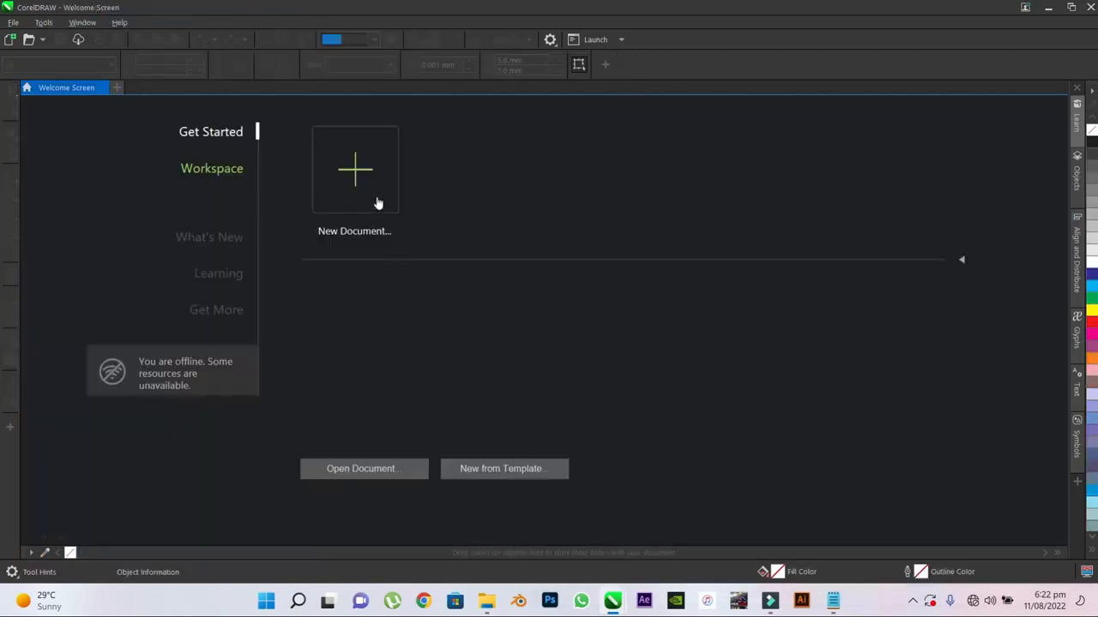
- Start a new document named Page curl tut with RGB as the primary color mode and pixels as the unit
left_click(356, 175)
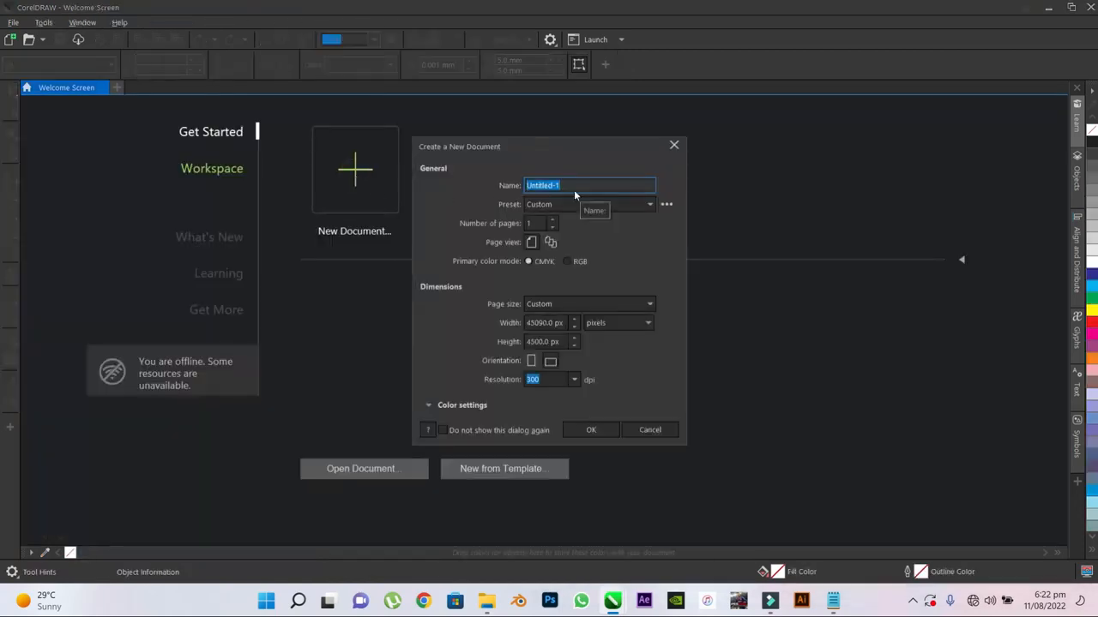
type("Page curl tut")
left_click(566, 262)
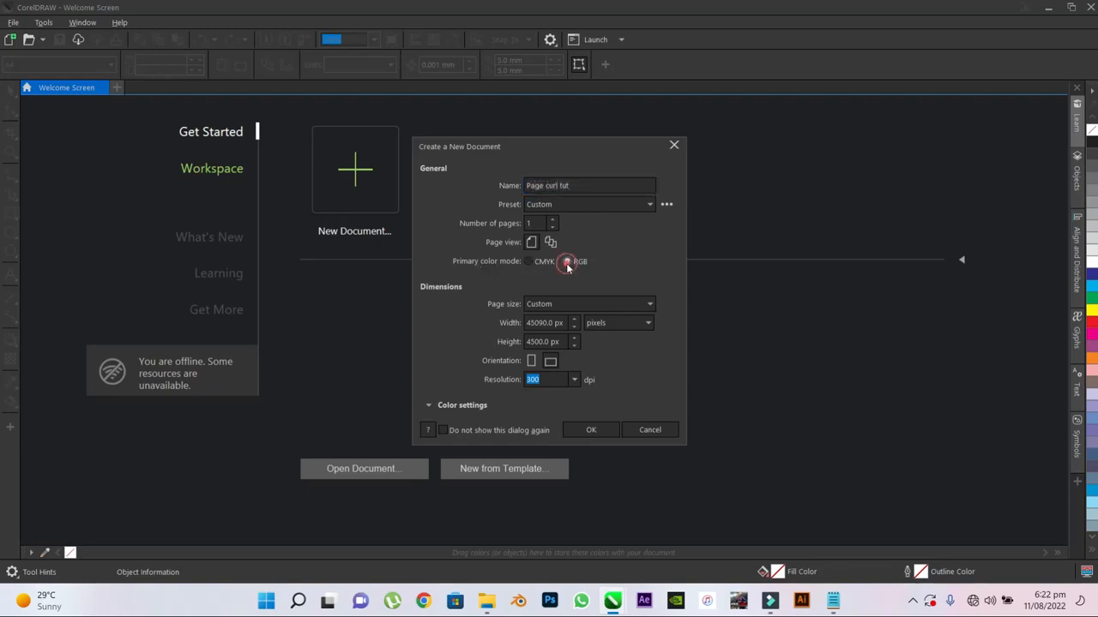
left_click(606, 327)
left_click(603, 324)
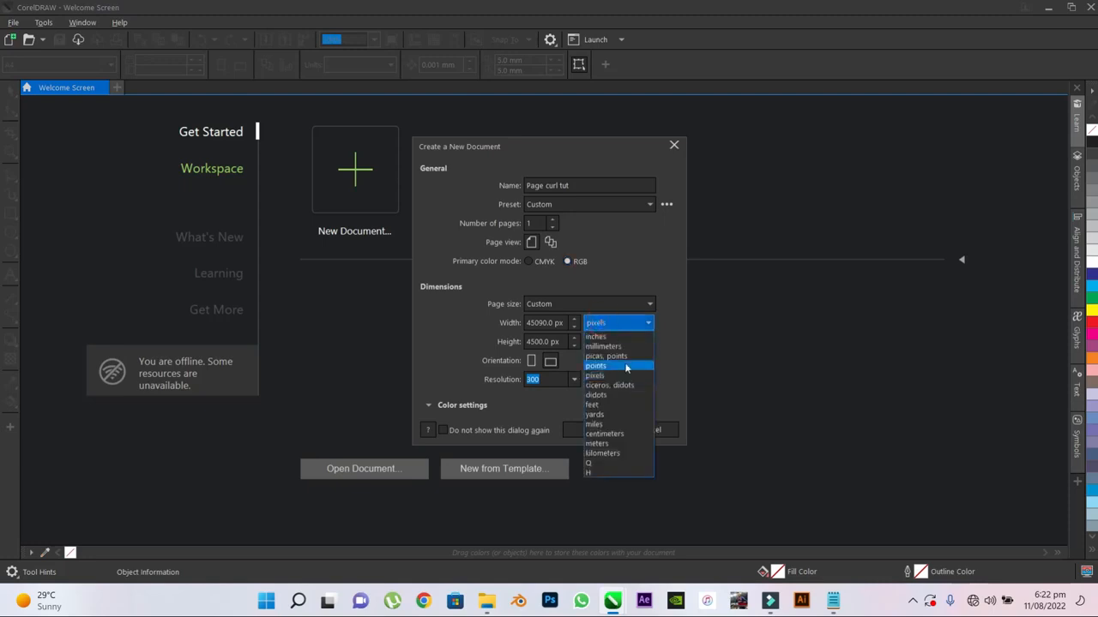
left_click(622, 367)
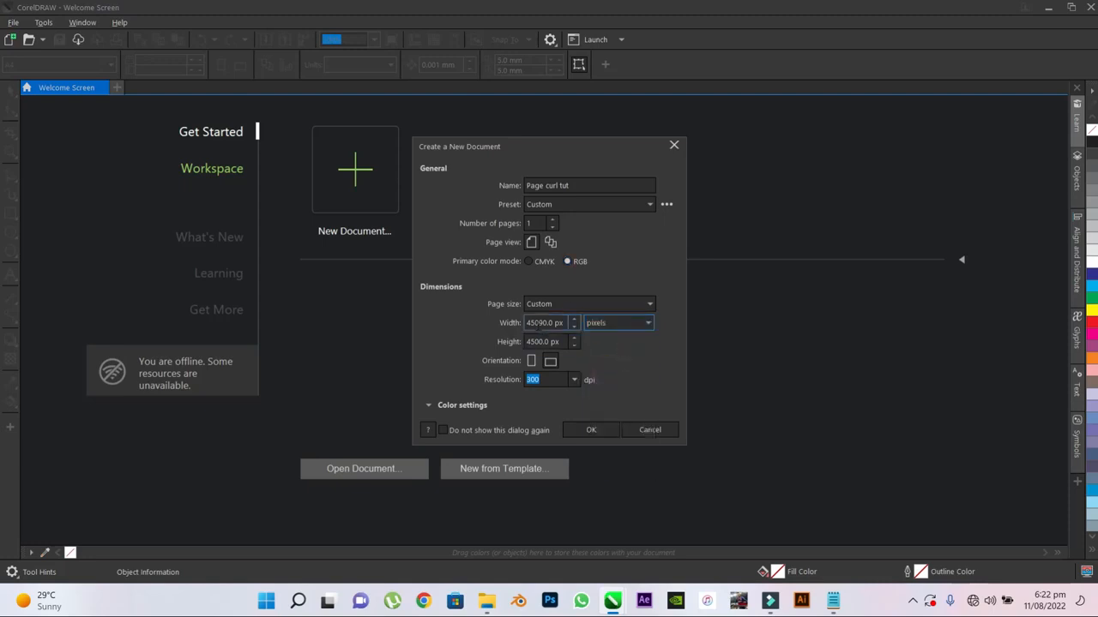
- Set the page to 1080 px wide and 1080 px high at 300 dpi and create the document
double_click(524, 323)
type("108")
double_click(552, 340)
type("10")
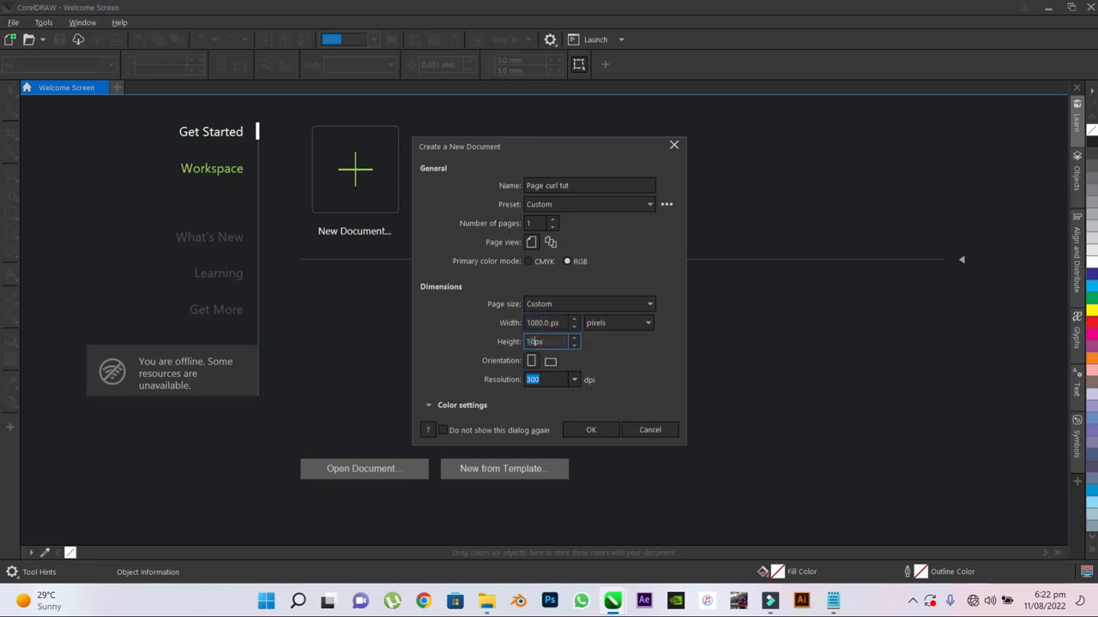
type("80")
left_click(546, 378)
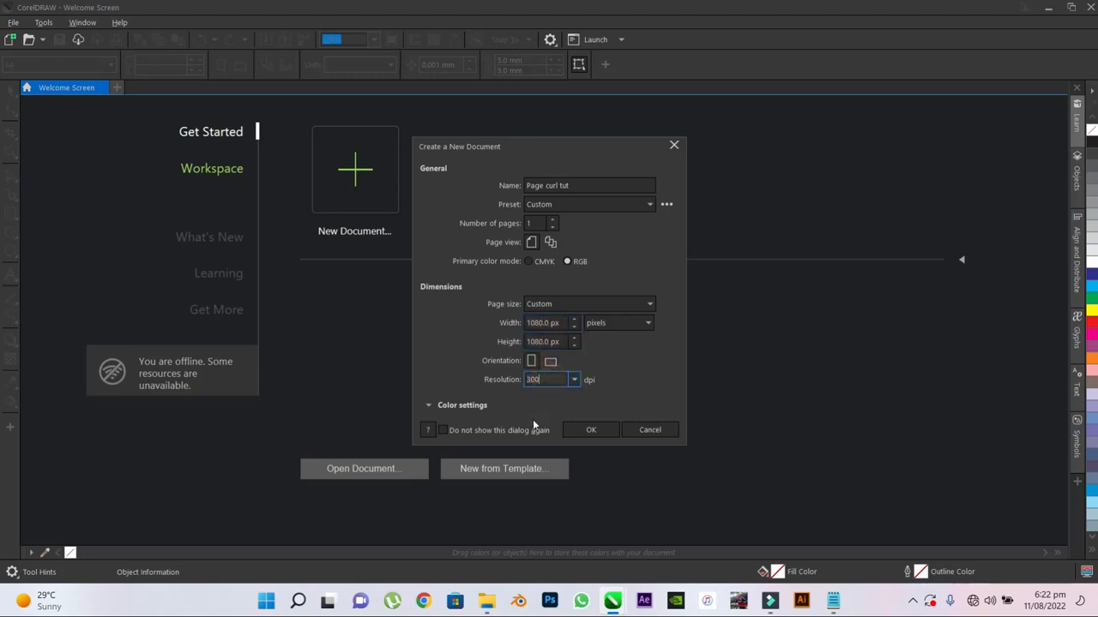
left_click(575, 381)
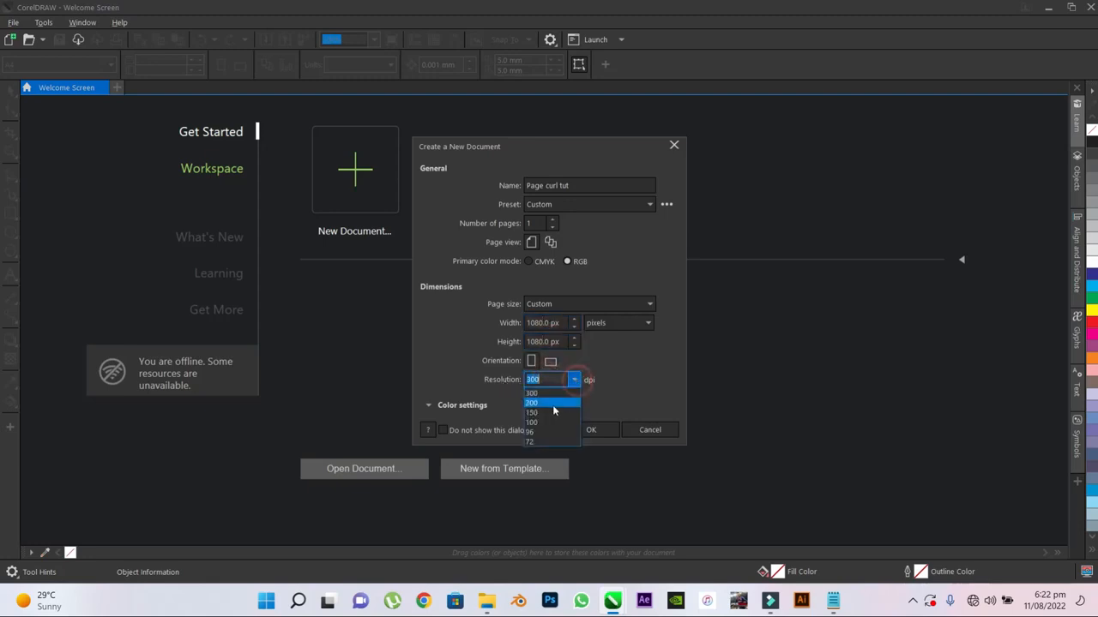
left_click(579, 412)
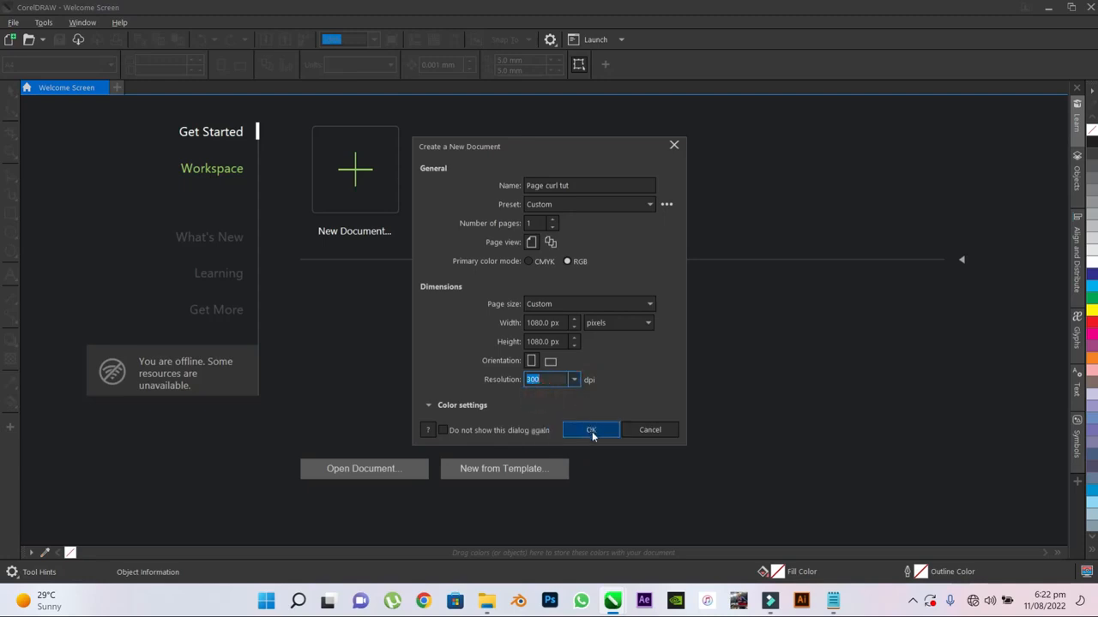
left_click(590, 432)
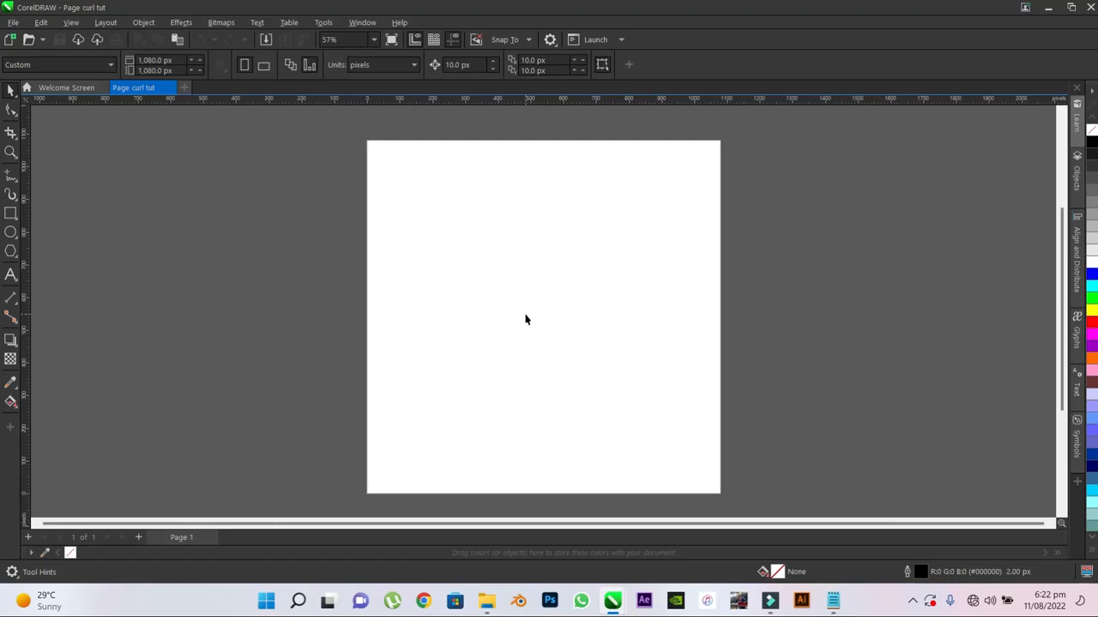
- Switch to File Explorer and extract the PC Project Files.rar archive
mouse_move(487, 600)
left_click(595, 540)
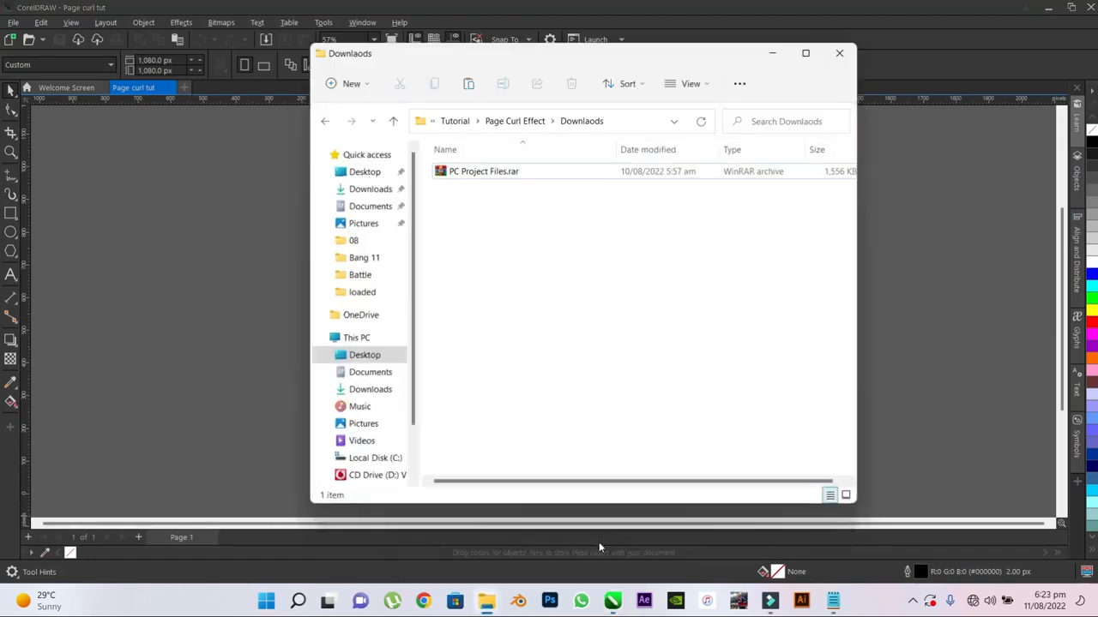
left_click(493, 178)
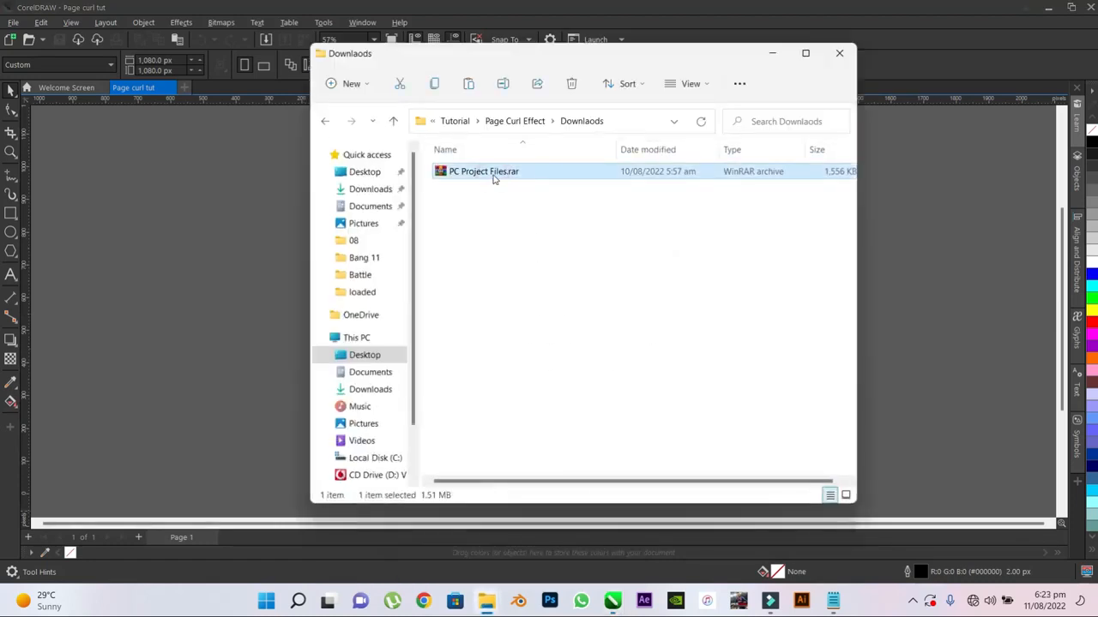
right_click(493, 178)
left_click(561, 344)
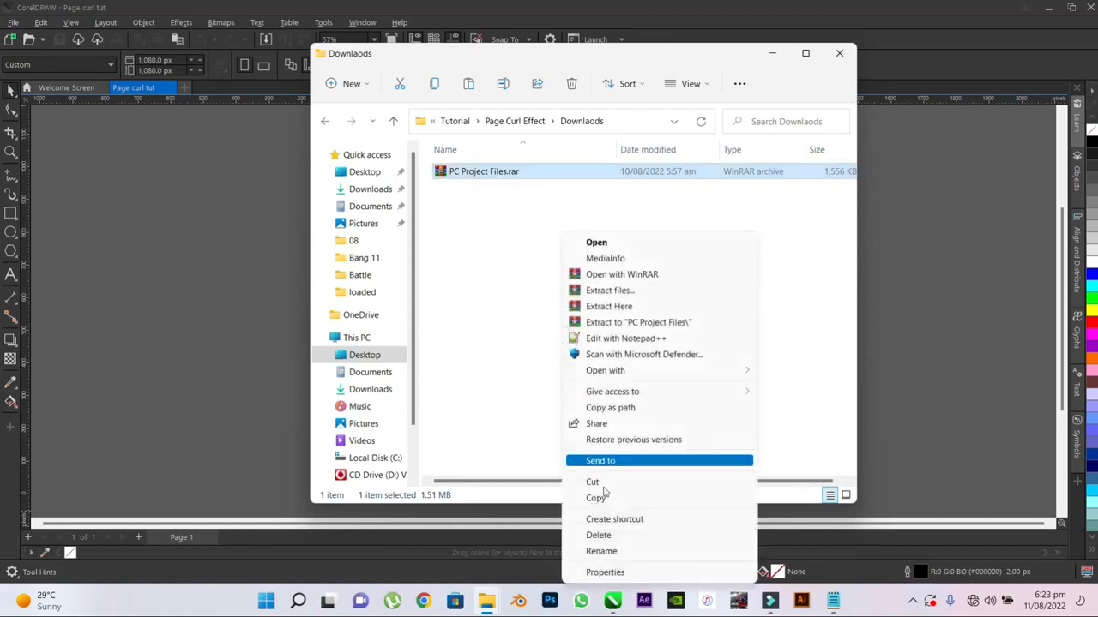
left_click(609, 291)
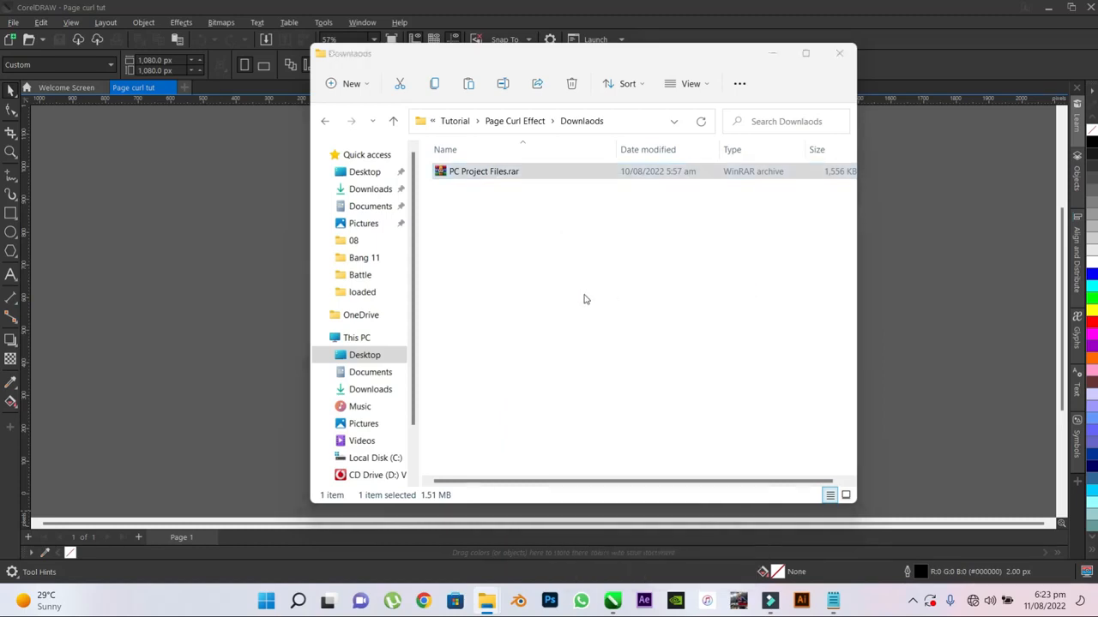
left_click(589, 460)
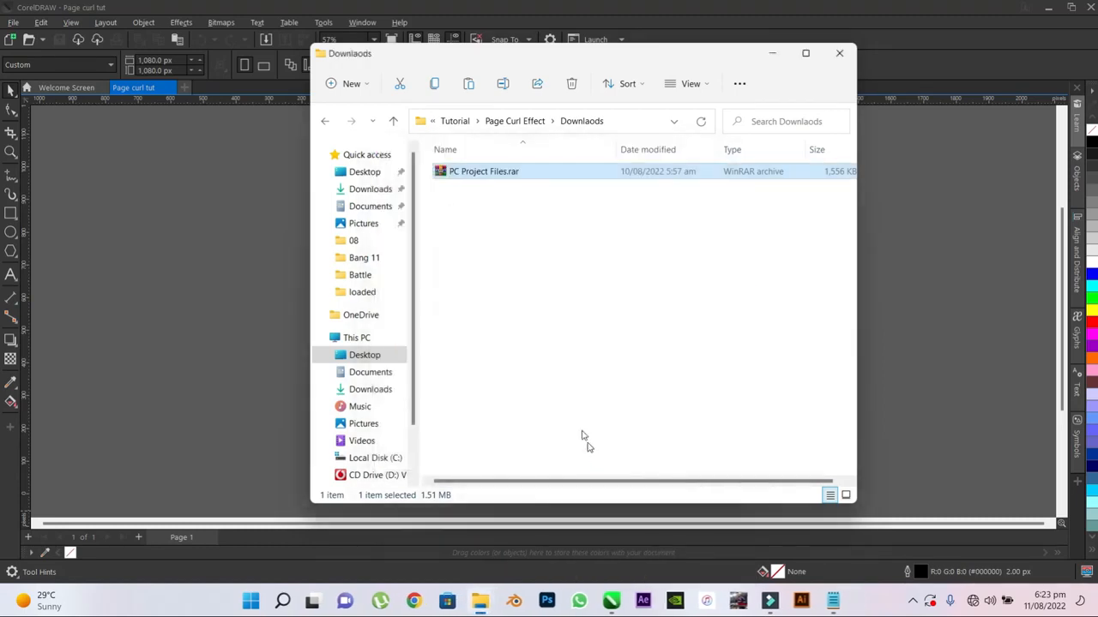
- Open the Project Files folder inside the extracted PC Project Files folder
double_click(490, 172)
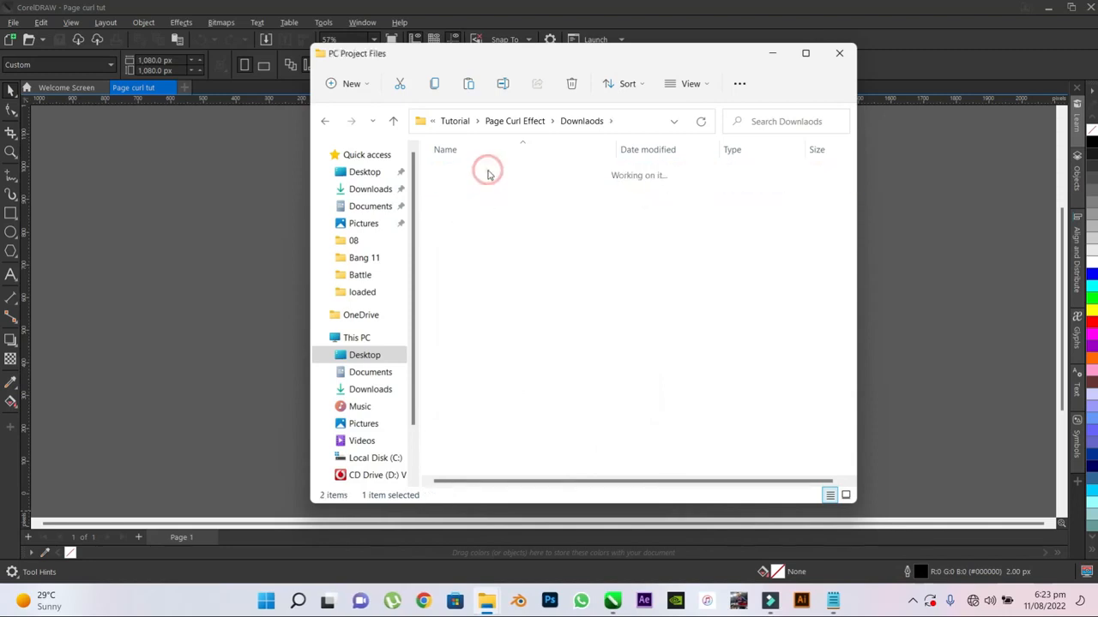
left_click(492, 179)
double_click(492, 180)
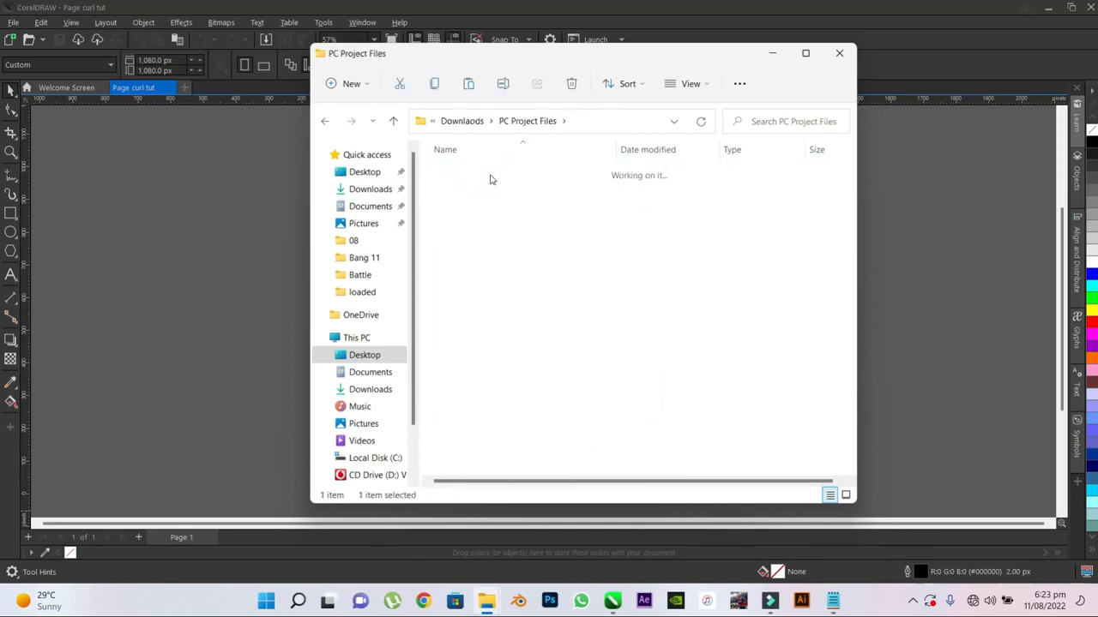
left_click(511, 265)
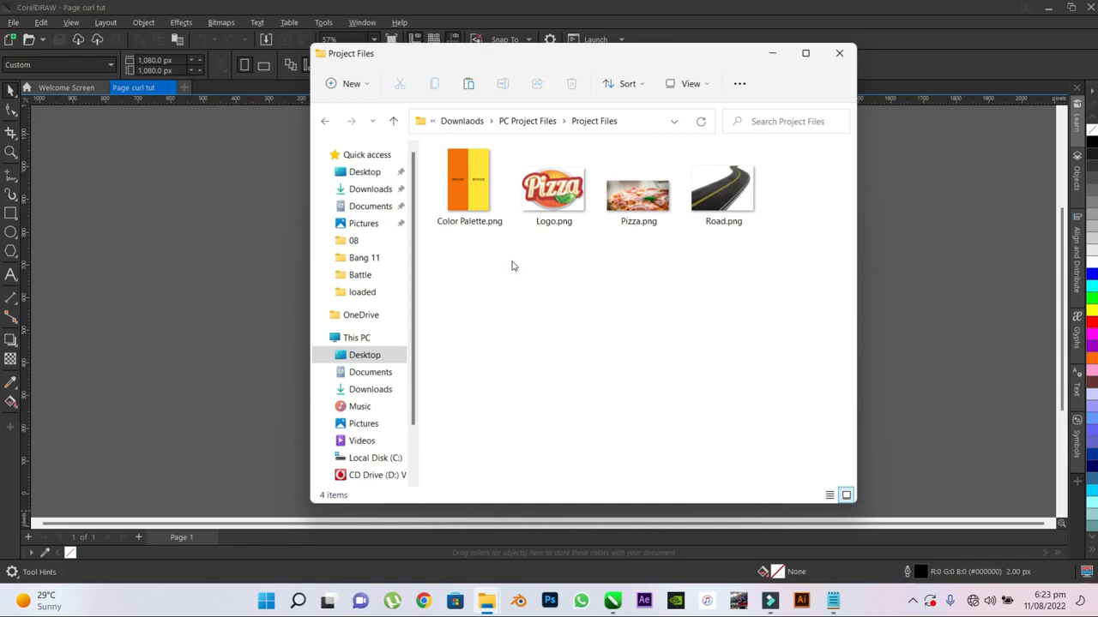
- Import Color Palette.png, Logo.png, Pizza.png and Road.png into the CorelDRAW document beside the page
key("ctrl+a")
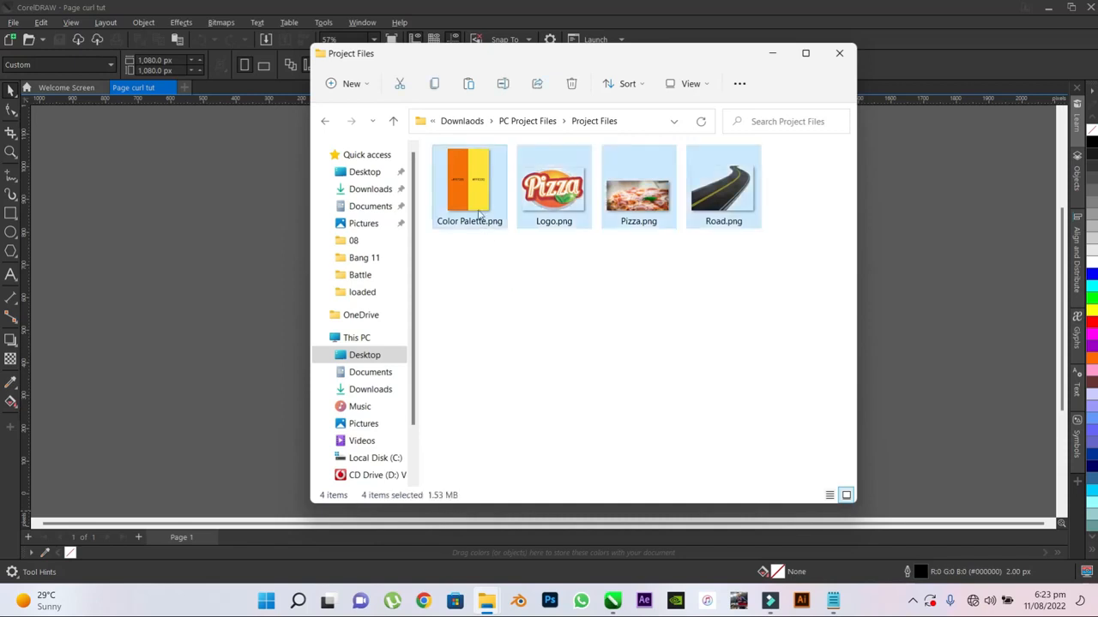
left_click_drag(471, 184, 156, 222)
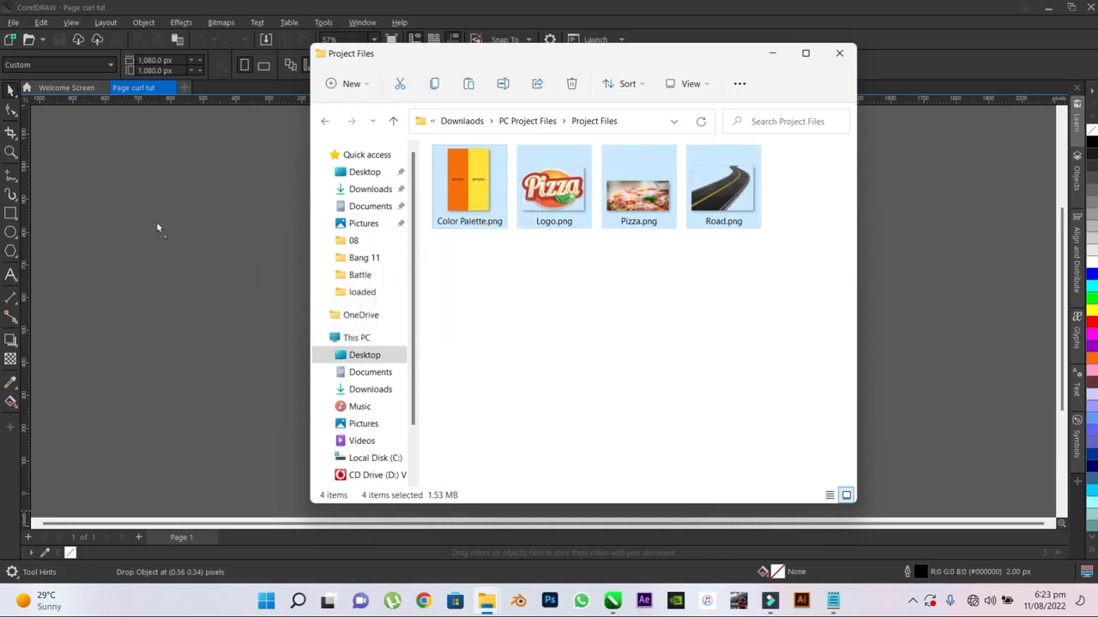
left_click(772, 54)
scroll(791, 282, "down", 2)
scroll(736, 307, "down", 1)
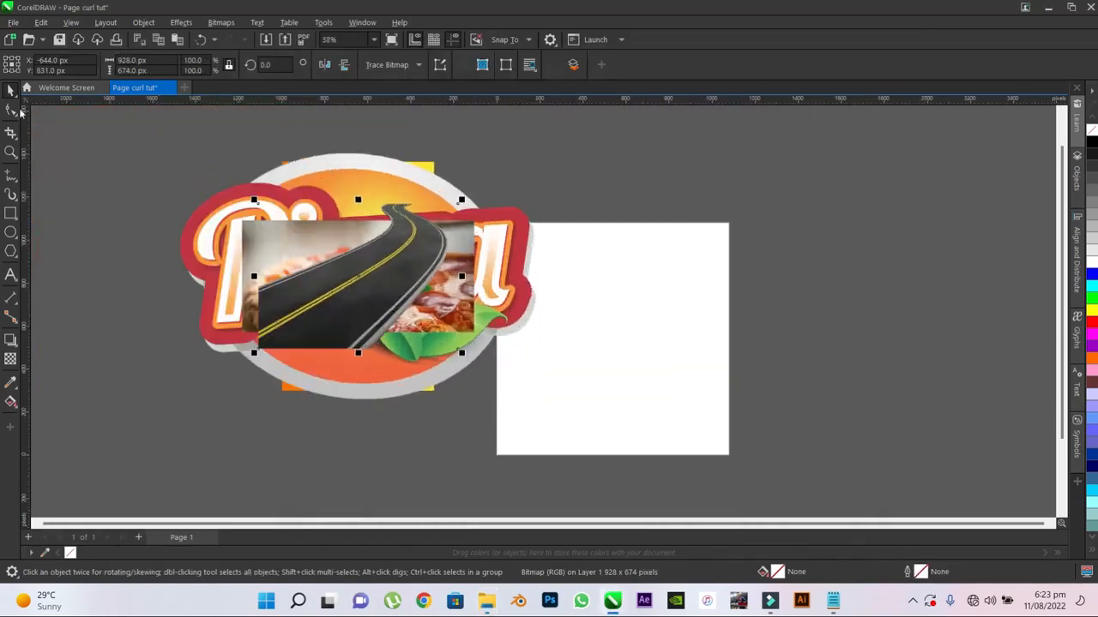
- Scale the four imported images down together to about 774 × 536 px and place them off the page
left_click_drag(136, 130, 606, 426)
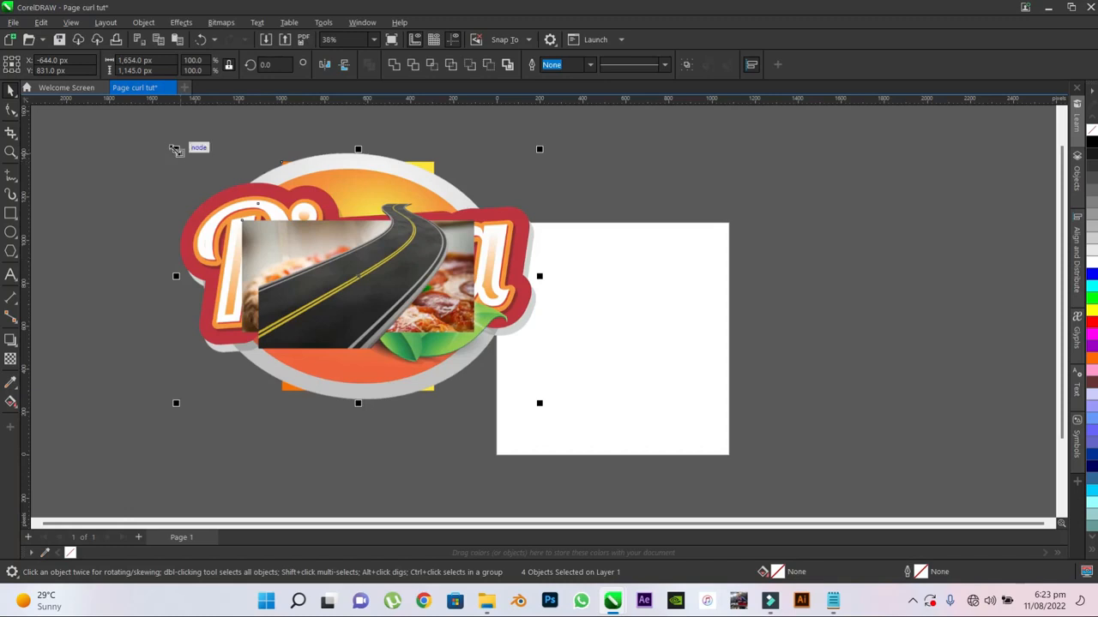
left_click_drag(176, 150, 298, 233)
left_click_drag(543, 231, 473, 279)
scroll(717, 307, "up", 1)
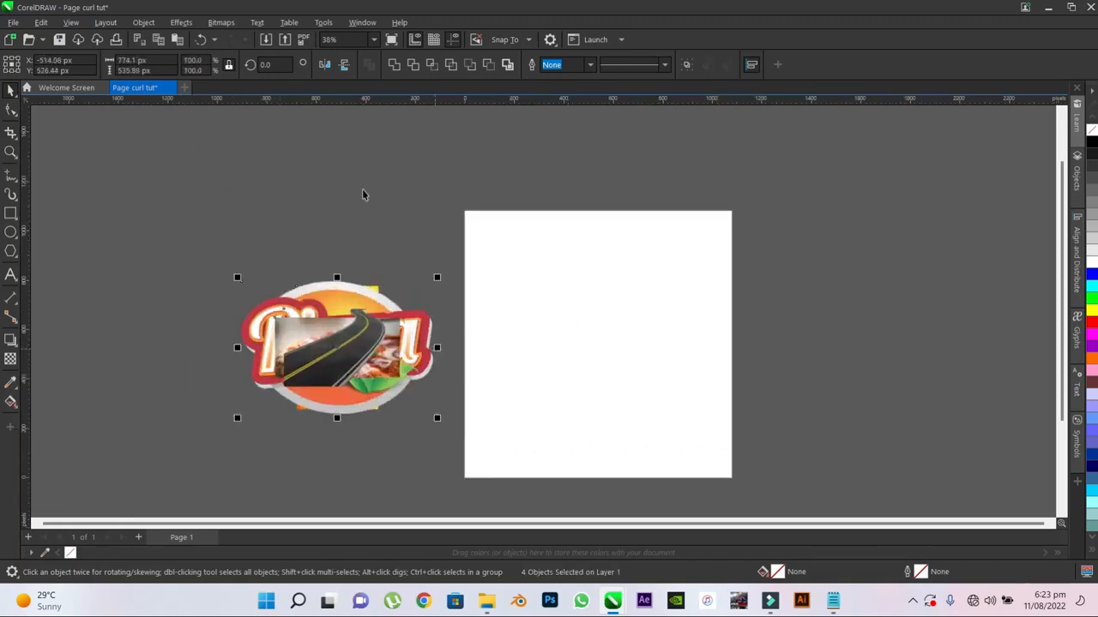
- Spread out the stacked road, pizza, logo and color palette images so they lie separately beside the page
left_click(363, 193)
left_click(323, 340)
left_click_drag(349, 349, 376, 345)
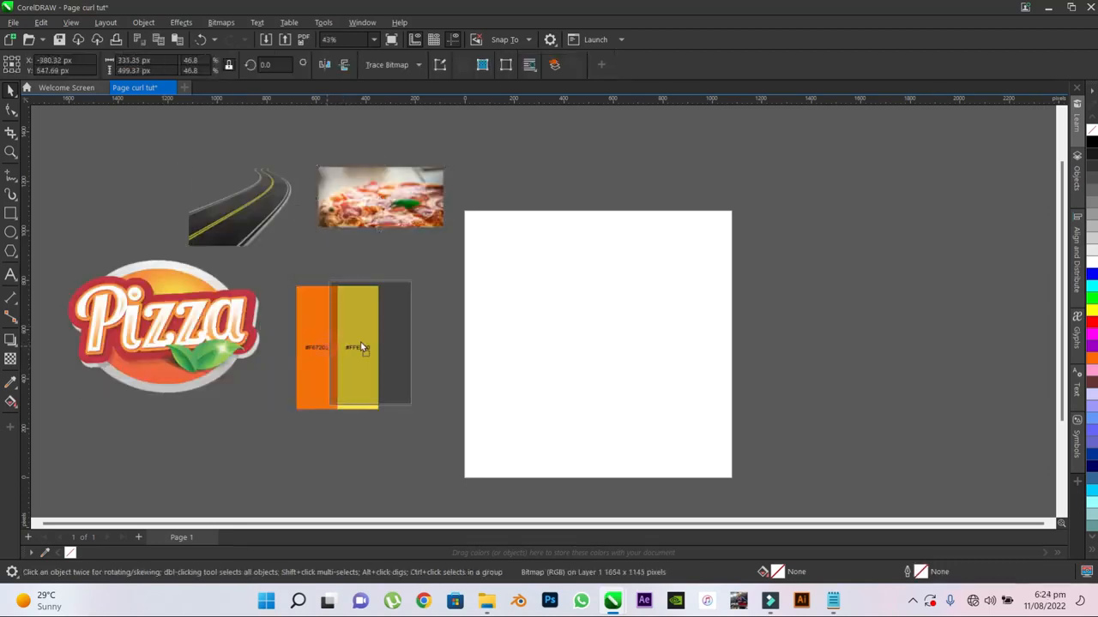
left_click(509, 142)
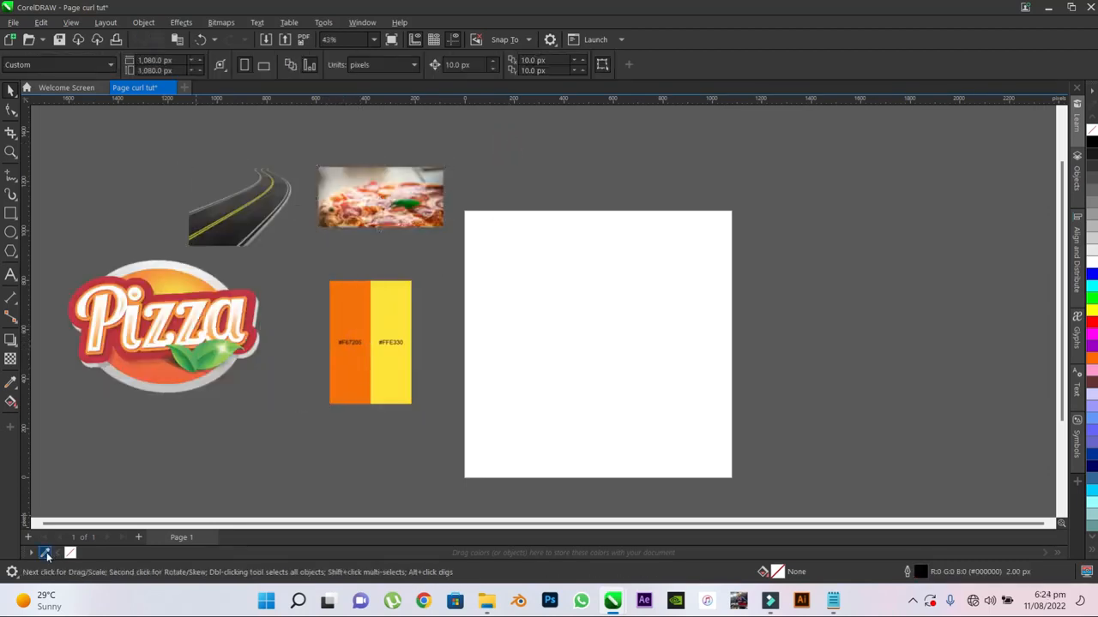
- Sample the orange and yellow swatches of the color palette image into the document palette
left_click(347, 305)
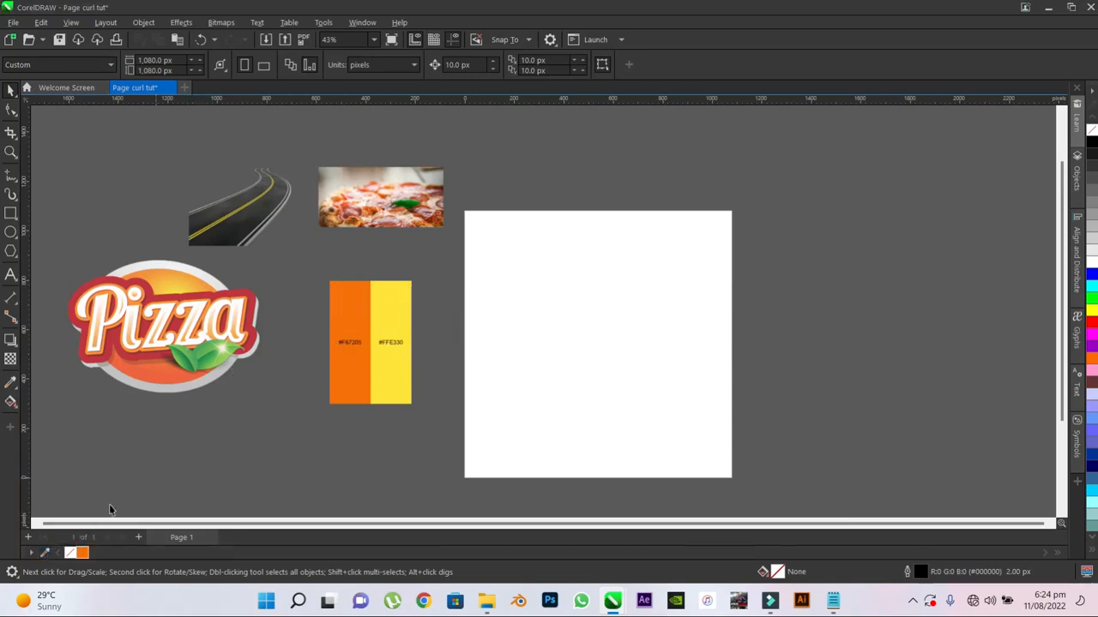
left_click(45, 553)
left_click(389, 358)
- Delete the color palette image and move the Pizza logo closer to the page
left_click(386, 313)
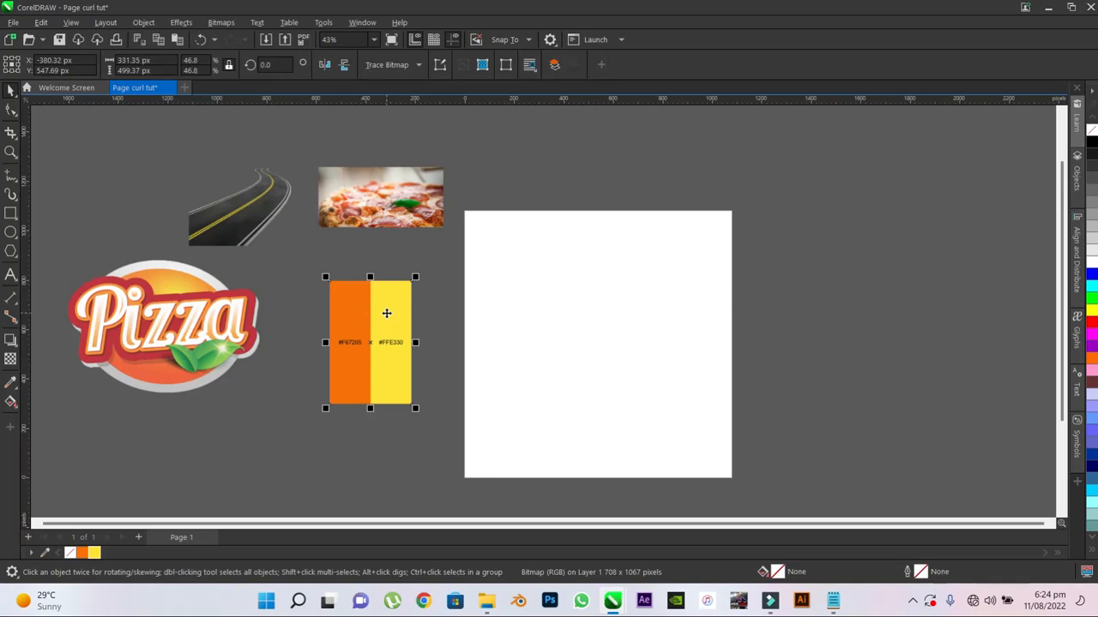
key("Delete")
scroll(39, 316, "down", 1)
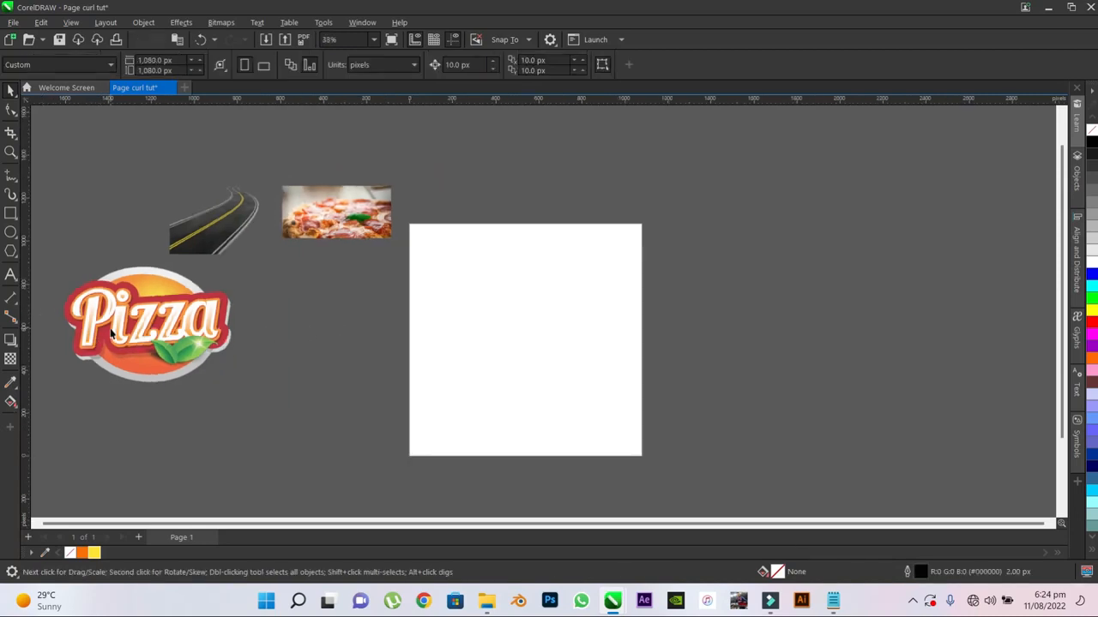
left_click(131, 322)
left_click_drag(130, 322, 259, 337)
left_click(451, 164)
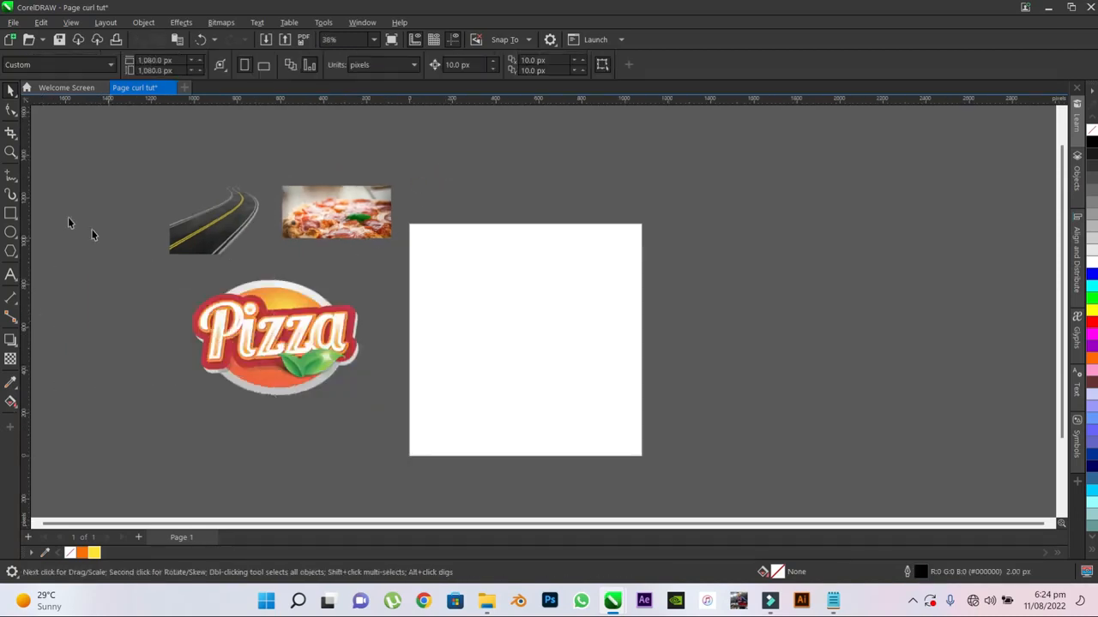
- Create a page-frame rectangle covering the whole 1080 × 1080 px page
double_click(11, 214)
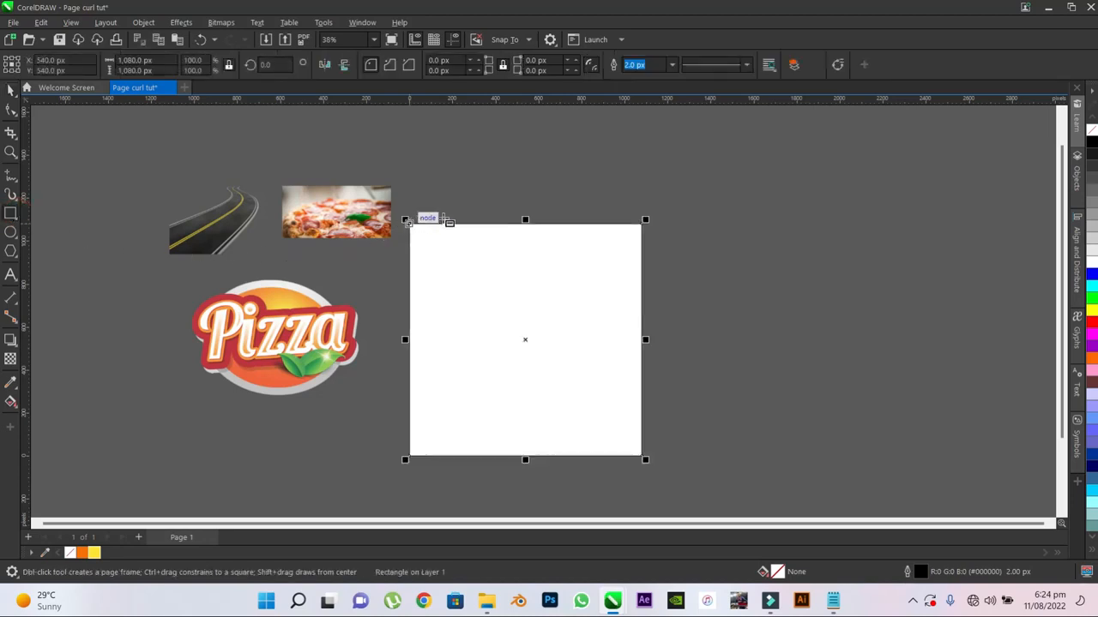
left_click(10, 88)
left_click(692, 258)
- Apply a horizontal linear fountain fill from the left edge to the right edge of the page rectangle
scroll(663, 393, "up", 1)
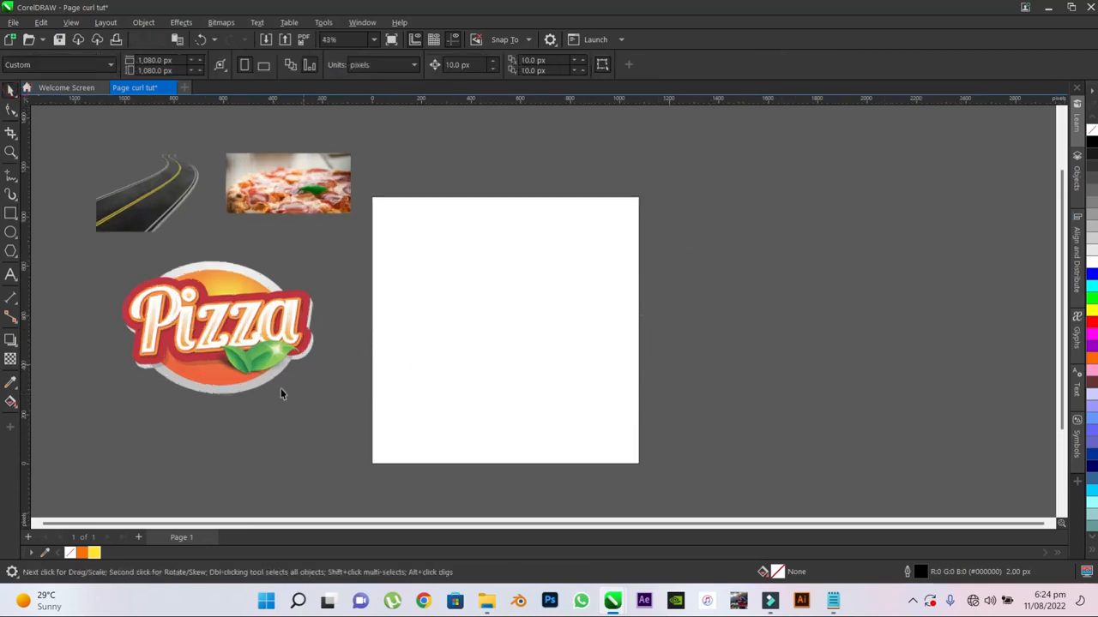
left_click(11, 401)
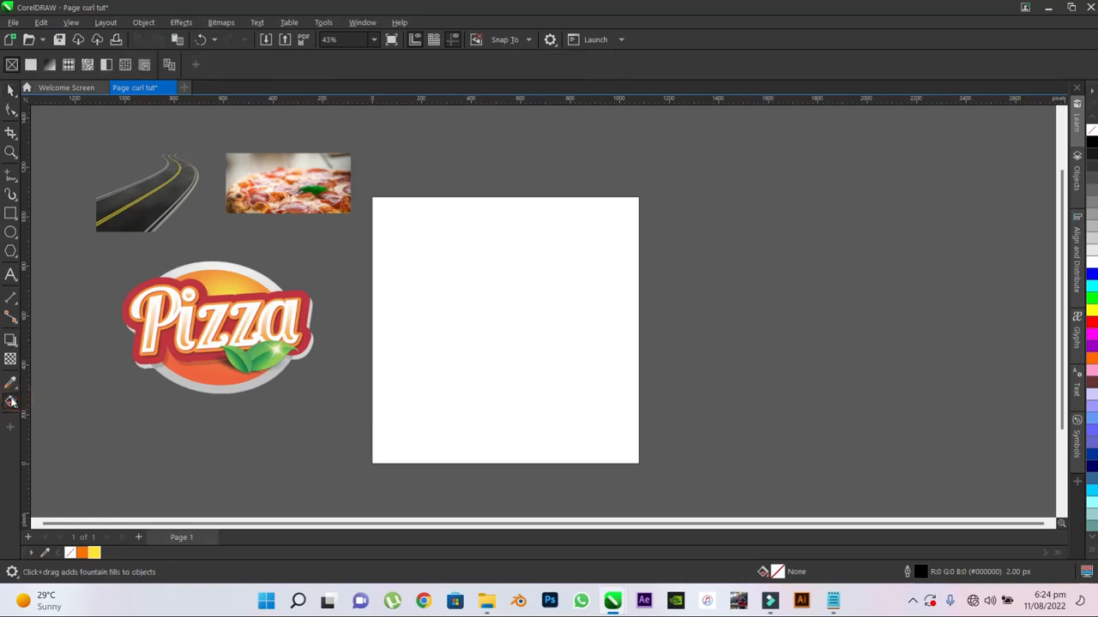
left_click(374, 328)
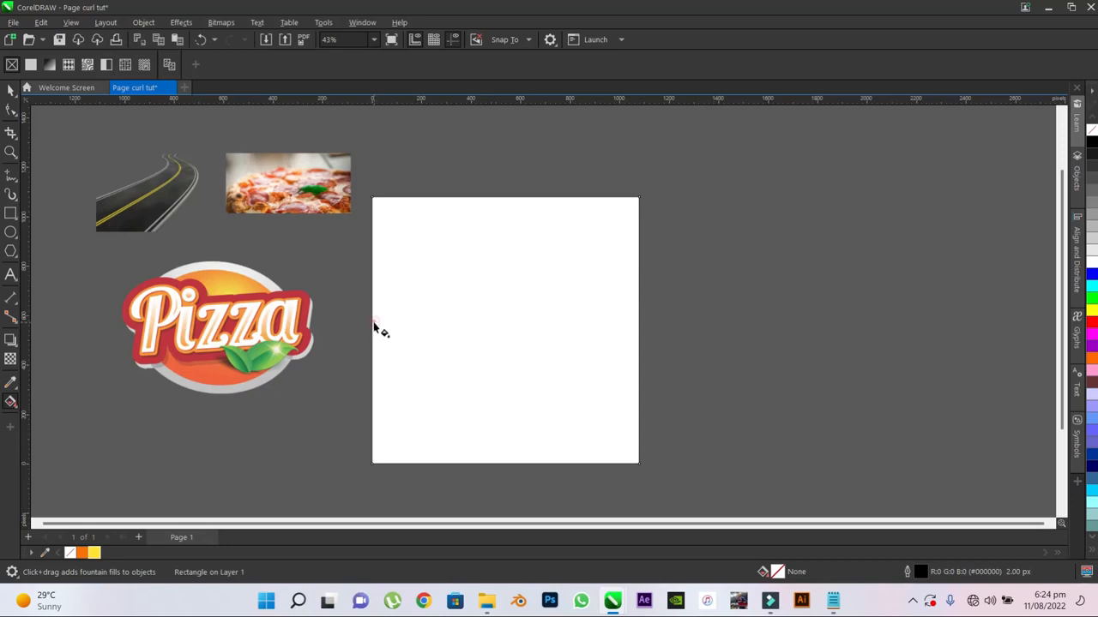
left_click_drag(374, 326, 640, 325)
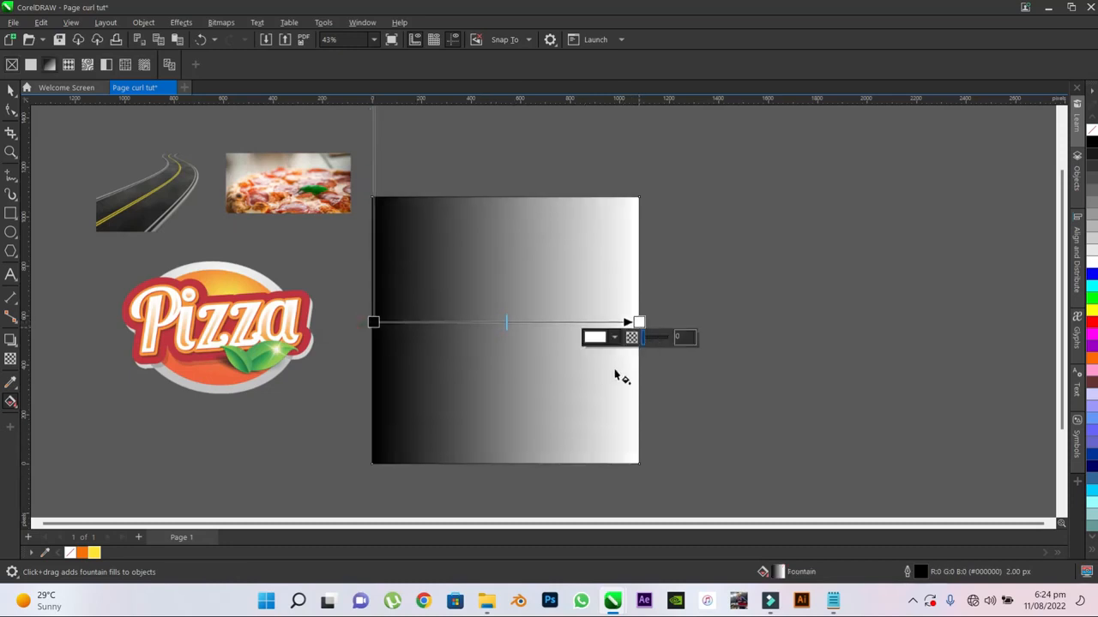
- Set the left end color of the page rectangle's fountain fill to the orange palette swatch #F67205
left_click(374, 323)
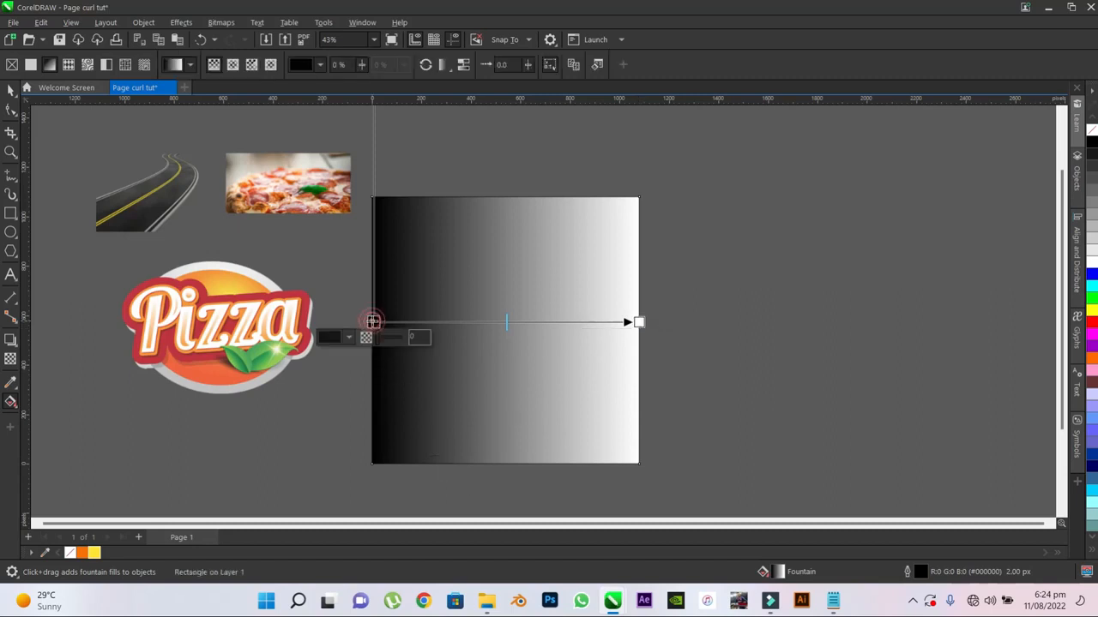
left_click(348, 337)
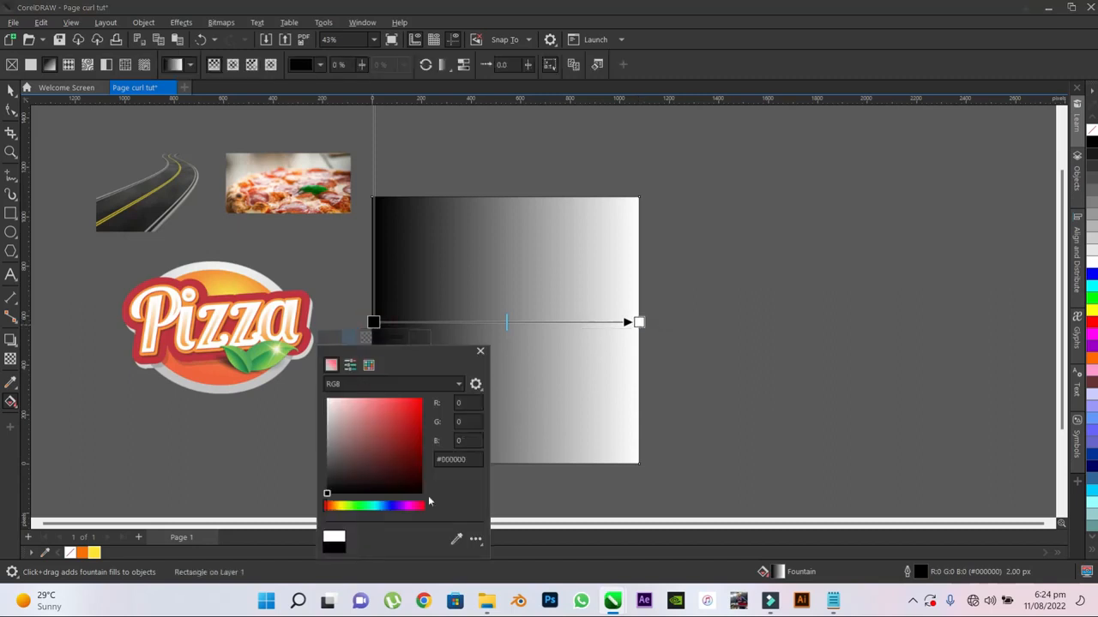
left_click(455, 540)
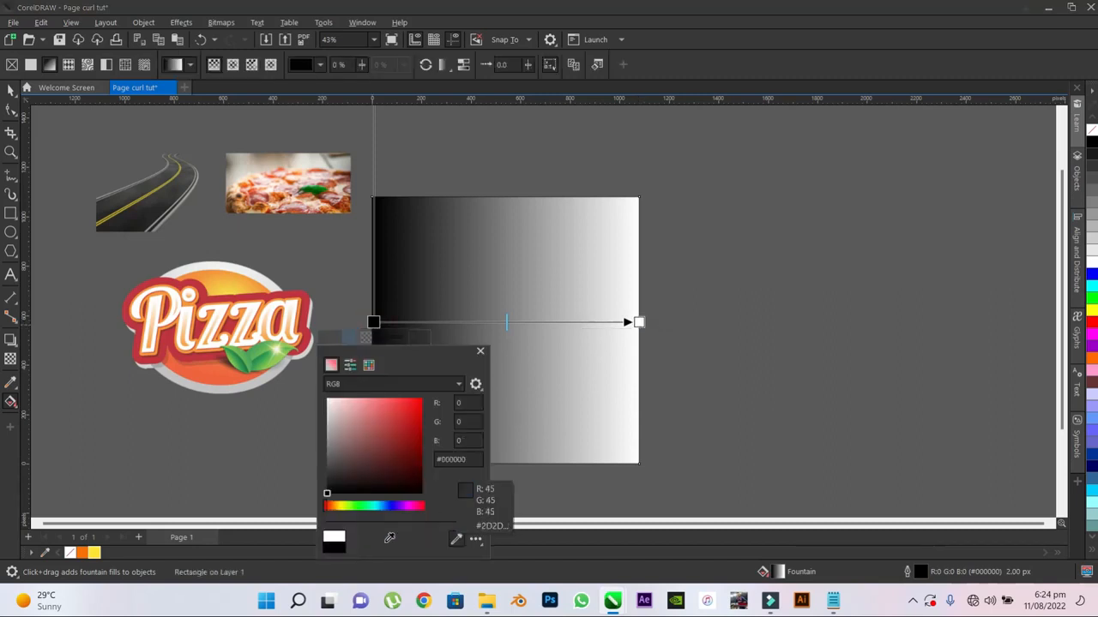
left_click(84, 554)
left_click(481, 351)
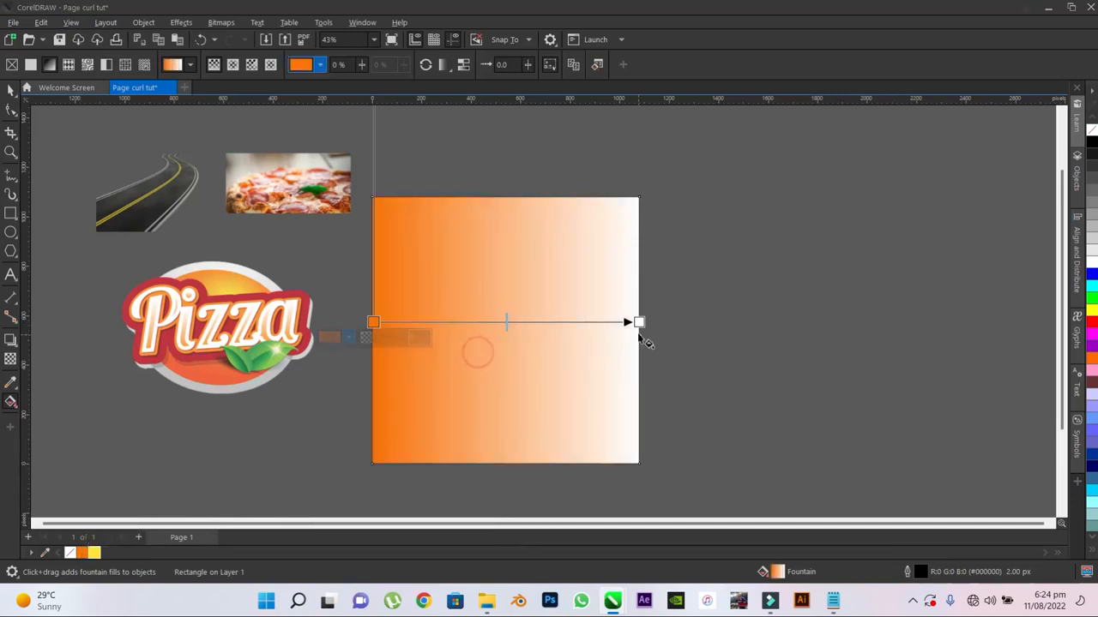
- Set the right end color of the fountain fill to the yellow palette swatch #FFE330 and nudge its start node onto the rectangle's left edge
left_click(639, 323)
left_click(613, 337)
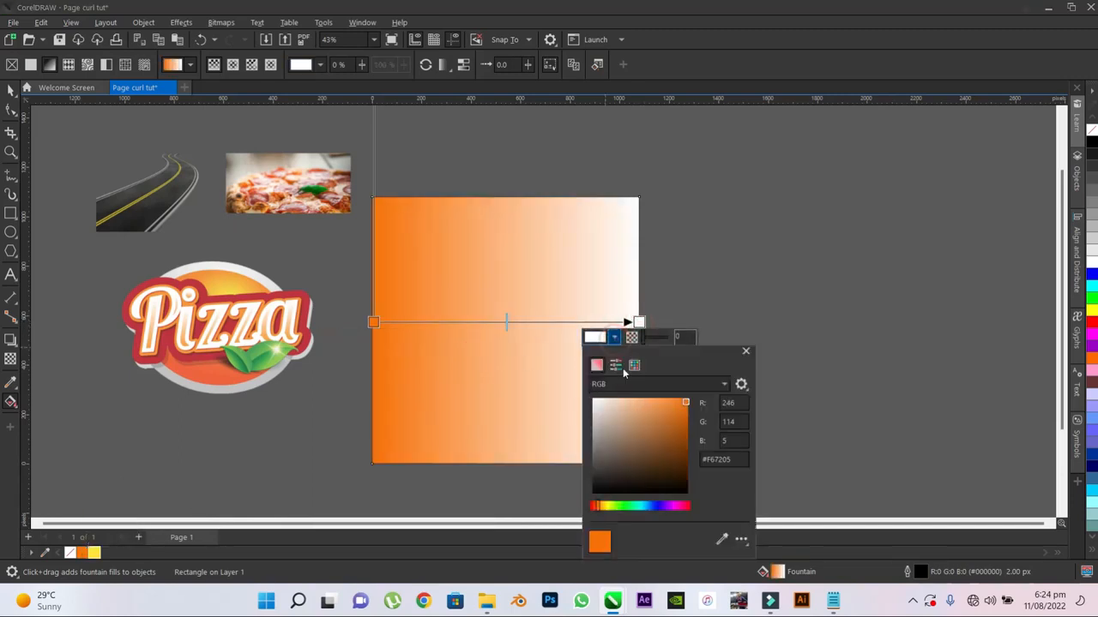
left_click(722, 539)
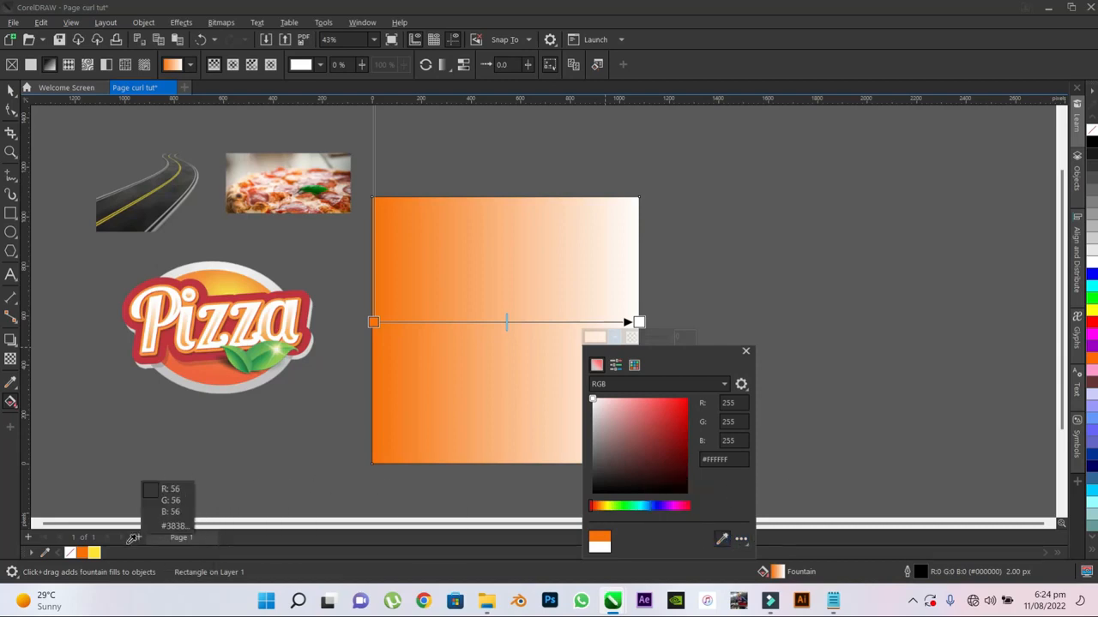
left_click(95, 552)
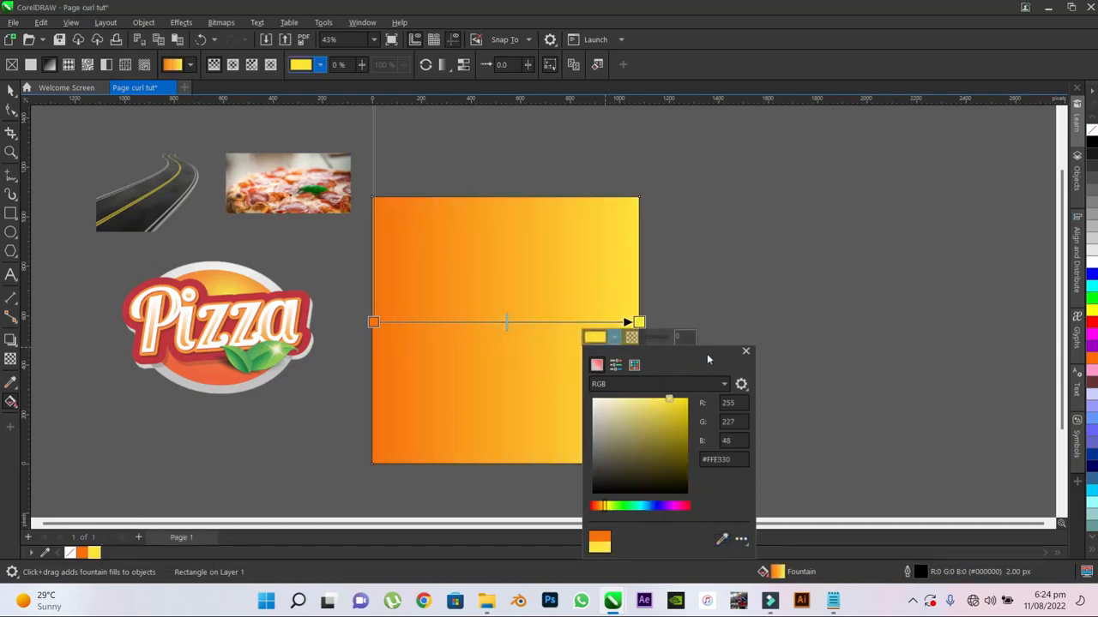
left_click(374, 325)
left_click_drag(374, 323, 371, 321)
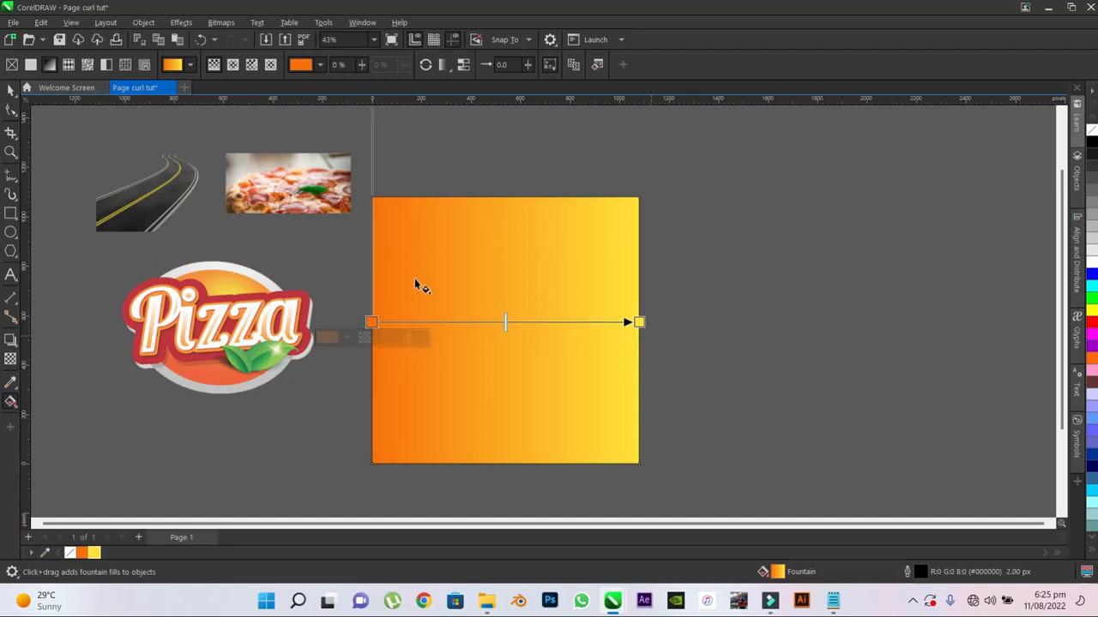
- Switch the document's view mode to Enhanced
left_click(10, 91)
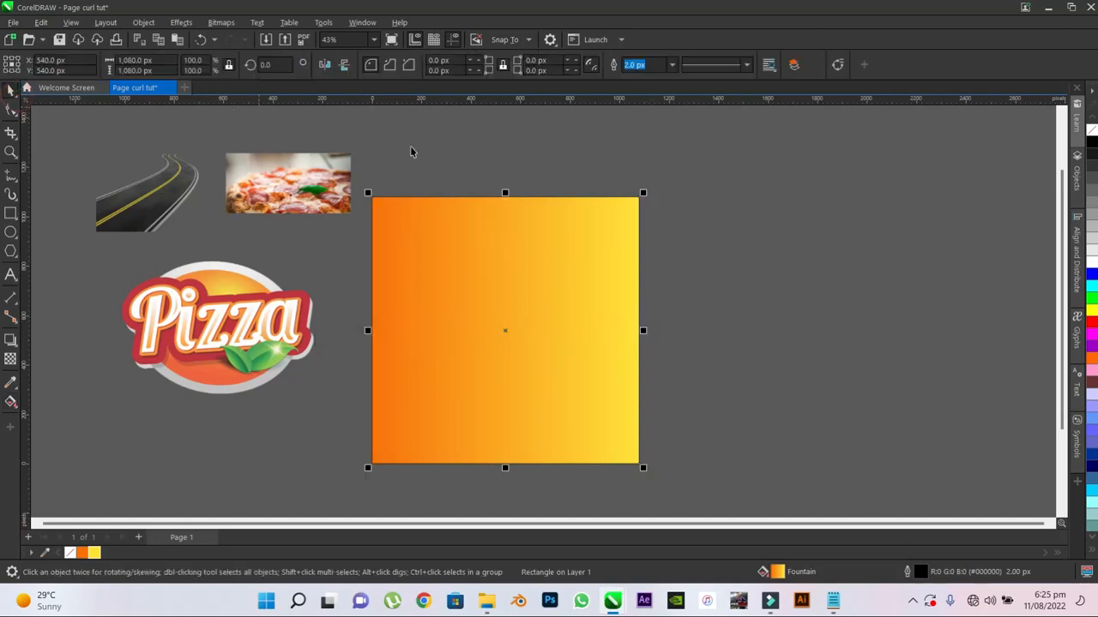
scroll(382, 181, "up", 3)
scroll(358, 215, "up", 8)
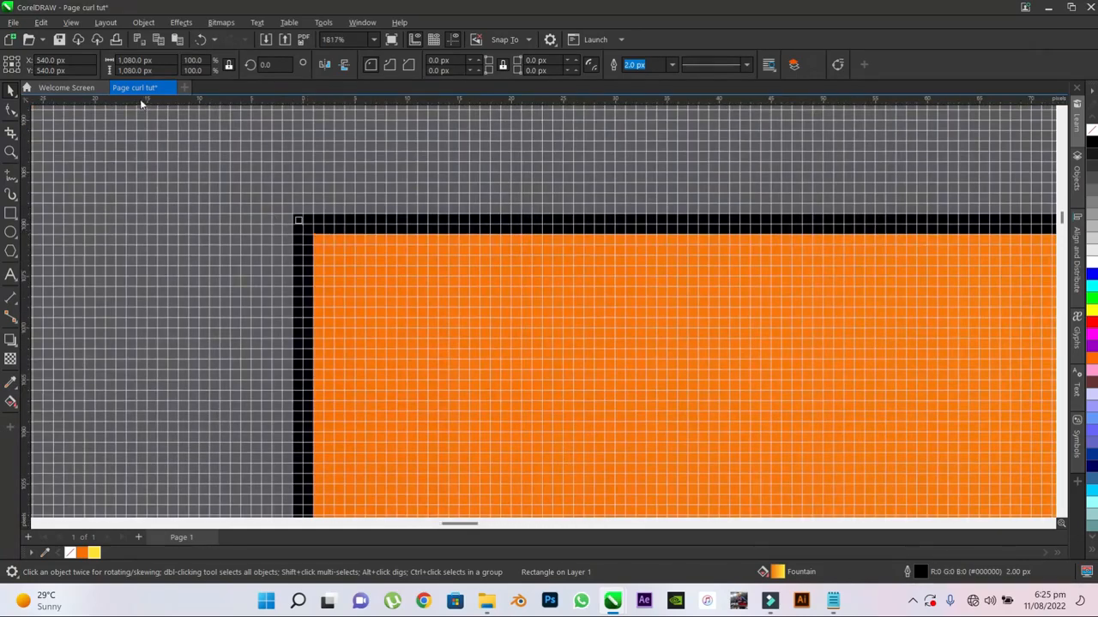
left_click(71, 22)
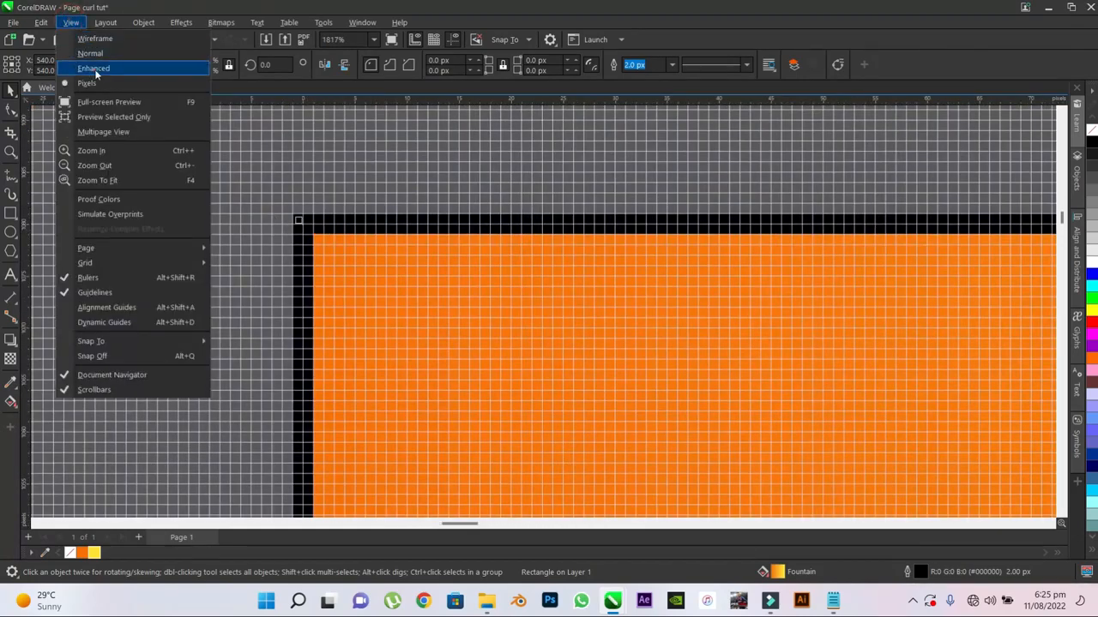
left_click(95, 70)
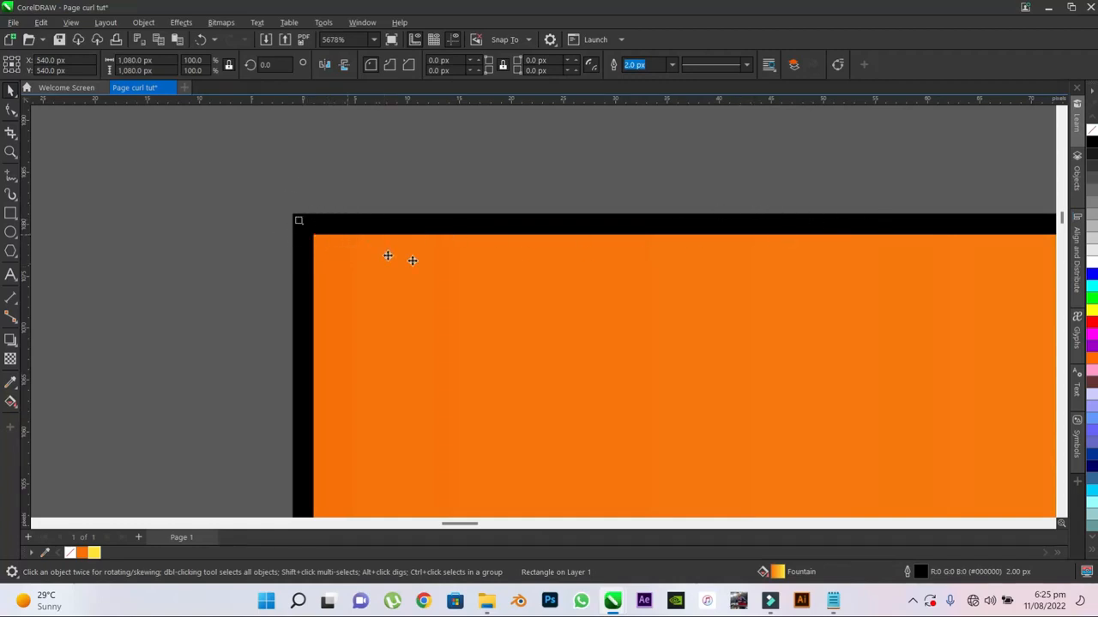
- Remove the outline from the gradient page rectangle
right_click(1092, 133)
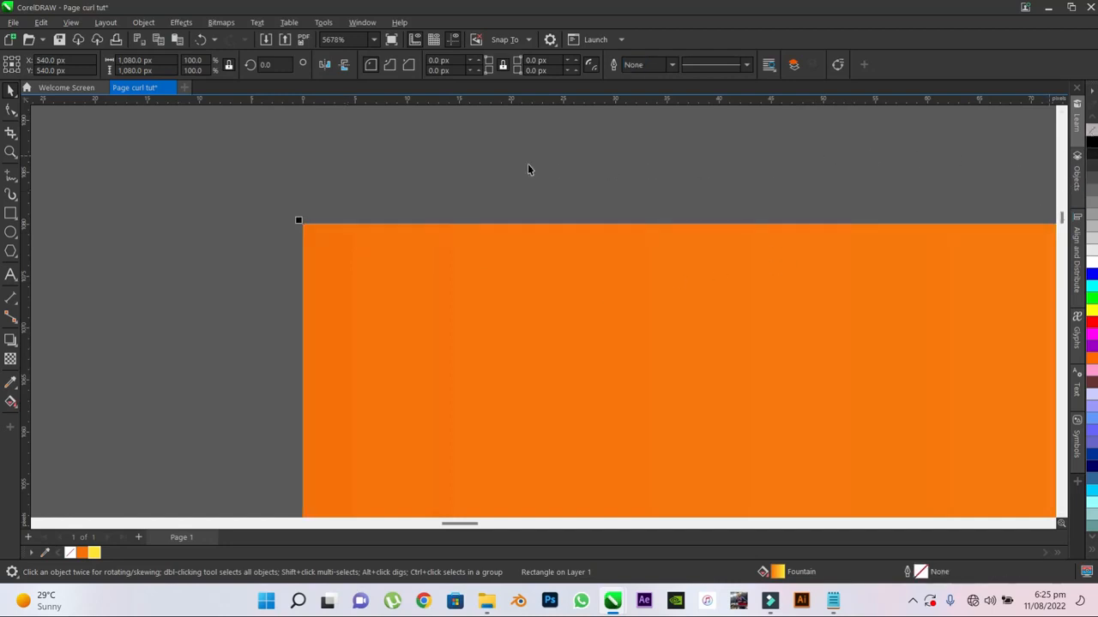
scroll(398, 196, "down", 1)
scroll(283, 184, "down", 6)
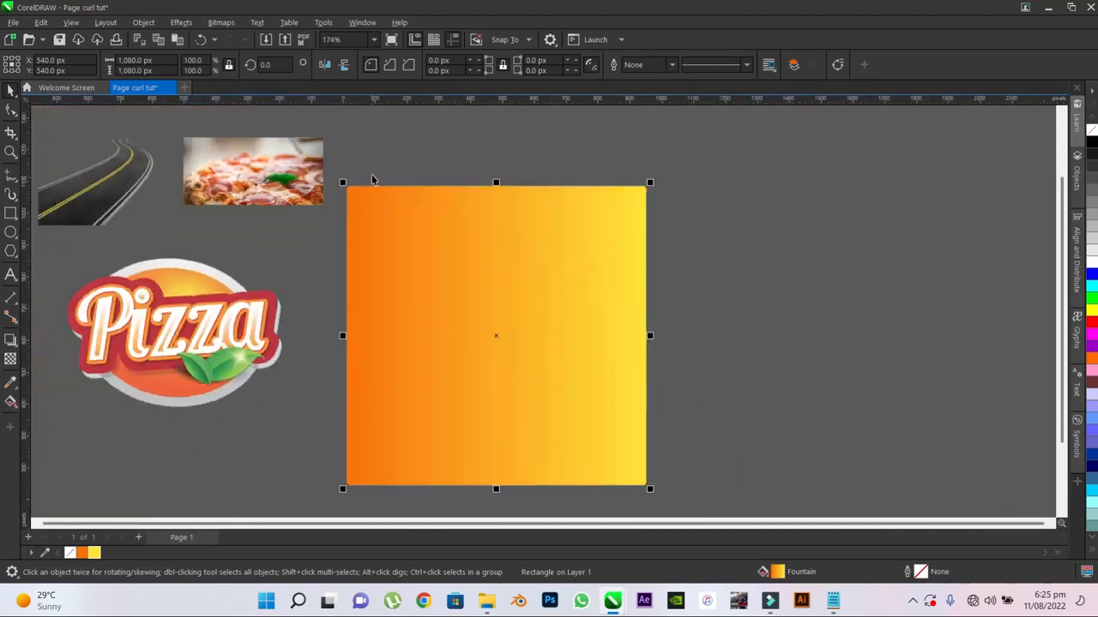
scroll(372, 180, "down", 2)
- Scale the Pizza logo down proportionally and place it in the upper-right corner of the poster
left_click(120, 333)
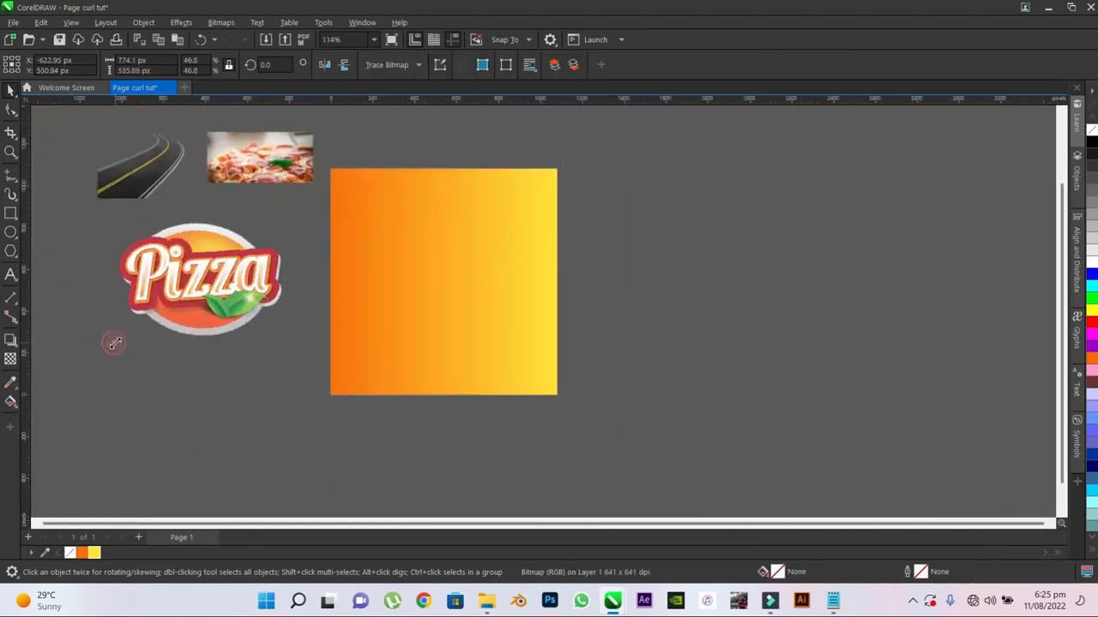
left_click_drag(119, 336, 212, 273)
left_click_drag(256, 244, 518, 201)
left_click(616, 189)
scroll(551, 189, "up", 1)
scroll(681, 206, "down", 3)
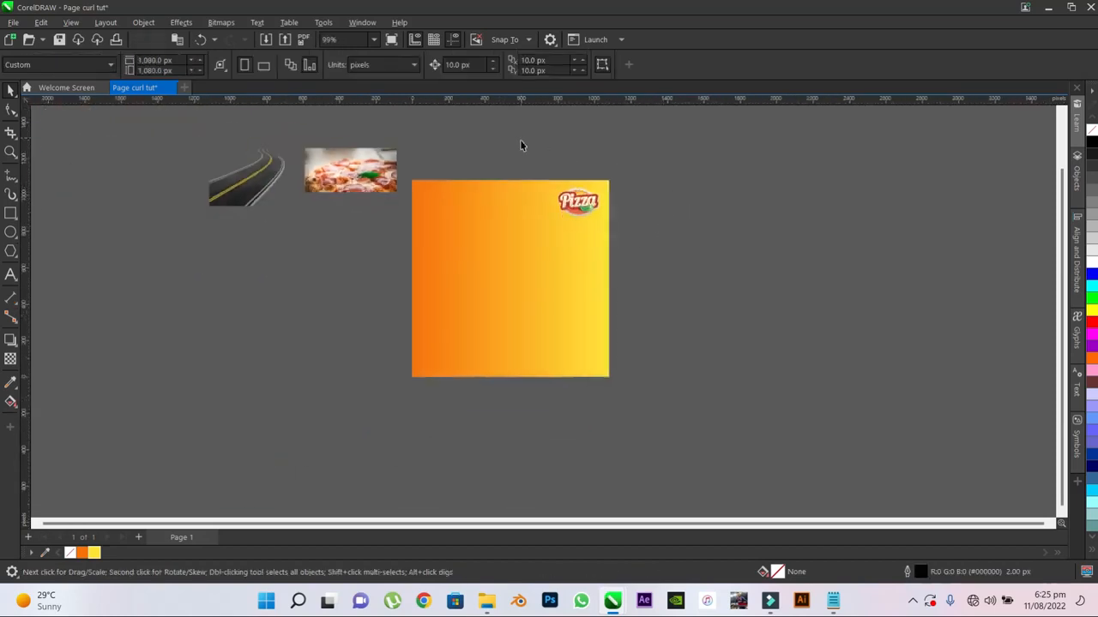
- Move the pizza photo and the road image closer to the poster's left side, with the road just above the photo
scroll(520, 145, "up", 1)
scroll(671, 291, "up", 1)
left_click_drag(287, 168, 260, 313)
left_click(727, 201)
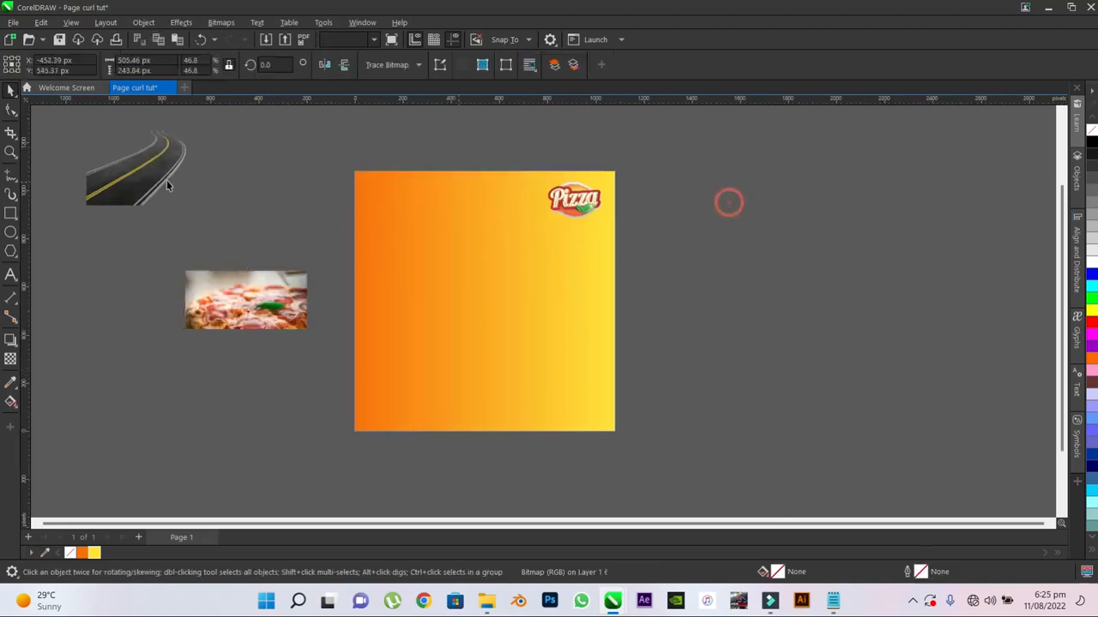
left_click_drag(157, 186, 254, 244)
left_click(642, 228)
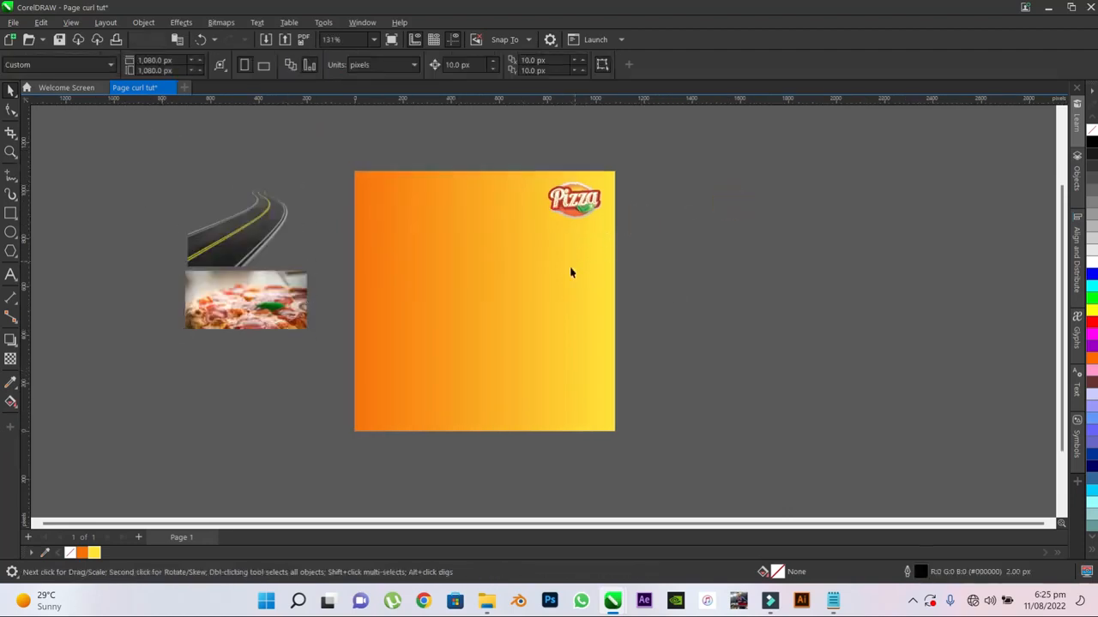
- Add the artistic text "Coming soon" on two lines near the middle of the poster
scroll(571, 273, "up", 1)
left_click(11, 274)
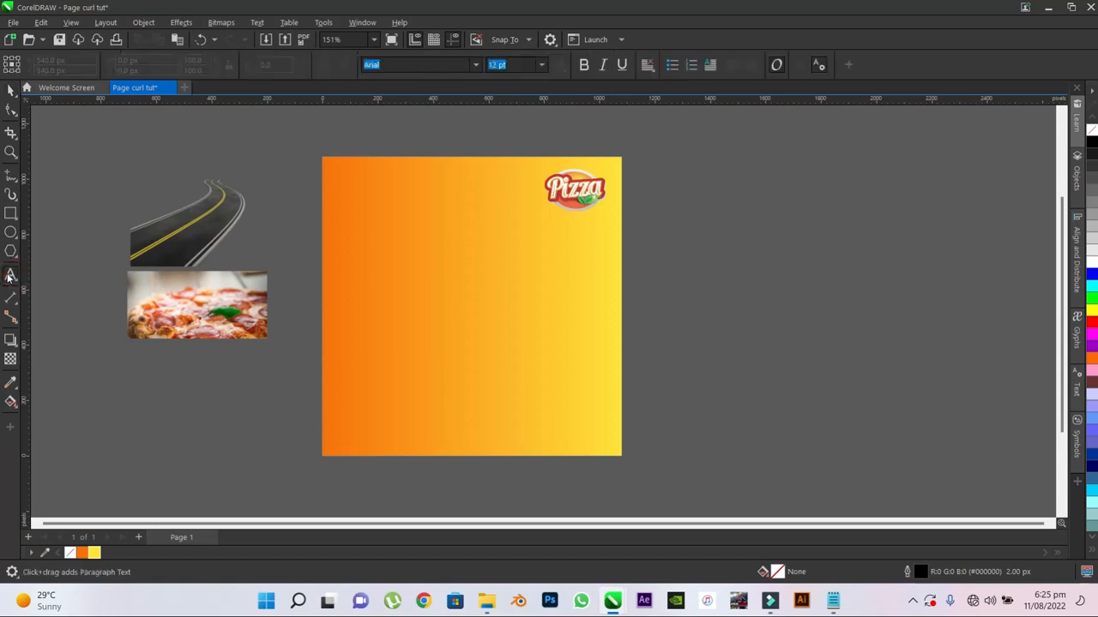
left_click(430, 294)
type("Coming ")
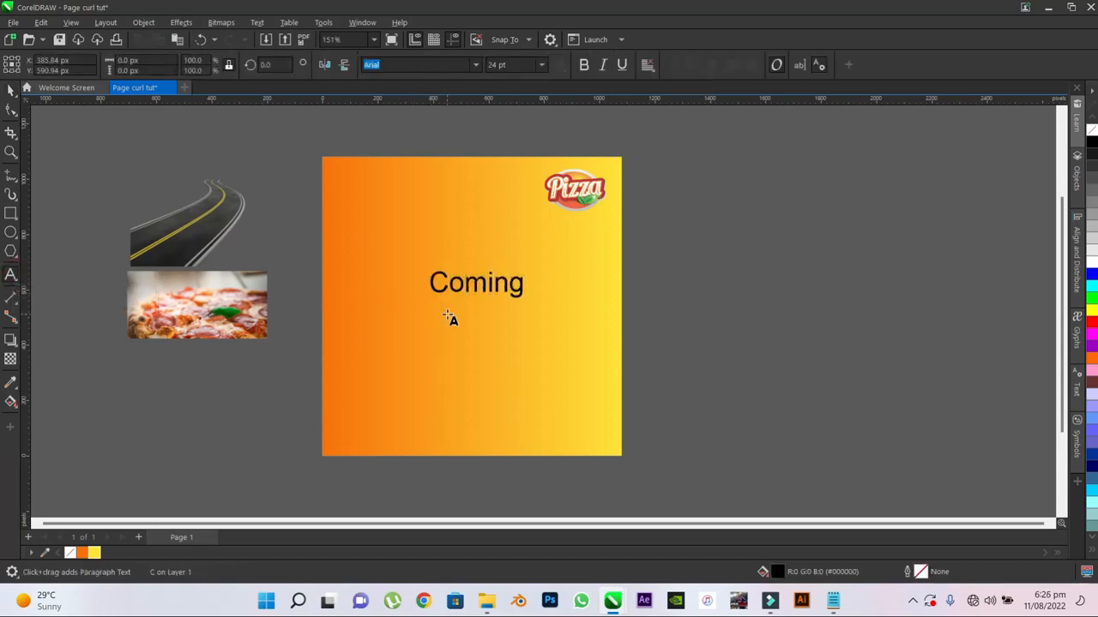
type("soon")
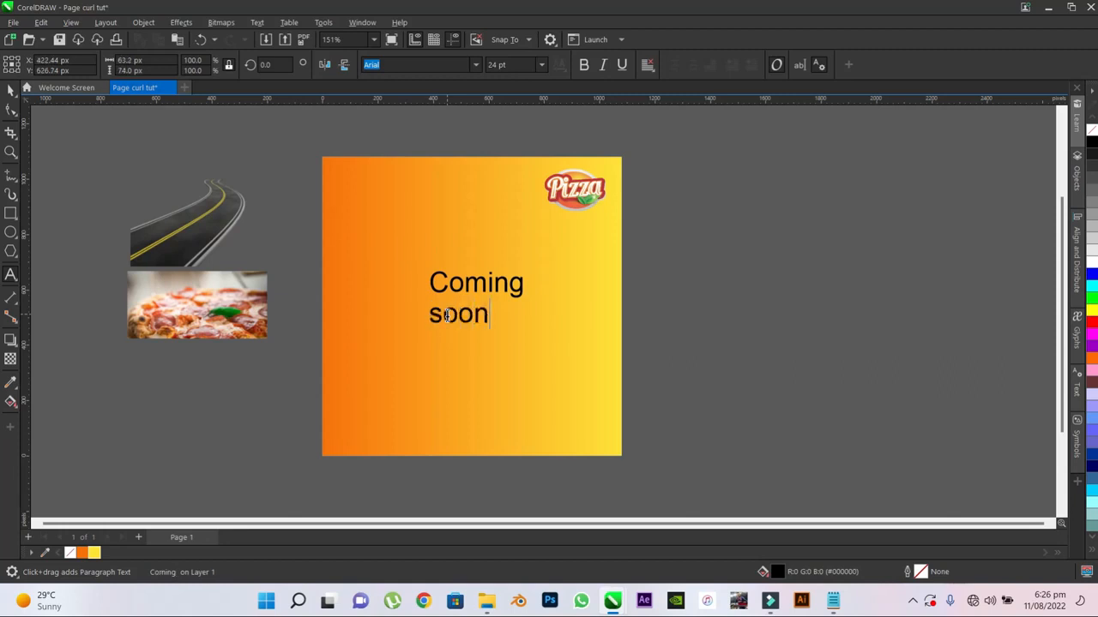
left_click(11, 90)
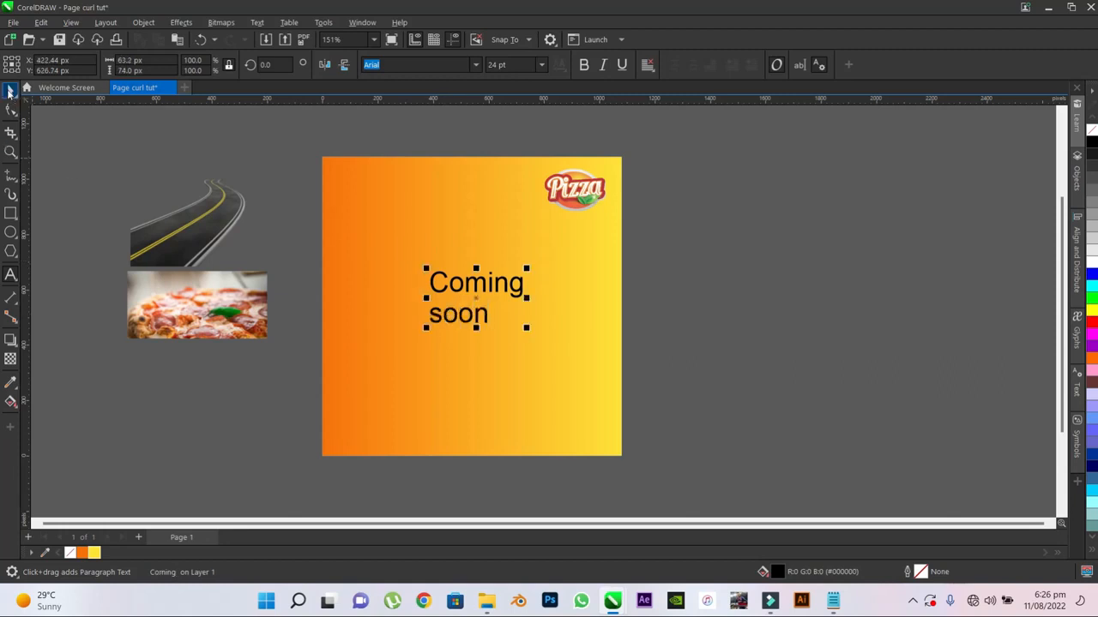
- Change the font of the "Coming soon" text to Lemon Jelly Personal Use
left_click(476, 65)
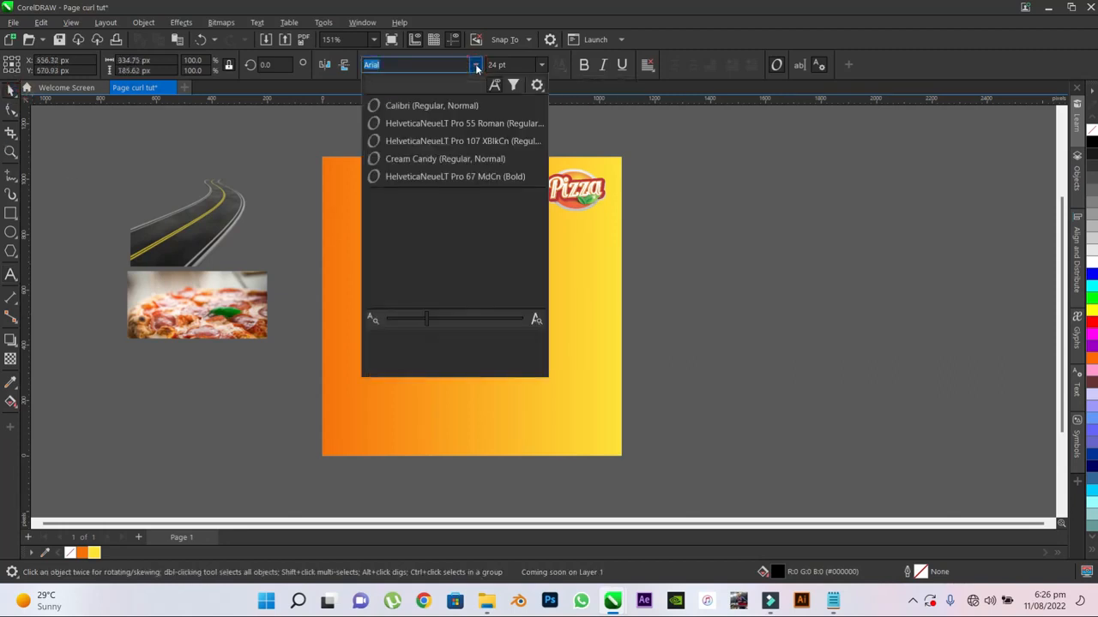
key("l")
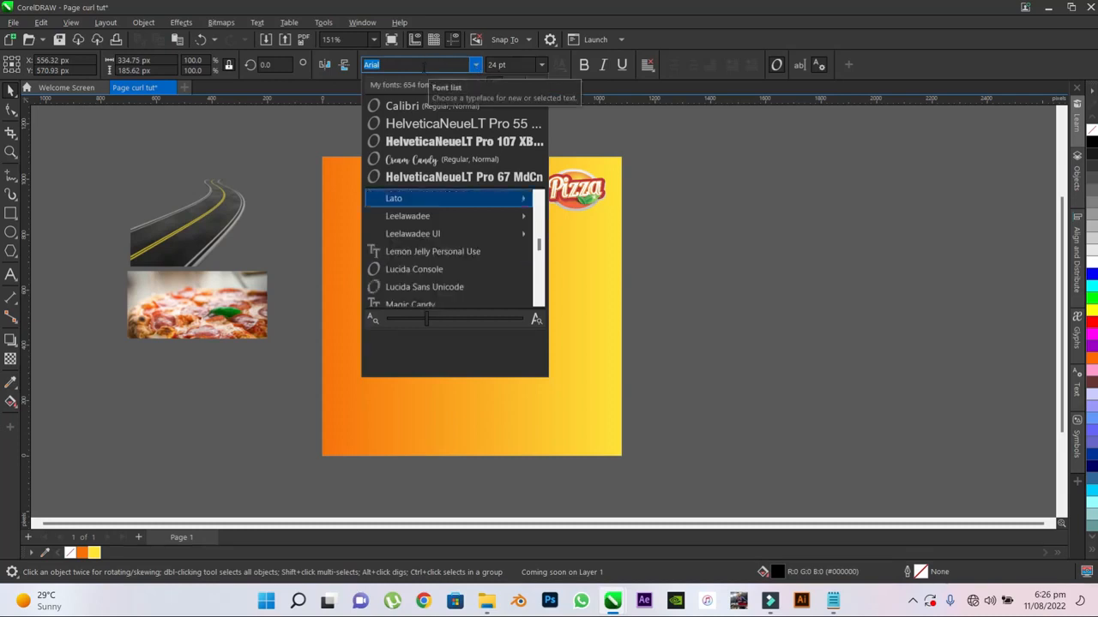
left_click_drag(421, 66, 352, 66)
type("lem")
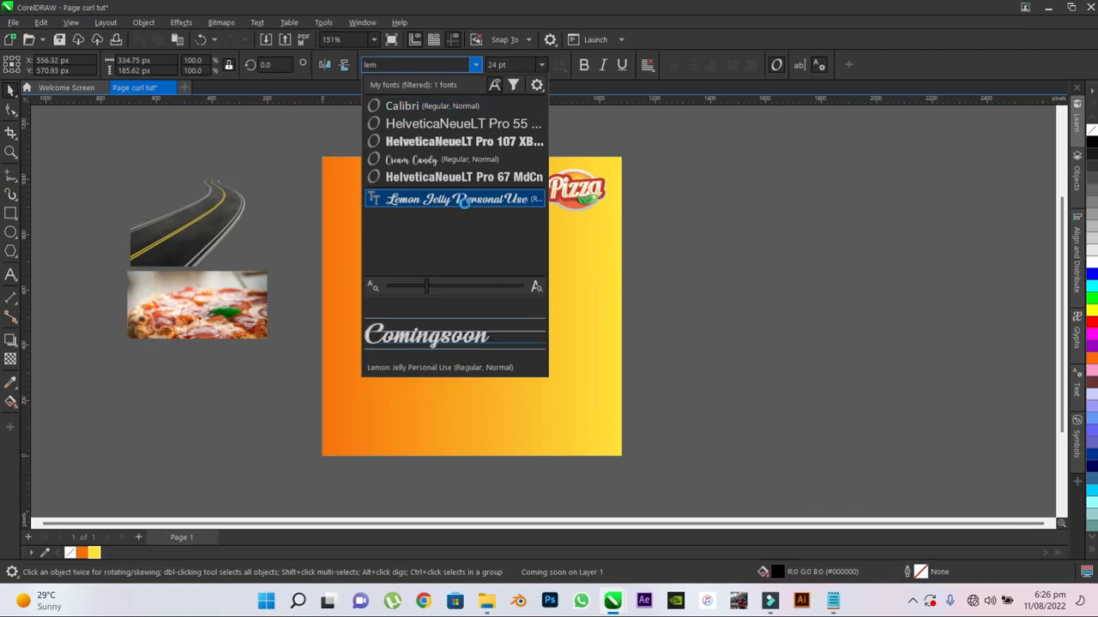
left_click(467, 199)
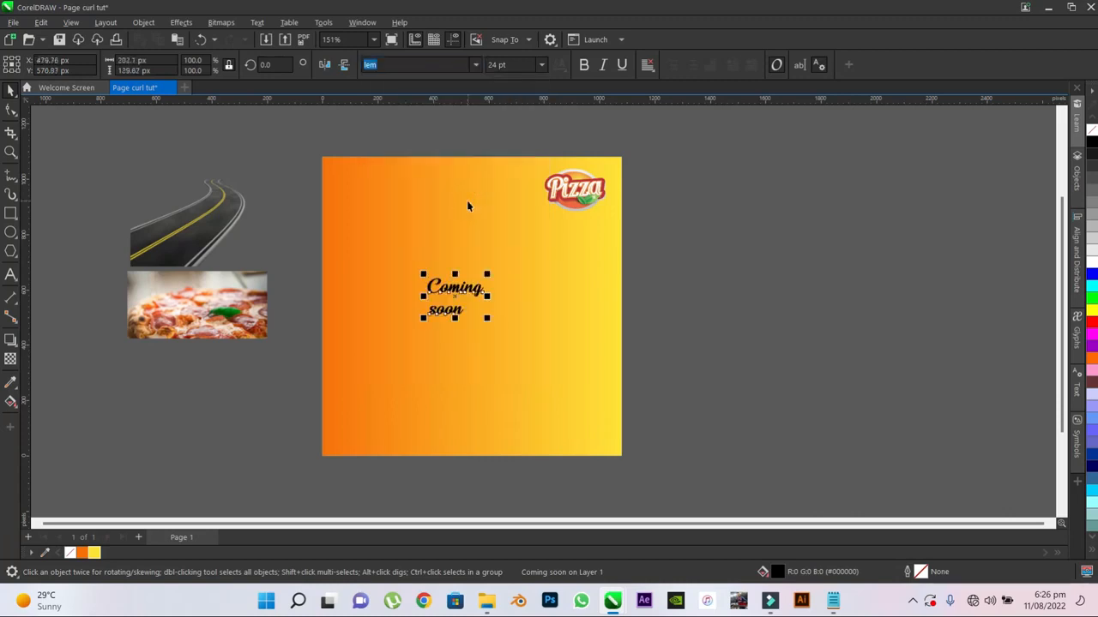
- Set the font size of the "Coming soon" text to 66 pt
scroll(479, 322, "up", 1)
left_click(486, 65)
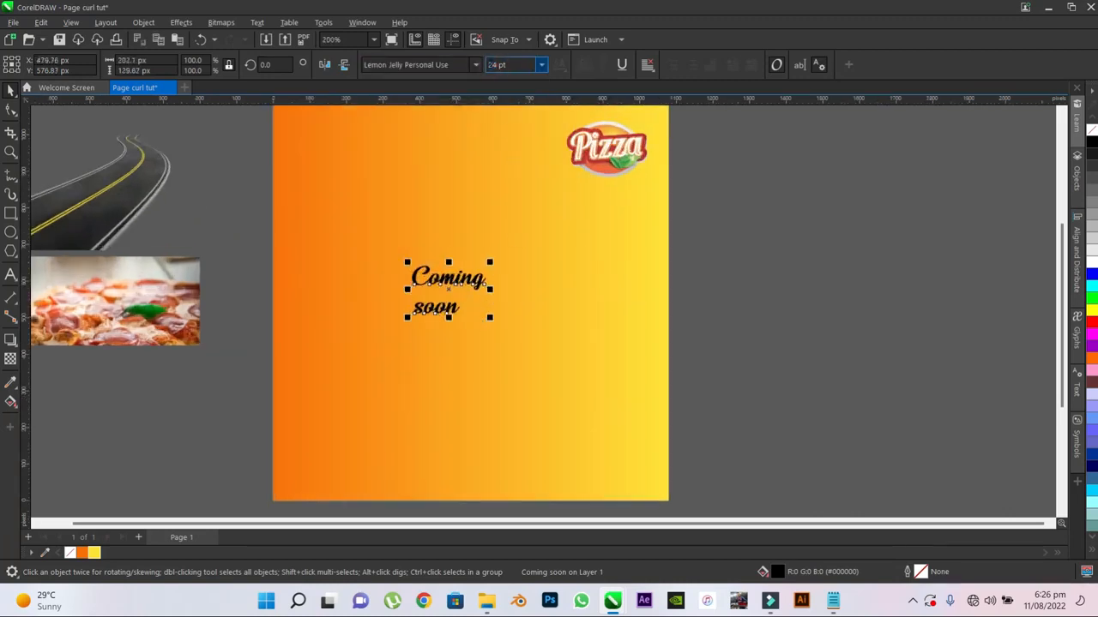
type("6")
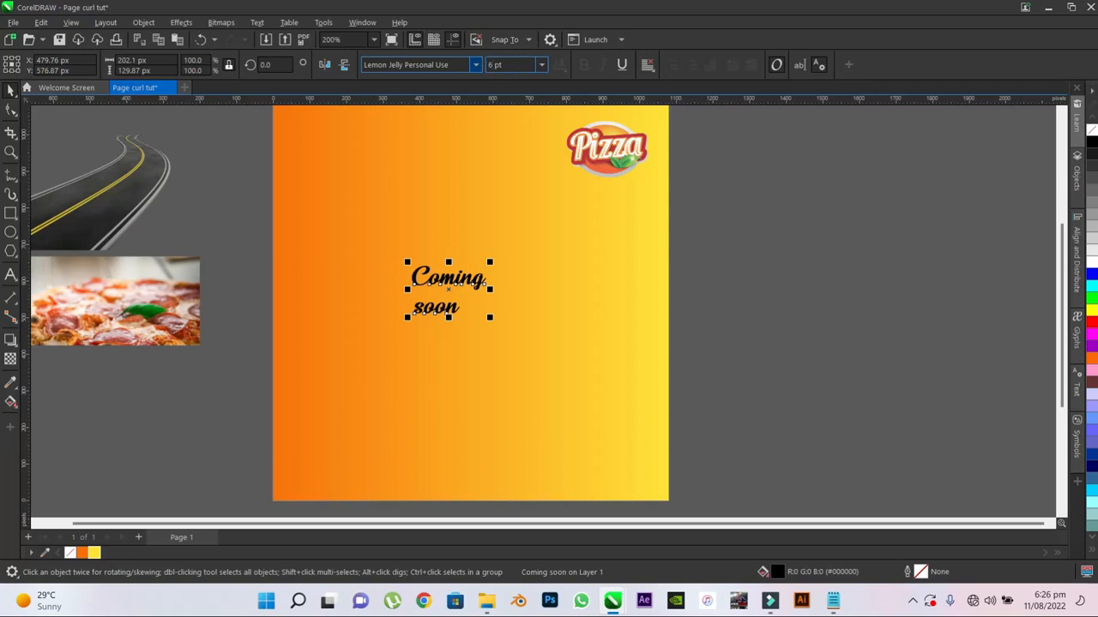
type("6")
key("Return")
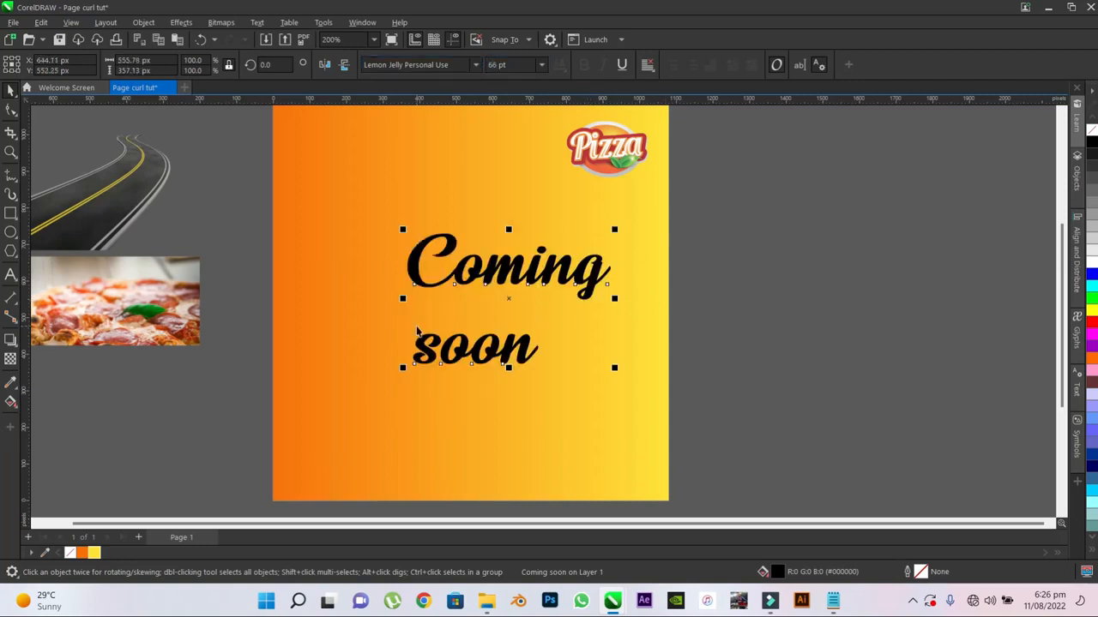
scroll(420, 326, "down", 1)
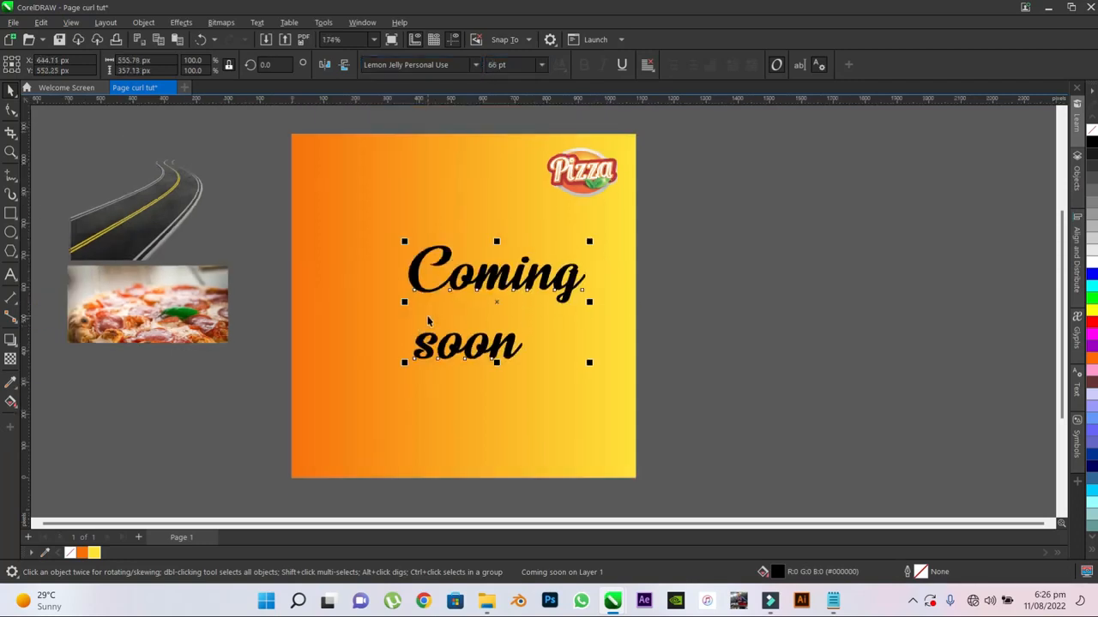
scroll(557, 291, "up", 1)
- Break the text apart into separate "Coming" and "soon" objects and fill both with white
left_click(677, 240)
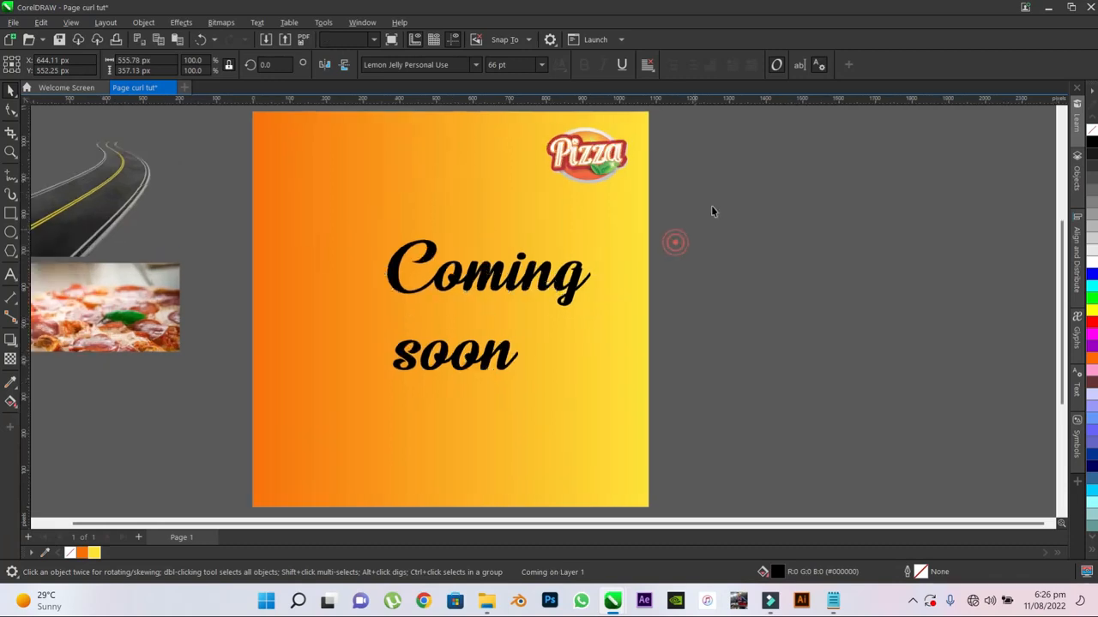
left_click_drag(755, 201, 327, 419)
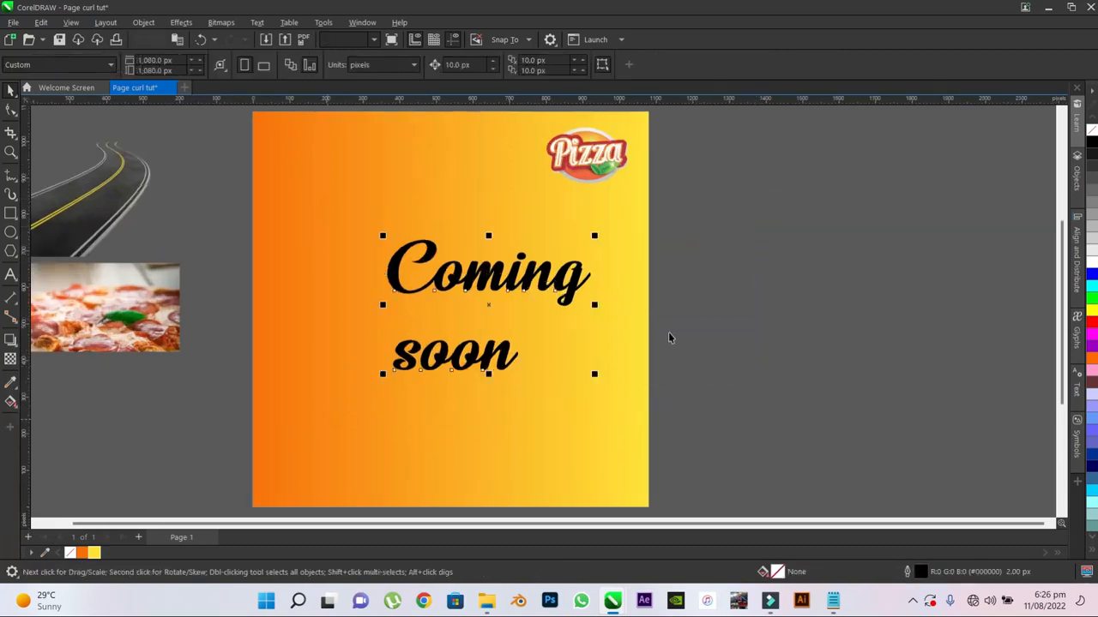
left_click(1092, 267)
left_click(750, 263)
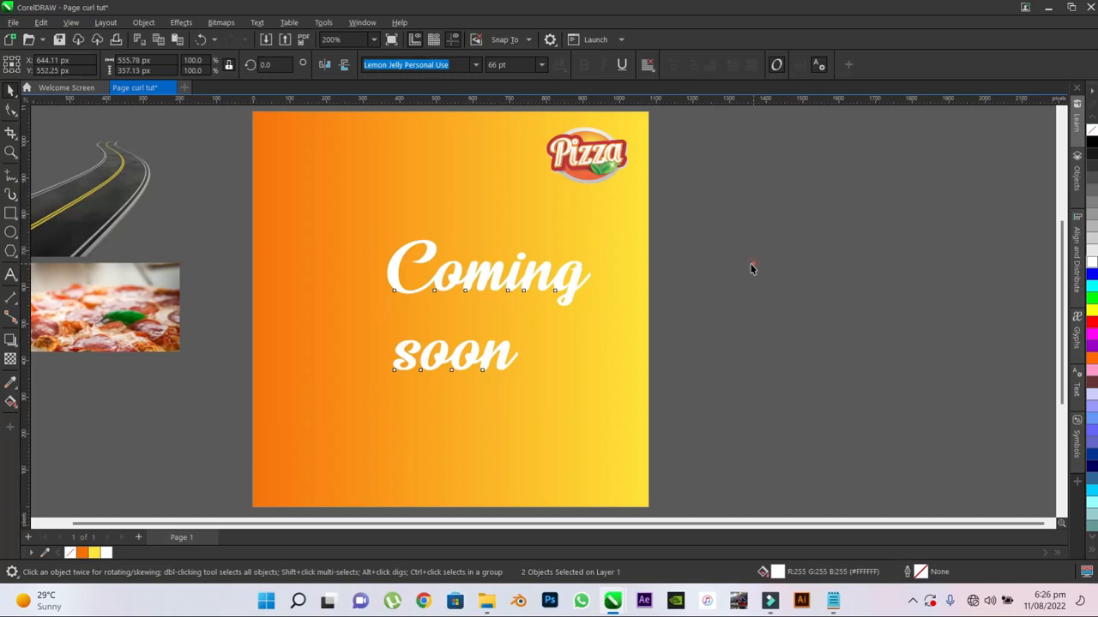
- Centre the "Coming" text horizontally on the orange-yellow background square
left_click(440, 360)
left_click(470, 273)
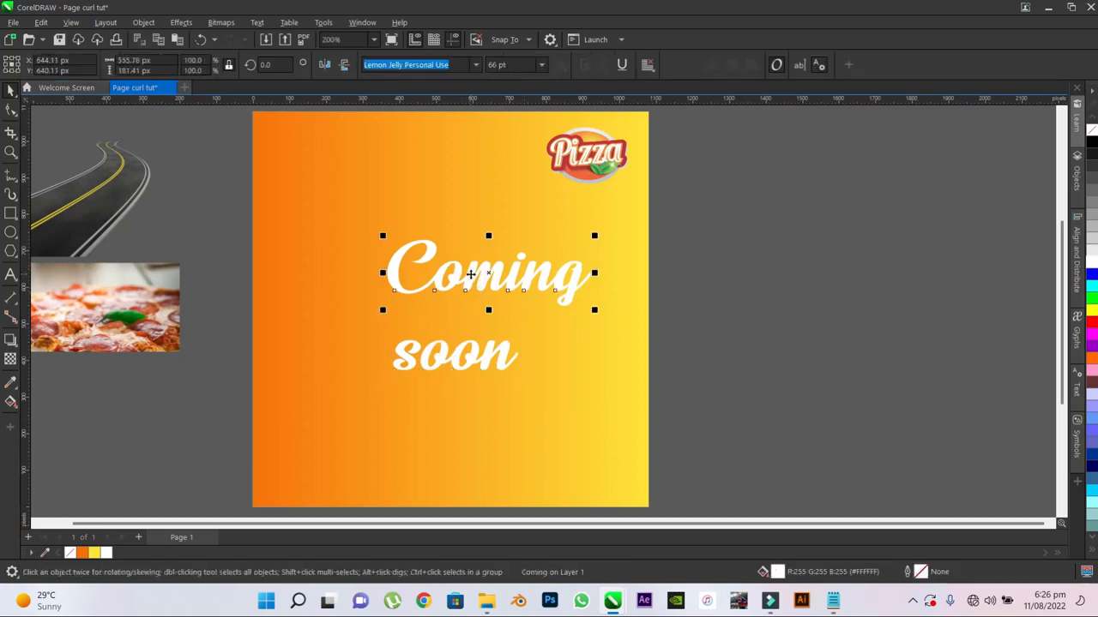
left_click(623, 250, "shift")
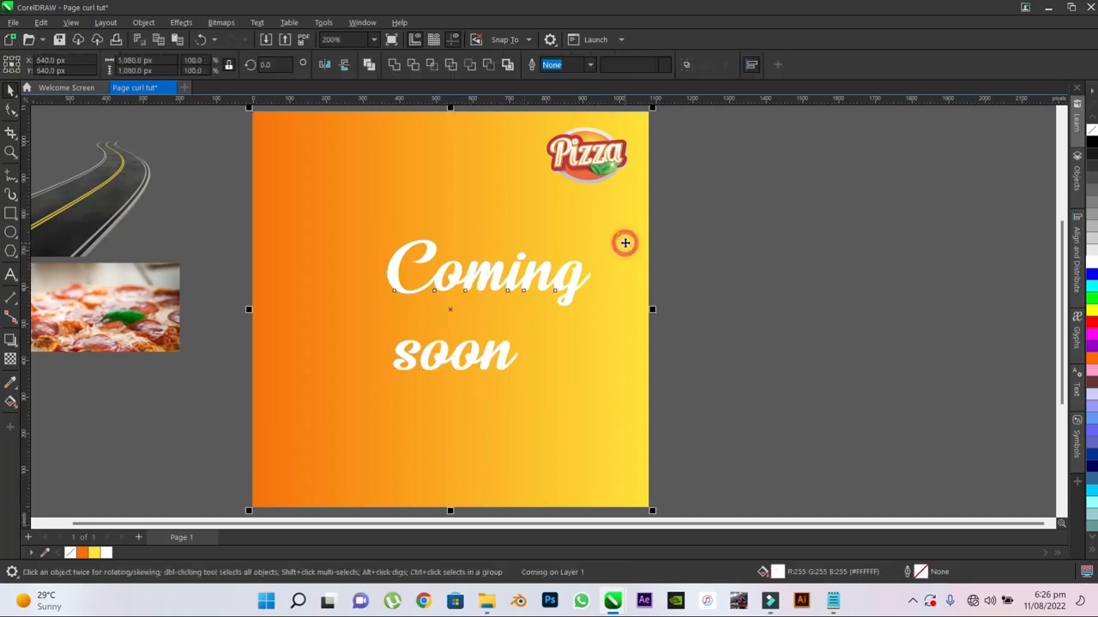
key("c")
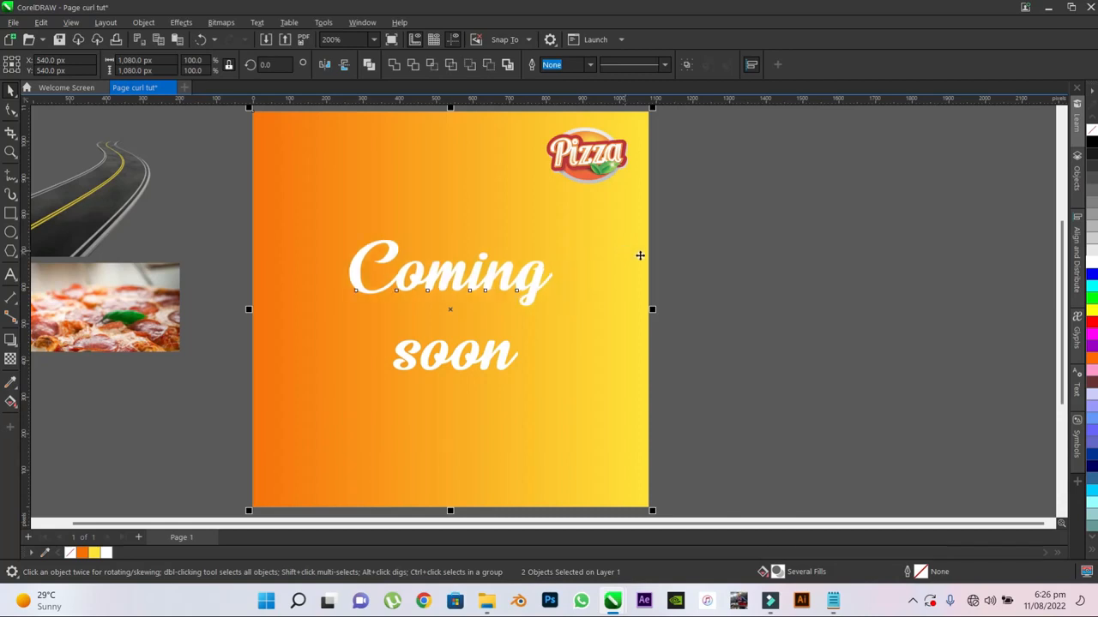
left_click(682, 243)
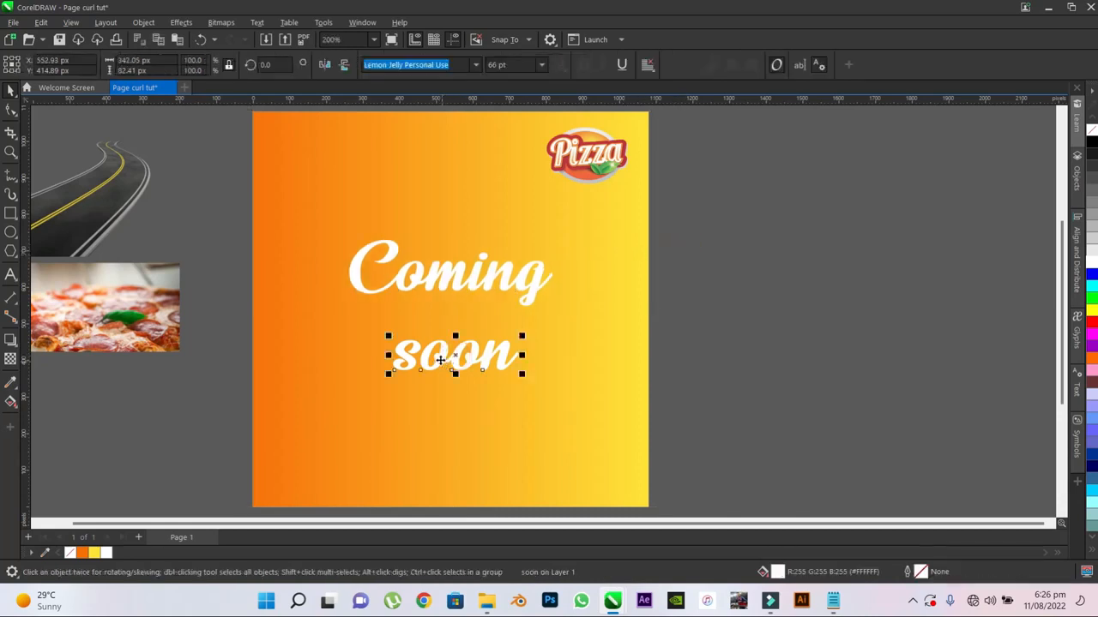
- Move "soon" directly beneath "Coming" and enlarge it proportionally to nearly match that word's width
left_click_drag(440, 360, 400, 323)
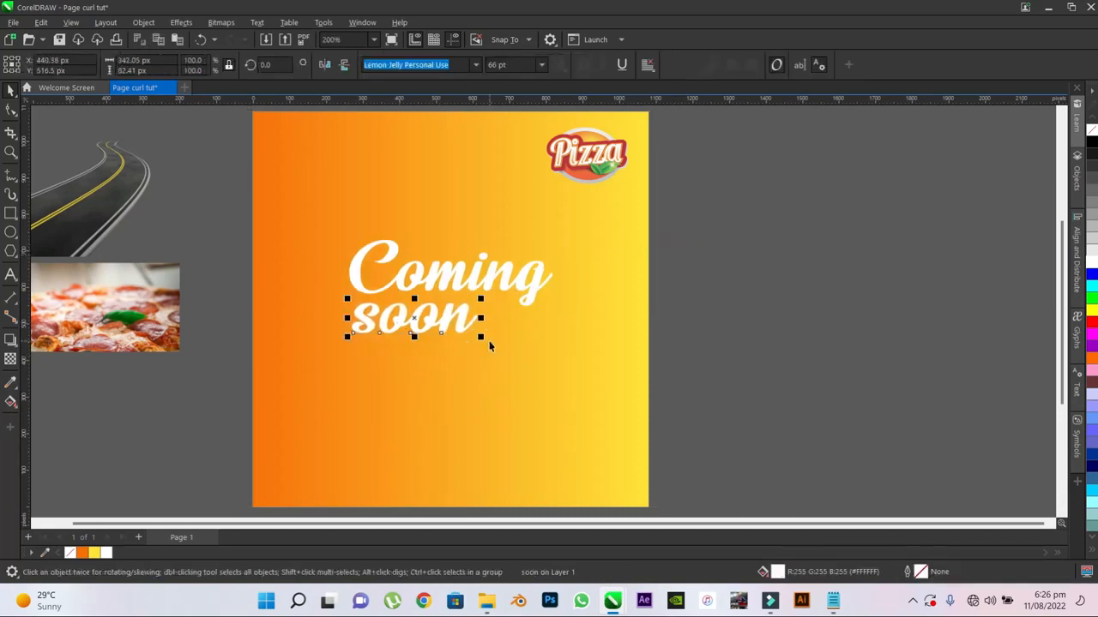
left_click_drag(481, 337, 532, 377)
scroll(356, 300, "up", 1)
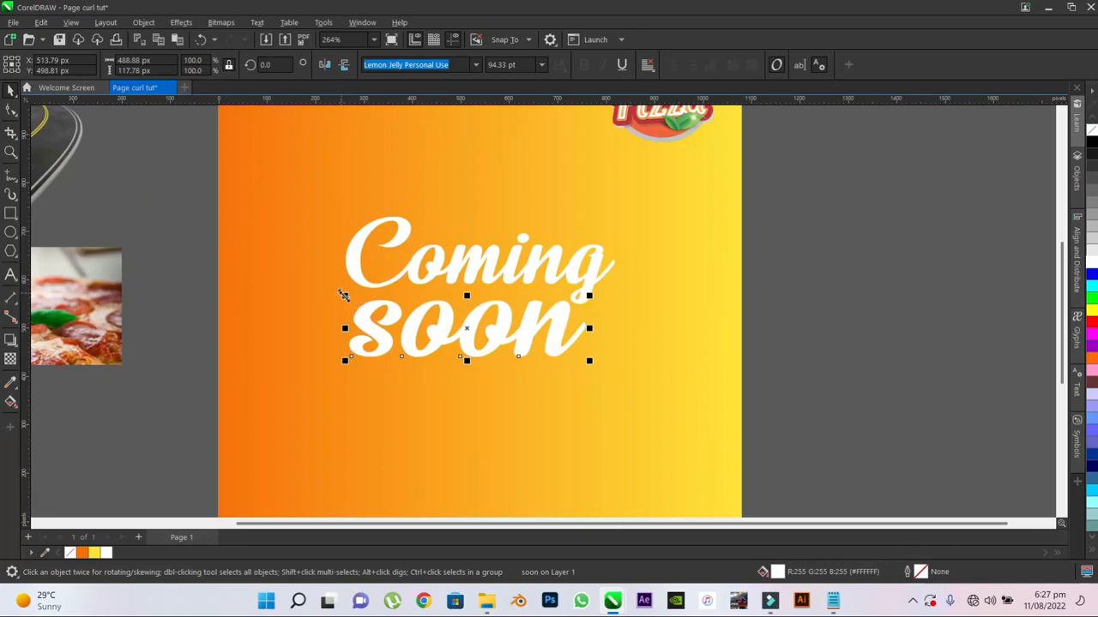
mouse_move(345, 295)
left_mouse_down()
mouse_move(321, 277)
mouse_move(335, 275)
mouse_move(338, 294)
mouse_move(328, 289)
left_mouse_up()
left_click(858, 257)
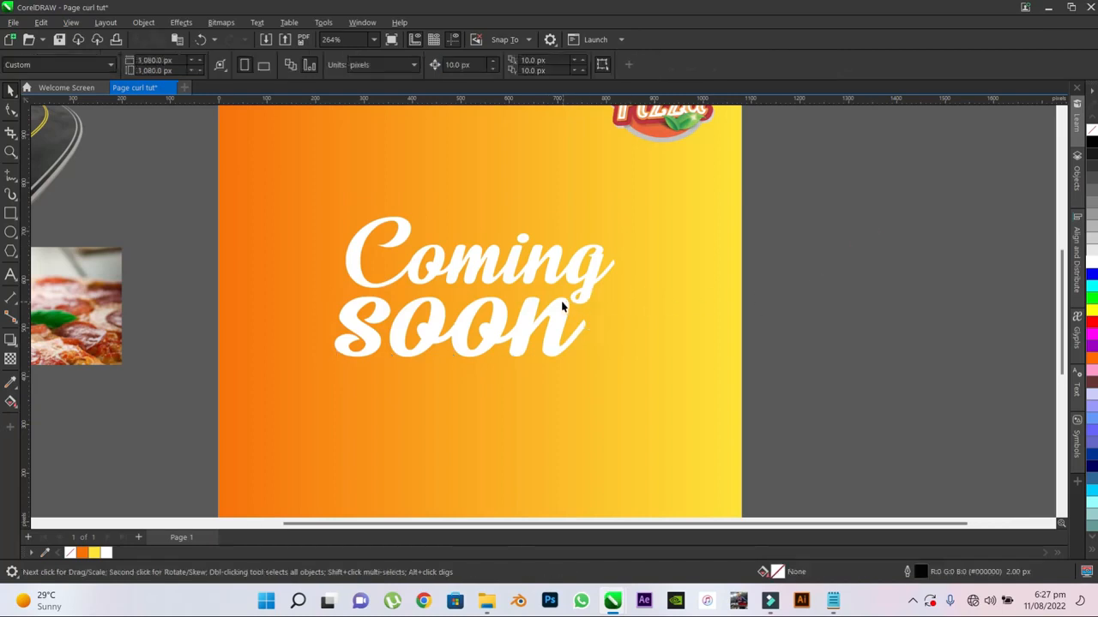
- Give both "Coming" and "soon" an orange outline using the document palette colour
scroll(561, 306, "up", 1)
scroll(531, 328, "down", 2)
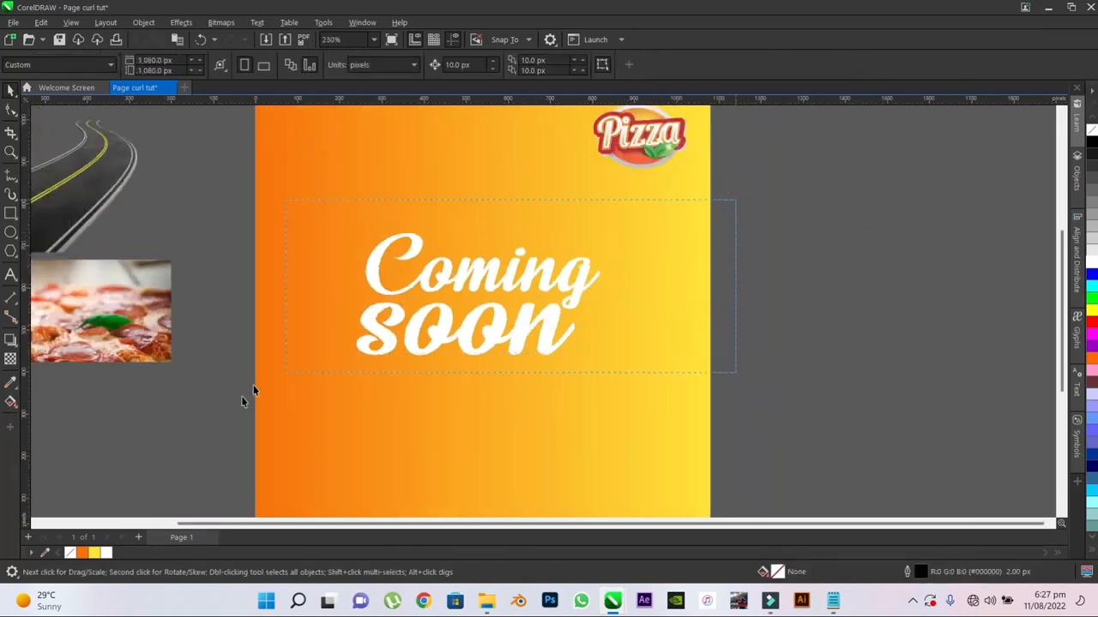
left_click_drag(243, 395, 238, 410)
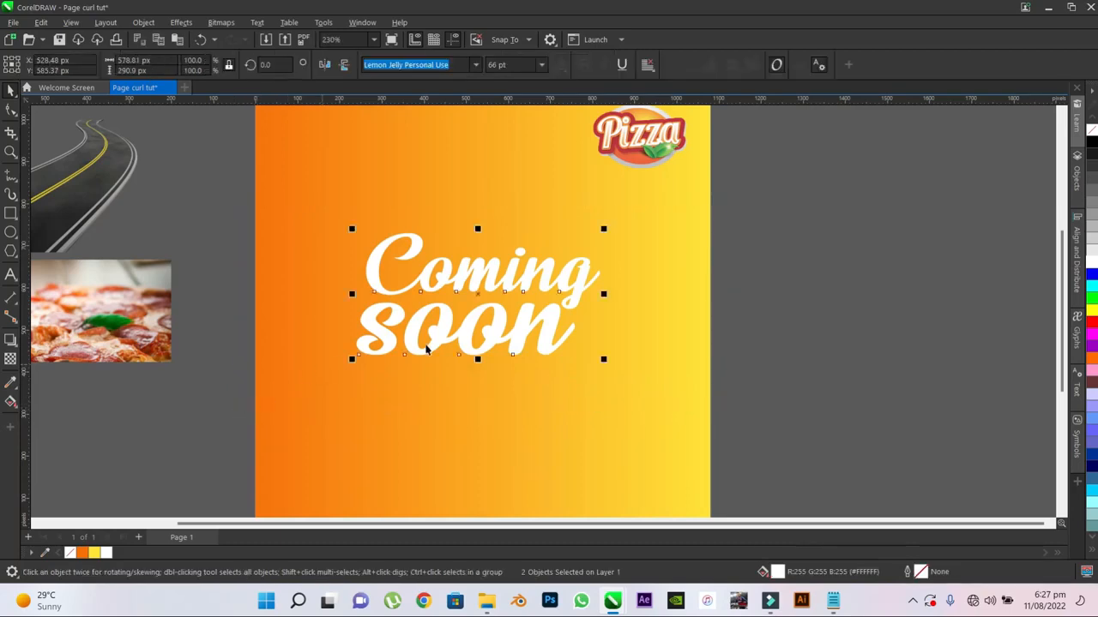
right_click(82, 554)
scroll(429, 283, "up", 8)
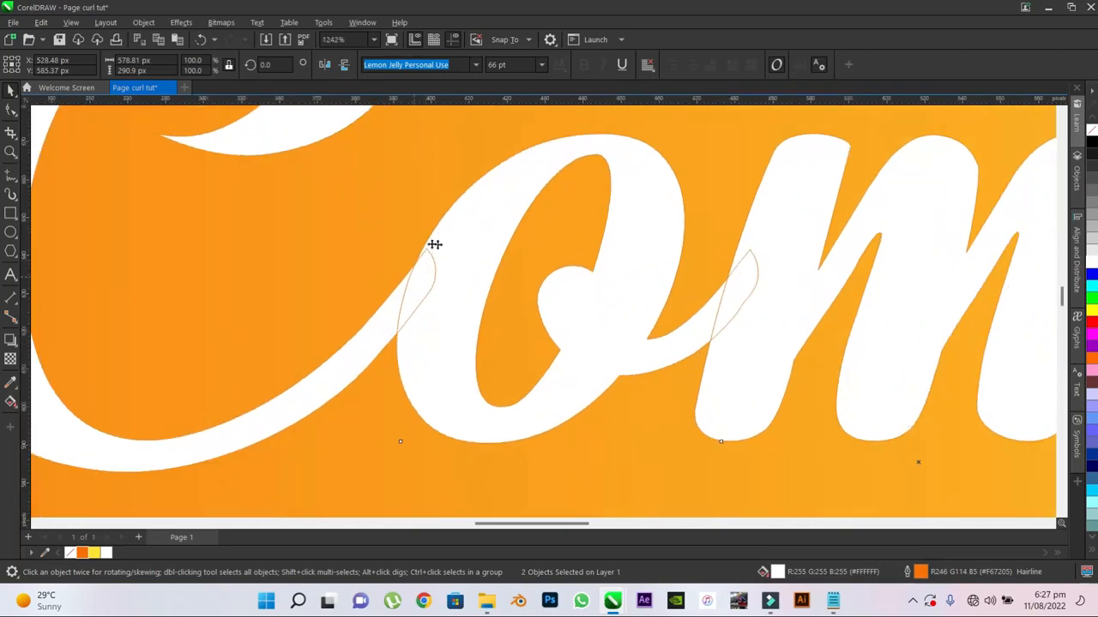
scroll(459, 223, "down", 6)
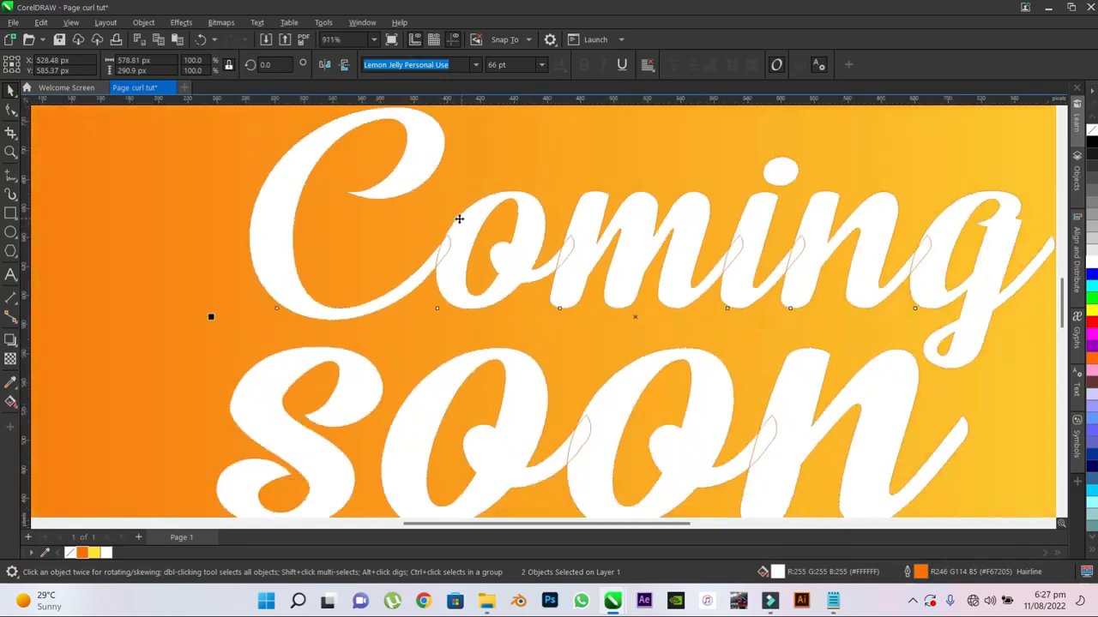
- Set the outline of both words to 25 px wide and place it behind the fill
key("F12")
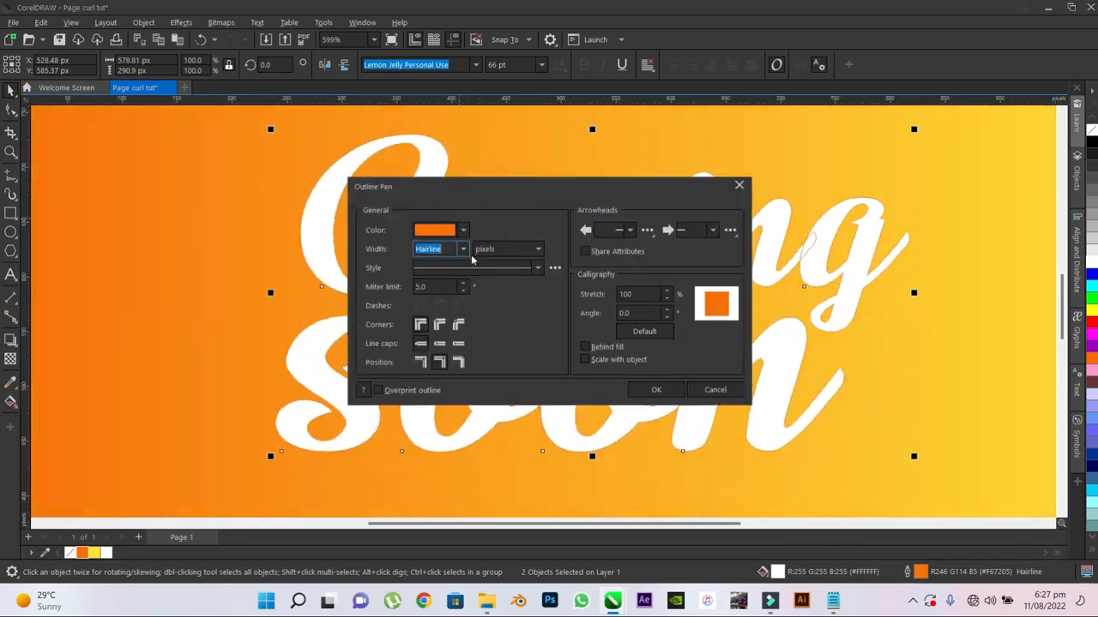
left_click(462, 249)
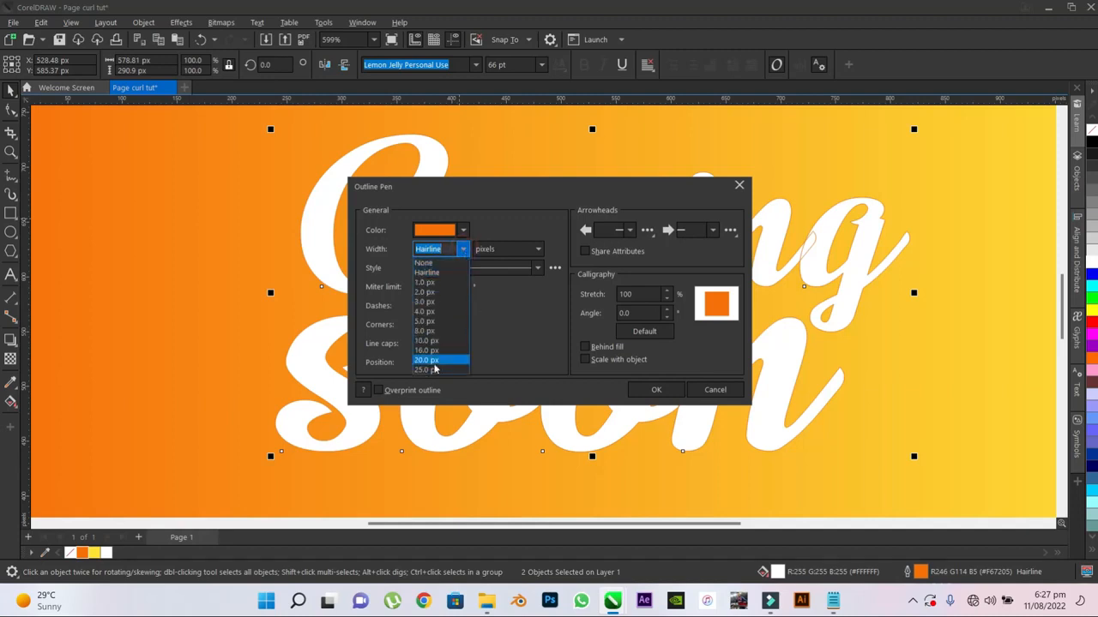
left_click(429, 370)
left_click_drag(480, 186, 714, 190)
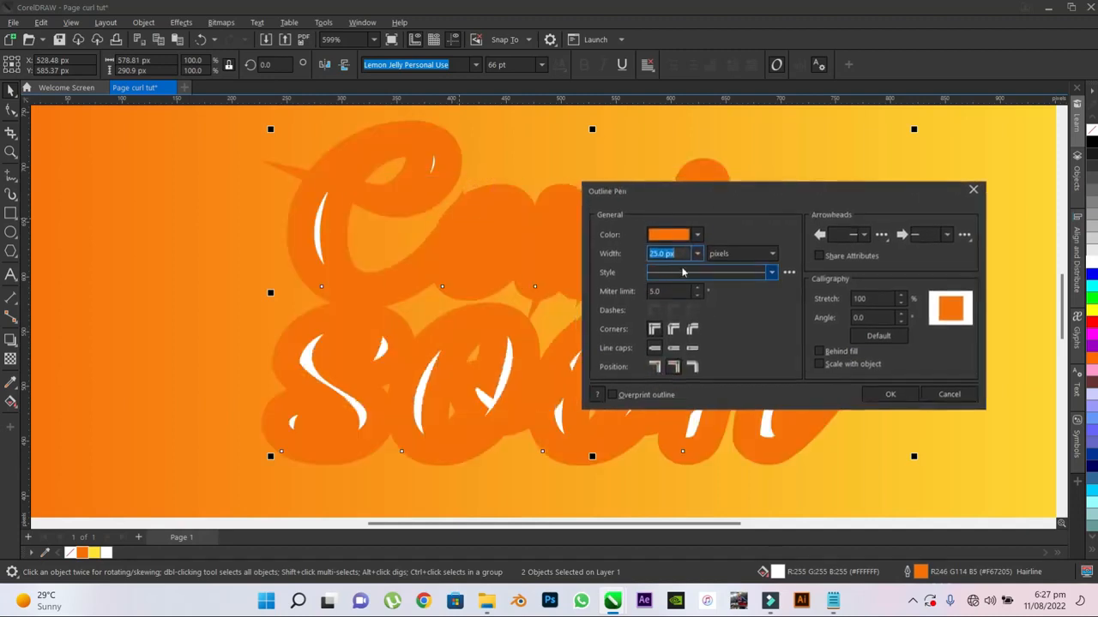
left_click(818, 351)
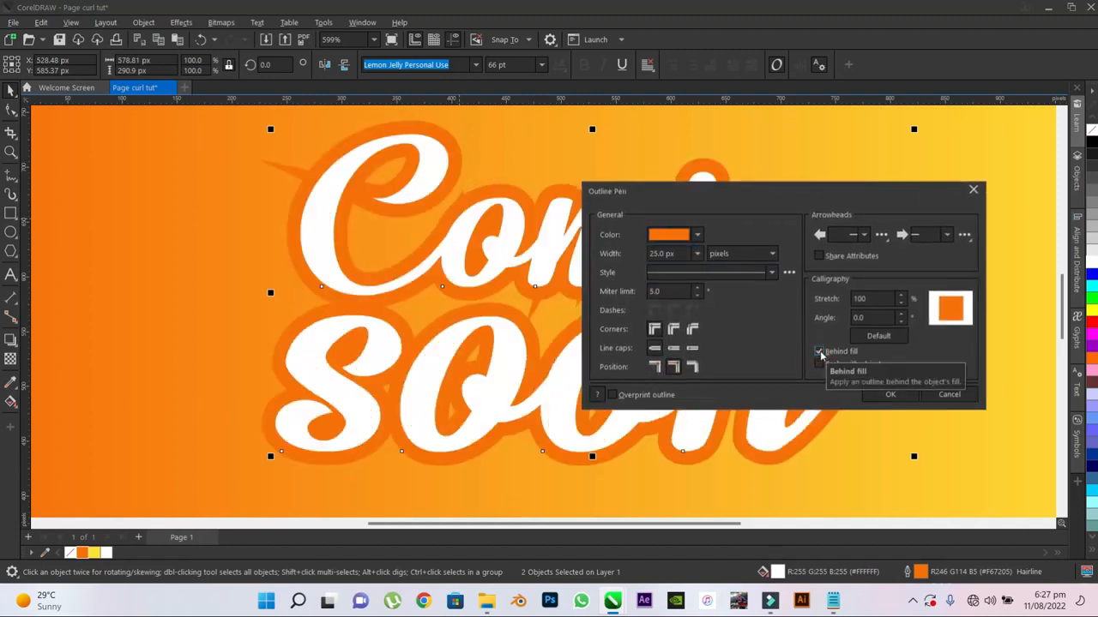
- Reduce the outline width of both words to 20 px and convert the outlines into separate objects
left_click(697, 253)
left_click(664, 363)
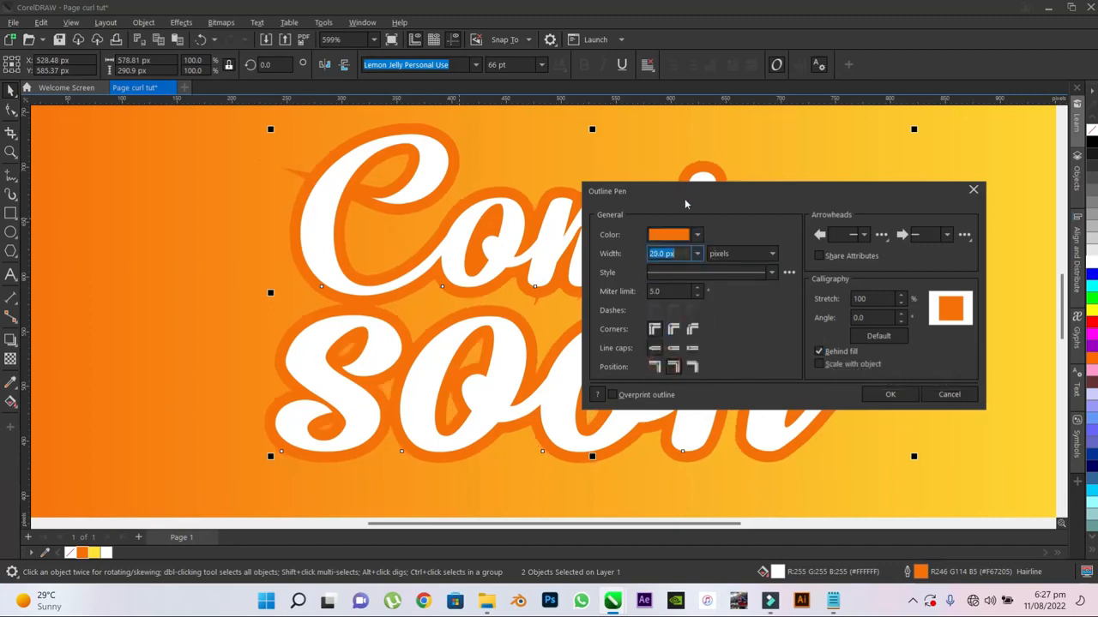
left_click_drag(686, 203, 638, 236)
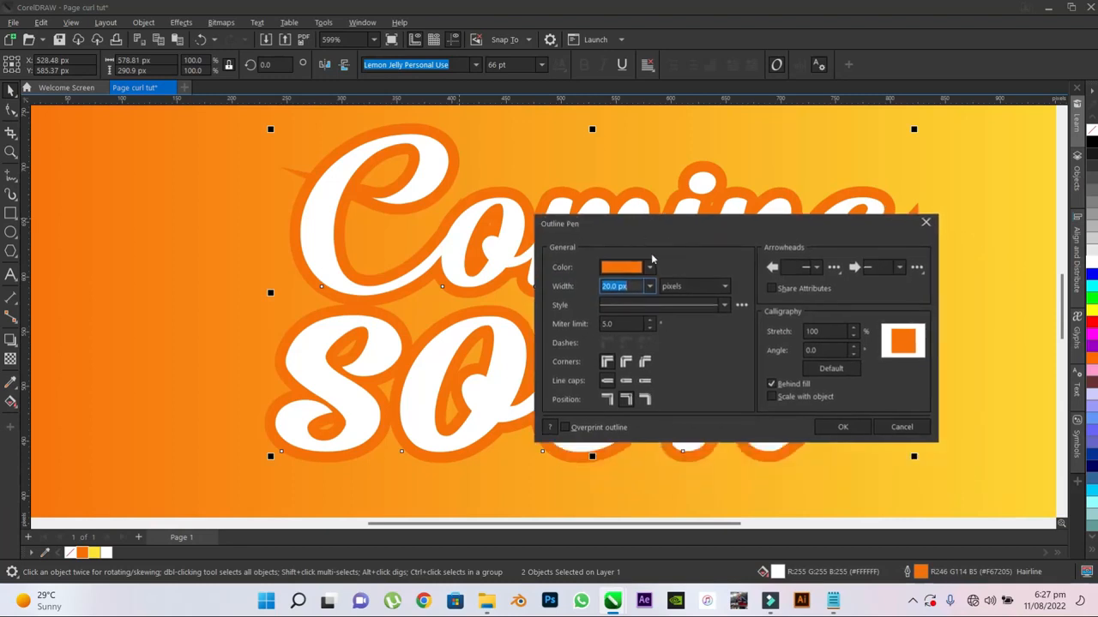
left_click(841, 427)
scroll(397, 353, "down", 2)
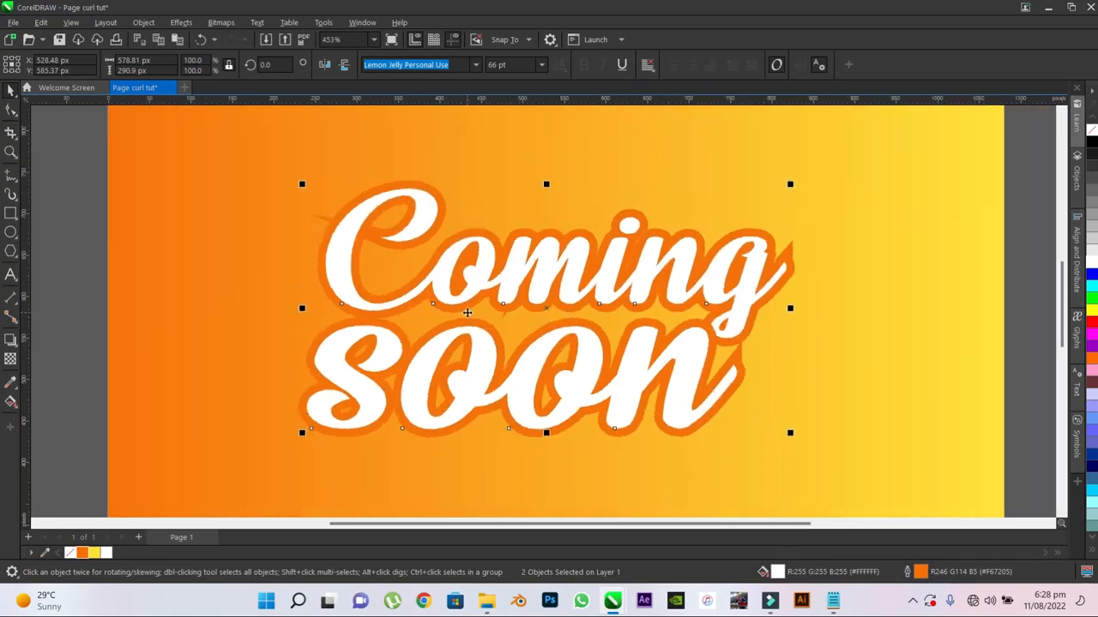
key("ctrl+shift+q")
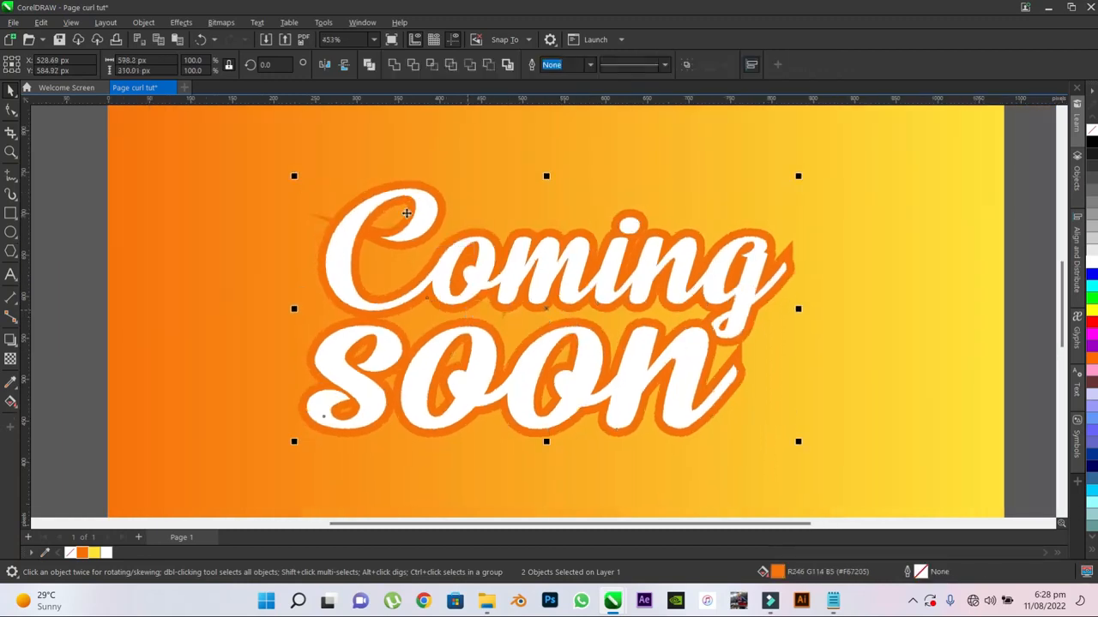
left_click(455, 169)
left_click_drag(417, 186, 738, 145)
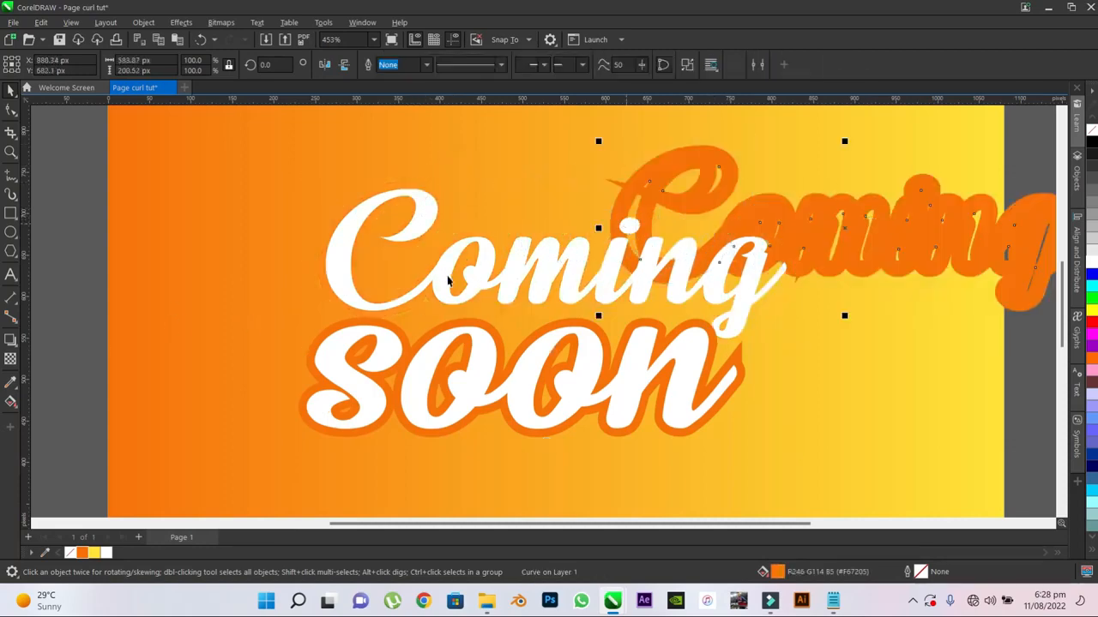
key("ctrl+z")
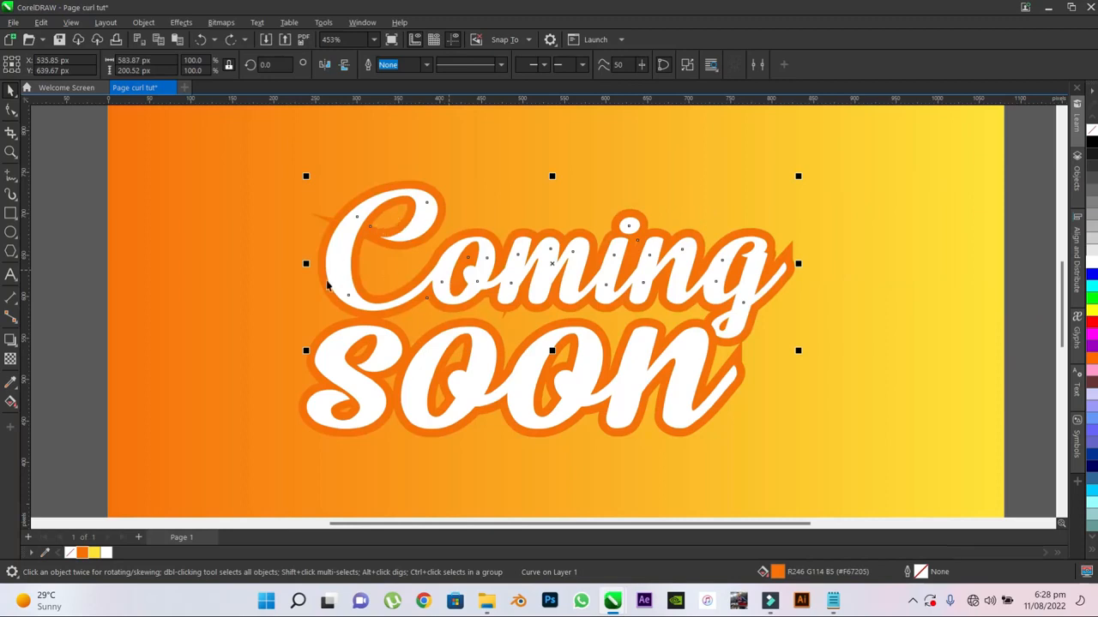
- Weld the orange outline objects of "Coming" and "soon" into a single curve
scroll(304, 380, "up", 1)
left_click(306, 375, "shift")
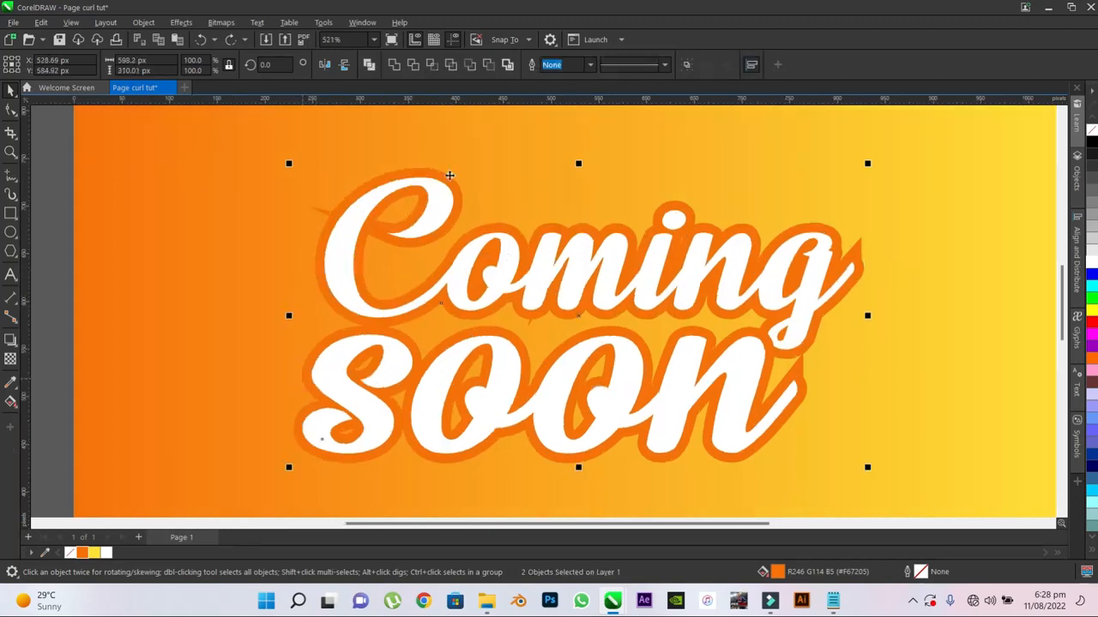
left_click(393, 65)
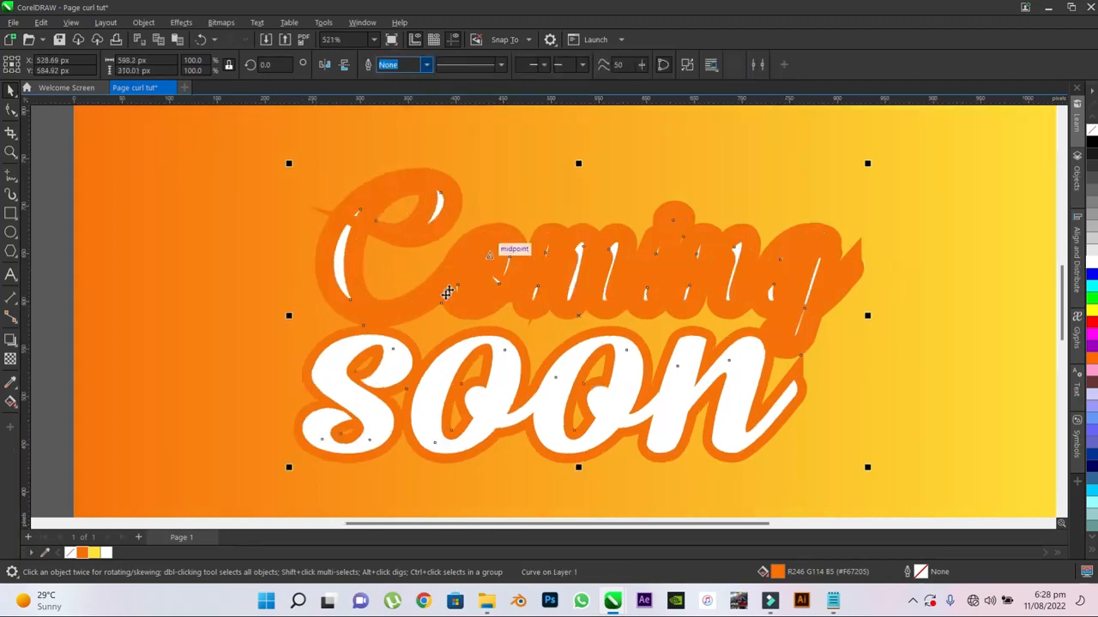
- Place the welded orange outline behind the white "Coming" and "soon" text
scroll(369, 287, "down", 1)
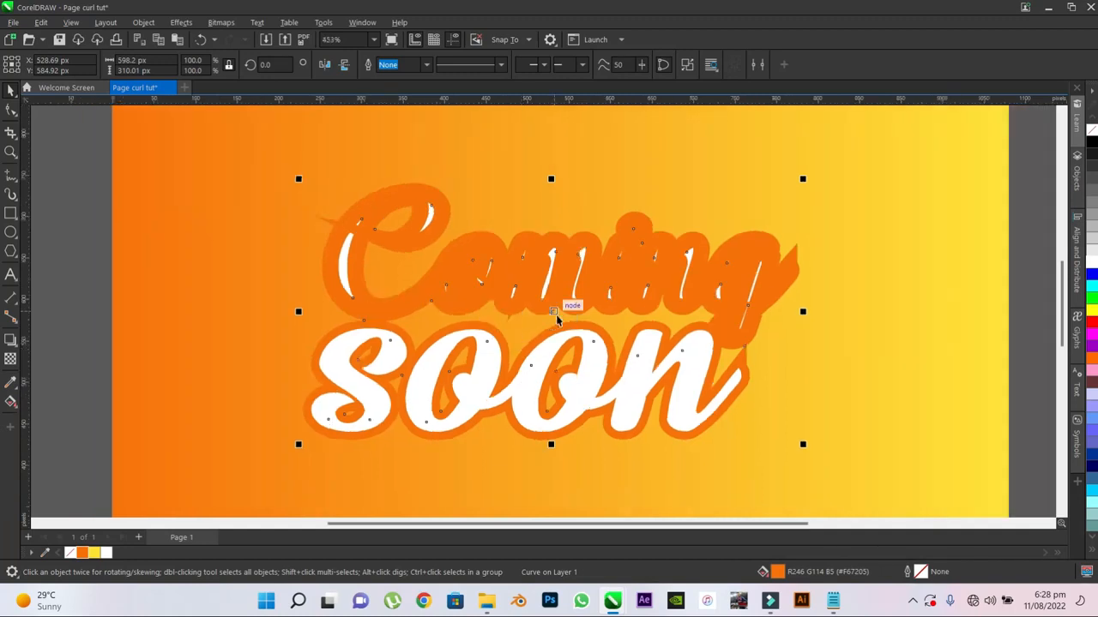
right_click(393, 194)
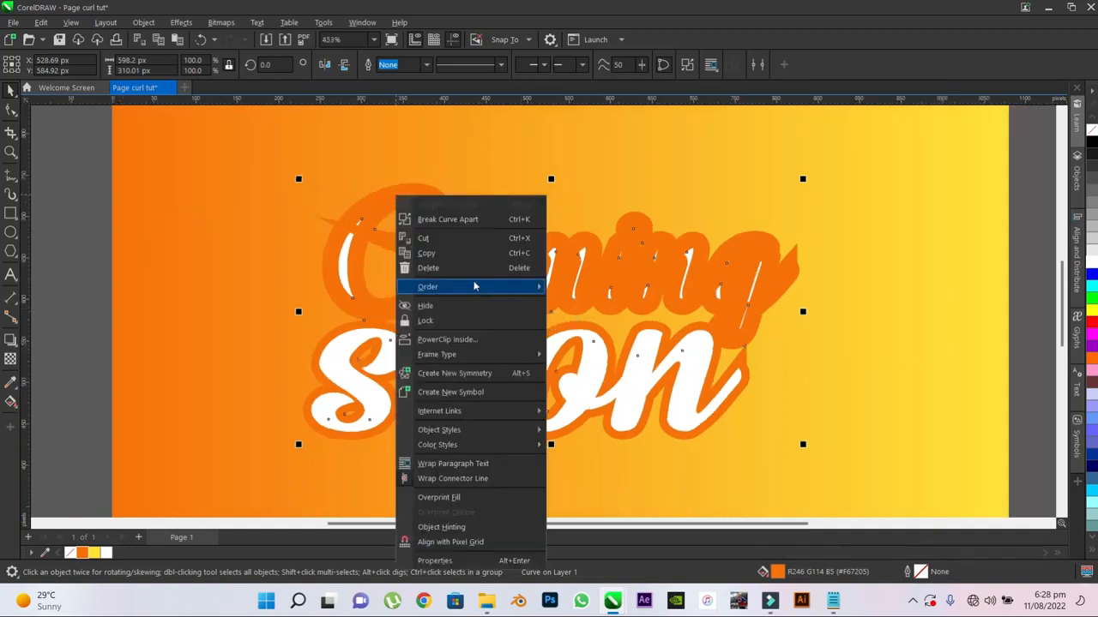
mouse_move(473, 286)
left_click(581, 401)
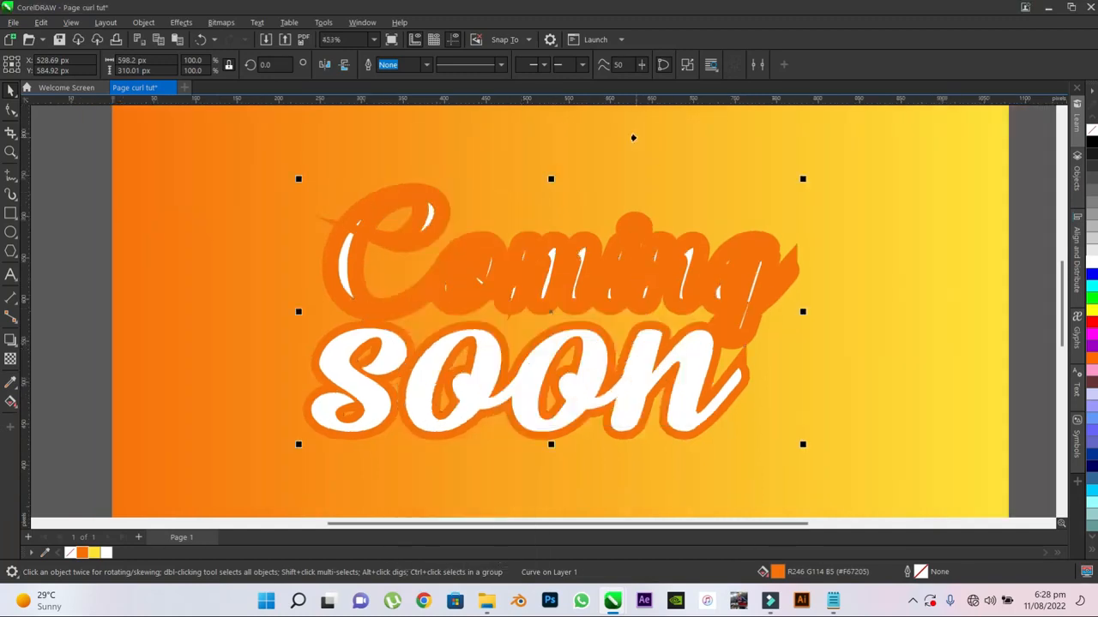
left_click(420, 341)
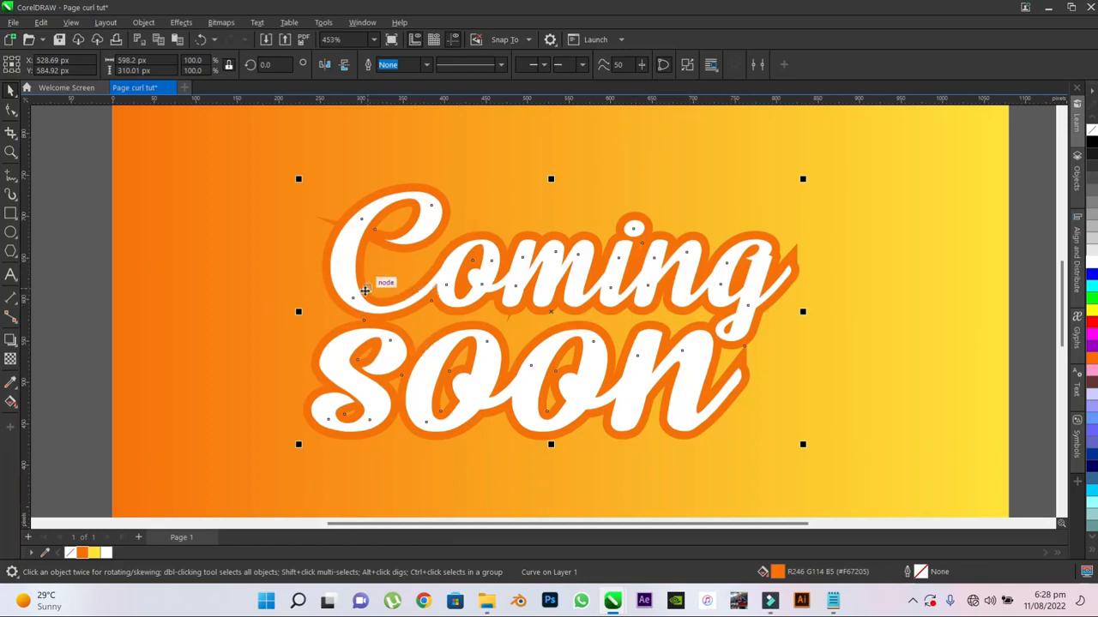
left_click(60, 148)
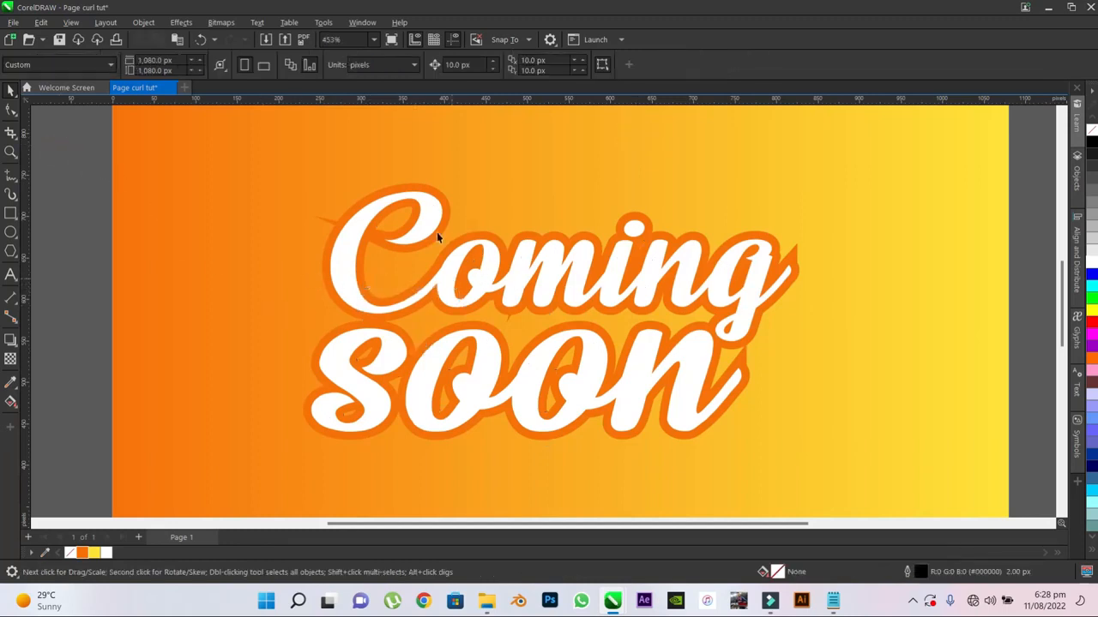
- Open the welded outline for node editing and select the nodes around the "C" with a rectangular marquee
scroll(419, 209, "up", 2)
left_click(414, 177)
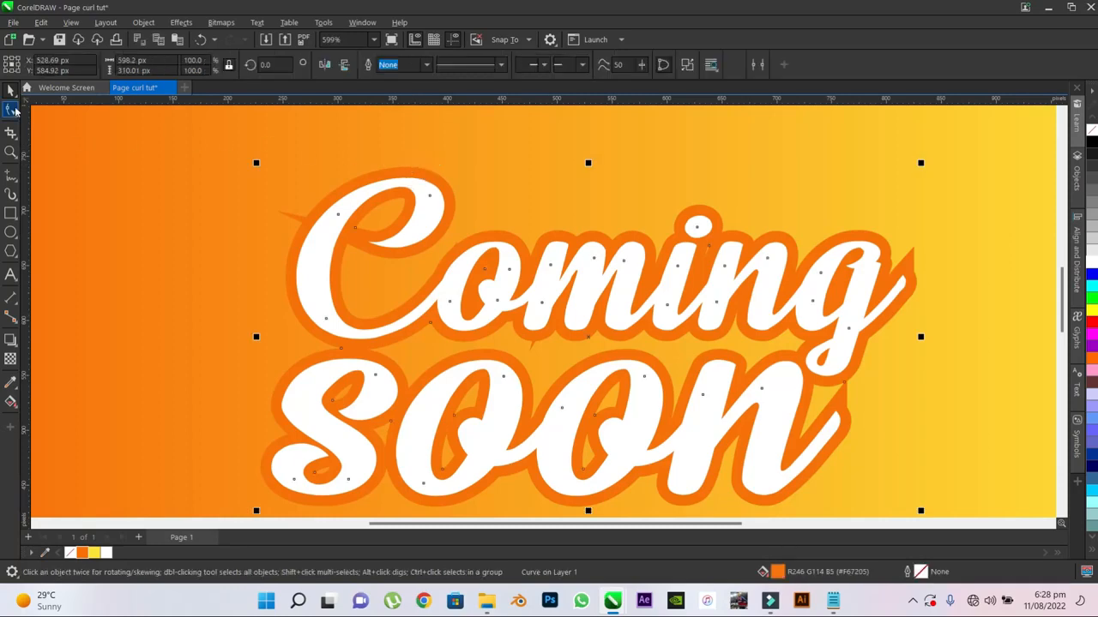
left_click(12, 110)
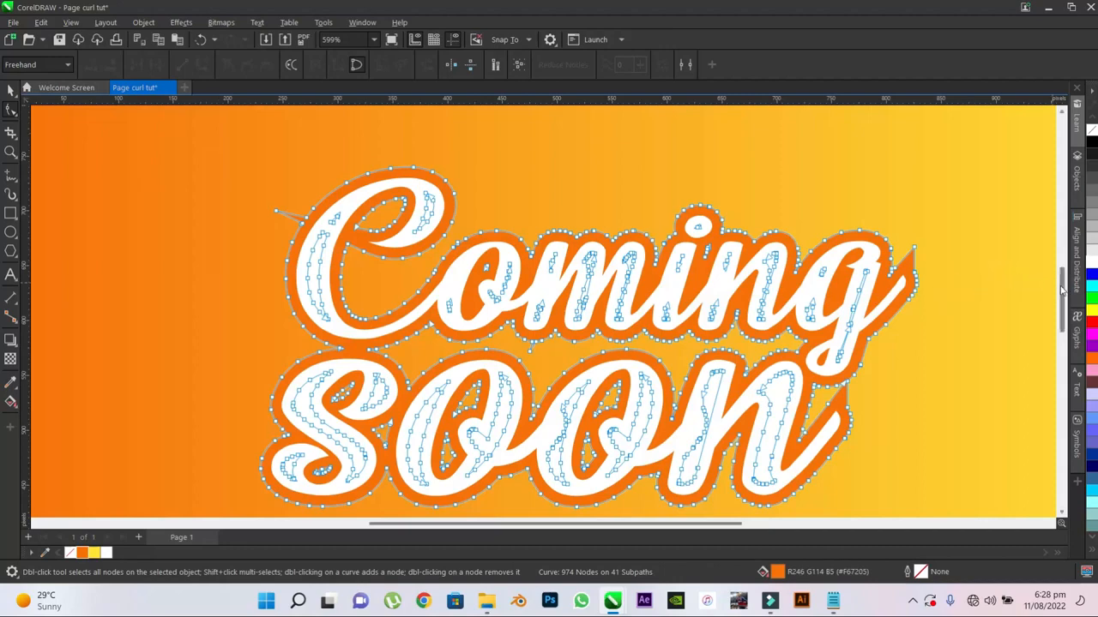
scroll(1062, 283, "down", 1)
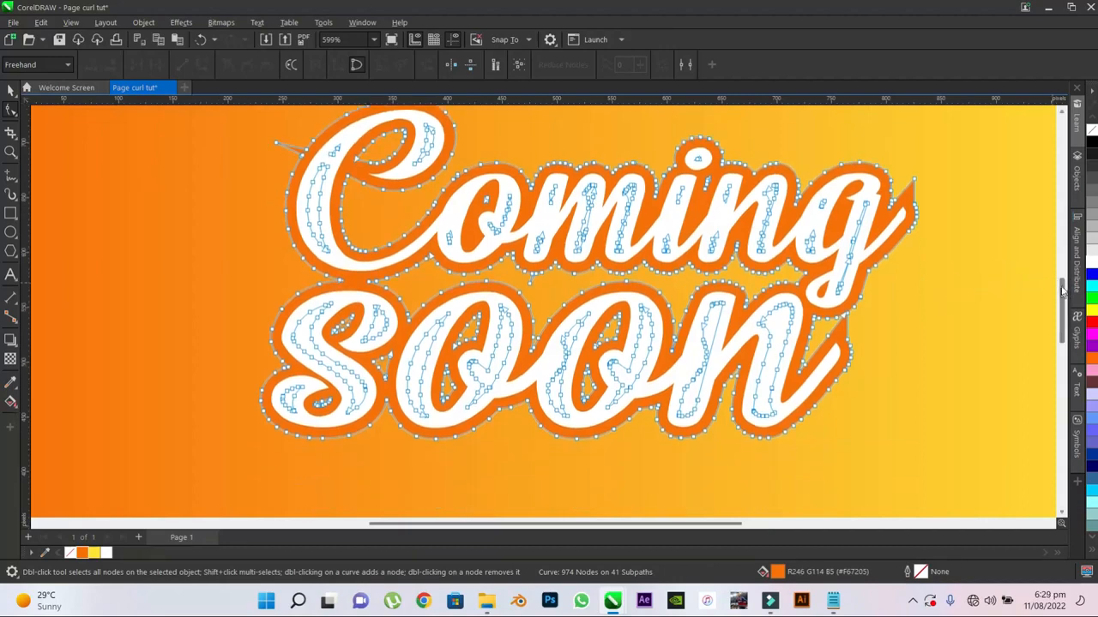
scroll(1066, 294, "up", 1)
left_click(43, 65)
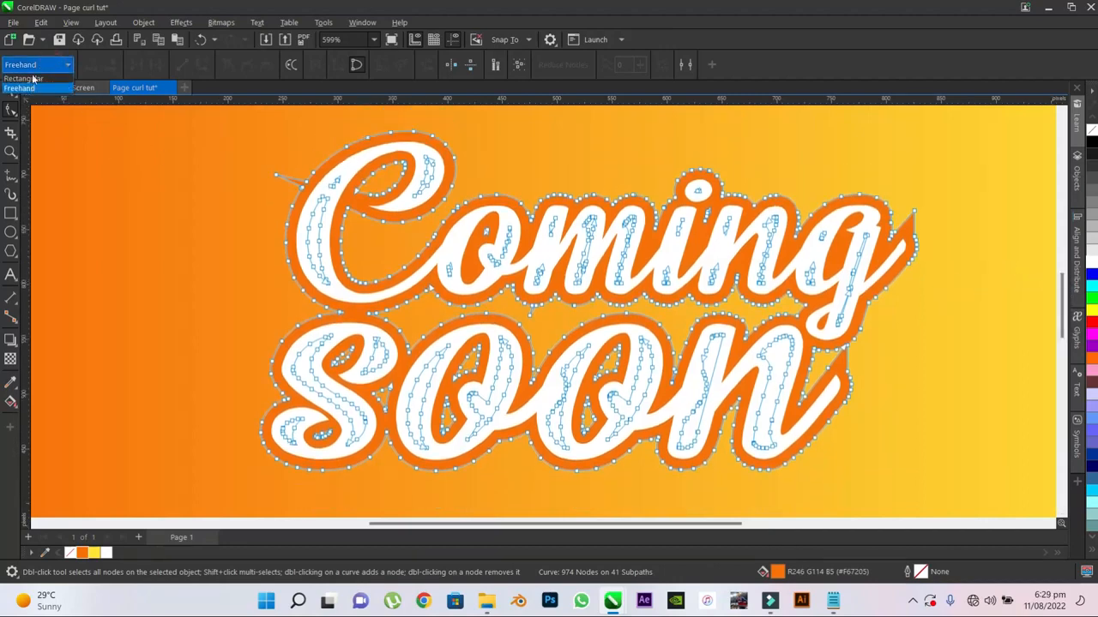
left_click(24, 78)
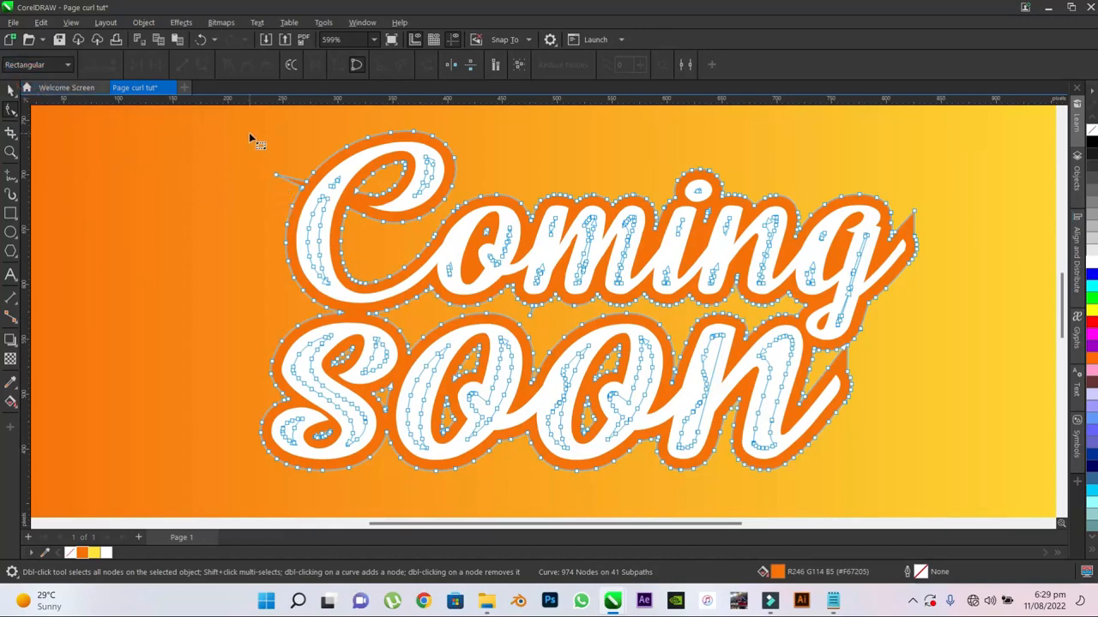
left_click_drag(386, 268, 373, 335)
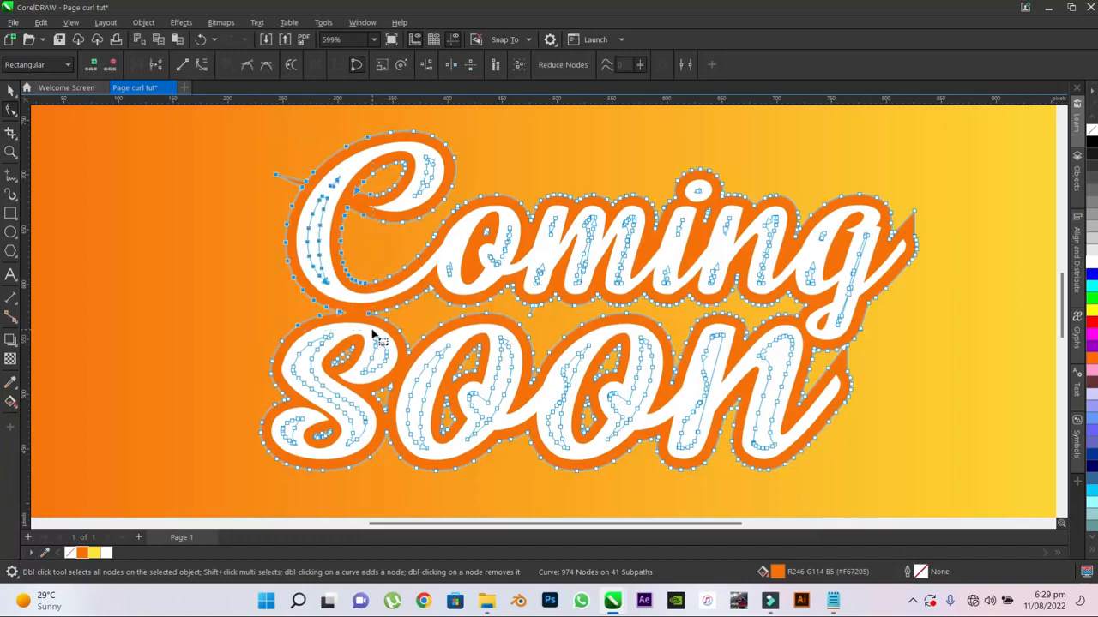
- Switch node selection to Freehand, then lasso and delete the leftover nodes inside the main stroke of the "C"
left_click(43, 66)
left_click(37, 91)
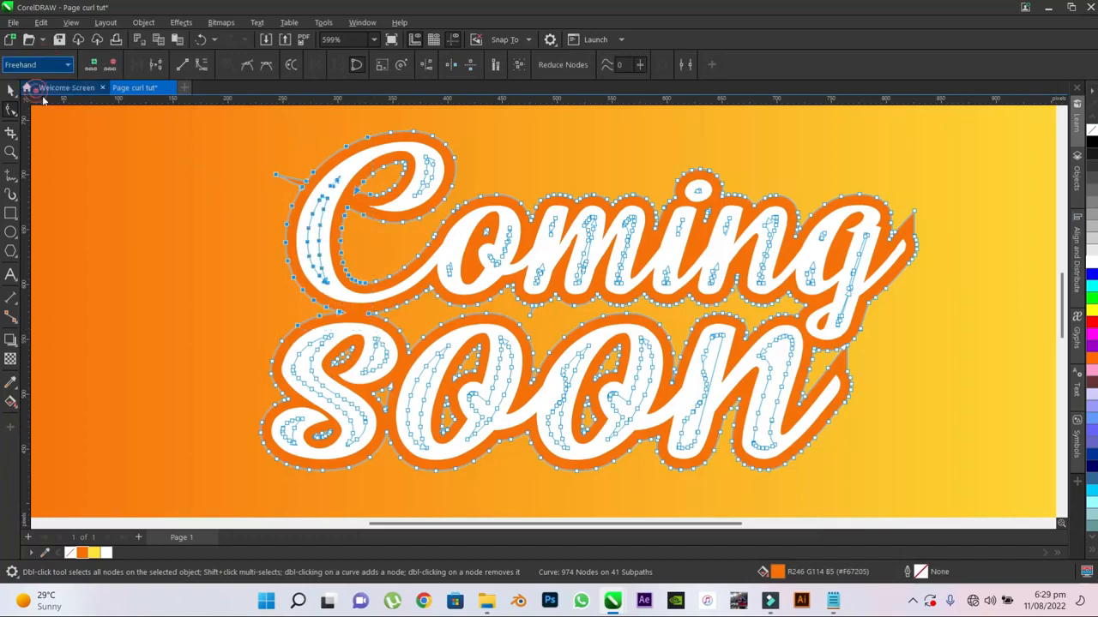
left_click(262, 219)
left_click(335, 195)
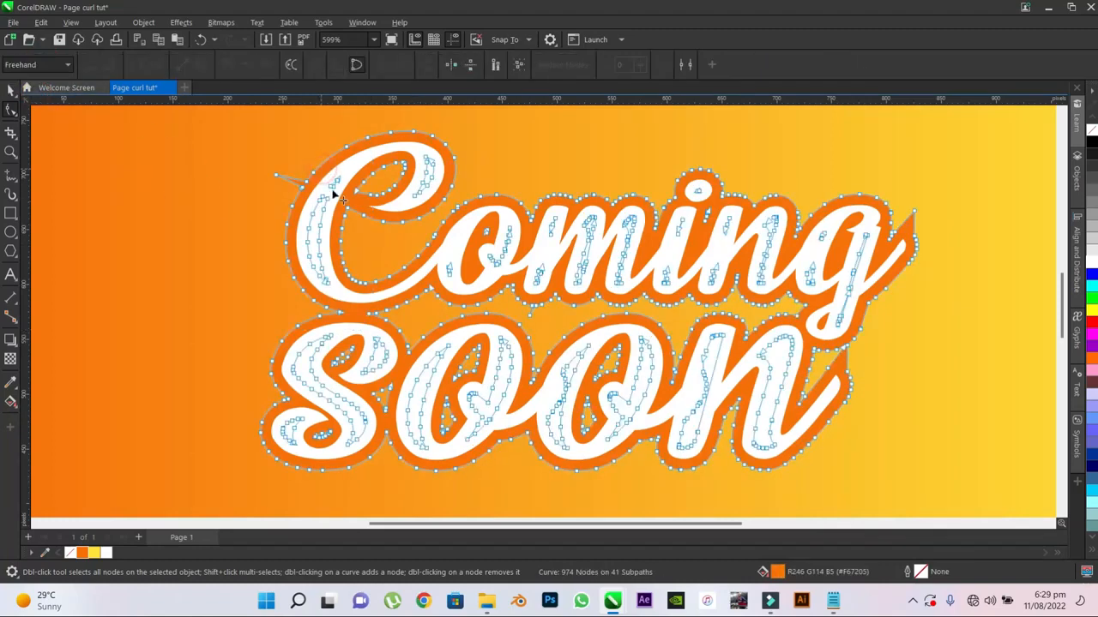
mouse_move(327, 183)
left_mouse_down()
mouse_move(355, 185)
mouse_move(335, 224)
mouse_move(346, 290)
mouse_move(305, 257)
mouse_move(307, 214)
mouse_move(333, 171)
mouse_move(341, 183)
left_mouse_up()
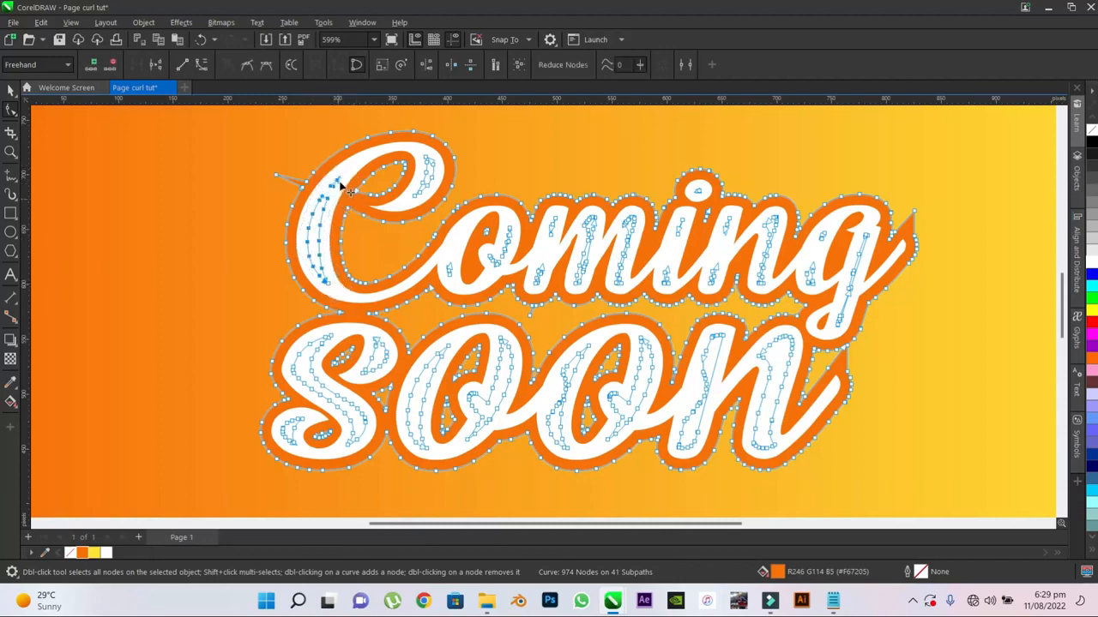
key("Delete")
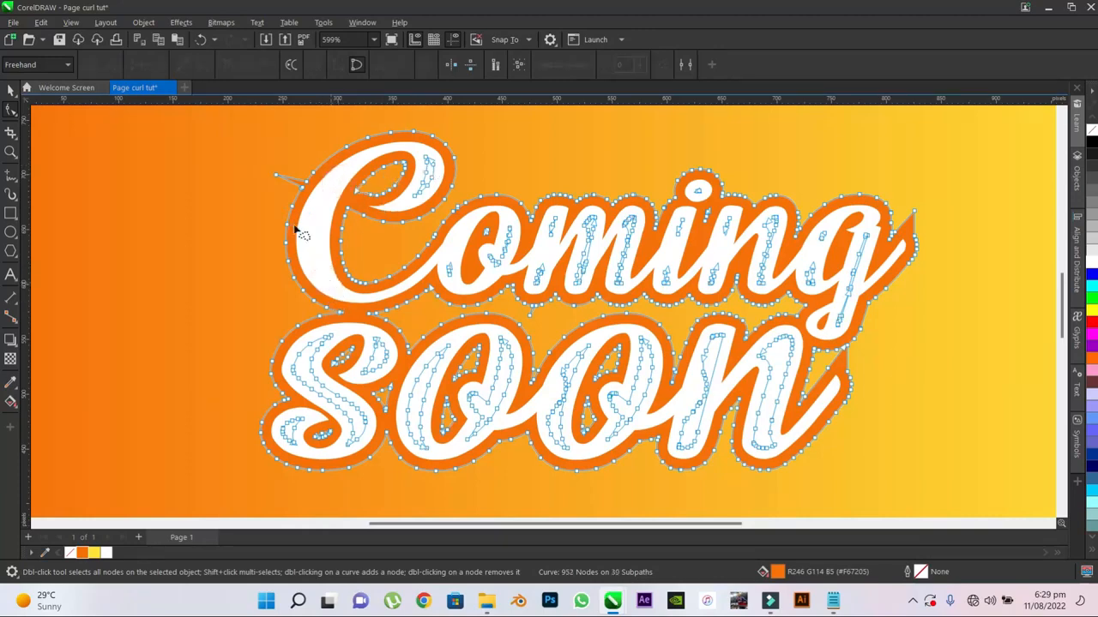
- Delete the stray spike nodes on the outline beside the "C" and beneath the "m" of "Coming"
left_click(276, 176)
key("Delete")
scroll(527, 314, "up", 2)
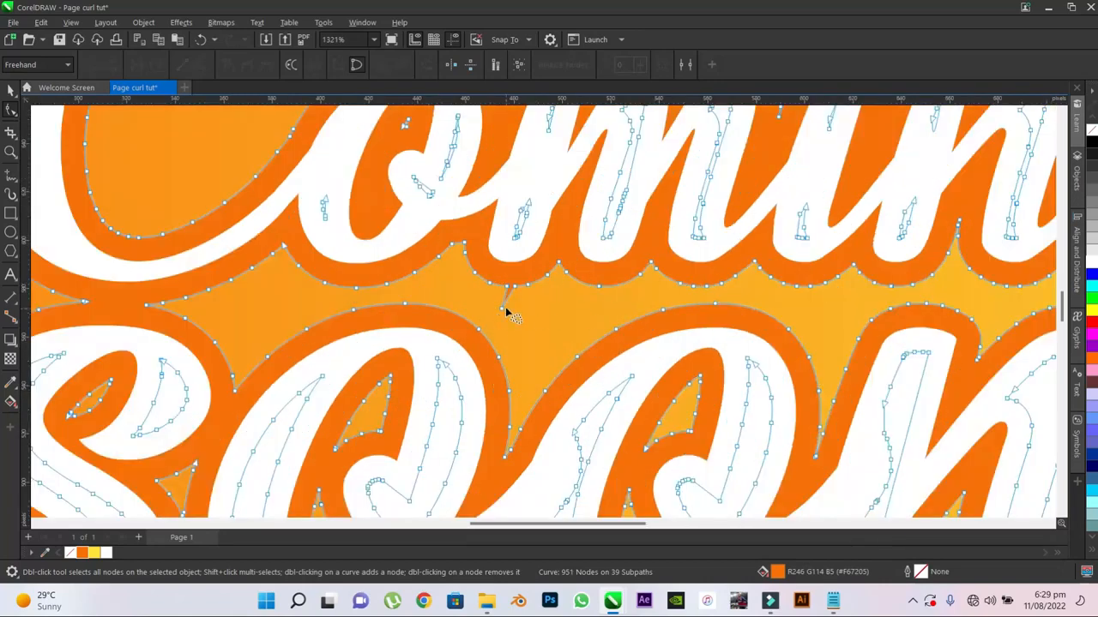
left_click(504, 307)
key("Delete")
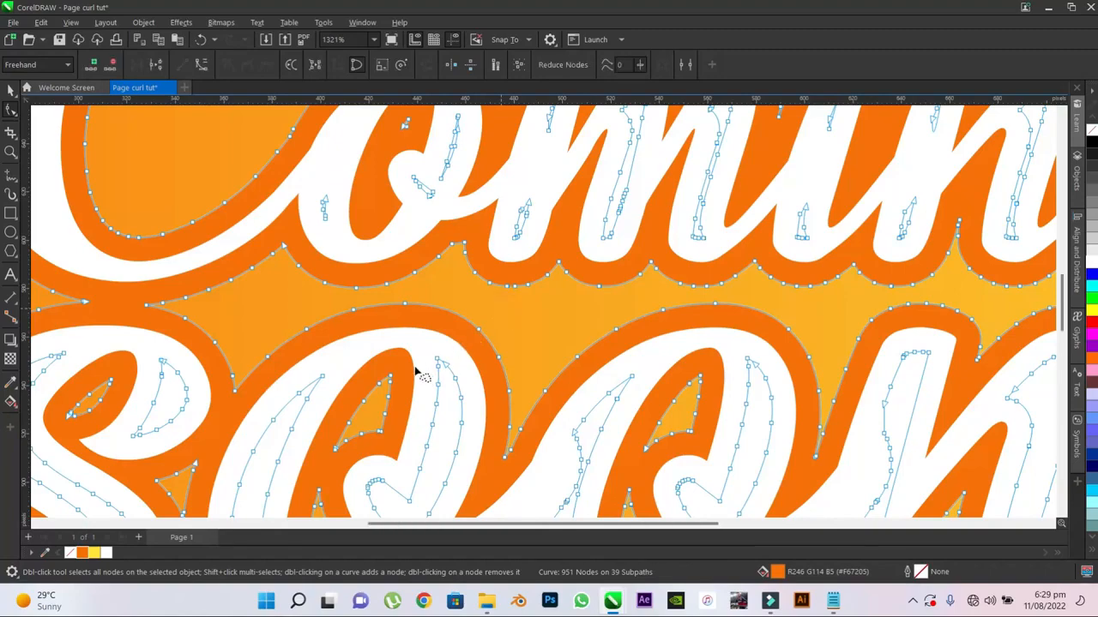
scroll(536, 373, "down", 3)
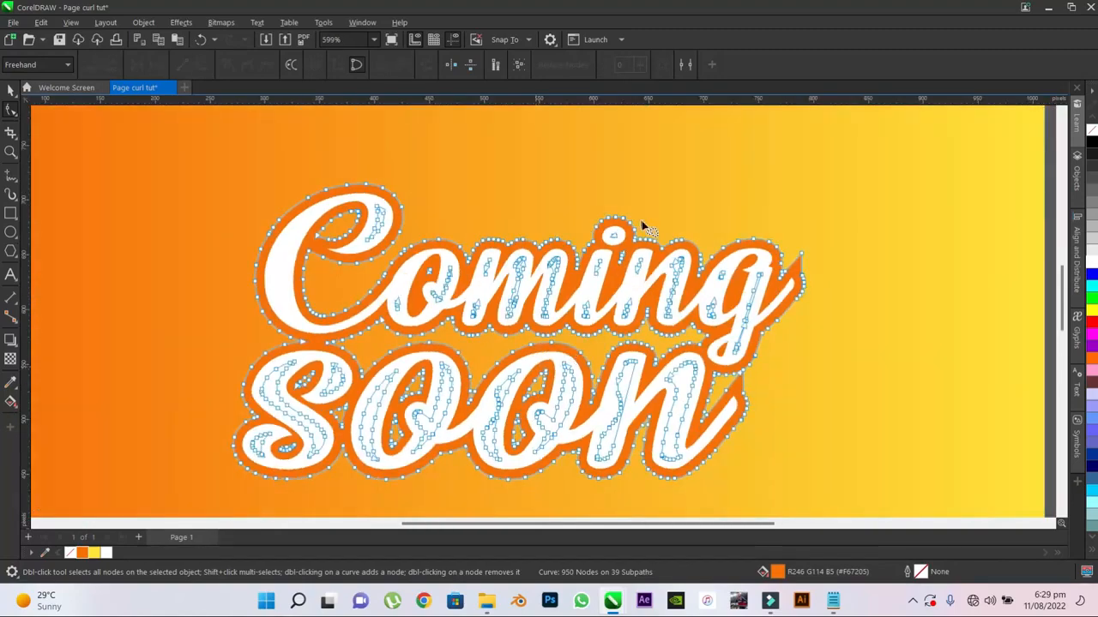
- Remove the pointed node at the tail of the "g" in "Coming", convert the straight segment to a curve and round it
scroll(872, 274, "up", 3)
scroll(902, 291, "up", 3)
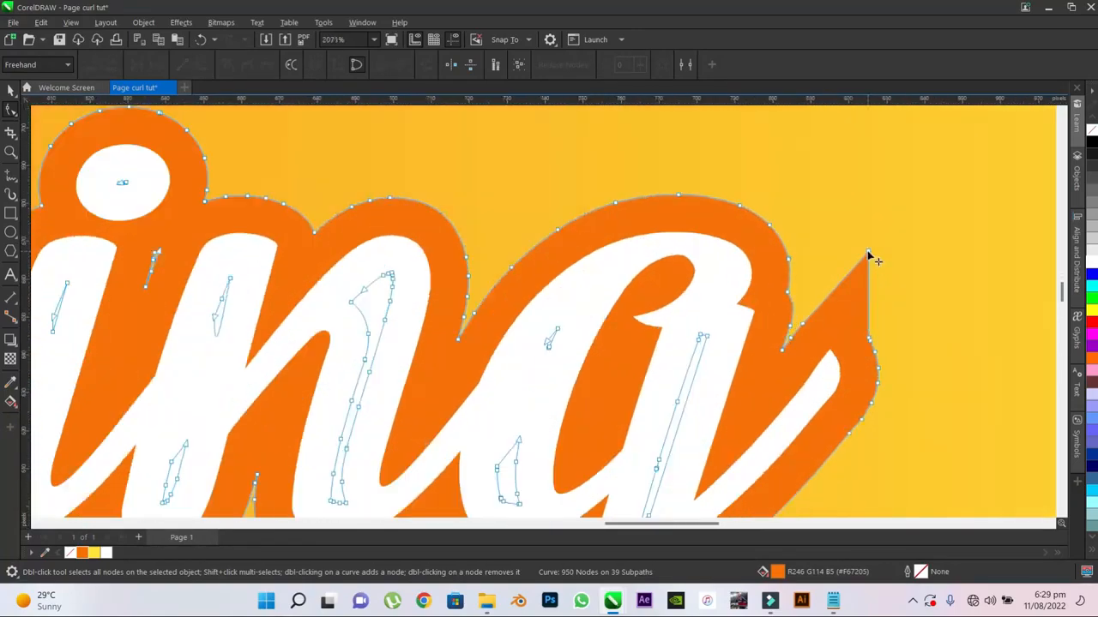
left_click_drag(867, 253, 829, 334)
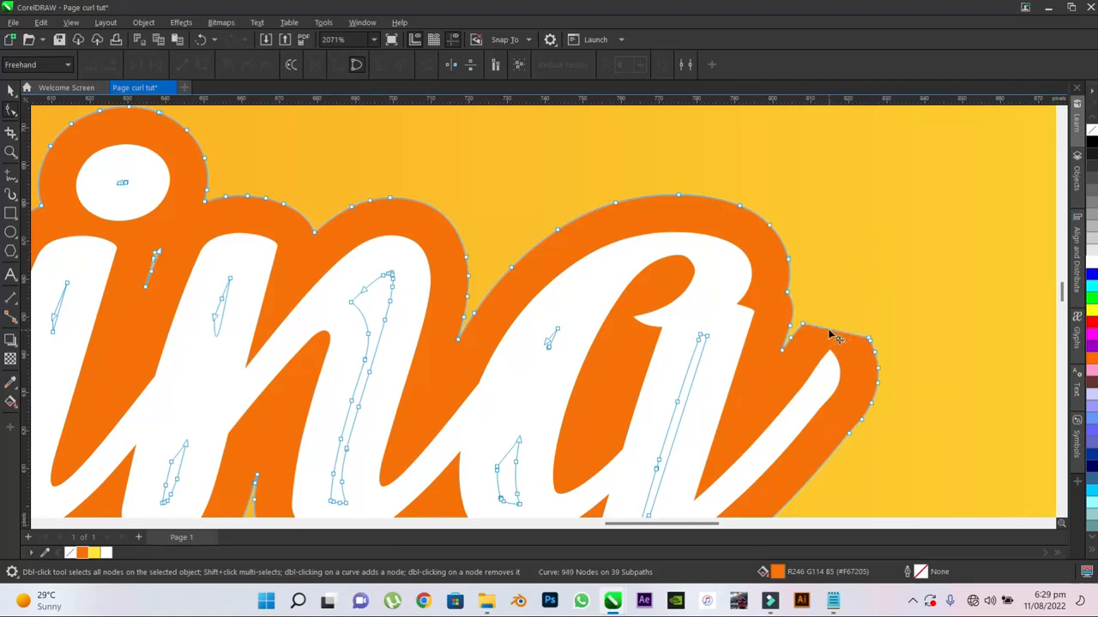
left_click(828, 333)
left_click(199, 68)
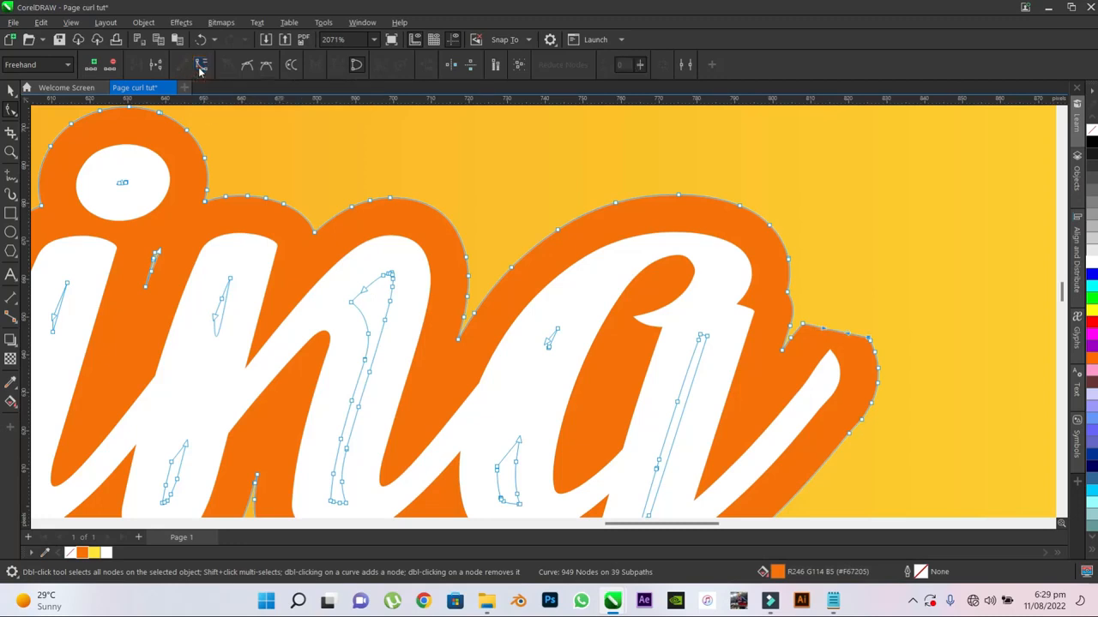
left_click(823, 334)
left_click_drag(829, 335, 869, 343)
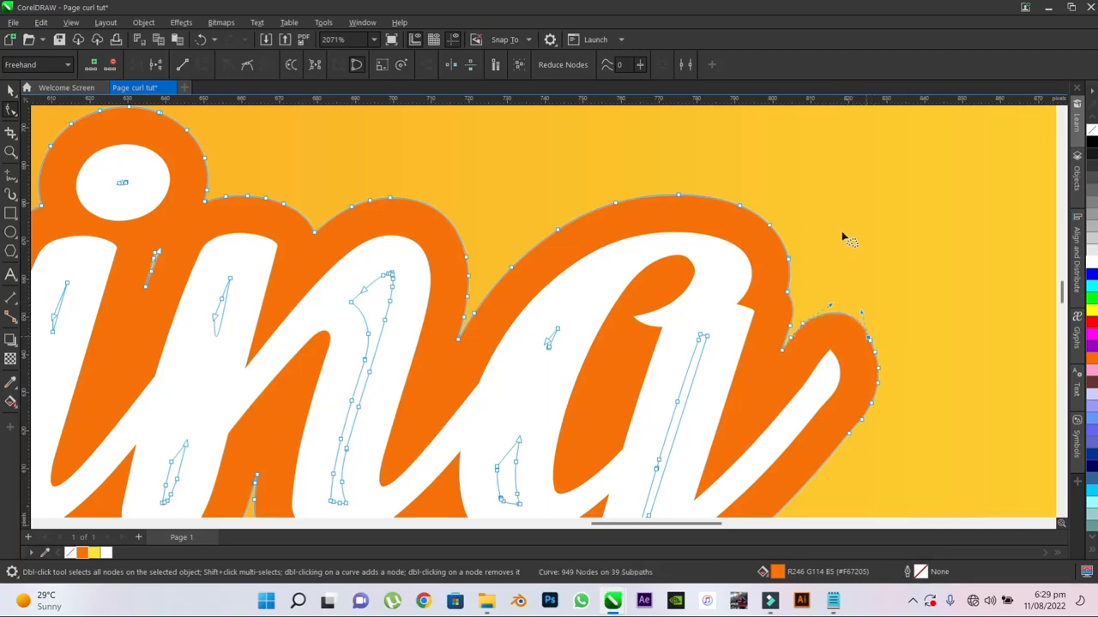
- Lasso and delete the leftover nodes inside the upper curl of the "C"
scroll(866, 274, "down", 2)
scroll(708, 299, "down", 2)
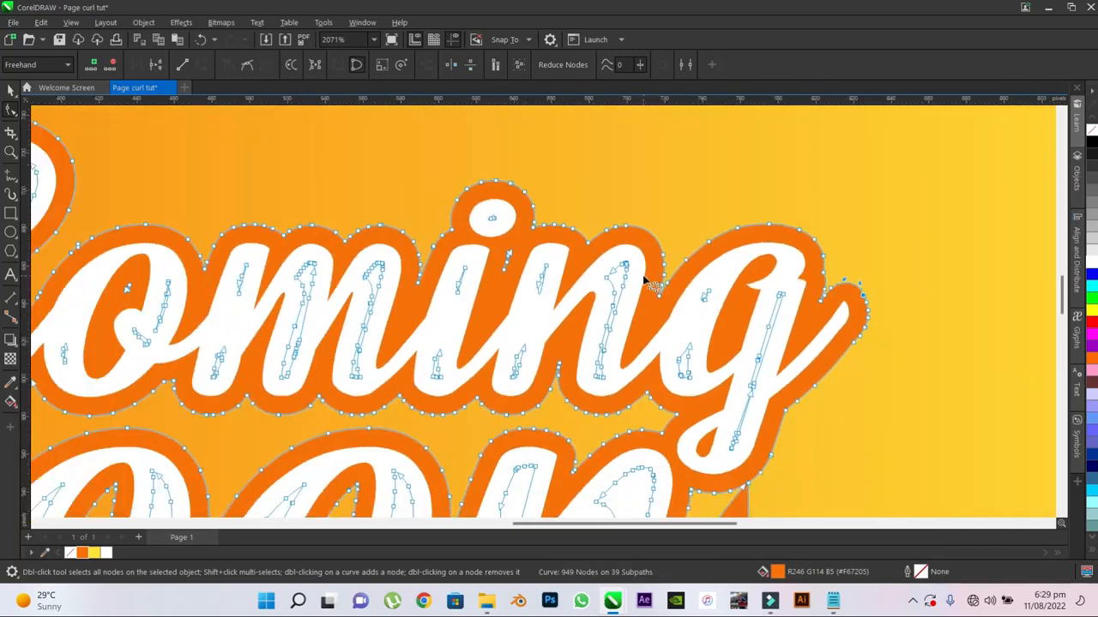
scroll(500, 243, "up", 1)
scroll(506, 246, "down", 1)
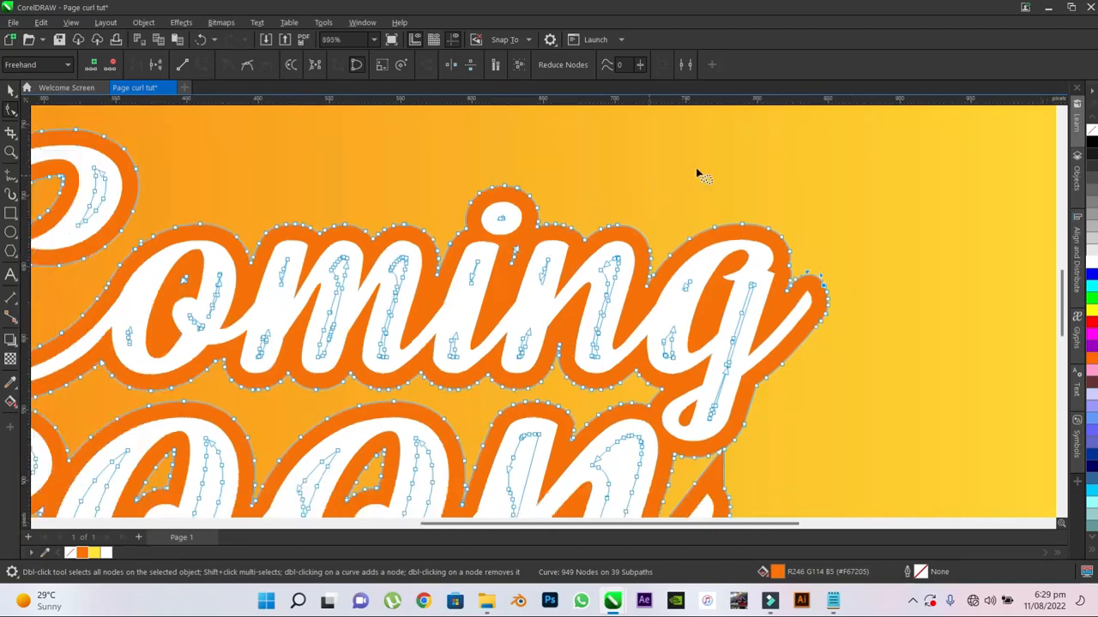
scroll(746, 188, "down", 1)
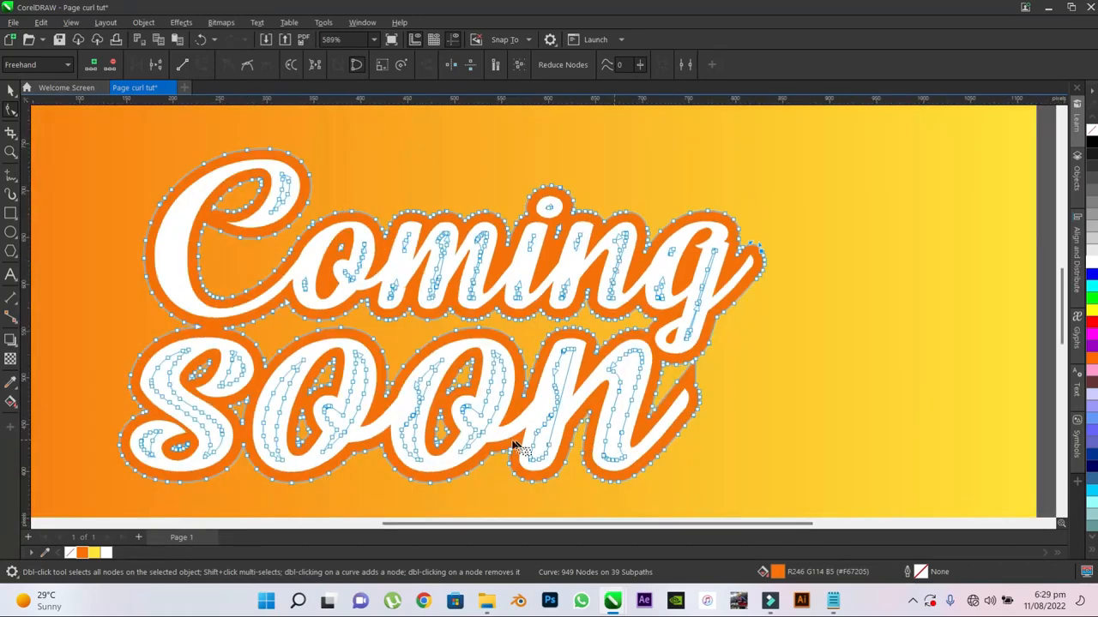
scroll(424, 382, "down", 1)
scroll(451, 182, "up", 1)
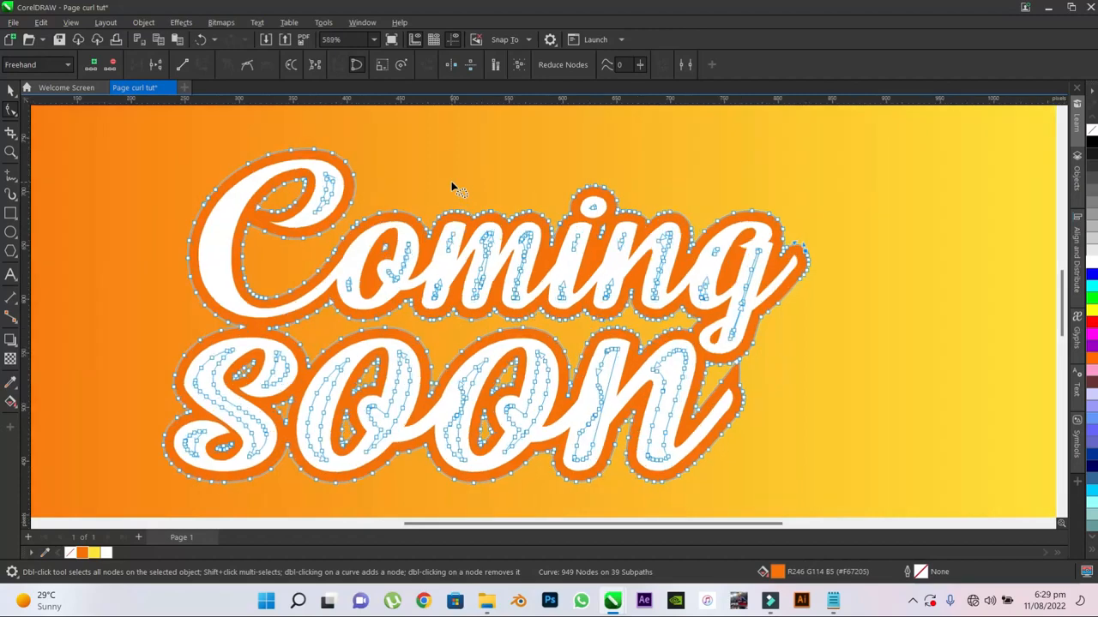
scroll(436, 186, "up", 1)
scroll(461, 176, "up", 1)
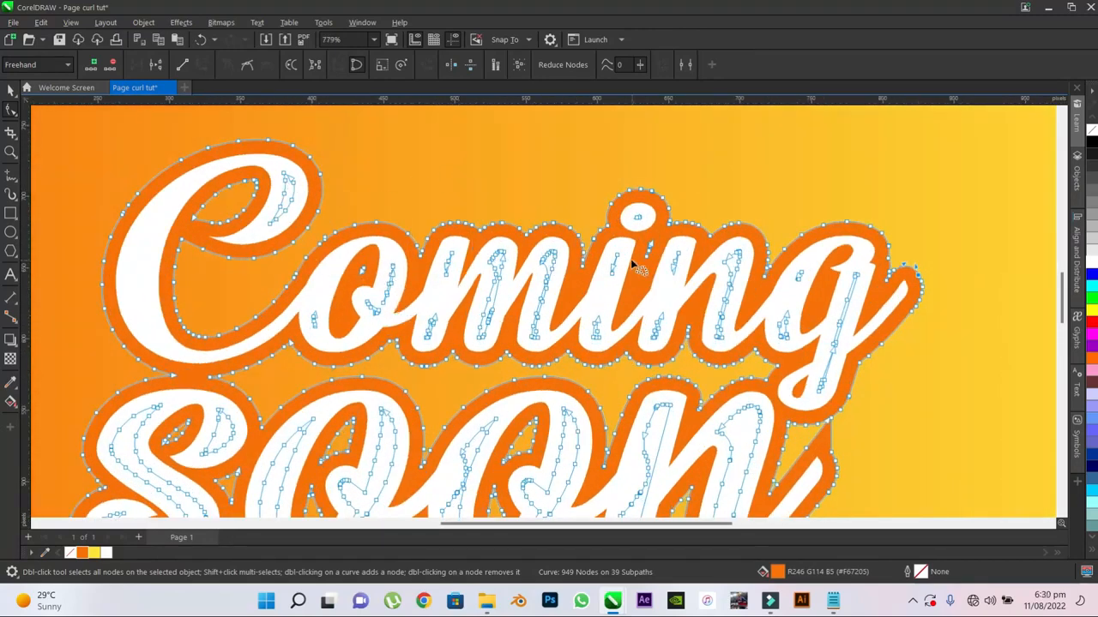
scroll(639, 266, "up", 1)
mouse_move(221, 159)
left_mouse_down()
mouse_move(238, 152)
mouse_move(258, 177)
mouse_move(252, 215)
mouse_move(217, 242)
mouse_move(213, 195)
mouse_move(230, 171)
left_mouse_up()
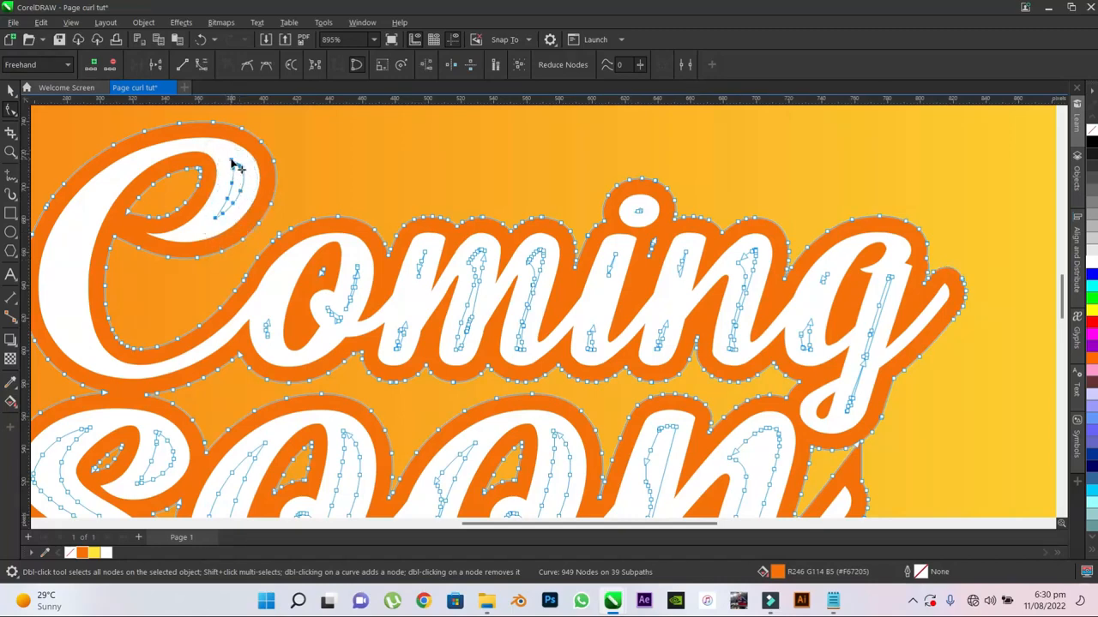
key("Delete")
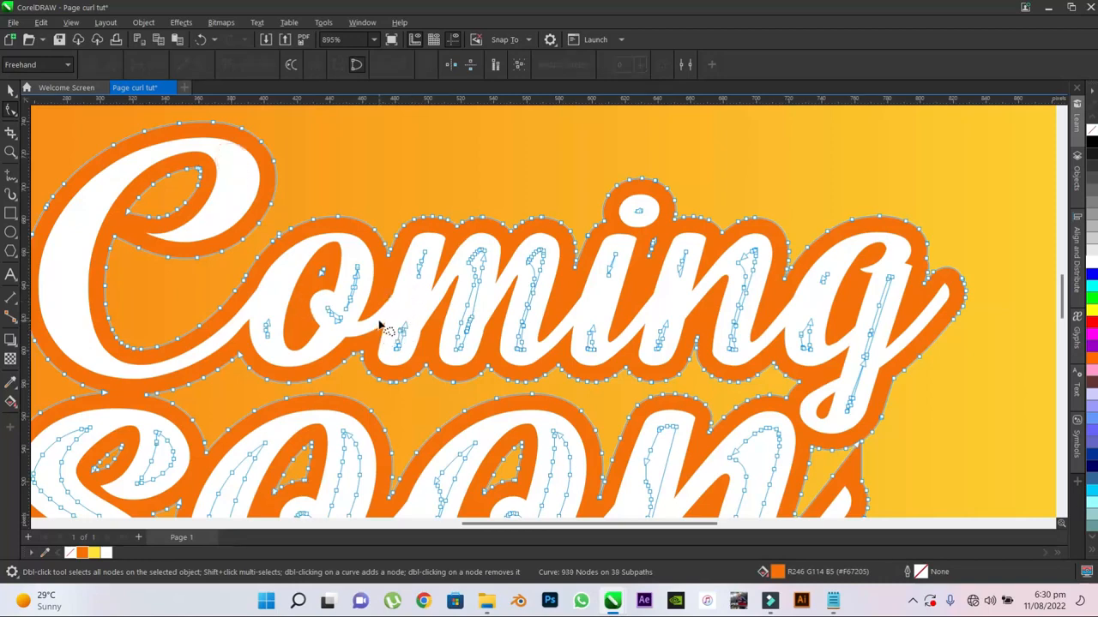
- Delete the leftover inner nodes within the "m", "i", "n" and "g" of "Coming", including the dot of the "i"
mouse_move(379, 325)
left_mouse_down()
mouse_move(408, 249)
mouse_move(436, 239)
mouse_move(489, 239)
mouse_move(519, 254)
mouse_move(540, 235)
mouse_move(569, 291)
mouse_move(600, 249)
mouse_move(642, 231)
mouse_move(698, 234)
mouse_move(722, 260)
mouse_move(761, 239)
mouse_move(771, 267)
mouse_move(772, 331)
mouse_move(740, 367)
mouse_move(712, 358)
mouse_move(694, 320)
mouse_move(654, 365)
mouse_move(622, 351)
mouse_move(587, 366)
mouse_move(565, 347)
mouse_move(513, 367)
mouse_move(485, 331)
mouse_move(478, 358)
mouse_move(456, 368)
mouse_move(427, 346)
mouse_move(389, 370)
mouse_move(369, 336)
left_mouse_up()
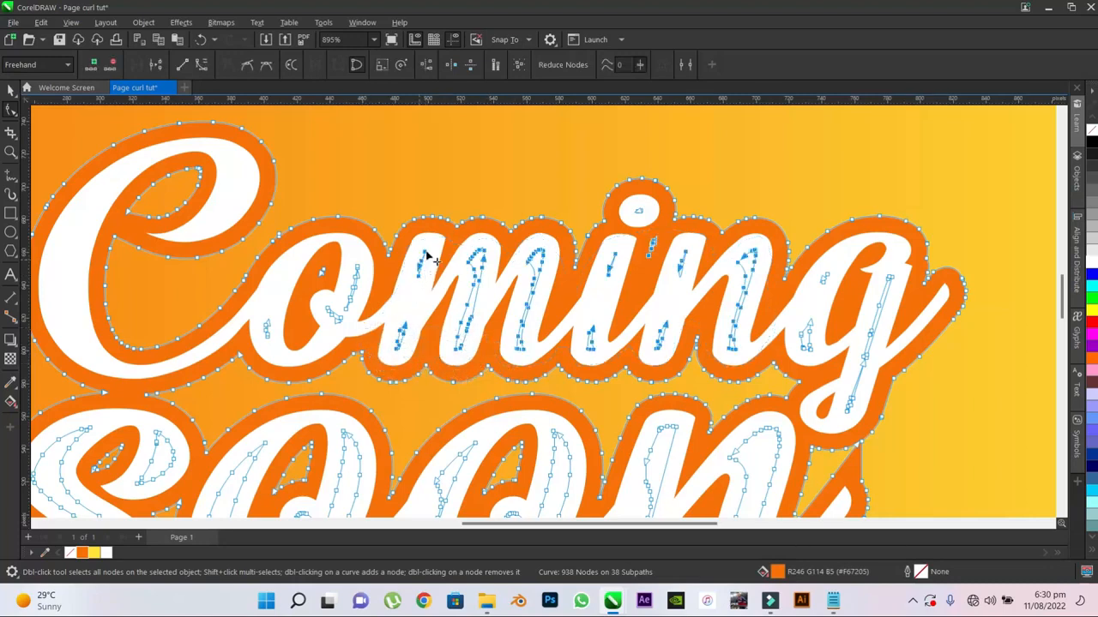
key("Delete")
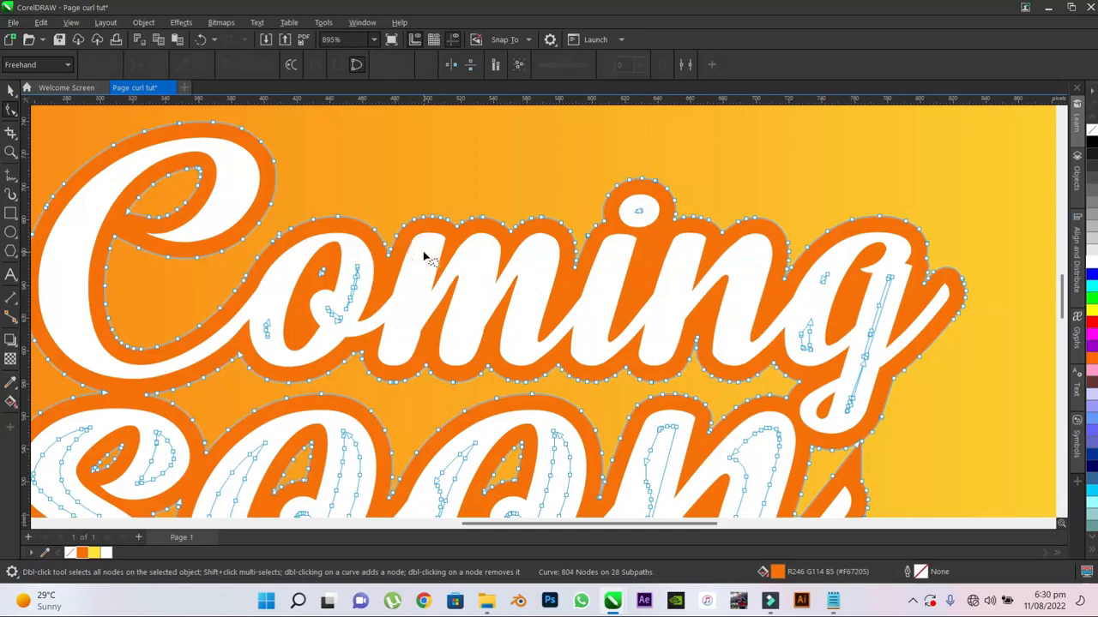
mouse_move(664, 206)
left_mouse_down()
mouse_move(625, 206)
mouse_move(641, 215)
left_mouse_up()
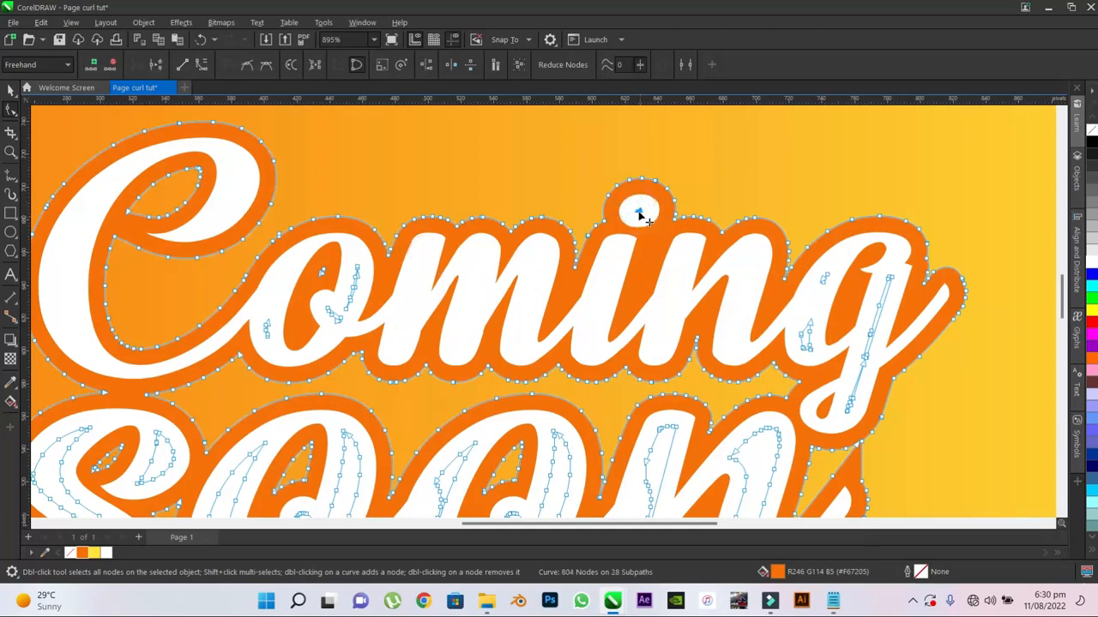
key("Delete")
mouse_move(821, 274)
left_mouse_down()
mouse_move(897, 269)
mouse_move(860, 421)
mouse_move(784, 321)
mouse_move(825, 276)
left_mouse_up()
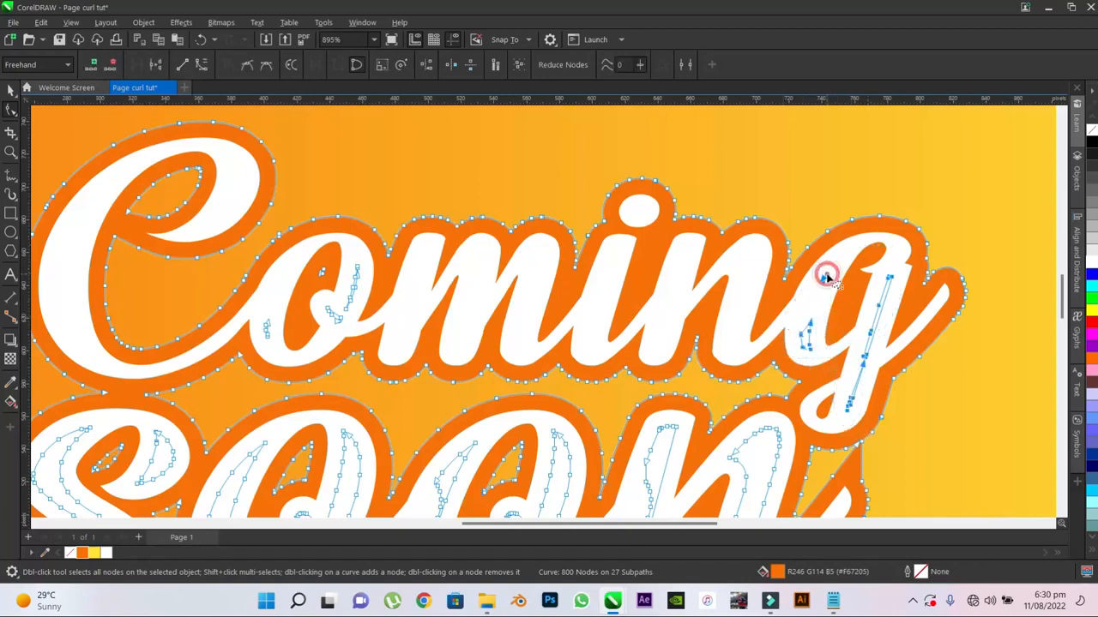
key("Delete")
- Delete the leftover inner nodes and the small gap within the "o" of "Coming"
mouse_move(346, 249)
left_mouse_down()
mouse_move(353, 330)
mouse_move(269, 351)
mouse_move(248, 304)
mouse_move(320, 273)
left_mouse_up()
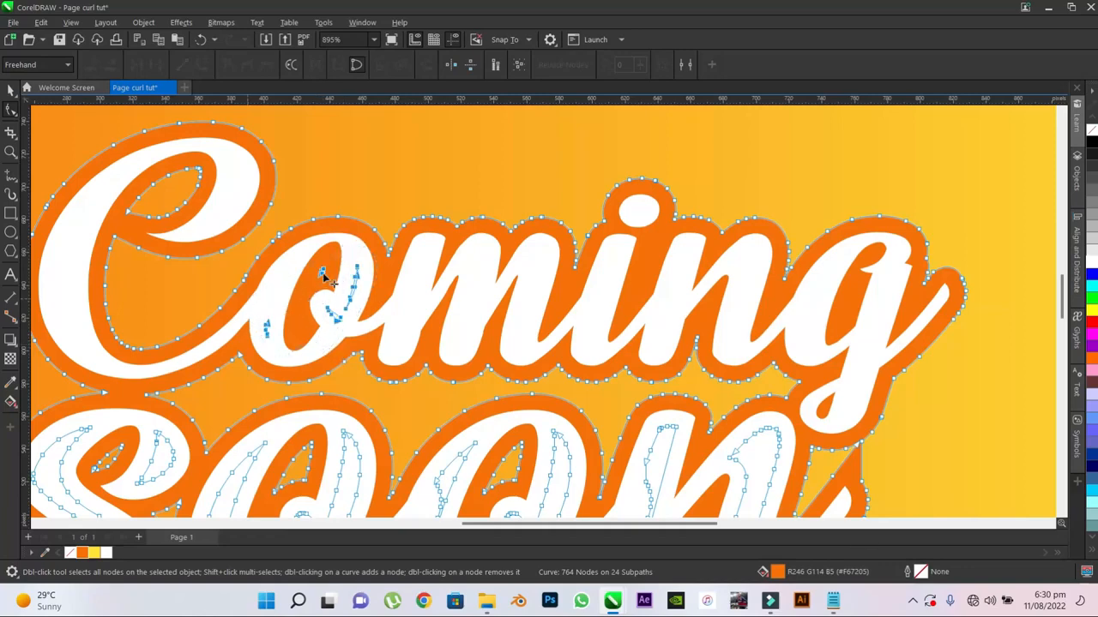
scroll(325, 278, "up", 3)
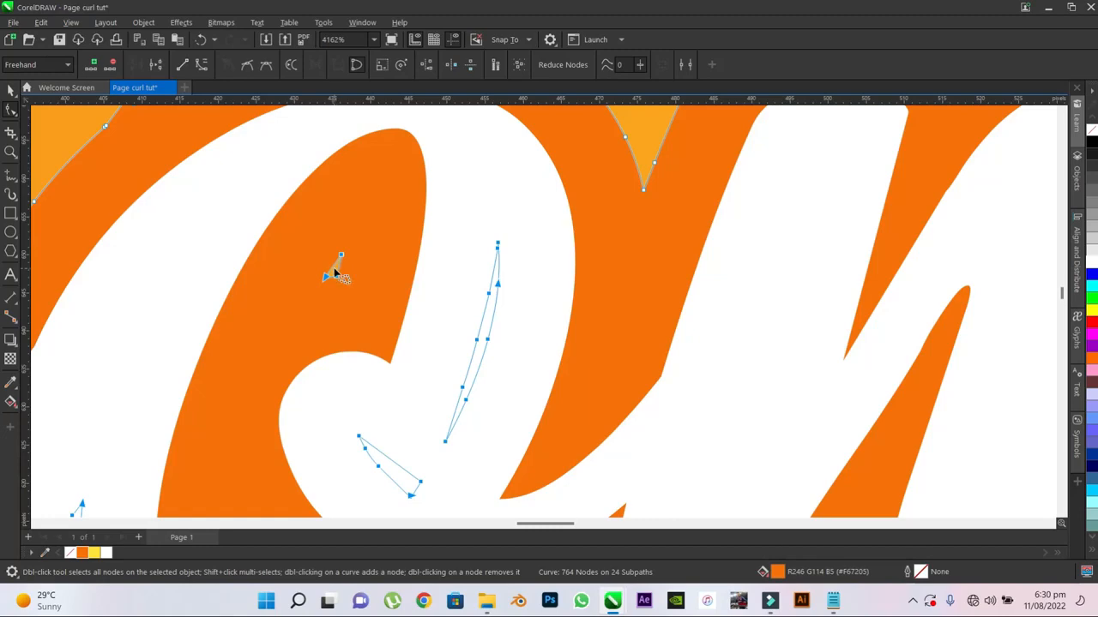
scroll(347, 267, "down", 2)
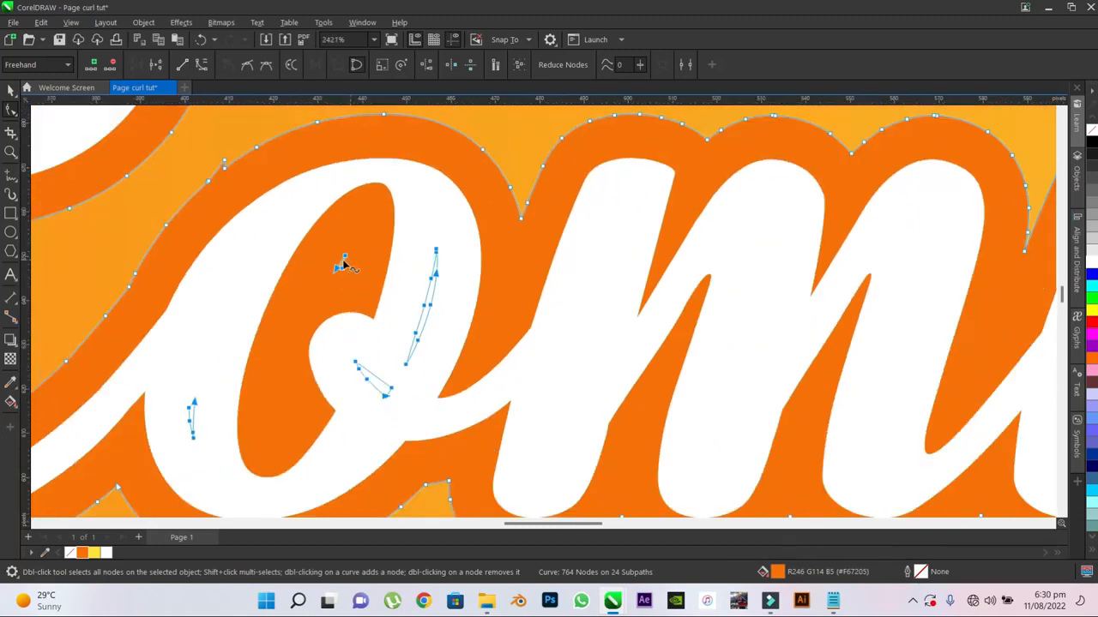
key("Delete")
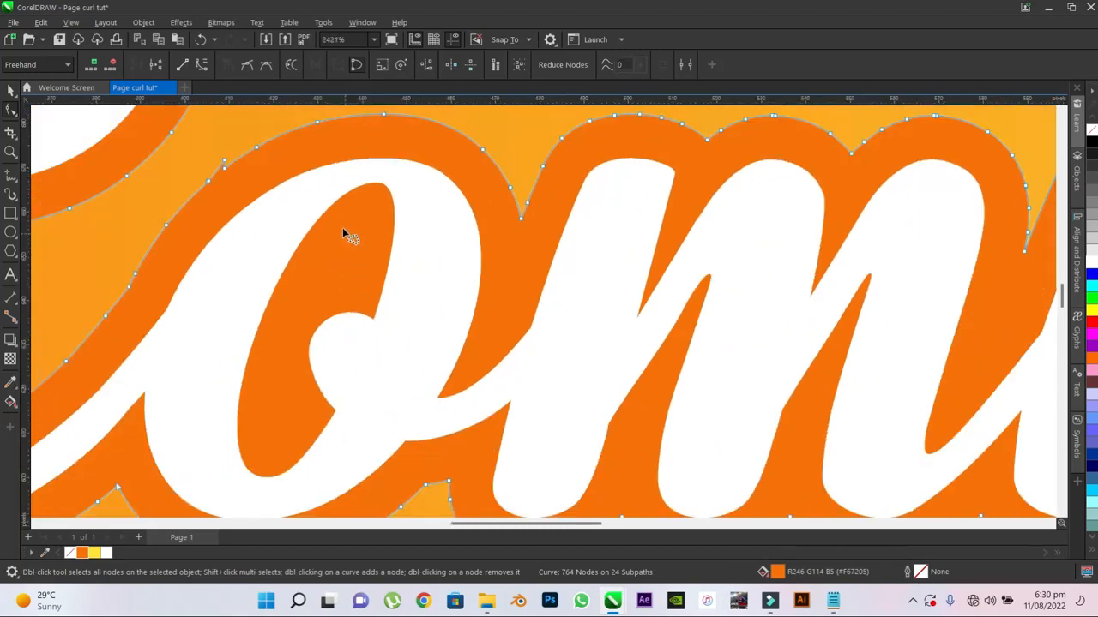
- Delete the leftover nodes inside the letters of "soon" and leave node editing
scroll(343, 227, "down", 4)
scroll(506, 199, "down", 3)
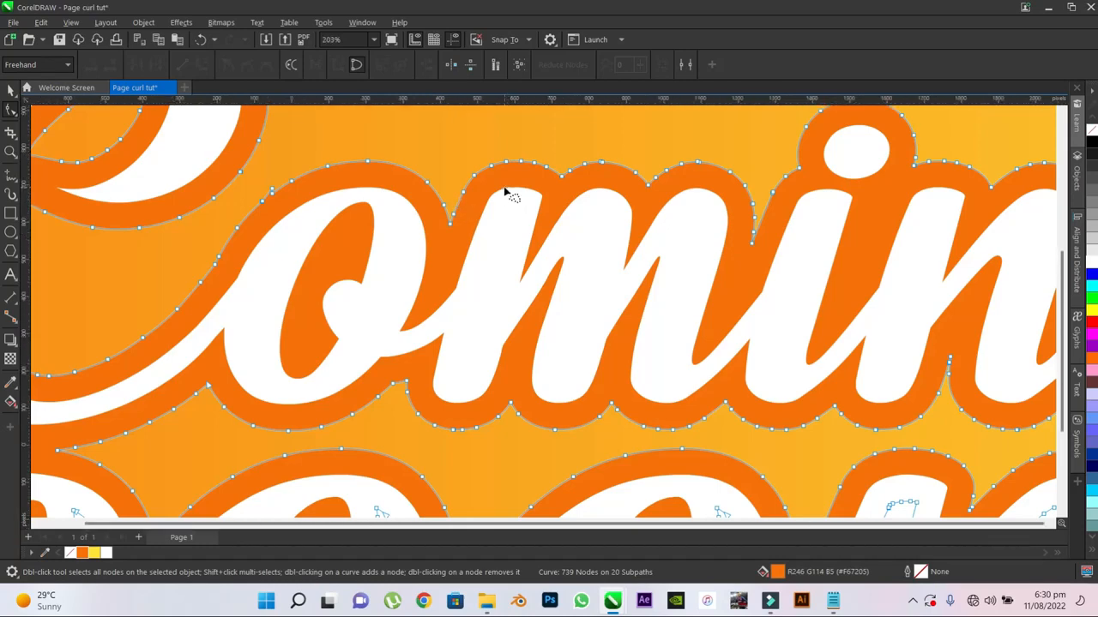
scroll(502, 218, "up", 3)
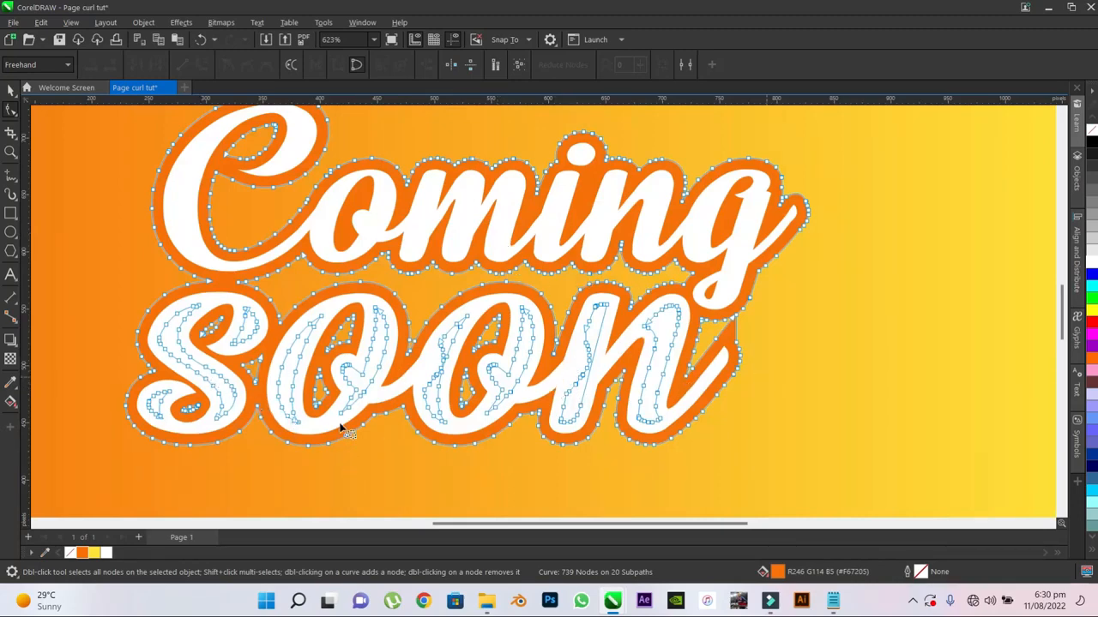
scroll(347, 353, "up", 1)
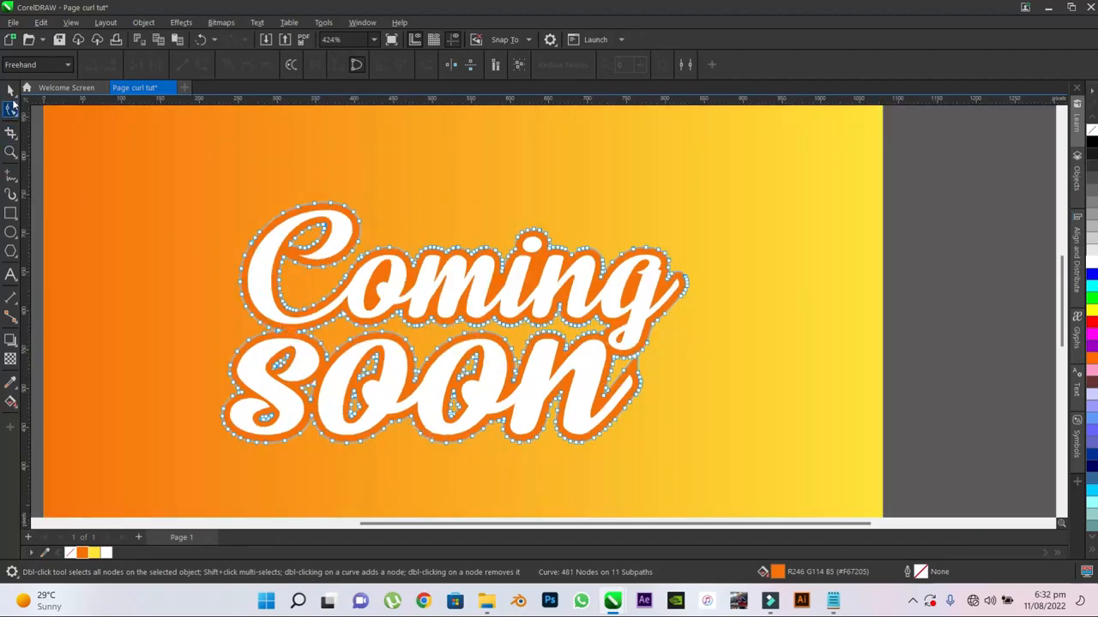
left_click(11, 89)
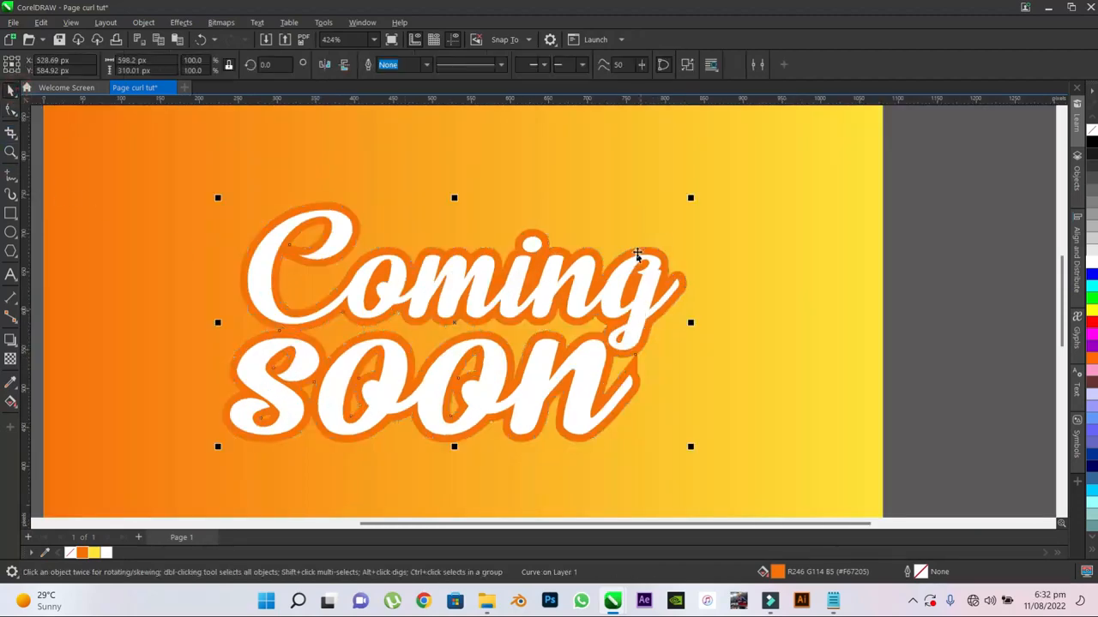
- Reopen the orange outline for node editing and delete the nodes forming the small spike above the "o" of "Coming"
scroll(260, 175, "up", 2)
scroll(343, 208, "up", 3)
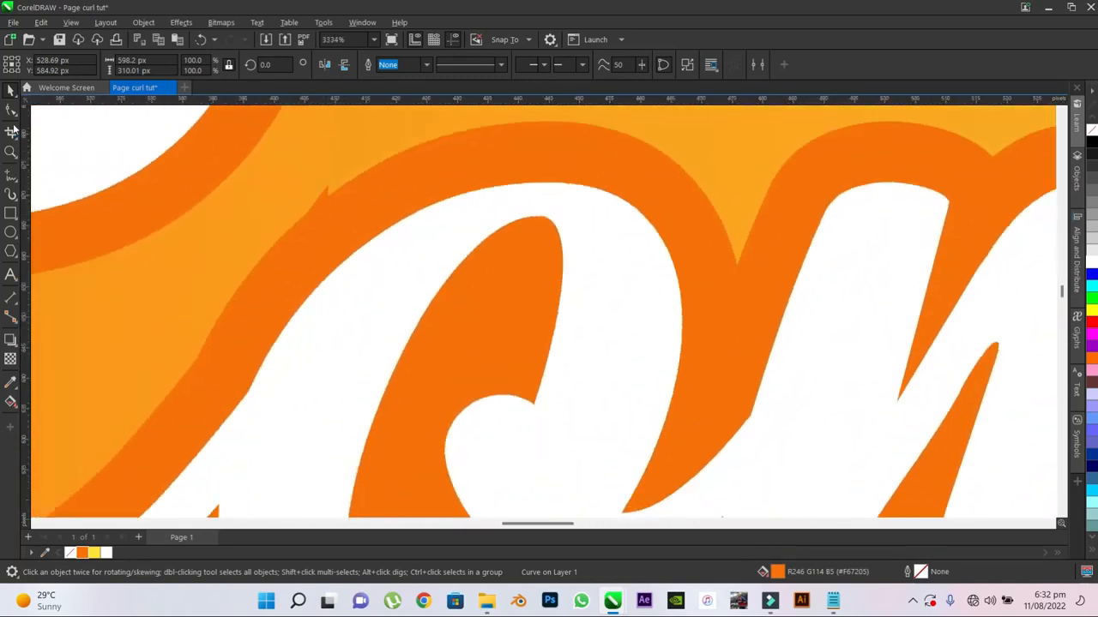
key("F10")
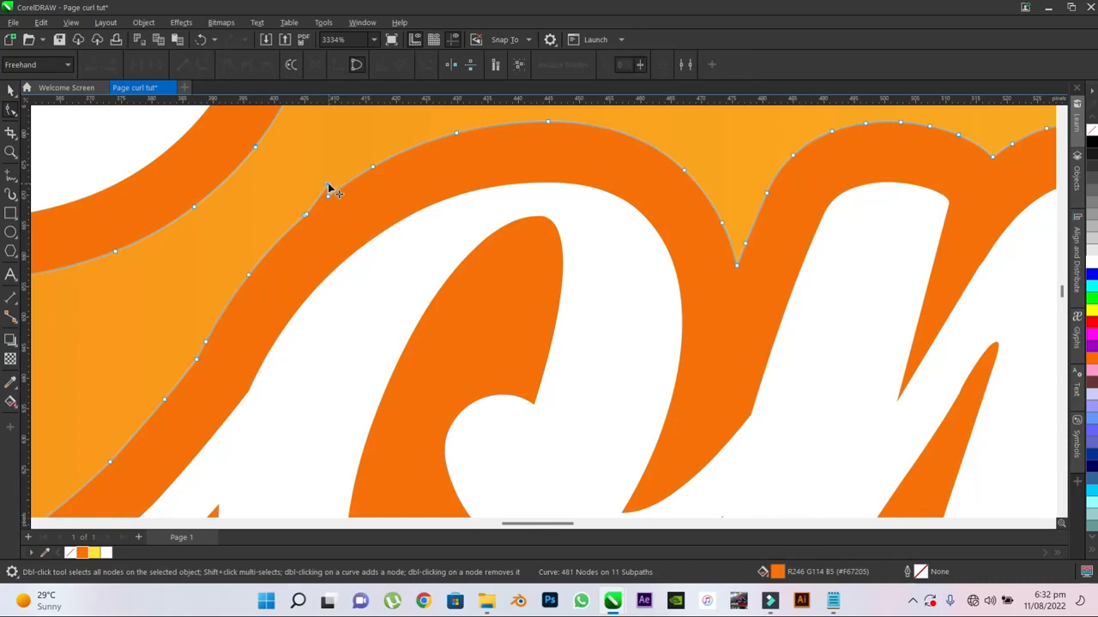
double_click(329, 185)
scroll(304, 216, "up", 2)
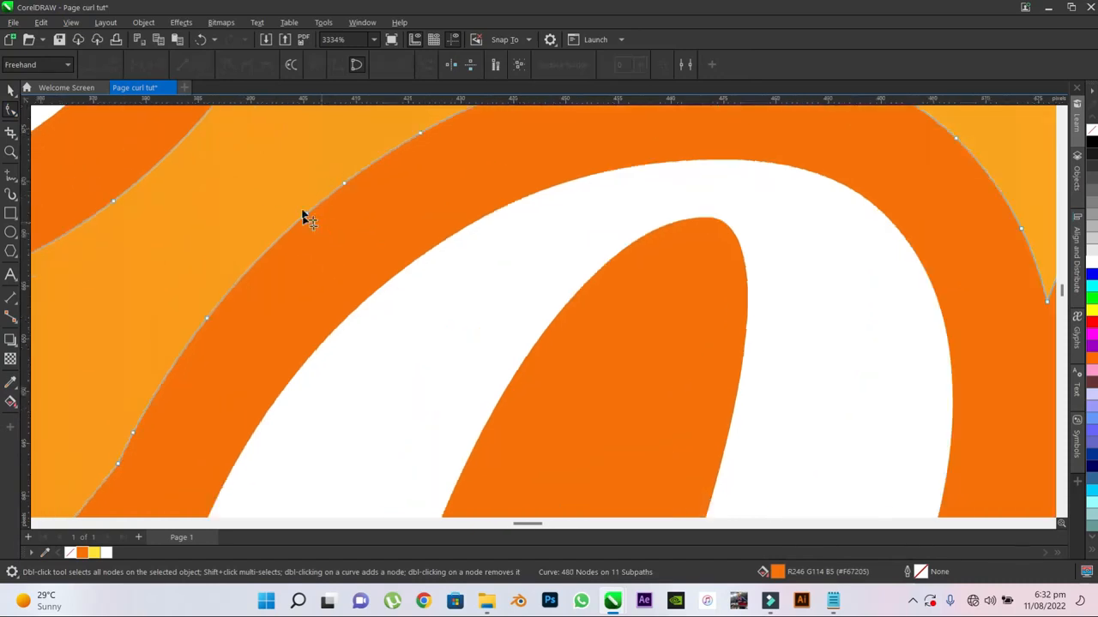
double_click(306, 209)
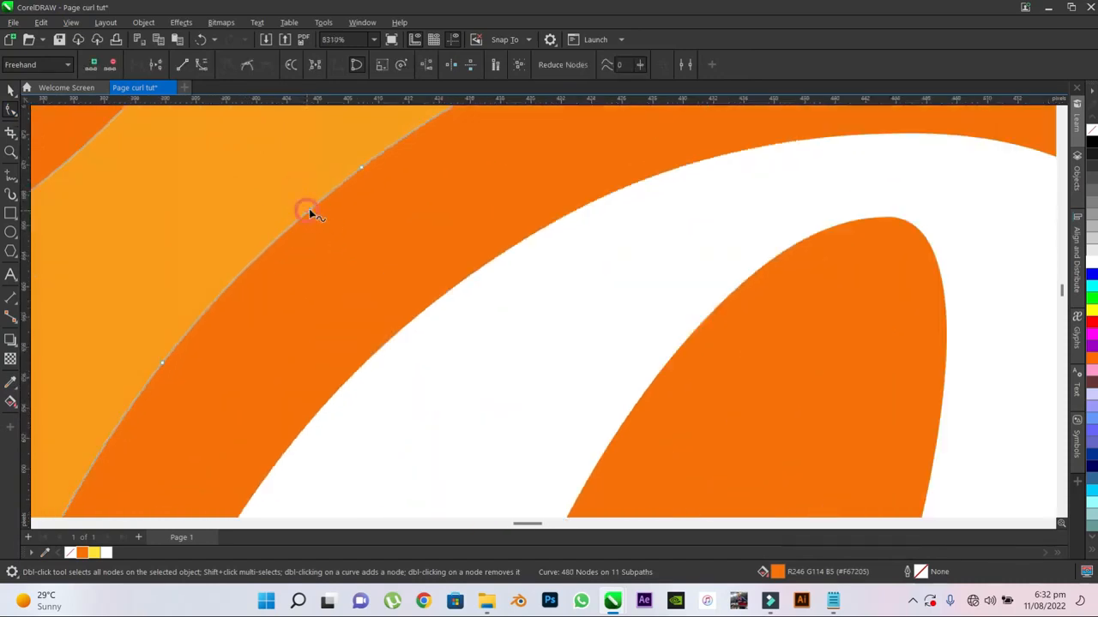
- Leave node editing of the orange outline and deselect it to check the headline on the page
left_click(11, 89)
scroll(382, 186, "down", 6)
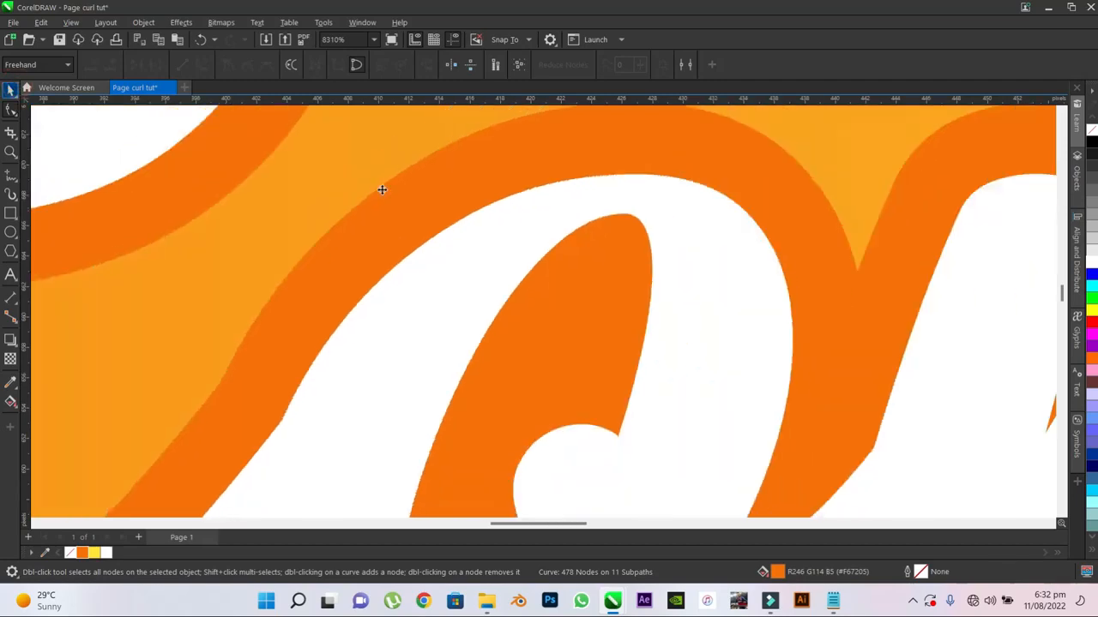
scroll(384, 184, "down", 2)
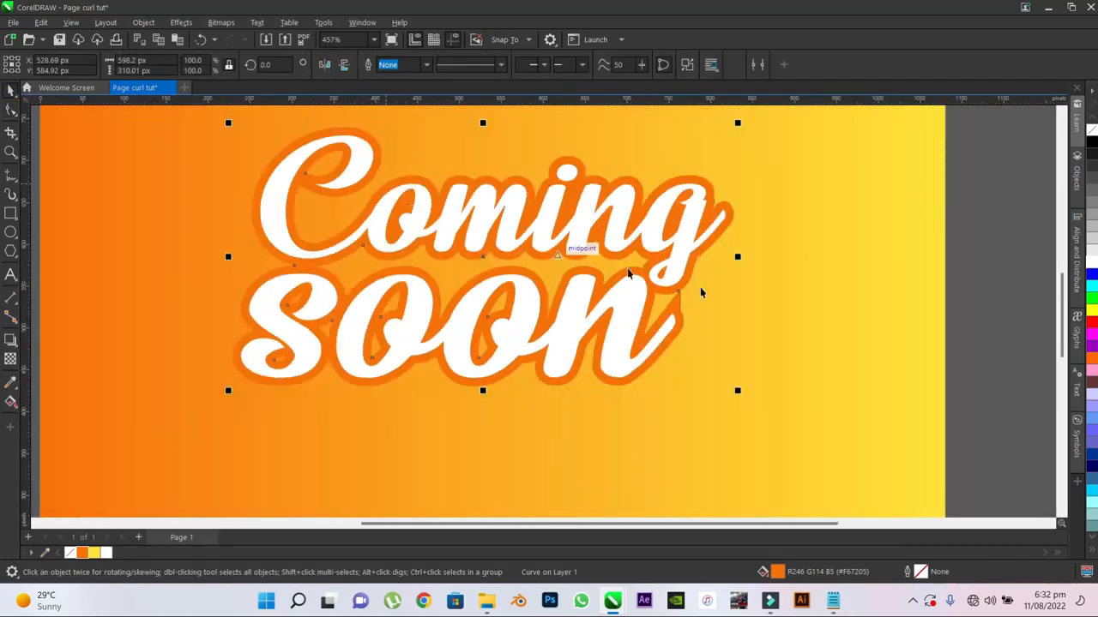
scroll(1068, 316, "up", 2)
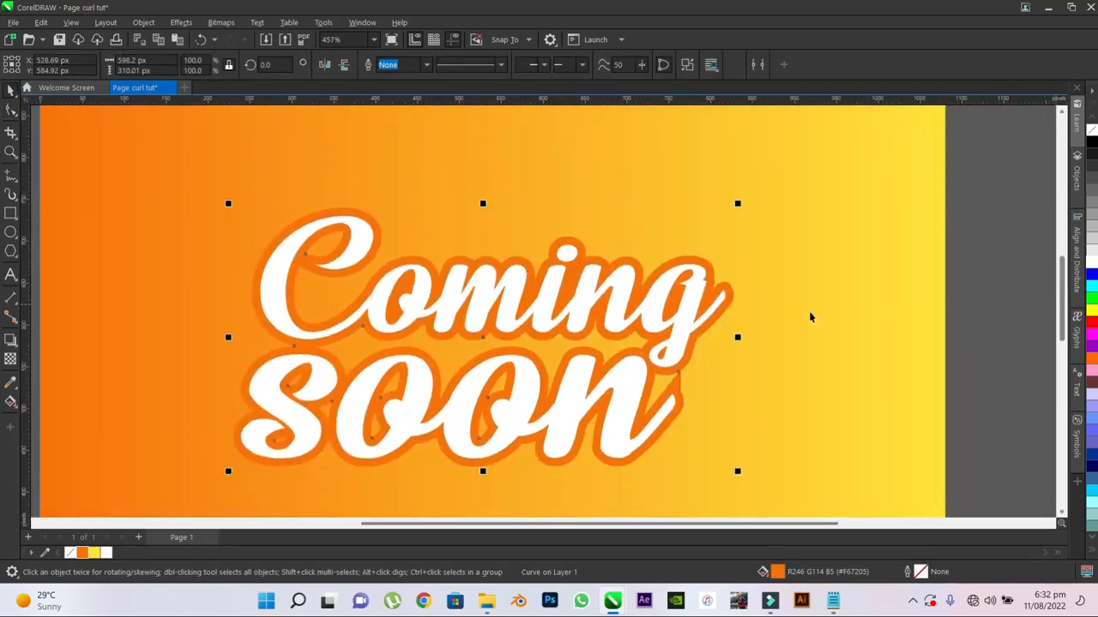
scroll(693, 276, "down", 3)
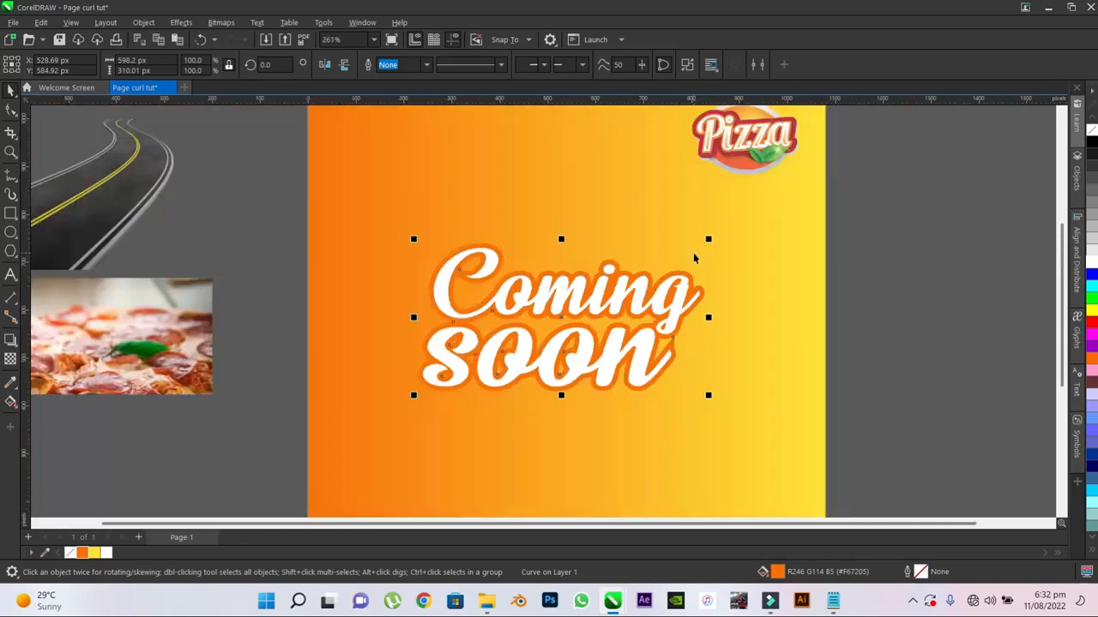
left_click(835, 294)
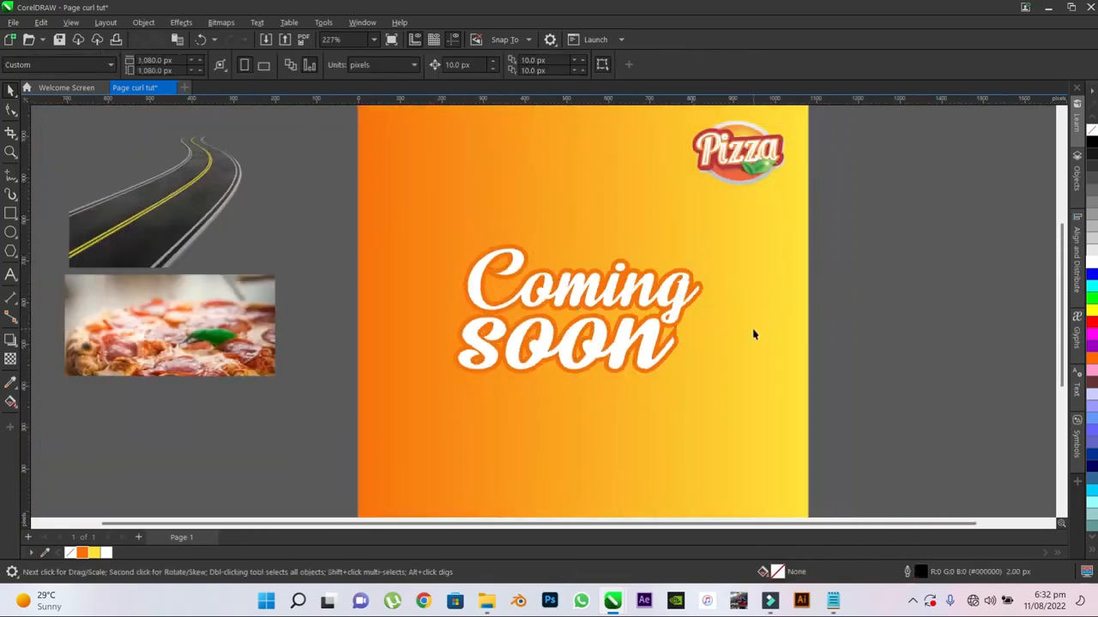
- Add a drop shadow to the white "Coming" text using the Small Glow preset
scroll(624, 326, "up", 2)
scroll(582, 325, "up", 3)
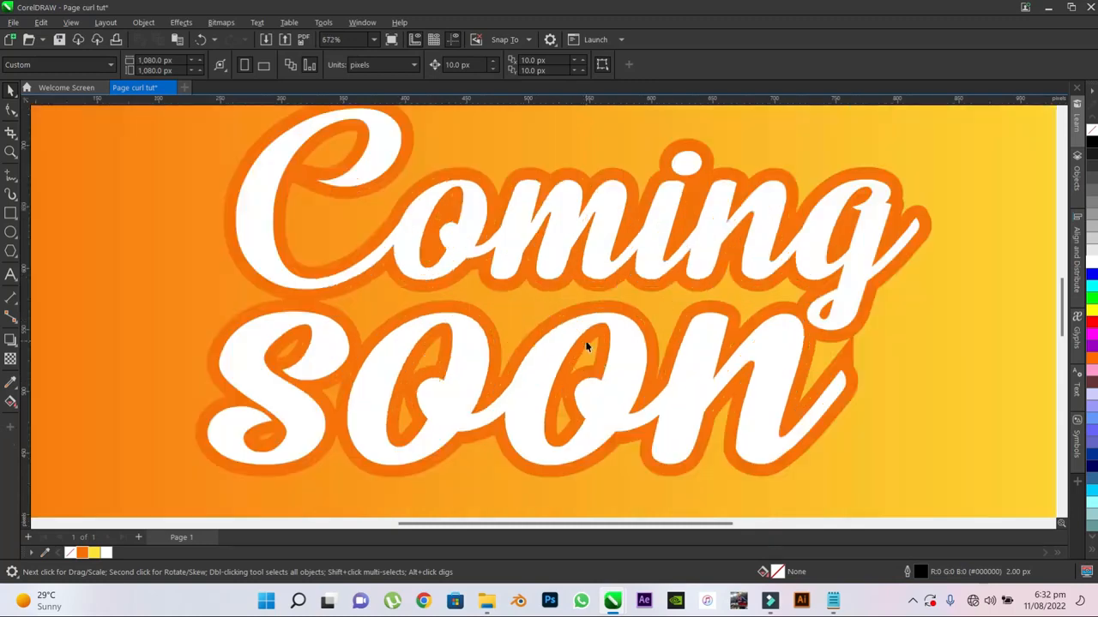
left_click(563, 225)
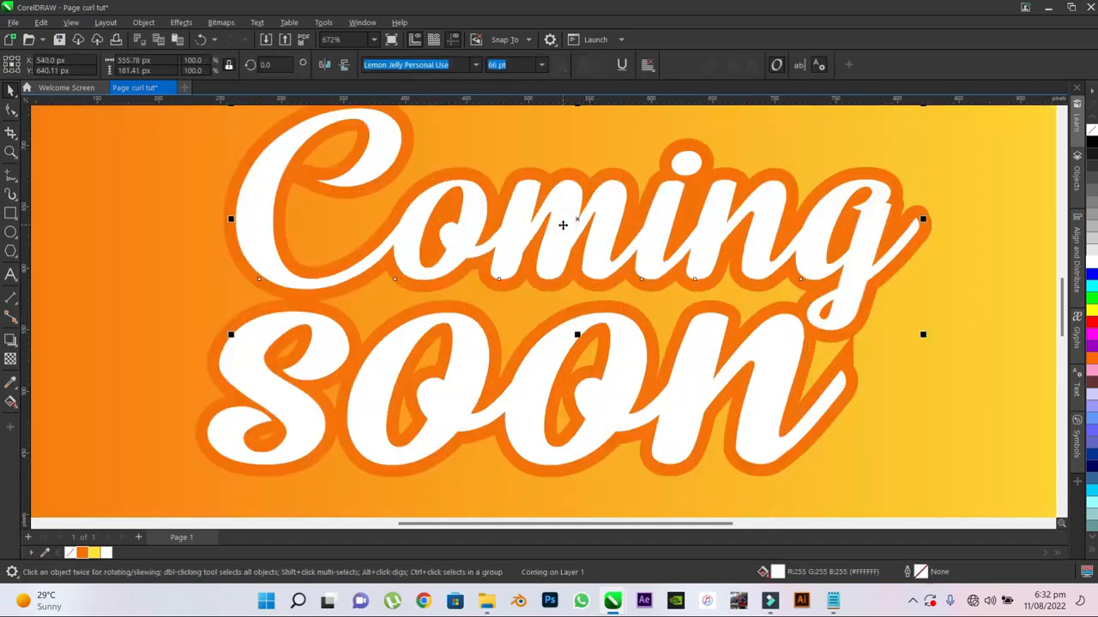
left_click(548, 356)
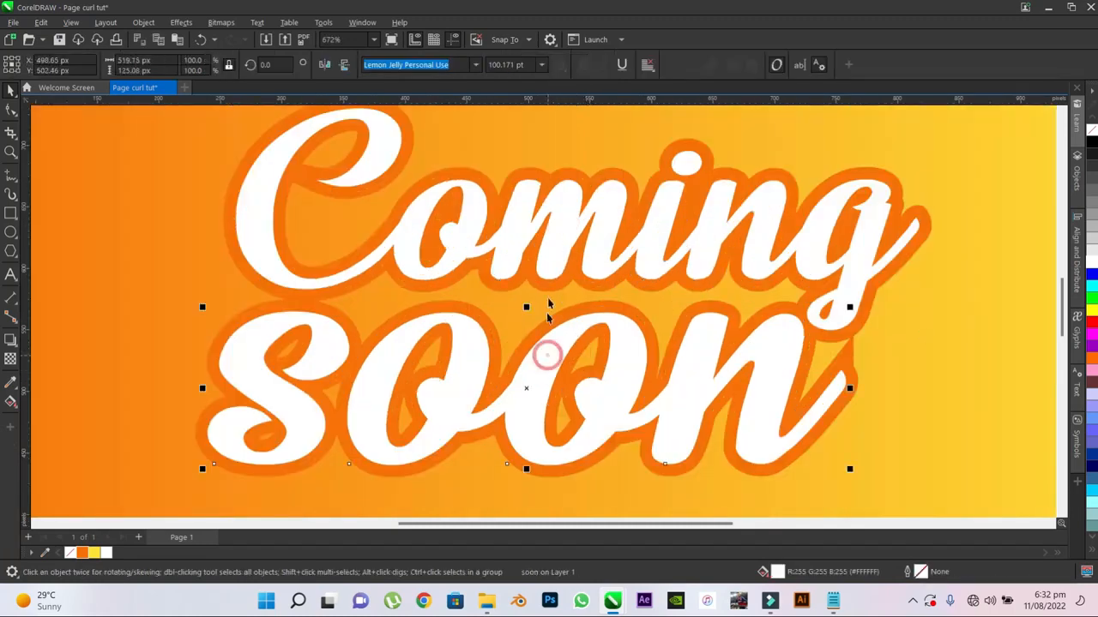
left_click(550, 255)
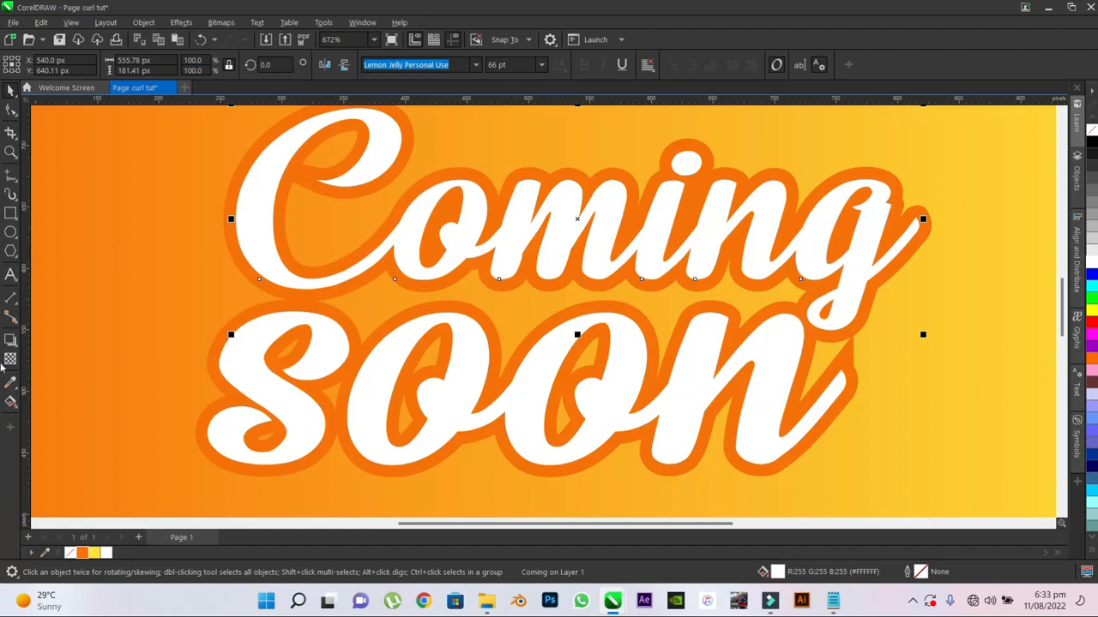
left_click(7, 343)
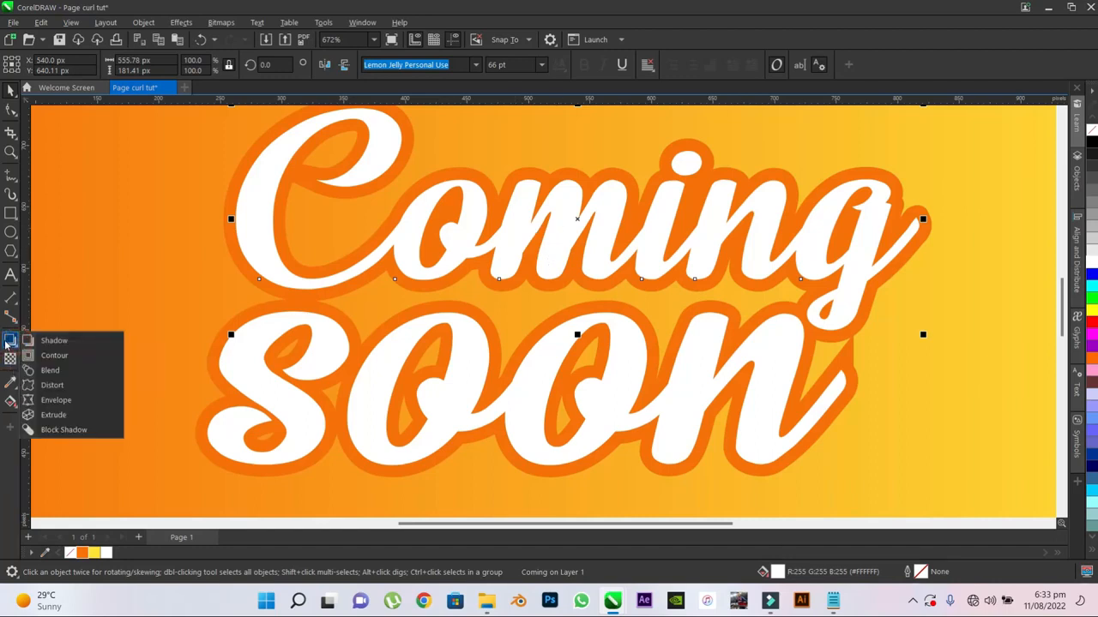
left_click(53, 341)
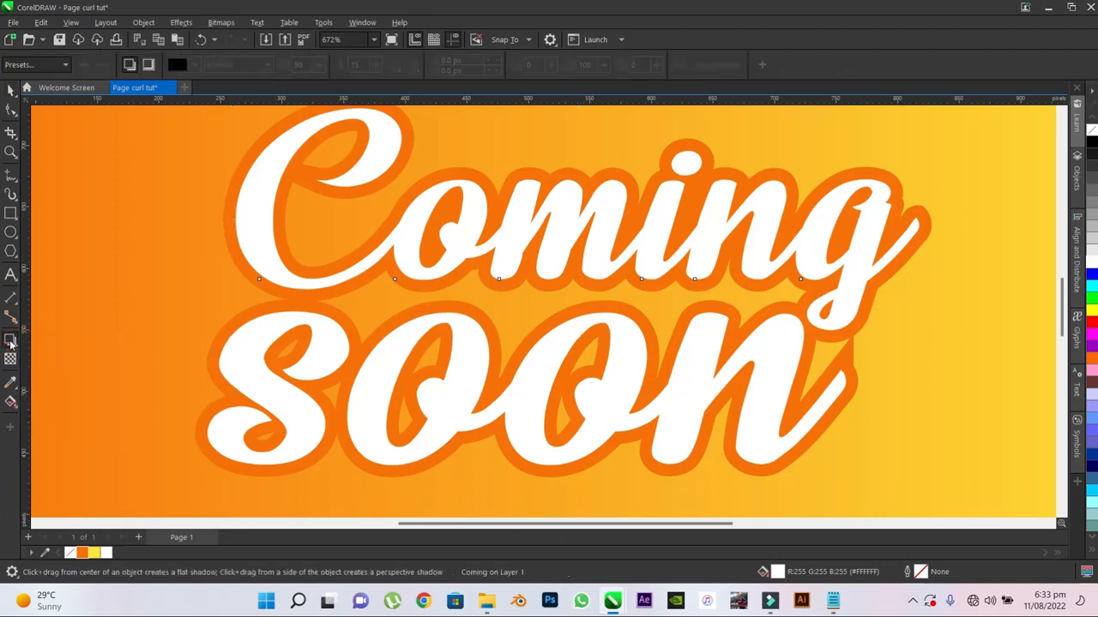
left_click(12, 343)
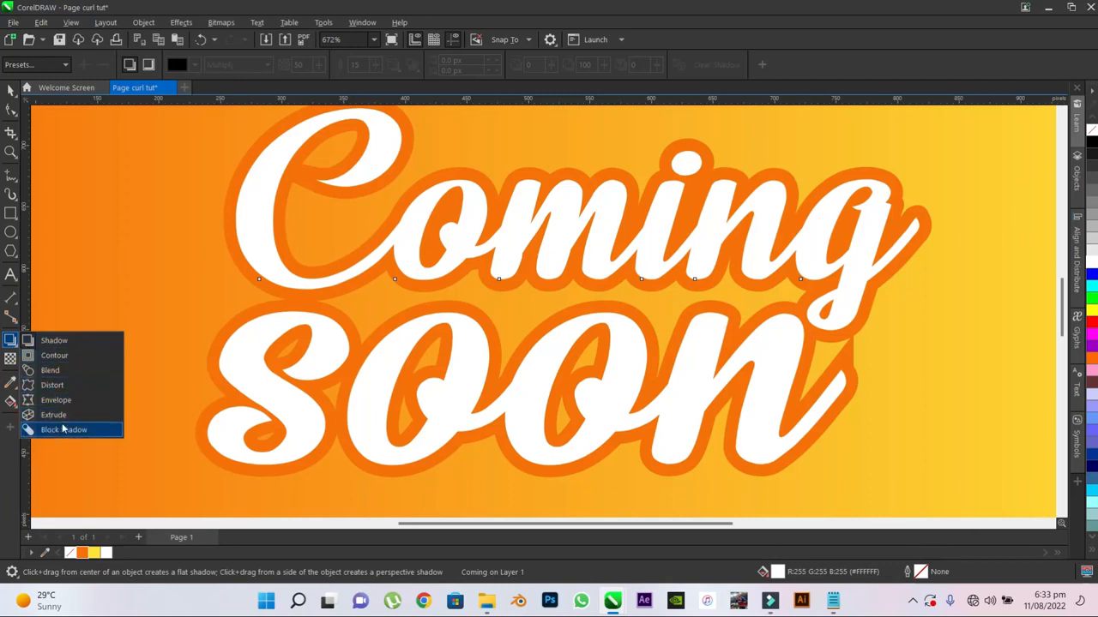
left_click(51, 343)
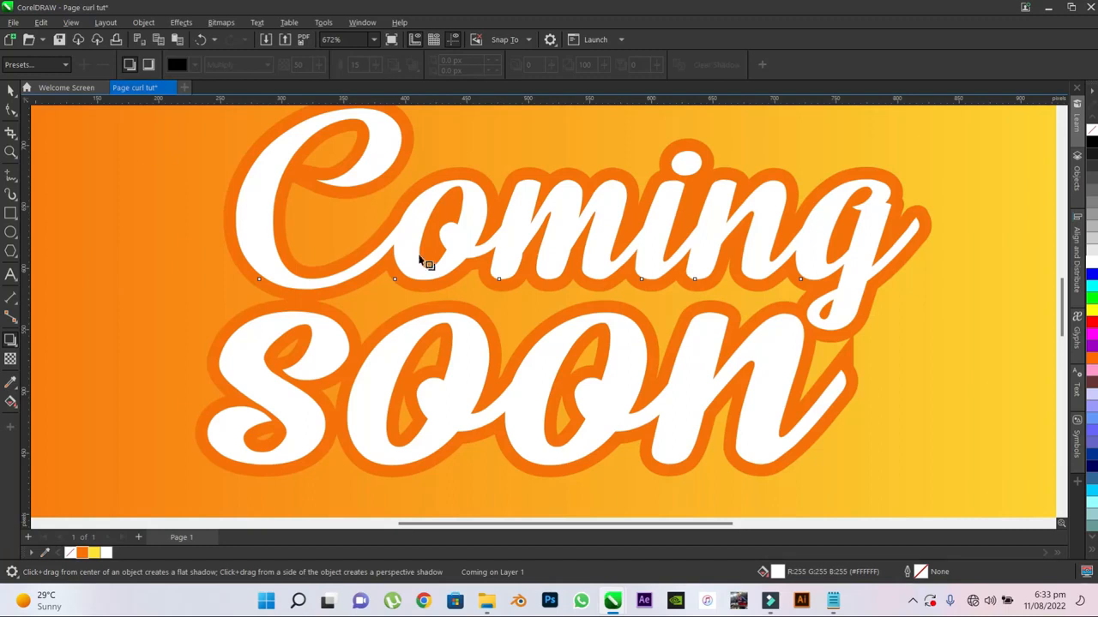
left_click(42, 66)
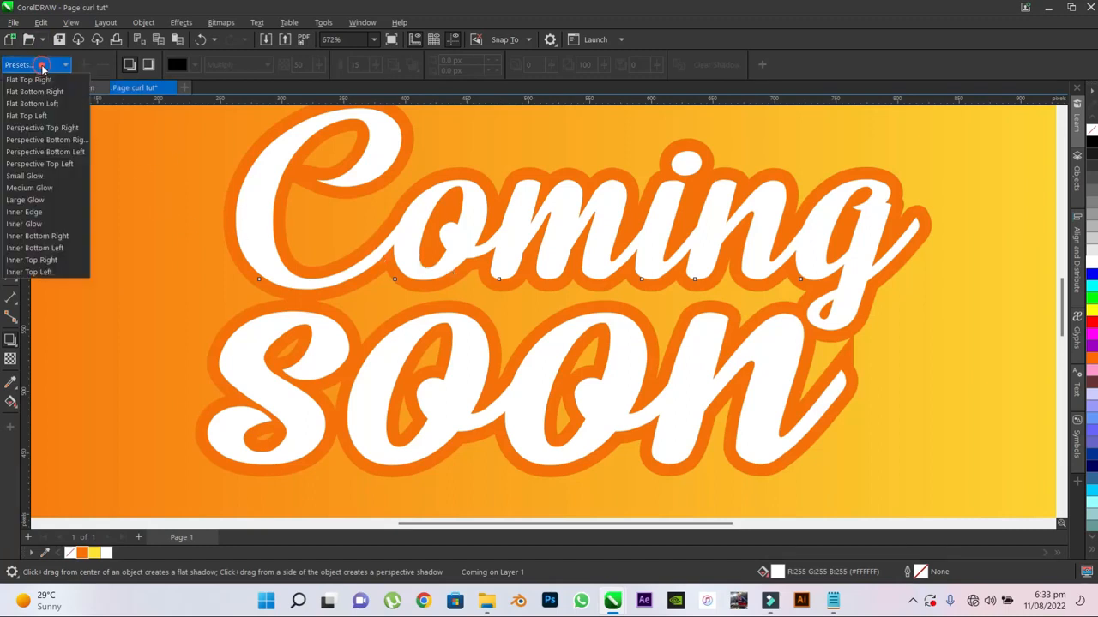
left_click(43, 175)
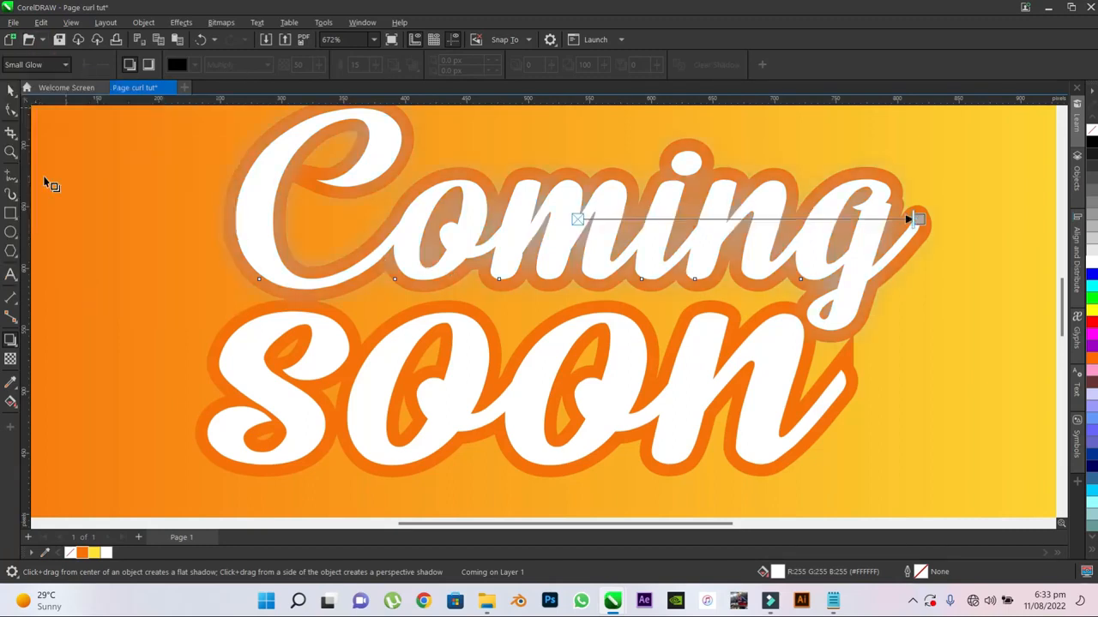
- Switch the shadow colour of "Coming" to the RGB model and set it to dark brown (R 89, G 30, B 0)
left_click(194, 66)
left_click(309, 284)
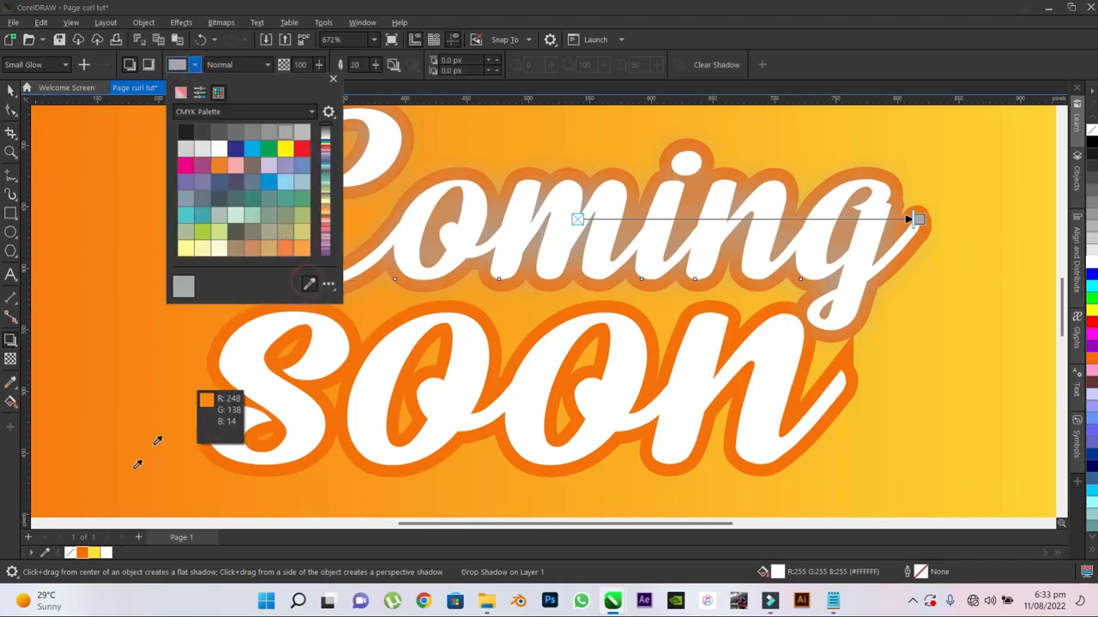
left_click(85, 550)
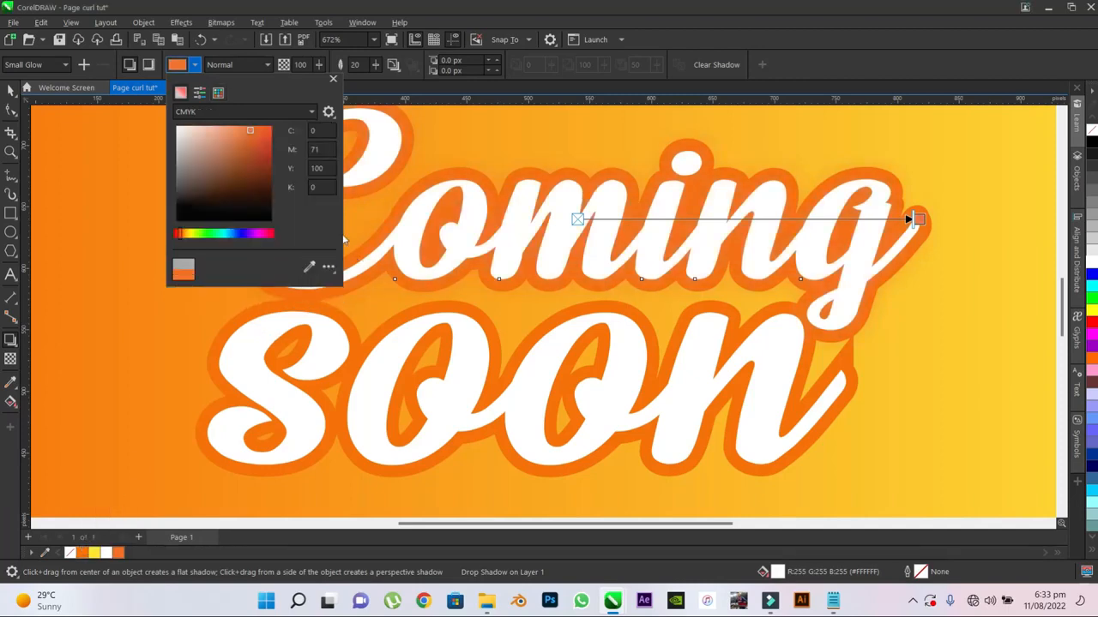
left_click(221, 111)
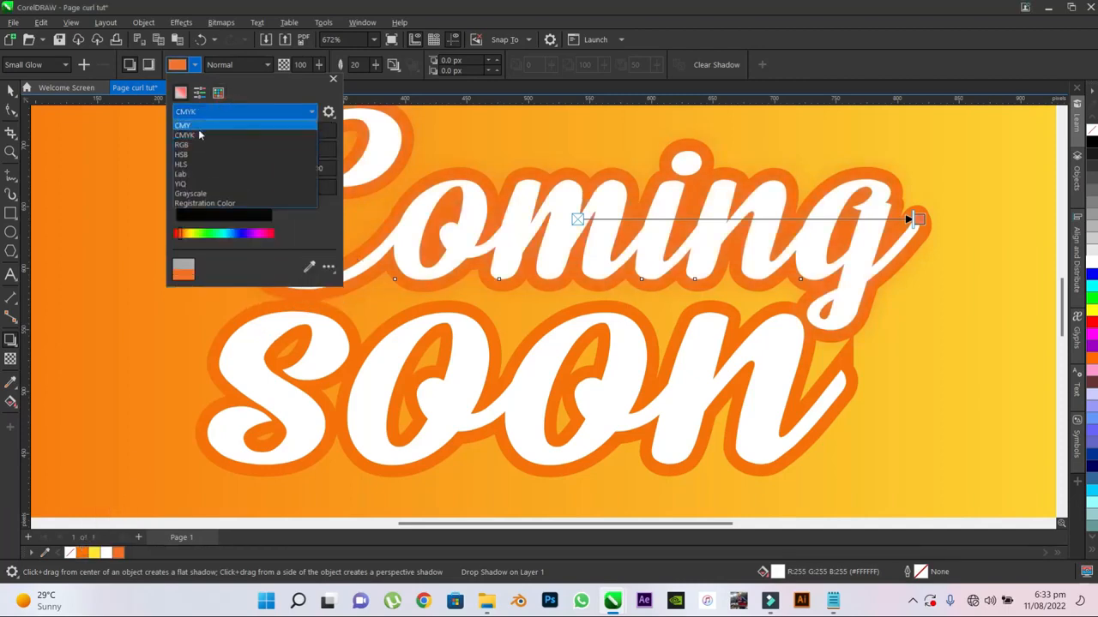
left_click(186, 145)
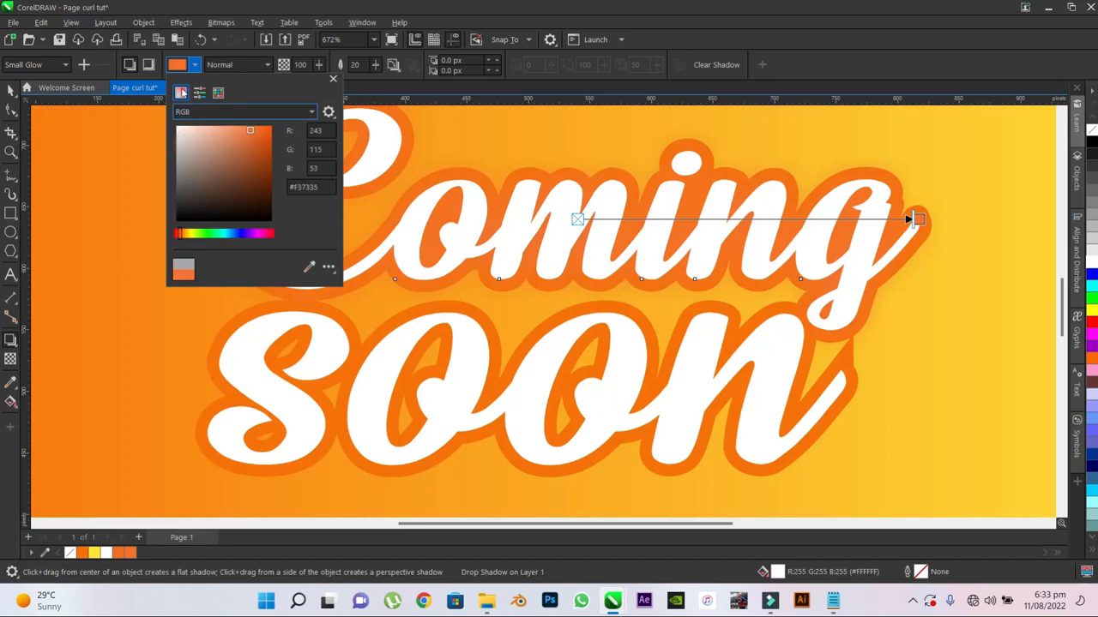
left_click_drag(260, 150, 276, 187)
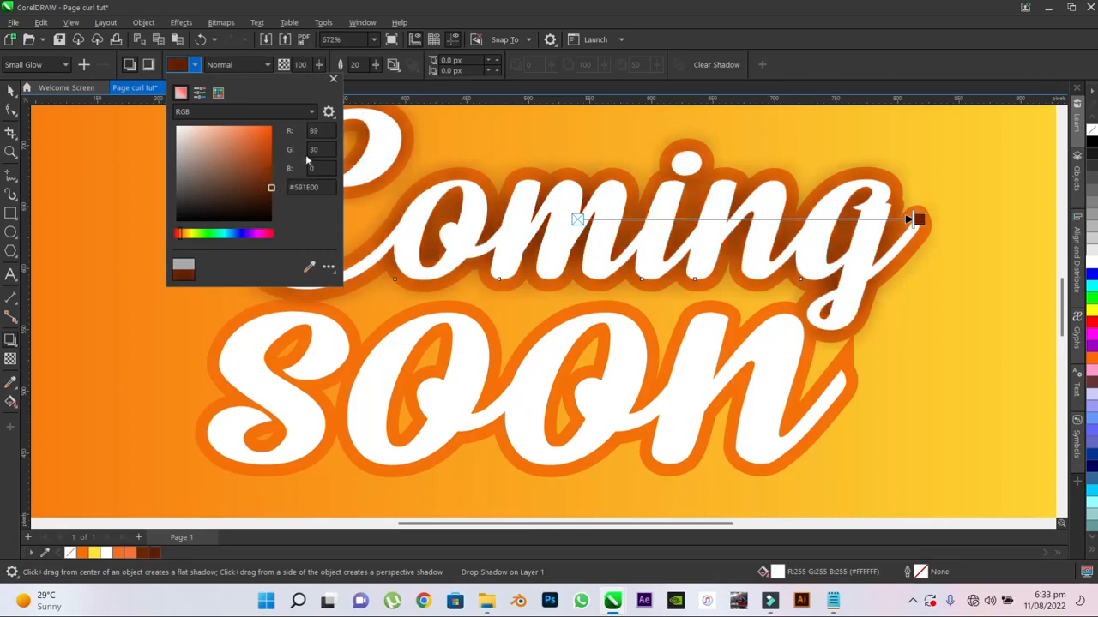
left_click(334, 80)
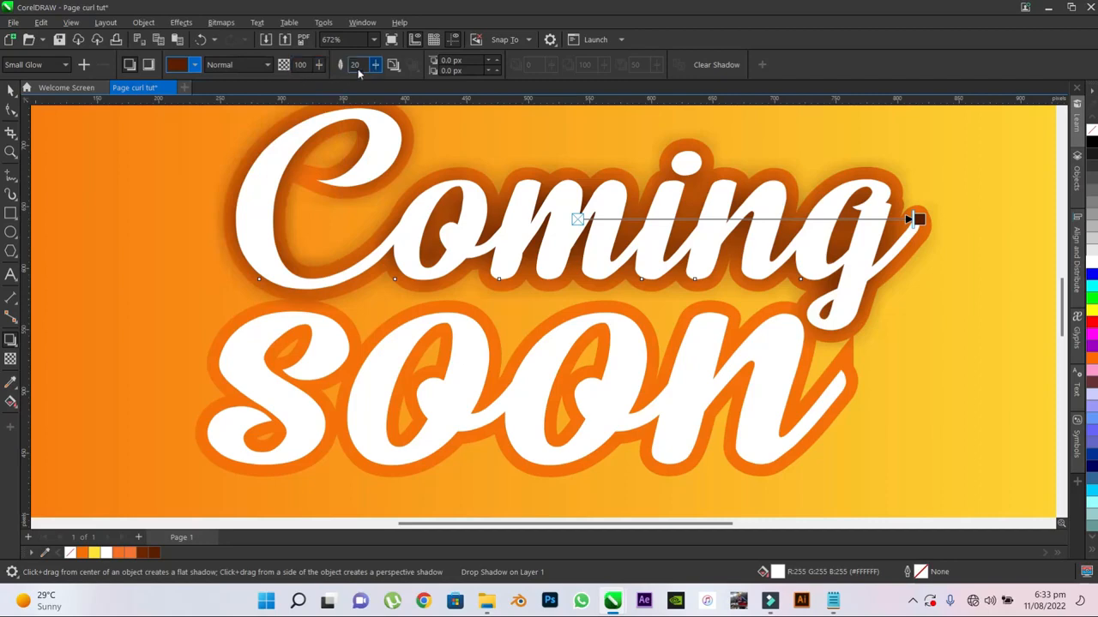
- Reduce the "Coming" shadow's feathering to 5 and set its opacity to 60
double_click(359, 64)
type("7")
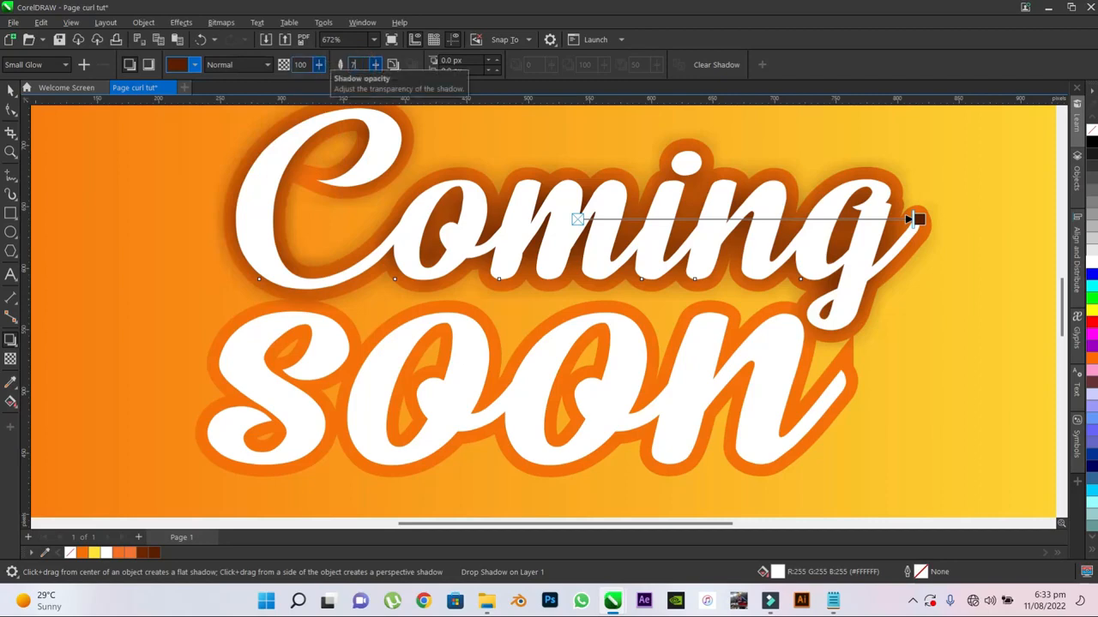
key("Return")
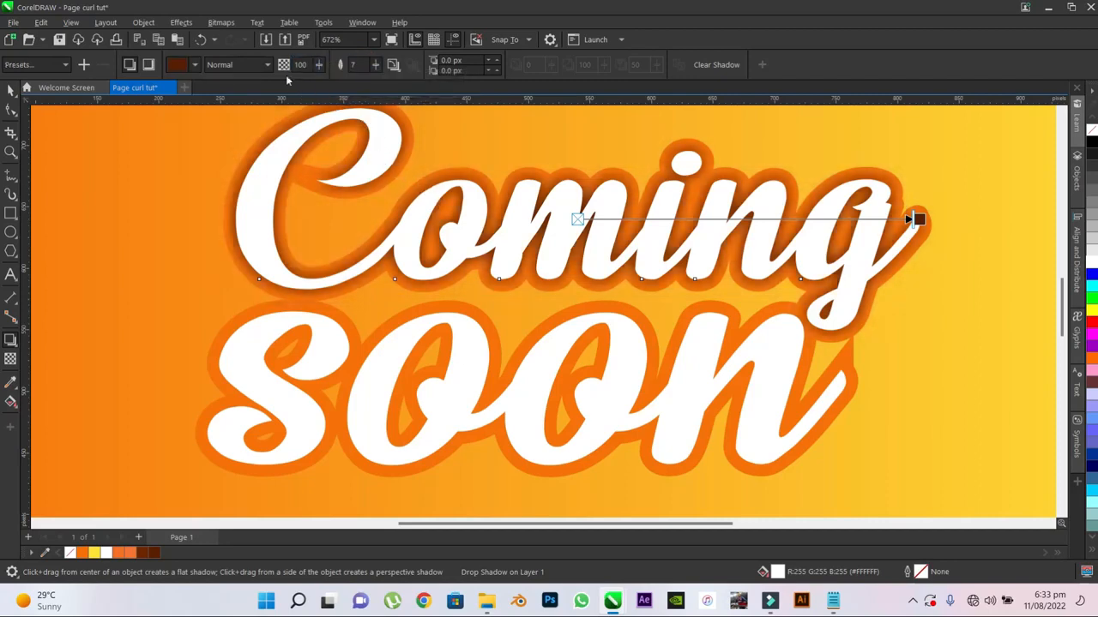
double_click(357, 64)
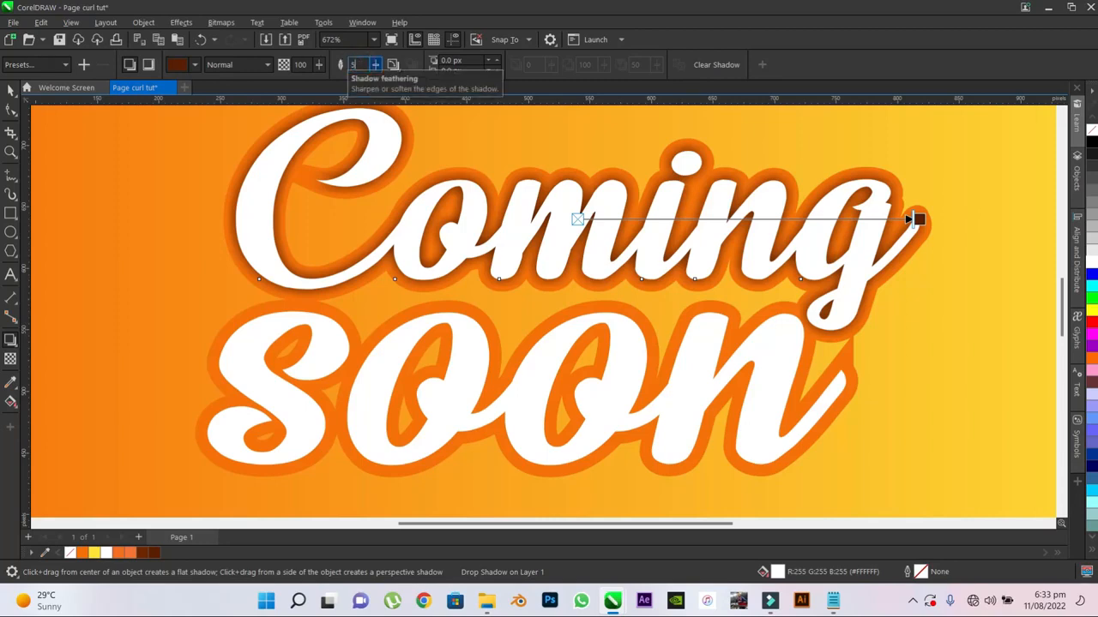
key("Return")
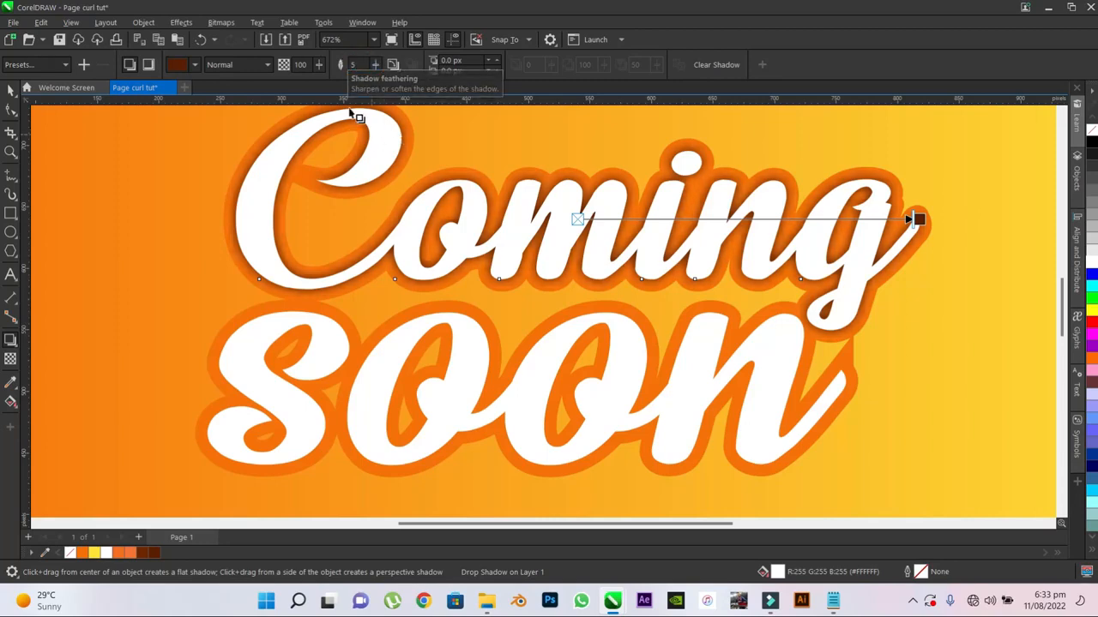
double_click(303, 65)
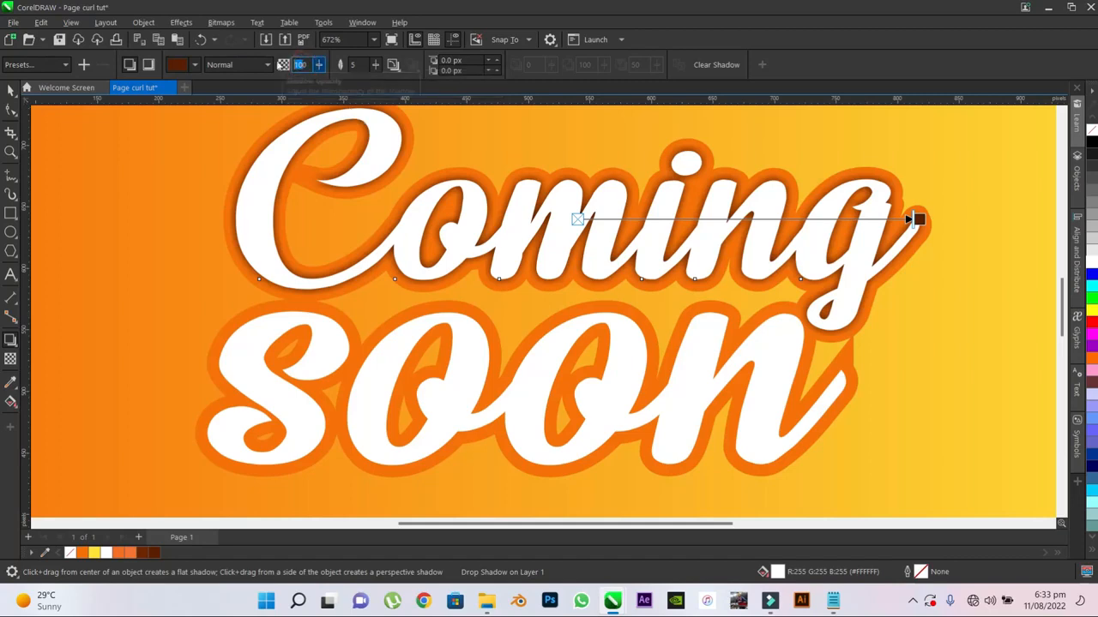
type("80")
key("Return")
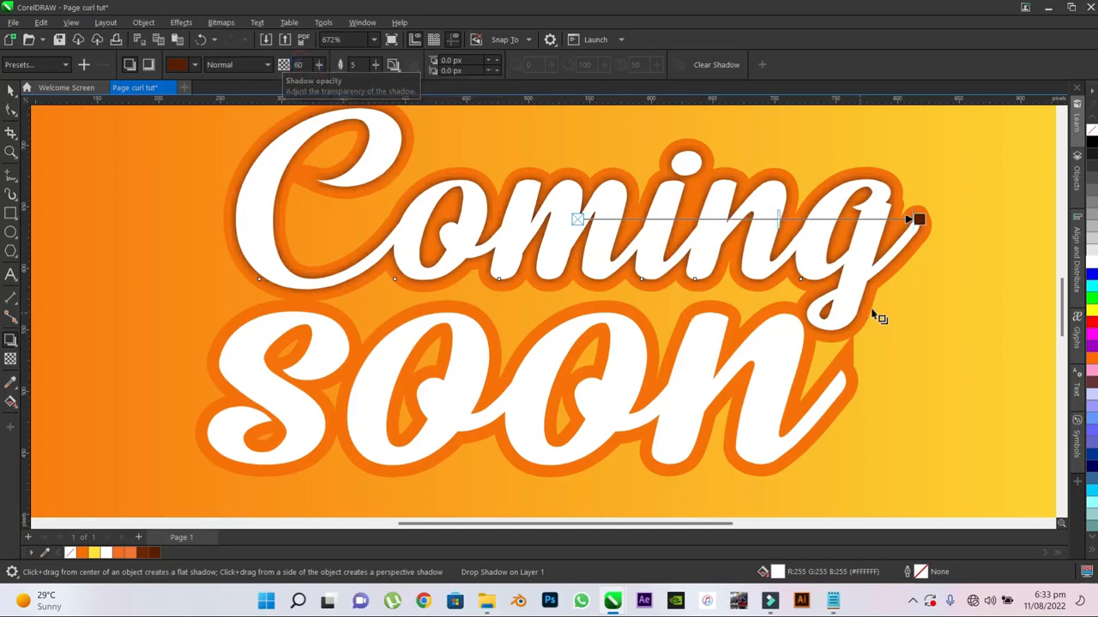
- Offset the "Coming" shadow down-left by about -1.83 px horizontally and -2.7 px vertically, and raise its opacity to about 91
left_click_drag(918, 220, 500, 336)
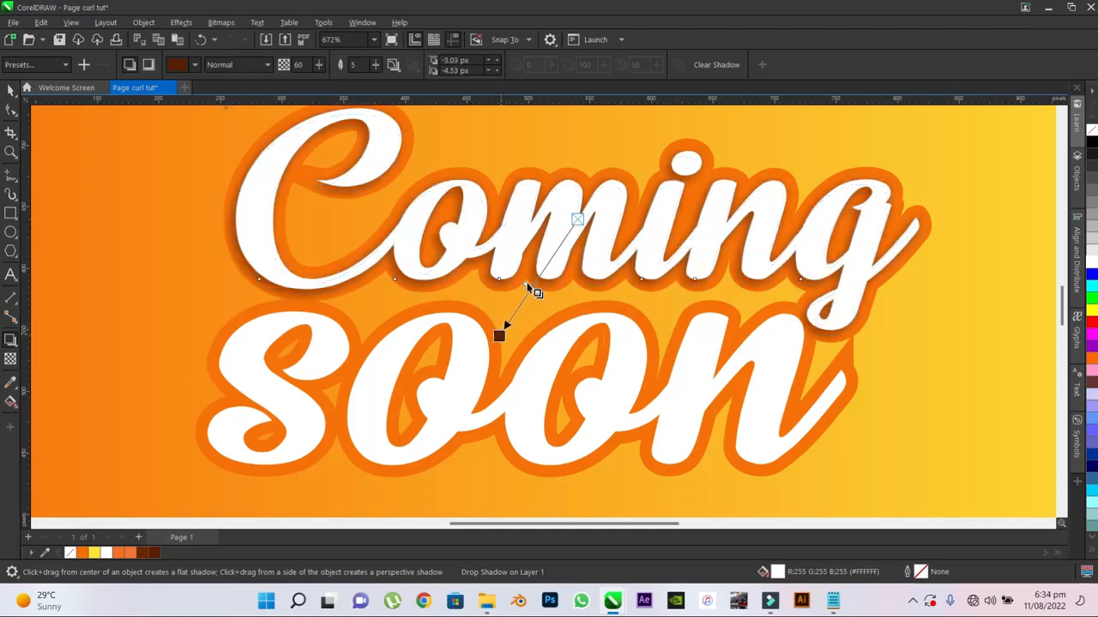
scroll(530, 288, "up", 3)
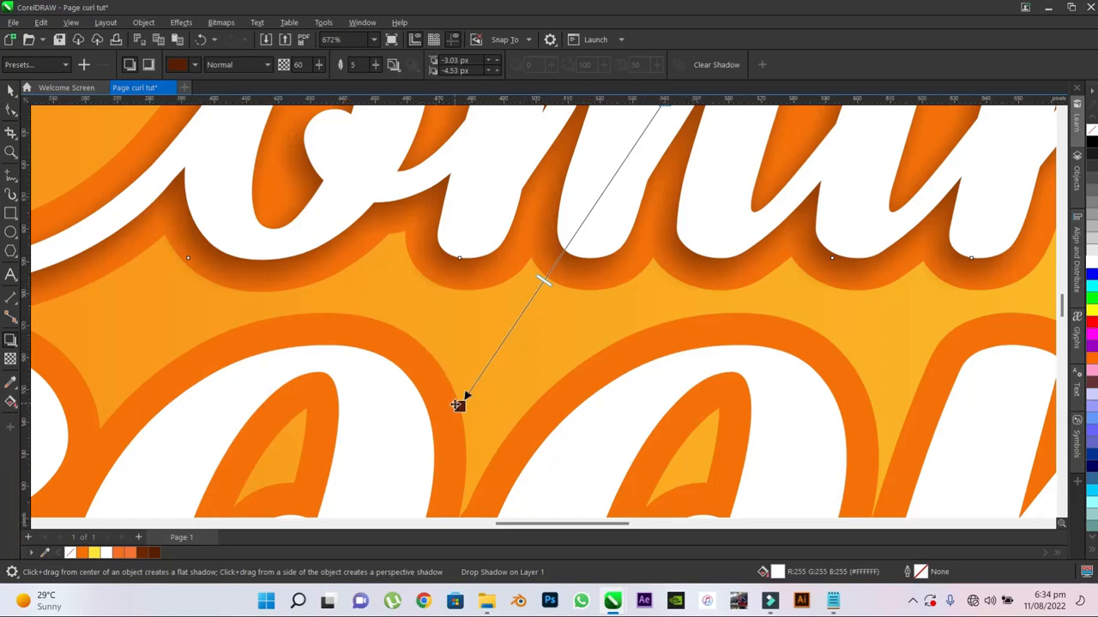
left_click_drag(546, 281, 462, 399)
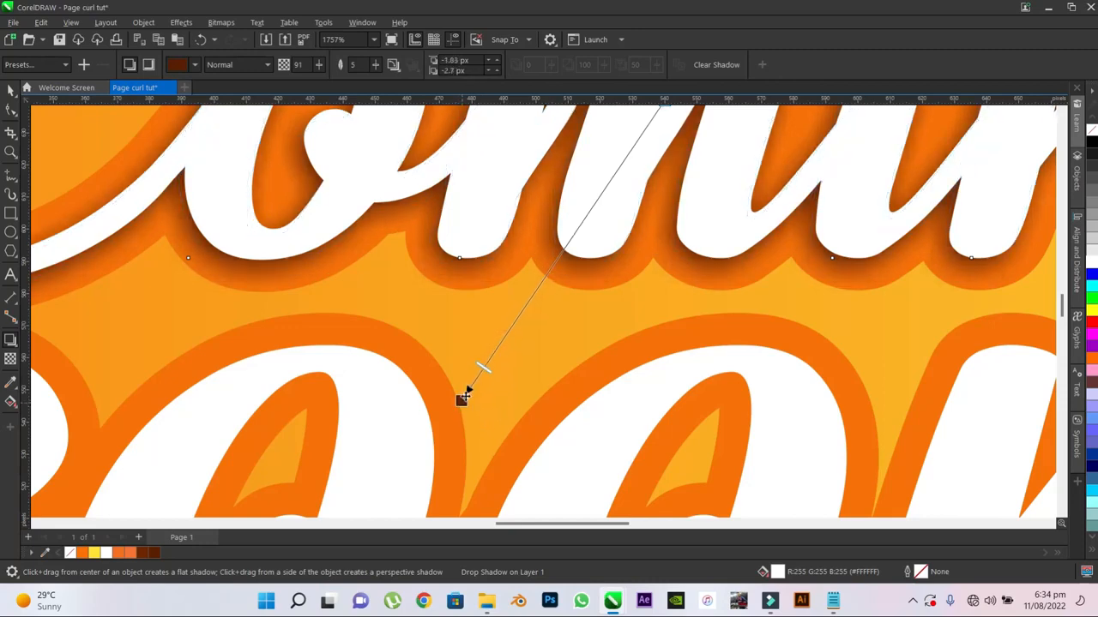
scroll(463, 396, "down", 4)
scroll(499, 327, "down", 3)
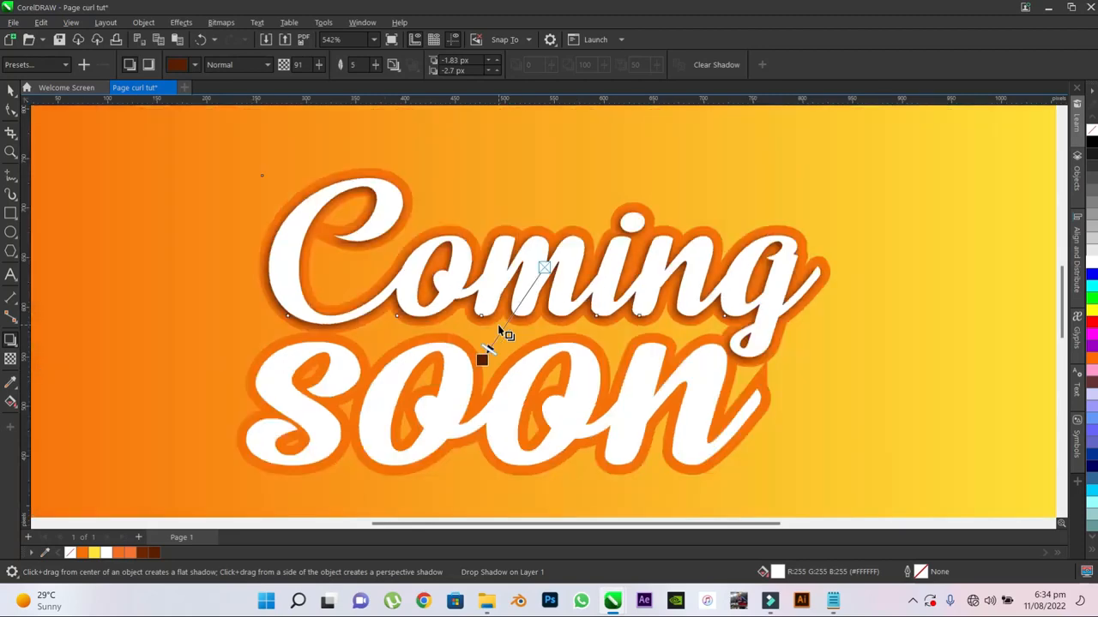
scroll(503, 340, "down", 3)
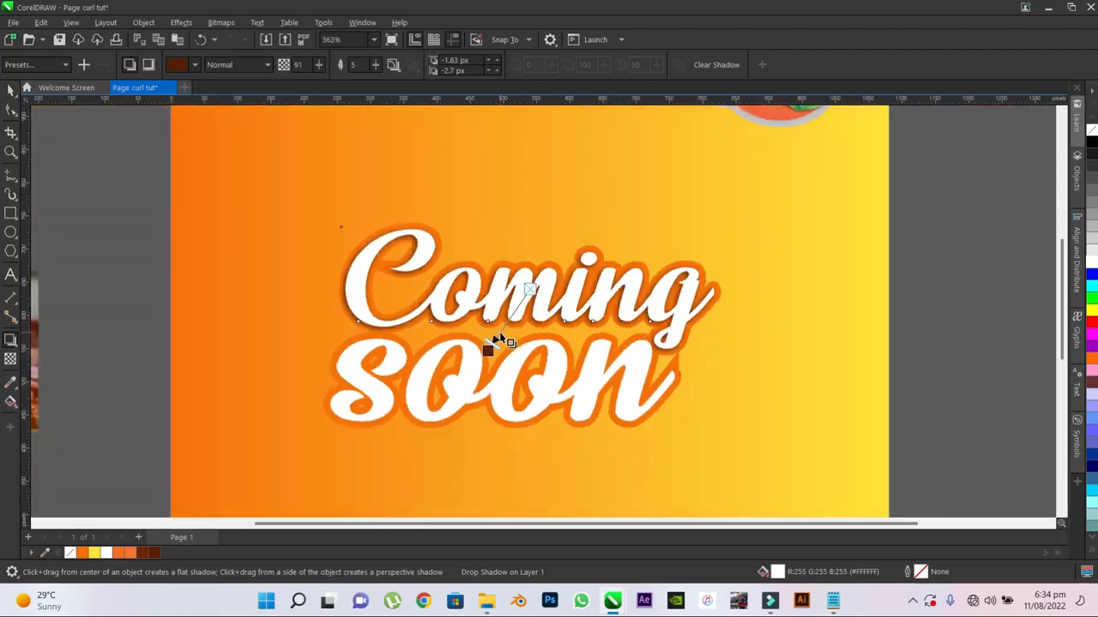
scroll(502, 340, "down", 1)
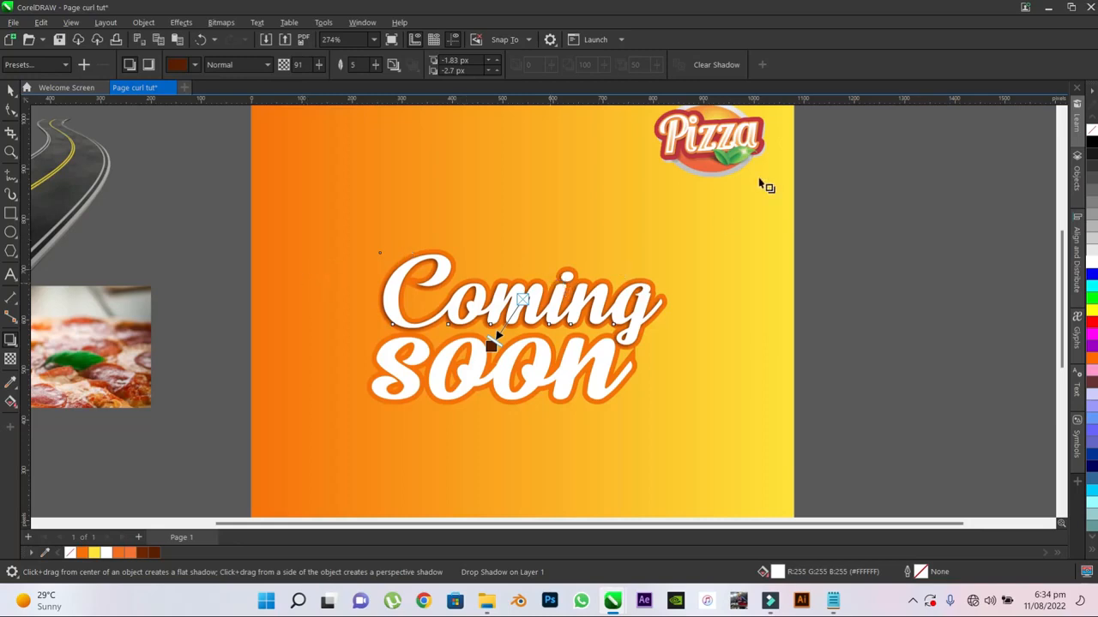
scroll(588, 330, "up", 1)
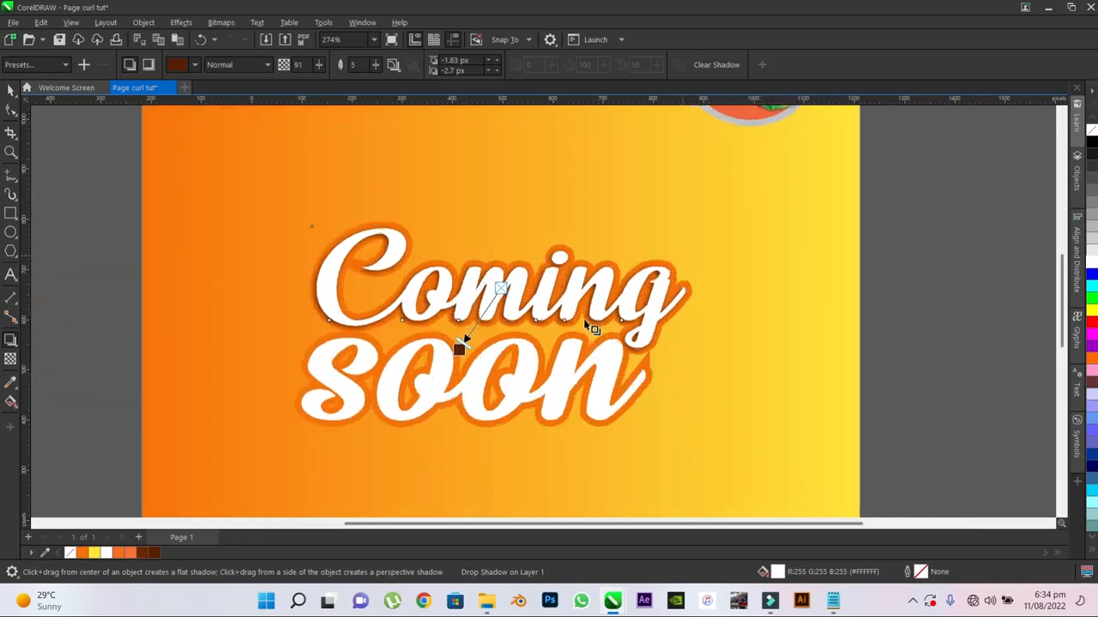
scroll(689, 262, "up", 3)
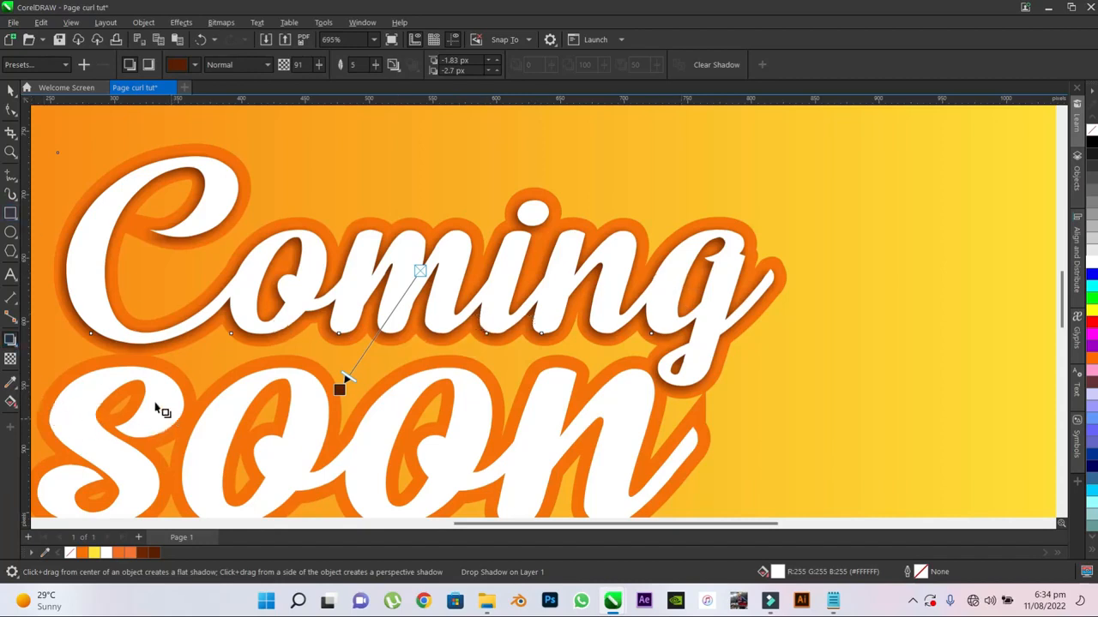
- Copy the shadow properties of the "Coming" text onto the "soon" text
scroll(473, 216, "down", 1)
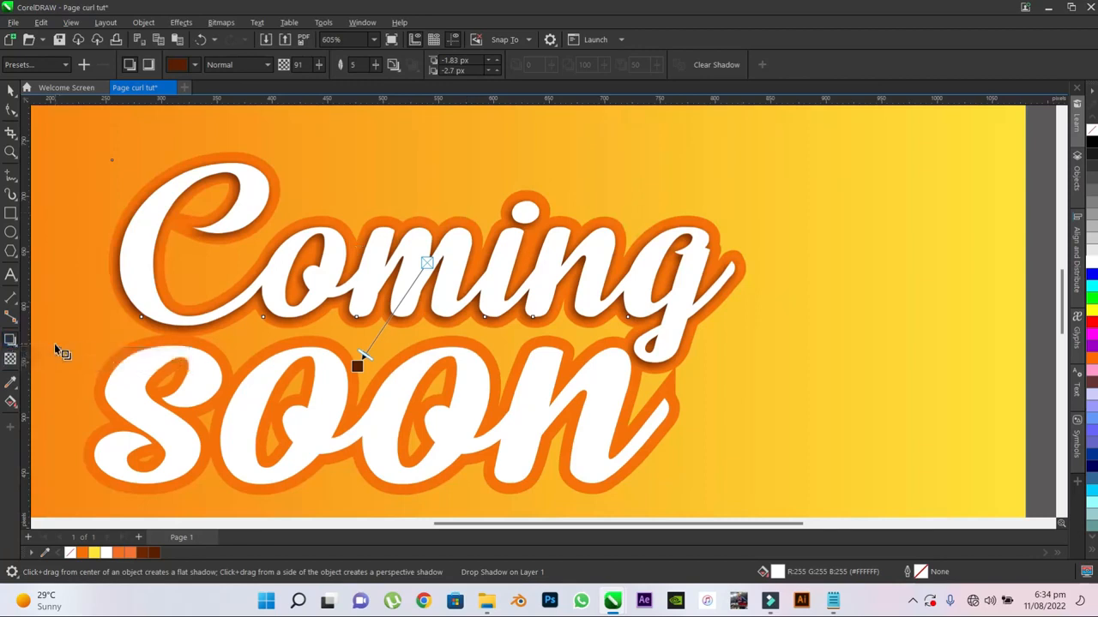
left_click(328, 396)
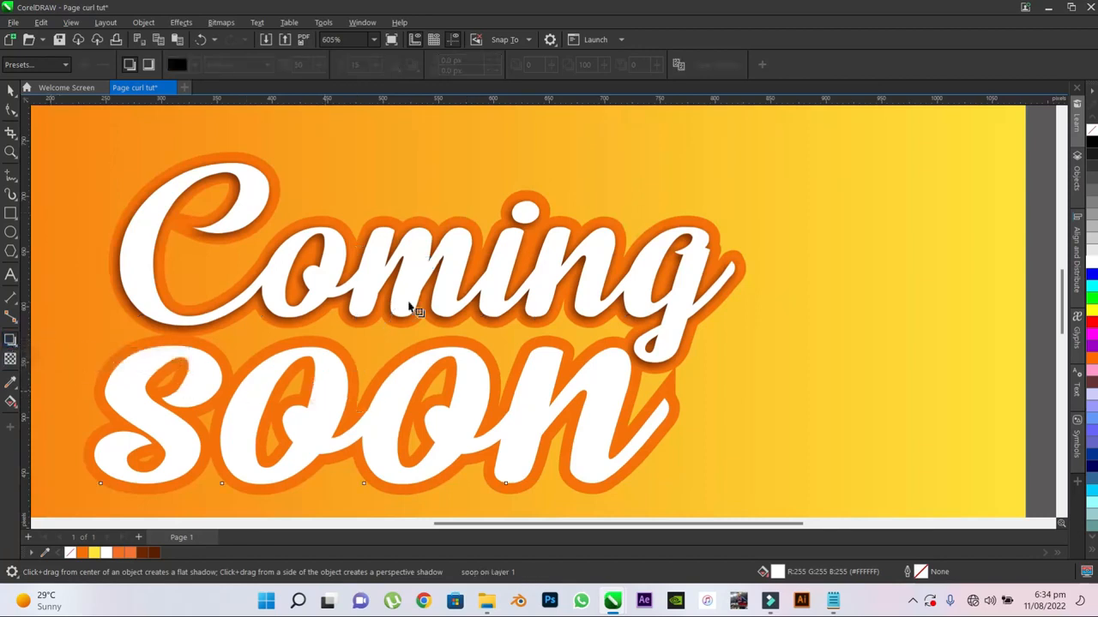
left_click(679, 66)
left_click(278, 319)
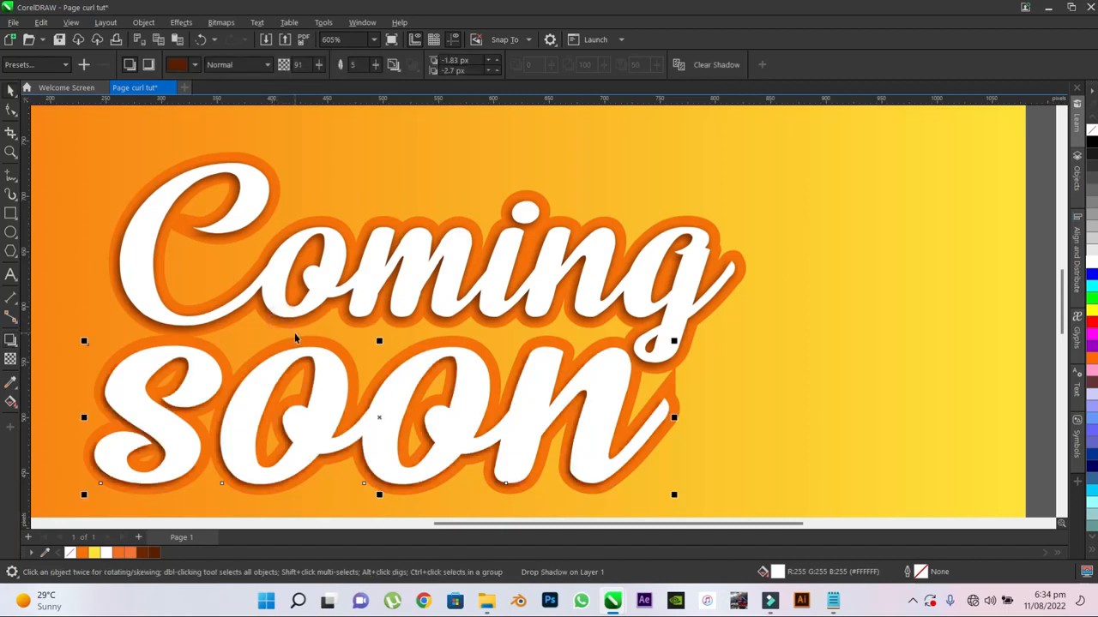
- Open the Emboss 3D effect for the orange outline curve behind the headline, with its preview in view
scroll(312, 190, "up", 4)
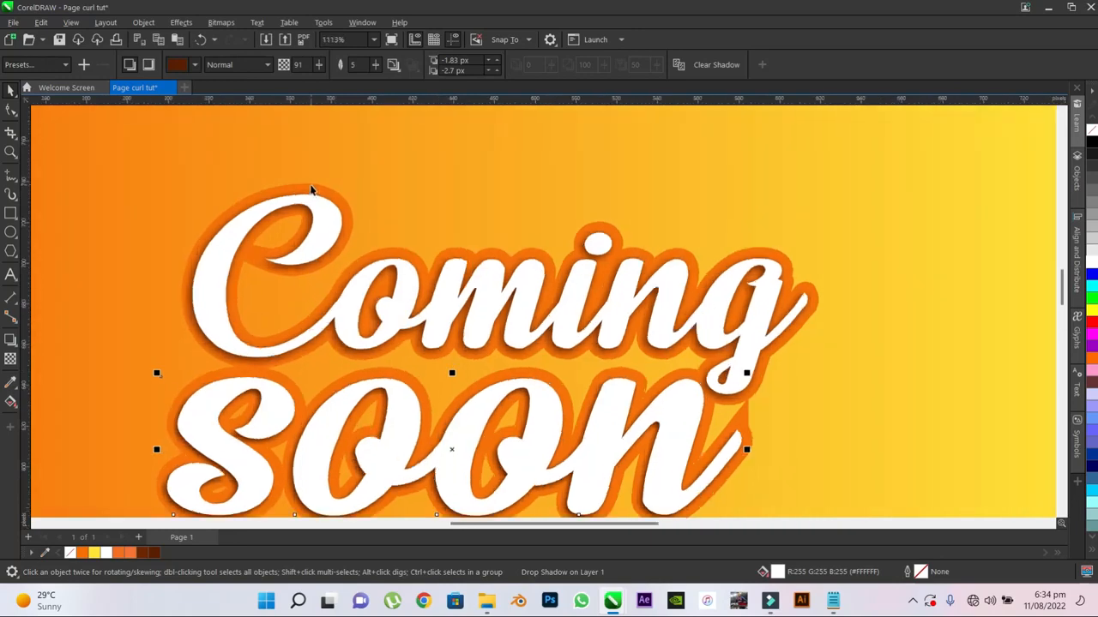
left_click(292, 183)
scroll(292, 183, "down", 8)
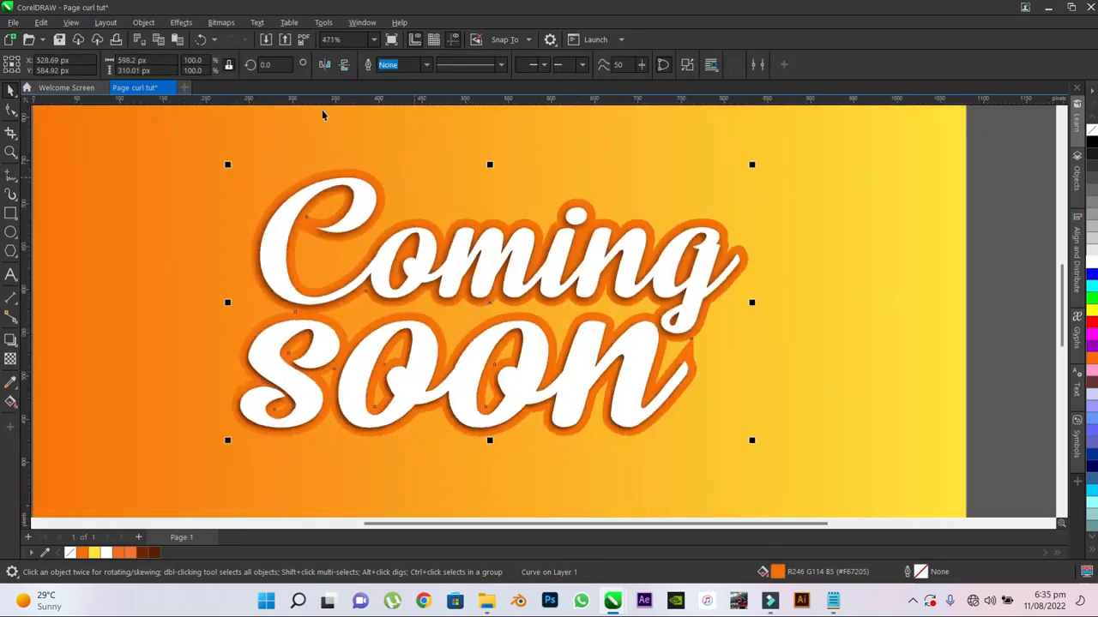
left_click(179, 23)
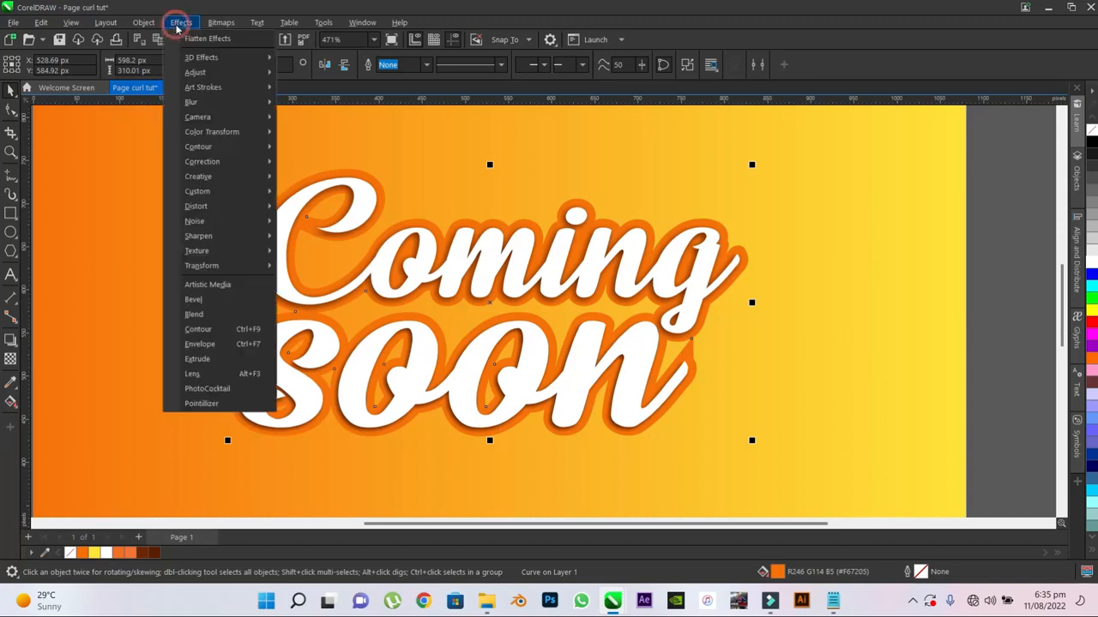
mouse_move(209, 59)
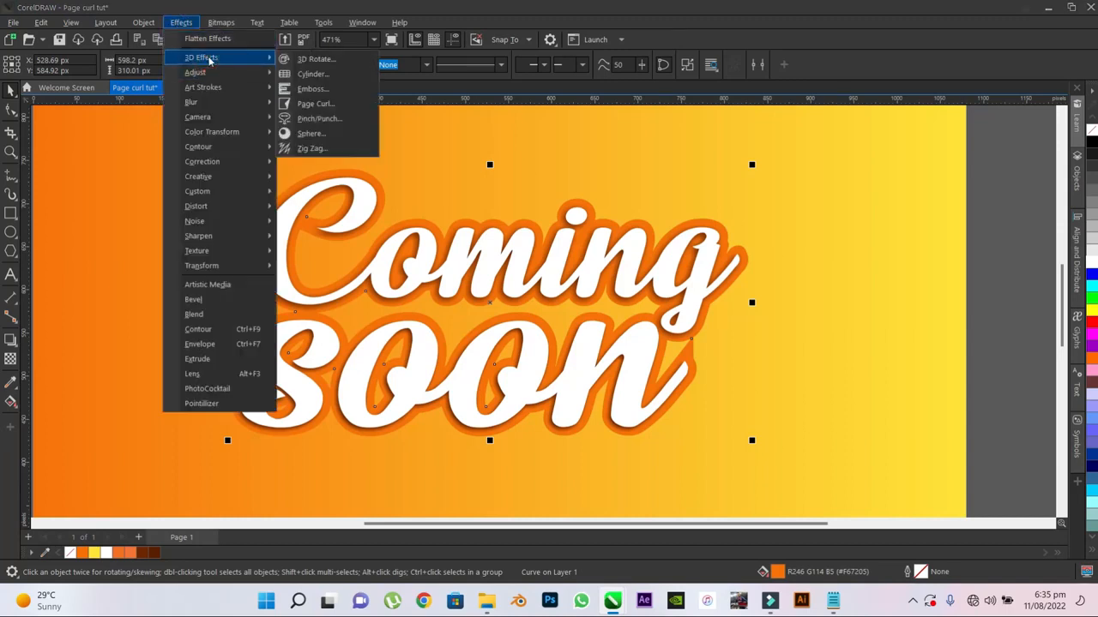
left_click(317, 93)
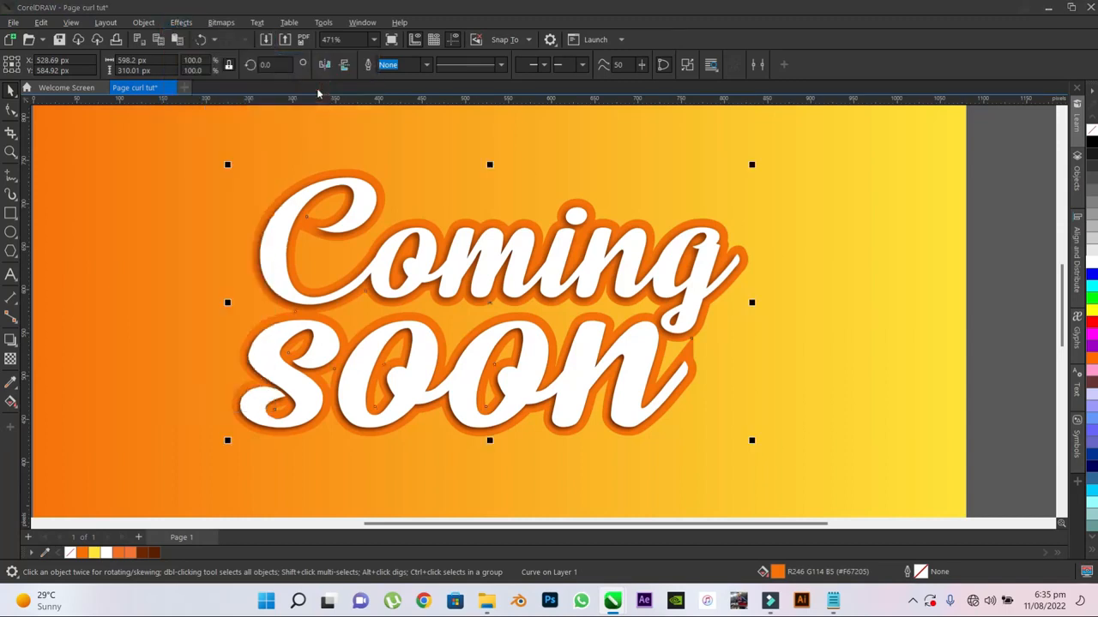
left_click_drag(570, 198, 964, 216)
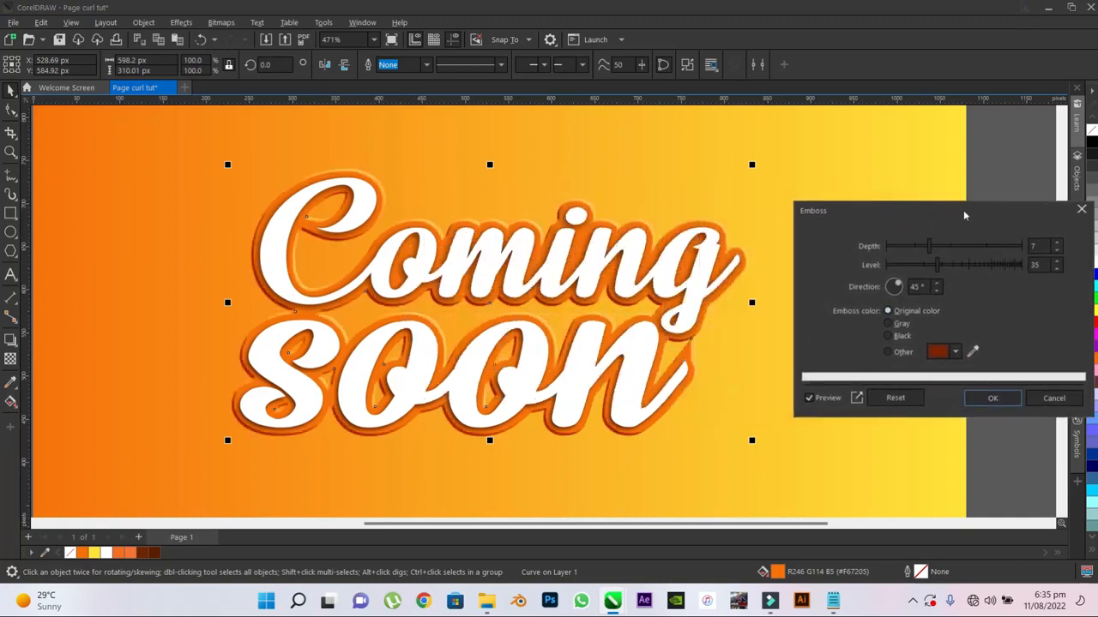
left_click(695, 206)
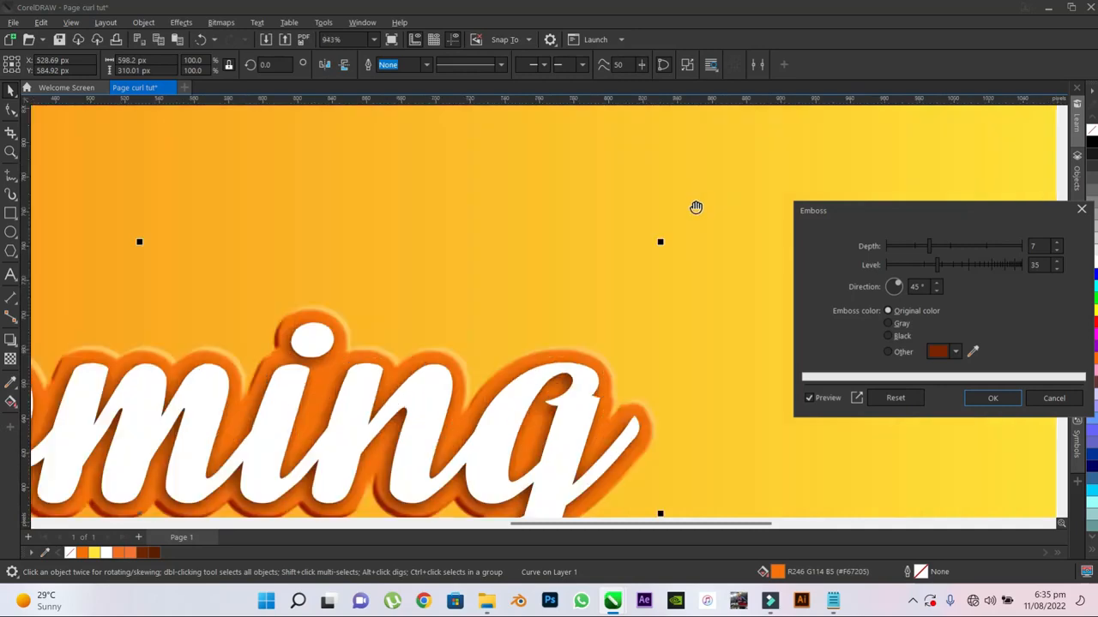
right_click(662, 182)
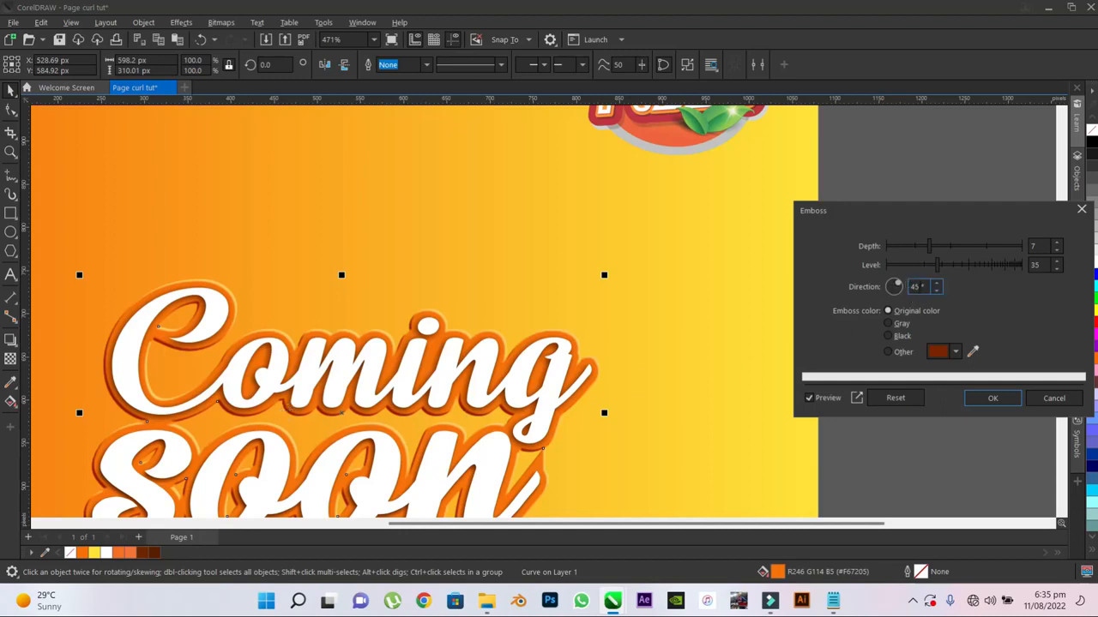
- Apply the Emboss effect with depth 7, level 35, direction 45° and the original colour
left_click(1042, 266)
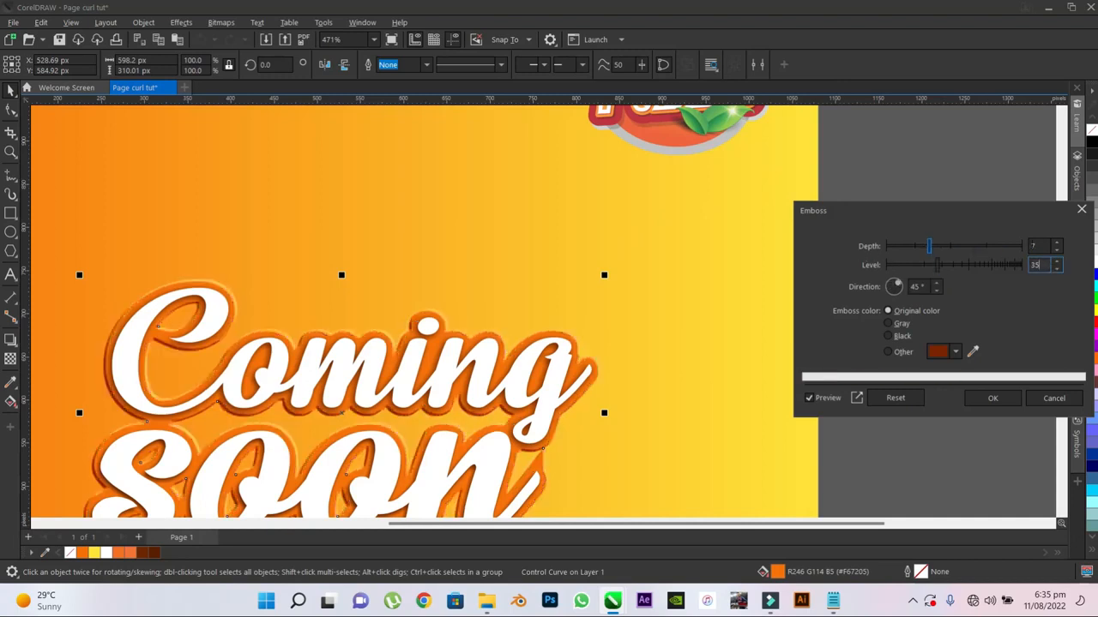
left_click_drag(946, 250, 974, 248)
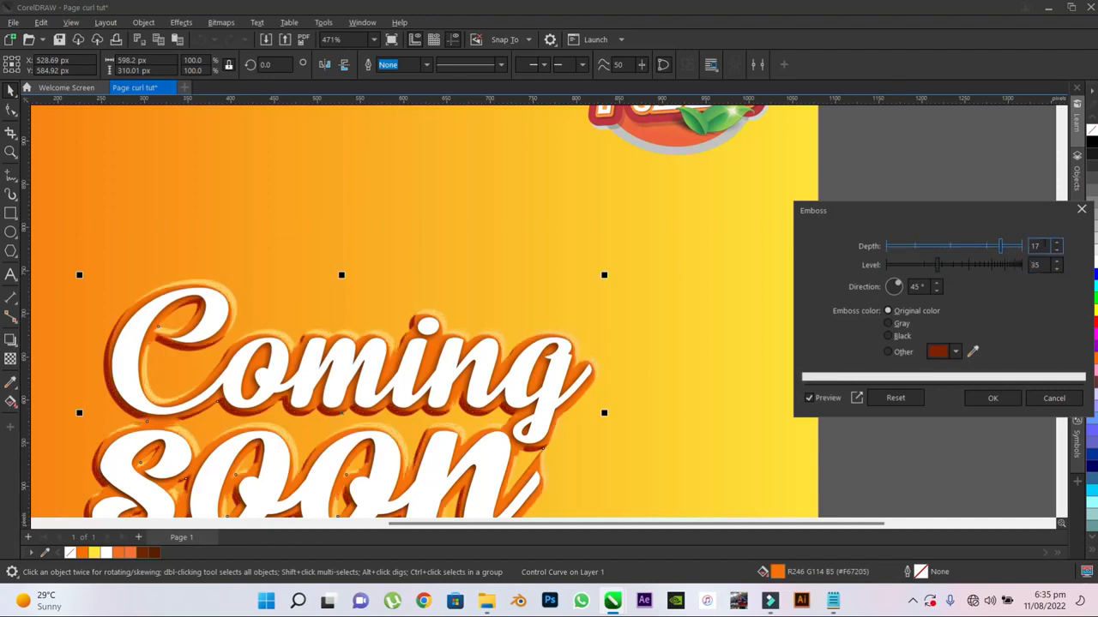
left_click_drag(1045, 246, 1010, 247)
key("Tab")
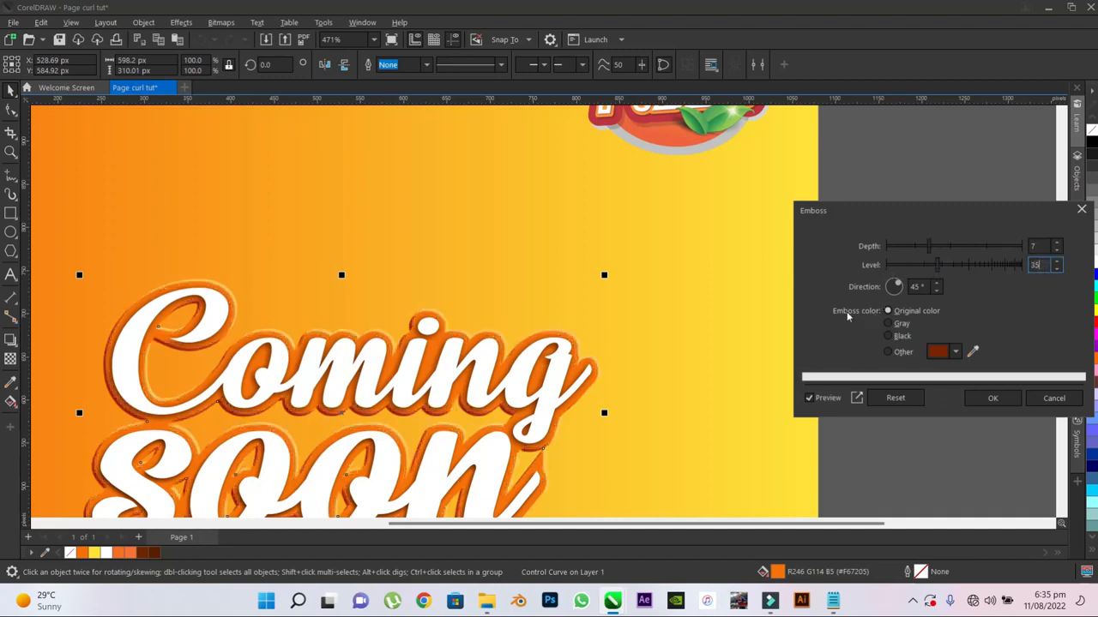
left_click(888, 311)
left_click(991, 400)
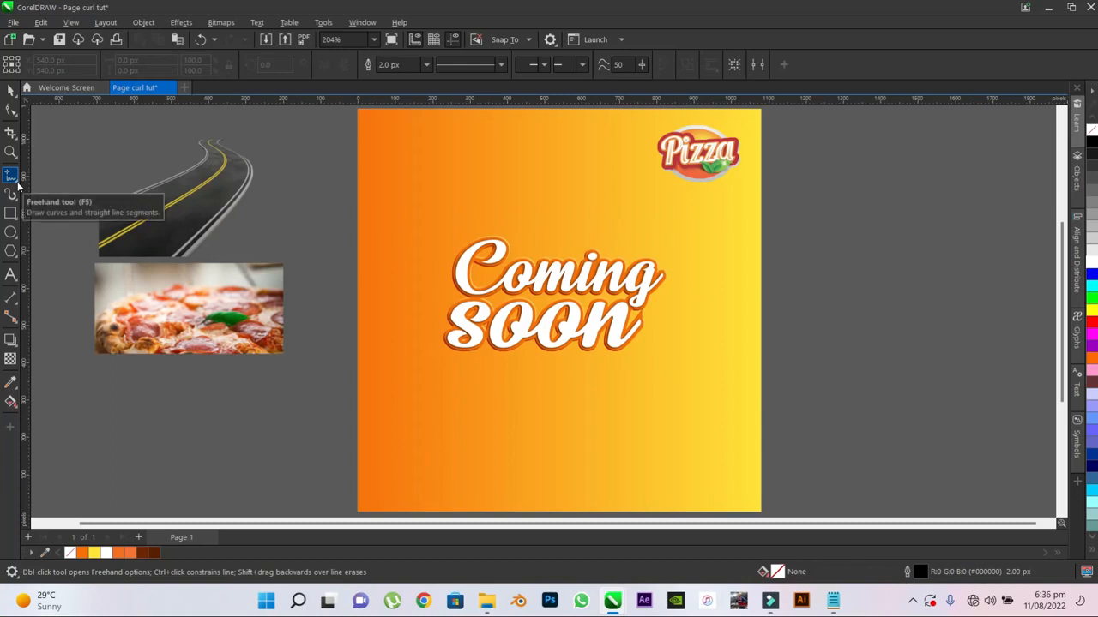
- Draw a closed triangle about 75 × 74 px with the Pen tool, left of the "C" in "Coming"
left_click(18, 185)
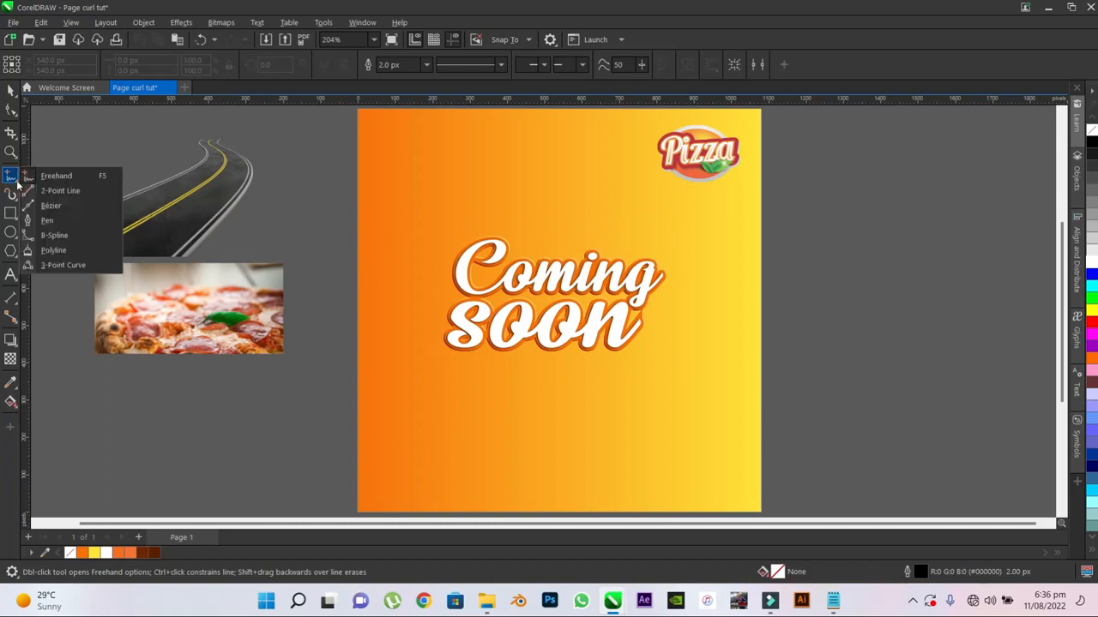
left_click(47, 221)
scroll(542, 305, "up", 2)
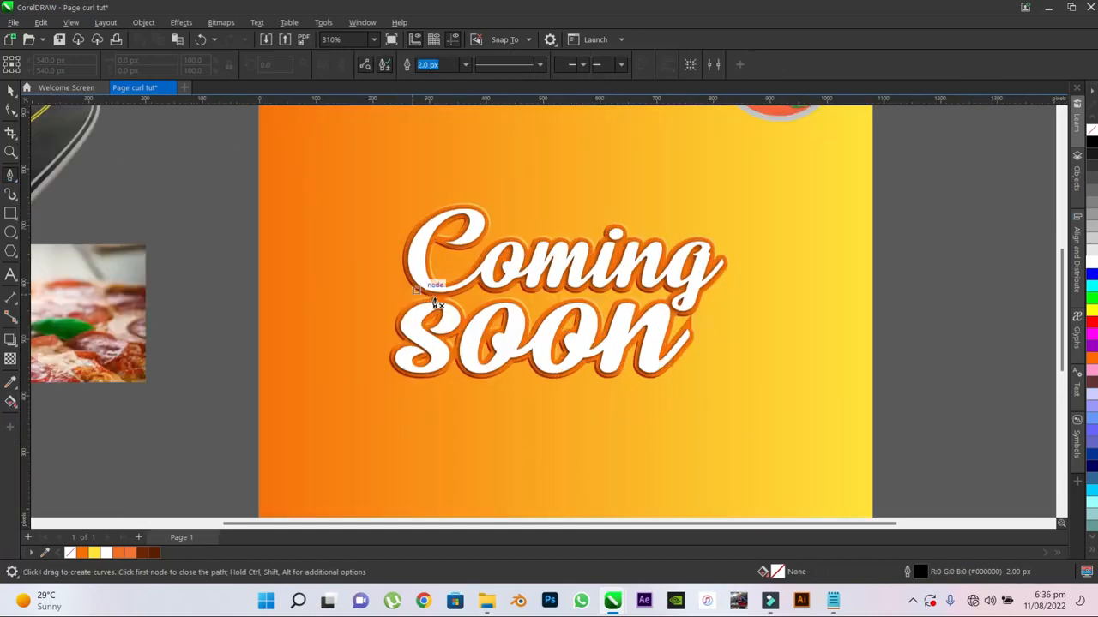
scroll(410, 290, "up", 1)
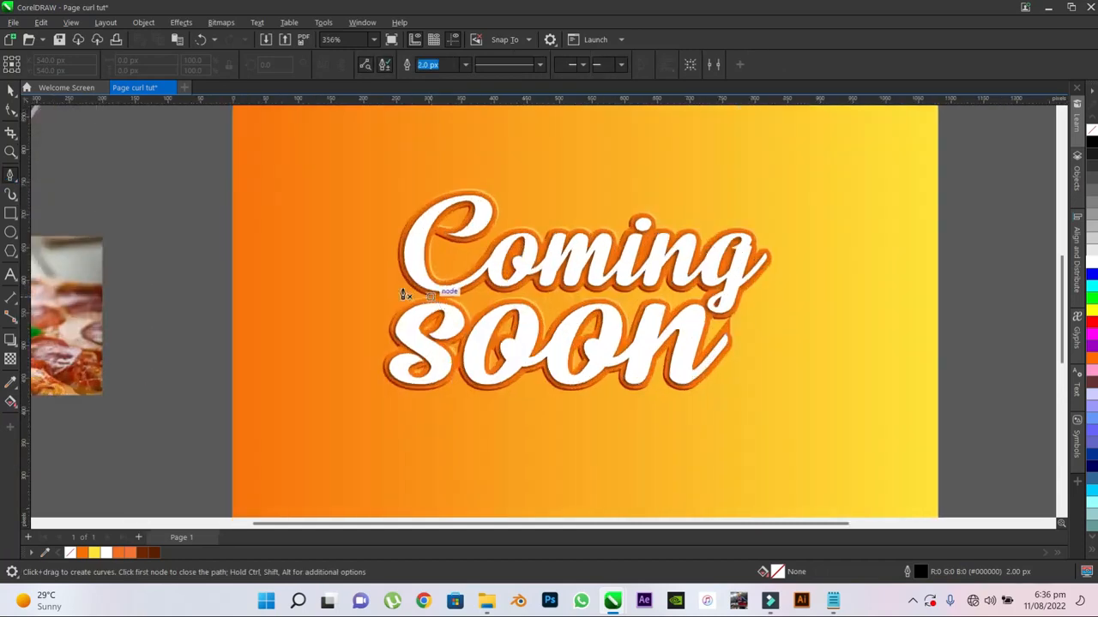
left_click(334, 263)
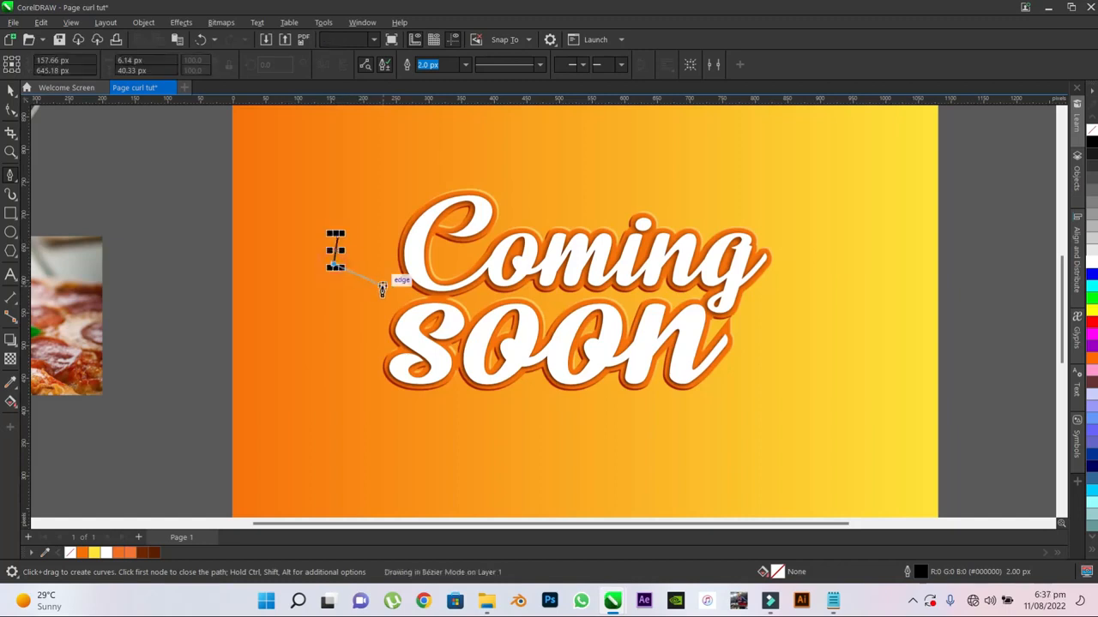
left_click(386, 289)
left_click(337, 240)
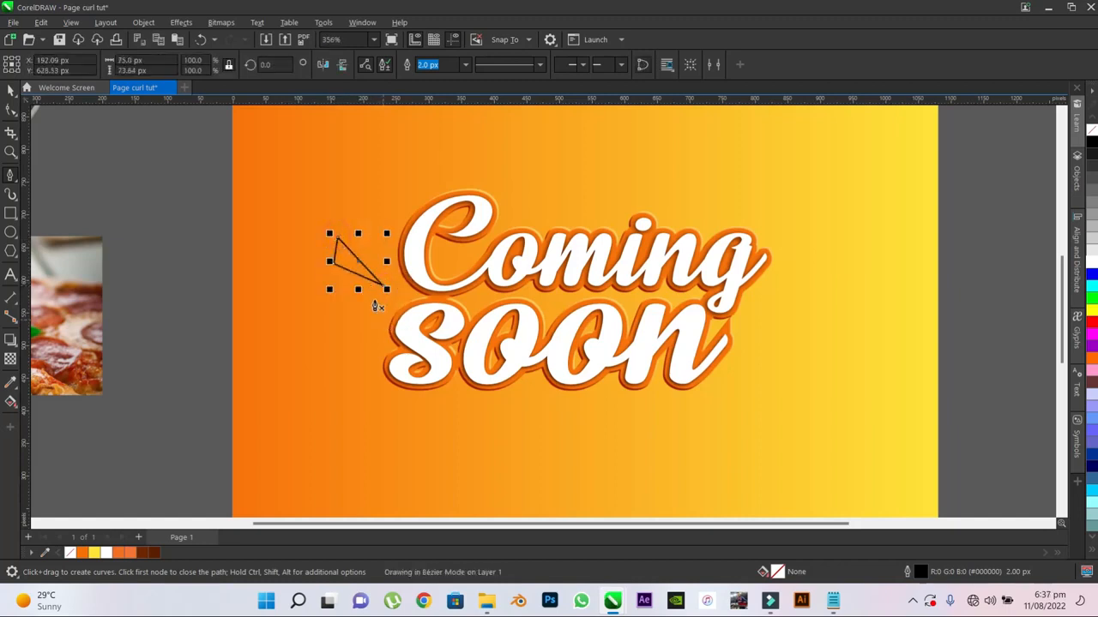
- Draw a second pointed triangle about 121 px wide below the first, its tip towards the headline
left_click(375, 307)
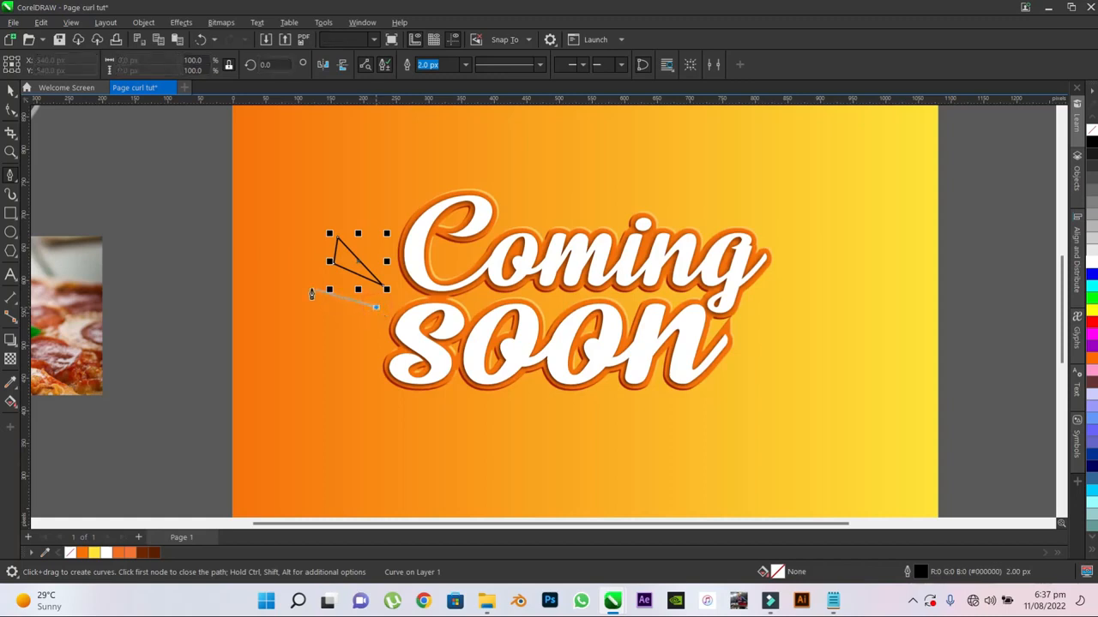
left_click(297, 289)
left_click(292, 322)
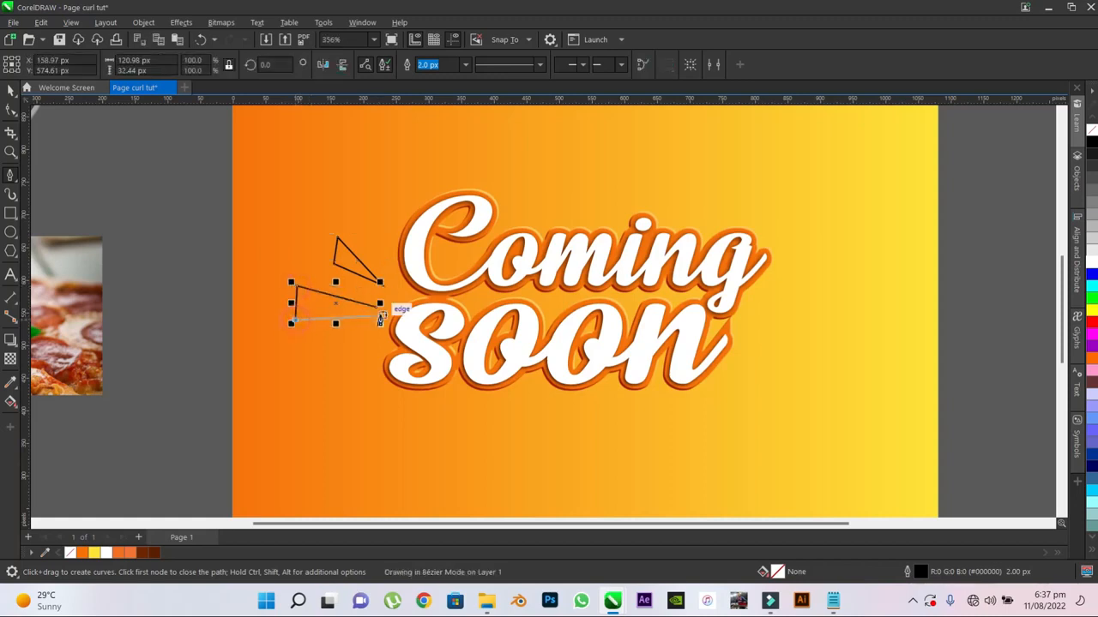
left_click(378, 305)
- Draw a third triangle about 75 × 62 px below the other two, pointing up towards "soon"
left_click(359, 329)
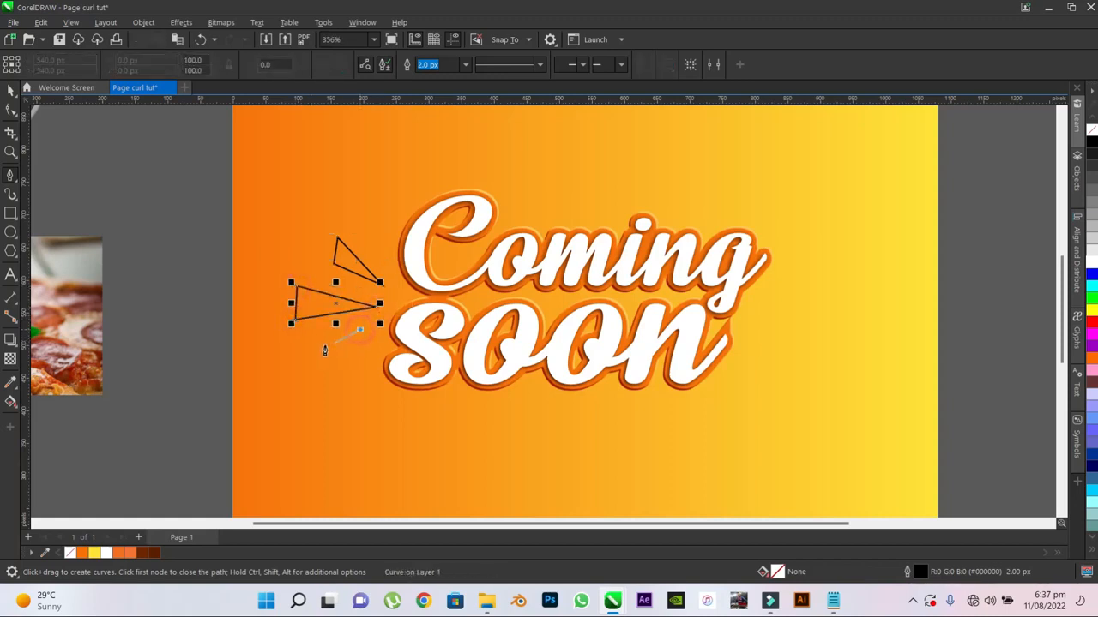
left_click(310, 350)
left_click(329, 370)
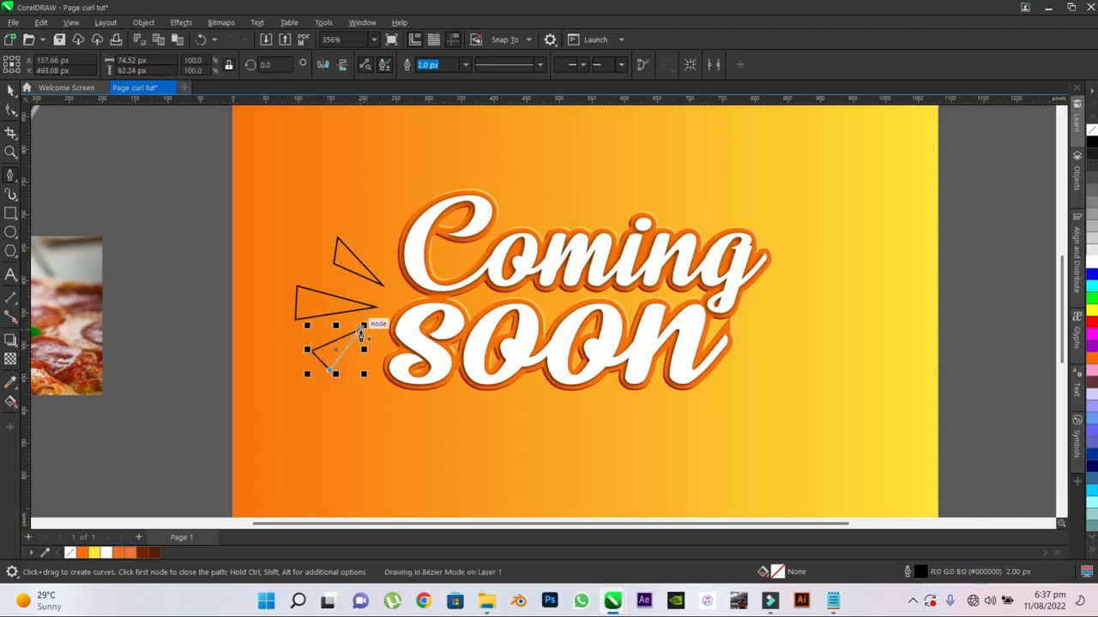
left_click(361, 330)
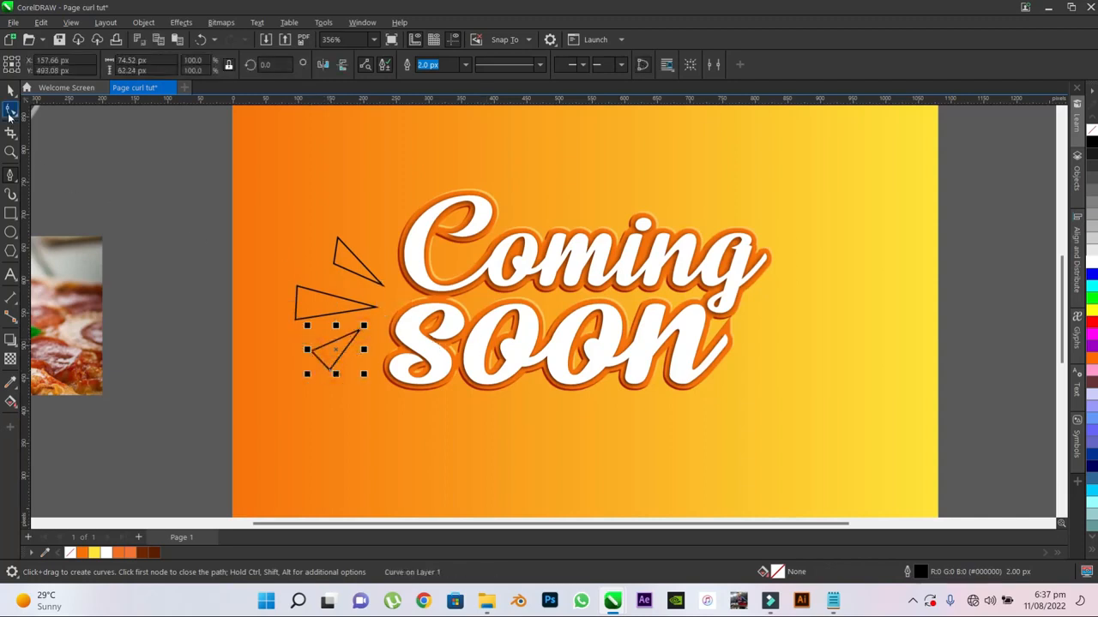
- Reshape the three triangles by moving their base nodes, shortening the lower two and widening the base of the upper one
left_click(11, 110)
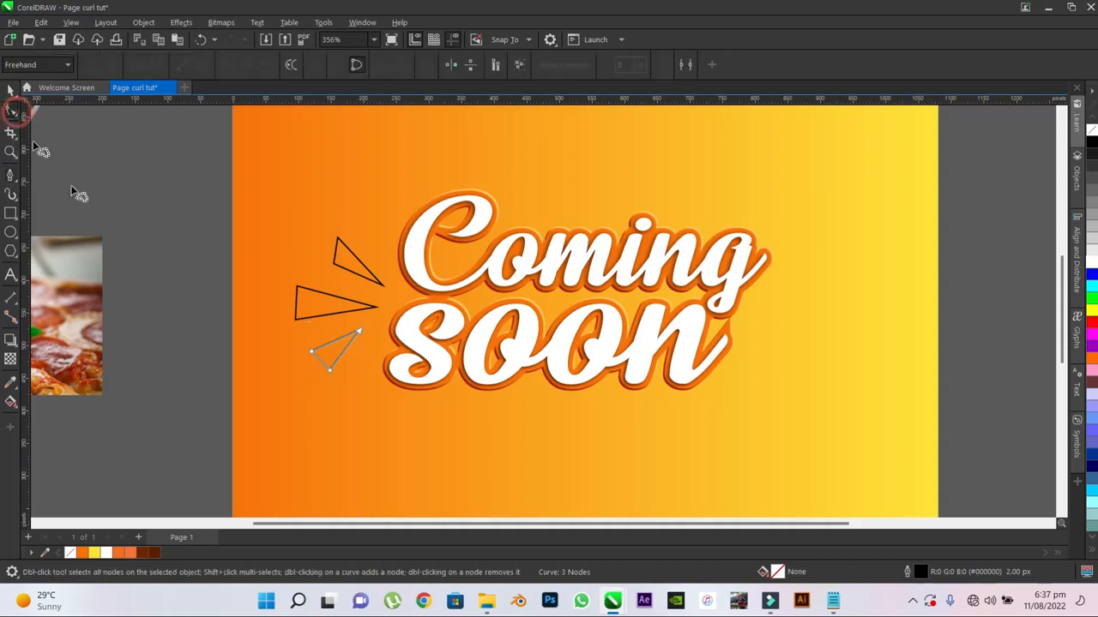
left_click_drag(312, 353, 337, 357)
left_click(318, 307)
left_click_drag(297, 286, 307, 290)
left_click_drag(296, 320, 308, 318)
left_click(335, 263)
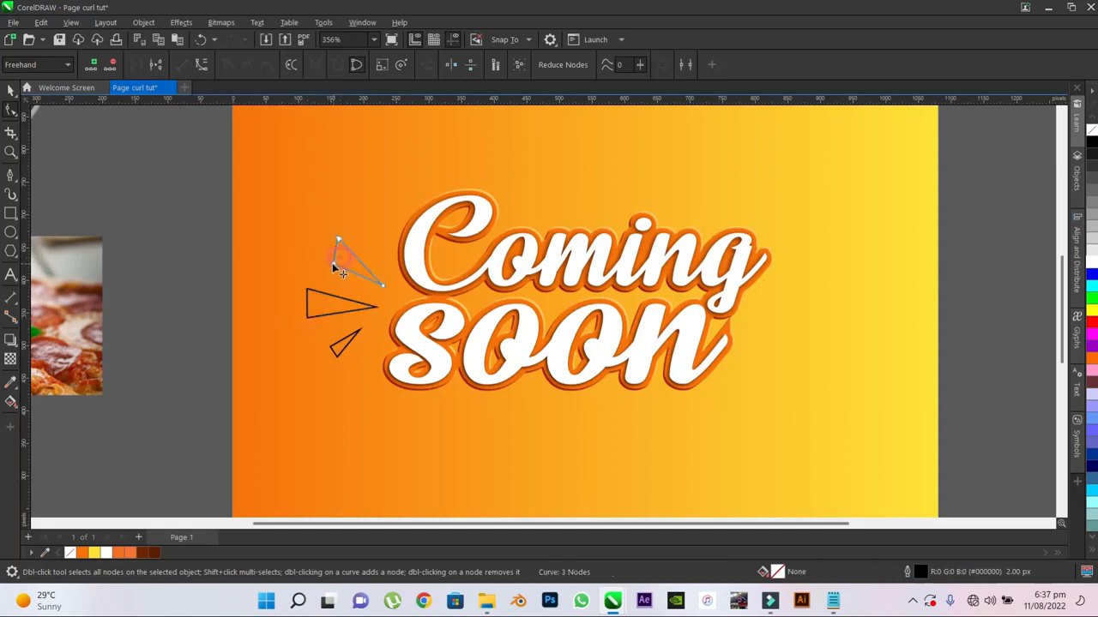
left_click_drag(334, 264, 328, 259)
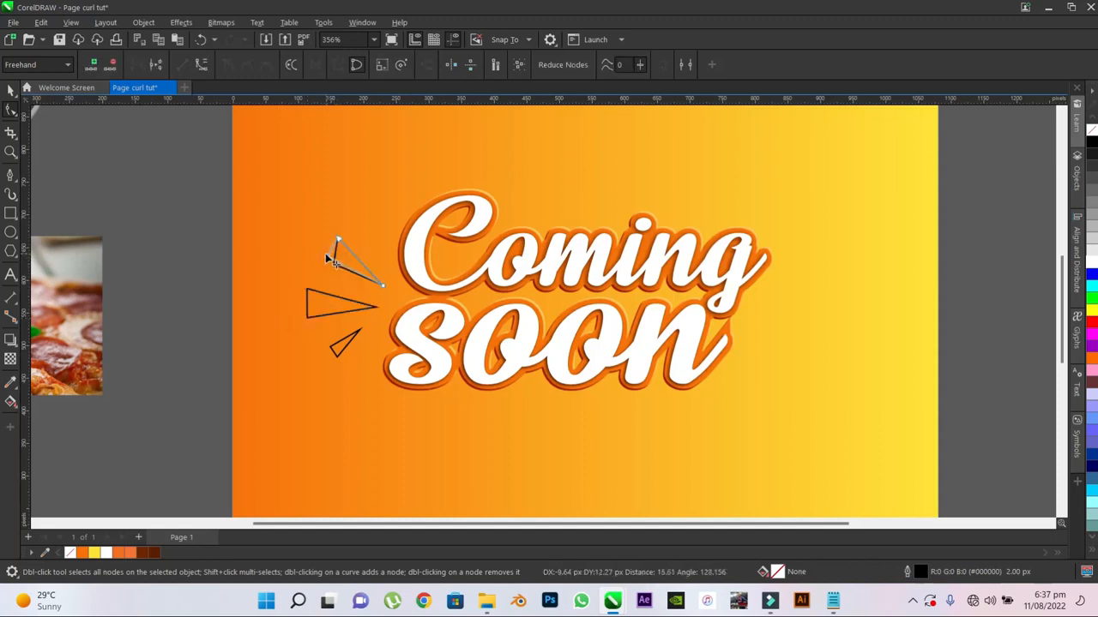
- Rotate the upper triangle about 14° clockwise around its tip nearest the headline
left_click(11, 91)
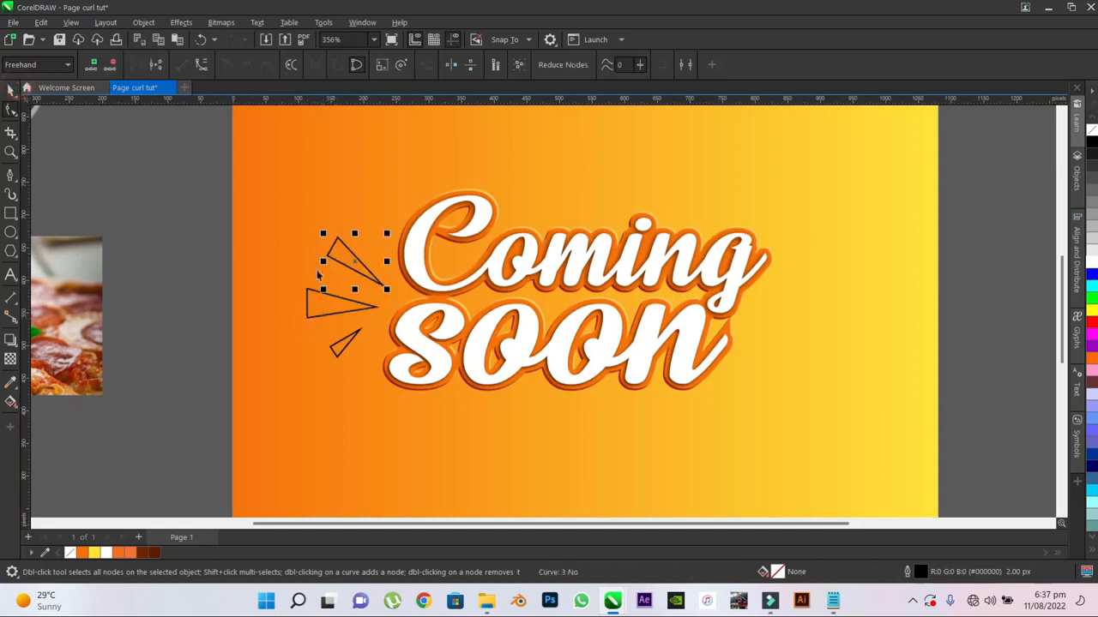
left_click(355, 260)
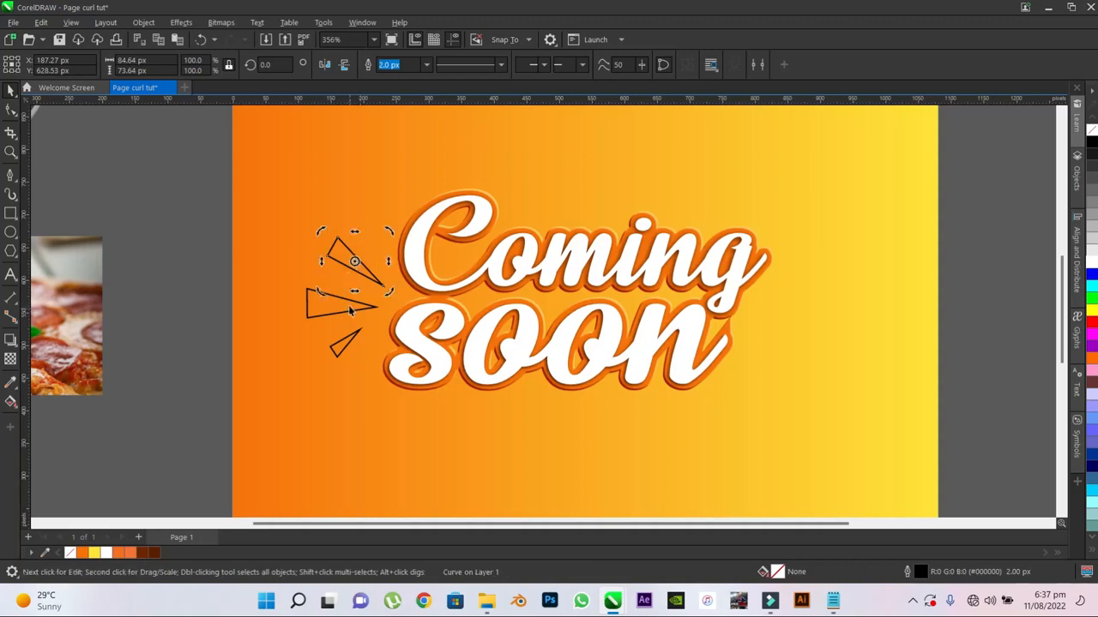
mouse_move(354, 261)
left_mouse_down()
mouse_move(361, 255)
mouse_move(384, 289)
mouse_move(364, 257)
mouse_move(383, 286)
left_mouse_up()
mouse_move(389, 228)
left_mouse_down()
mouse_move(404, 227)
mouse_move(401, 244)
left_mouse_up()
left_click(367, 264)
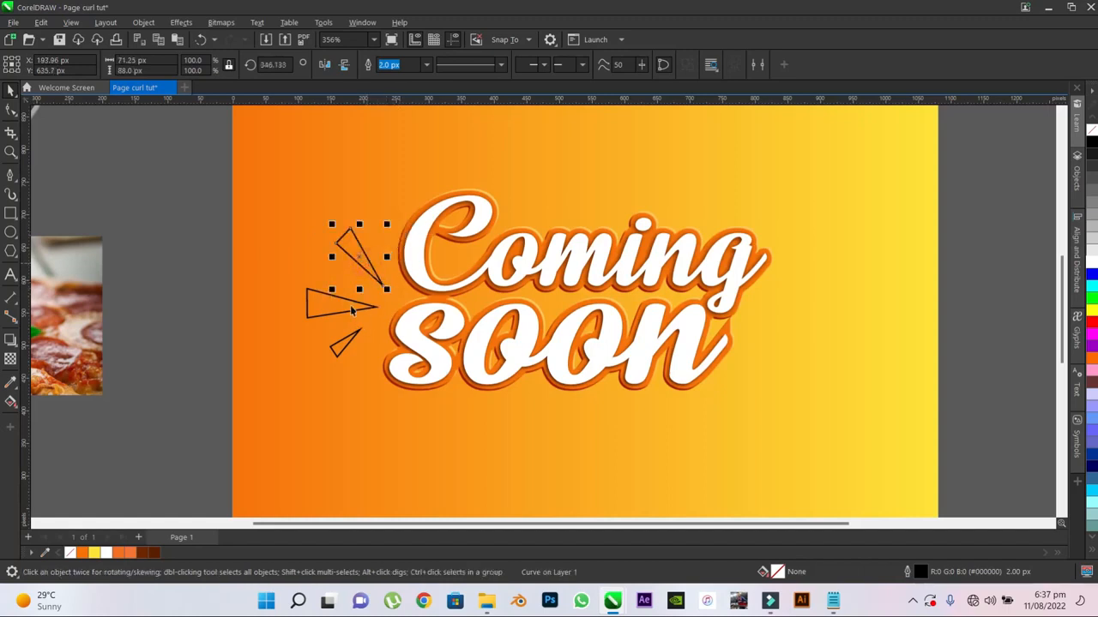
- Move the middle triangle slightly up and left to about X 156 px, Y 584 px
left_click(345, 308)
left_click_drag(343, 308, 336, 296)
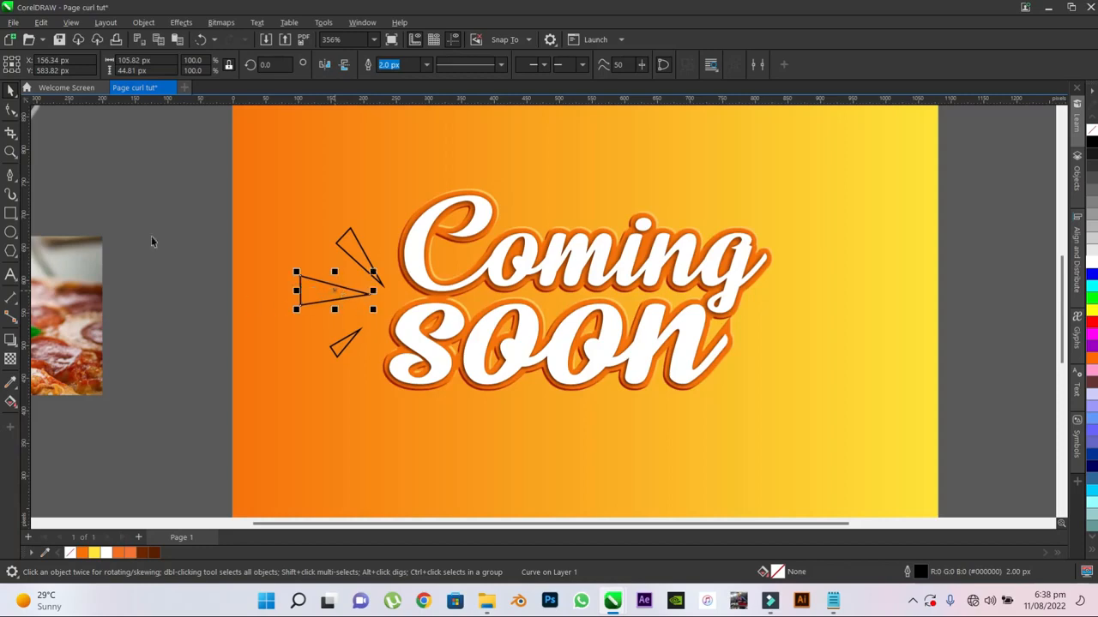
left_click(152, 240)
- Fill the three triangles beside the headline with white and give them an orange #F67205 outline
scroll(320, 237, "down", 3)
scroll(340, 315, "up", 2)
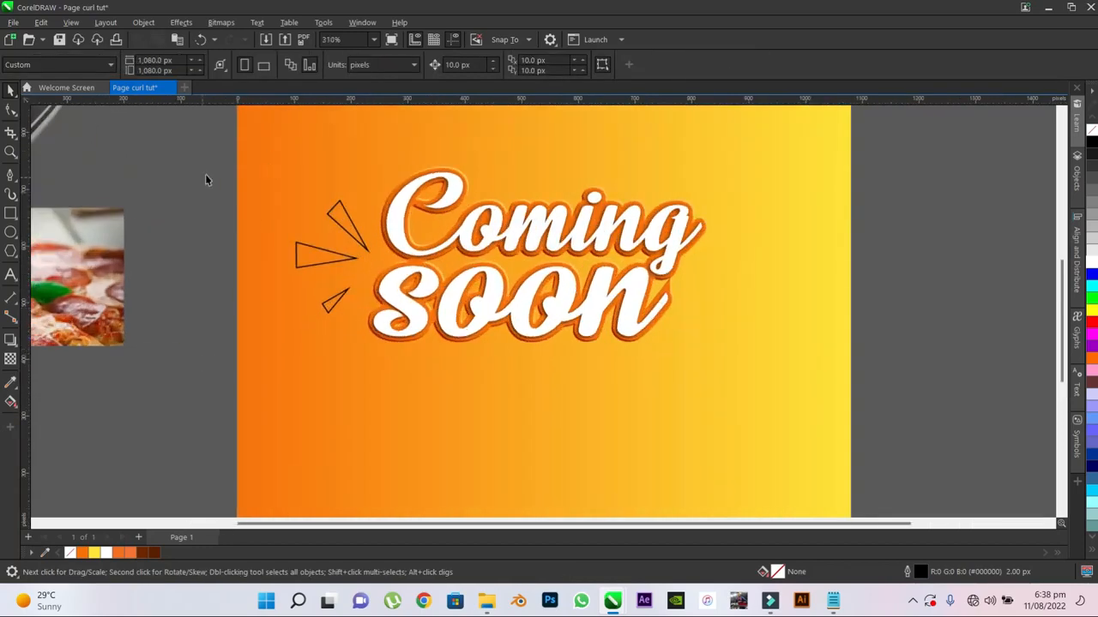
left_click_drag(206, 167, 374, 367)
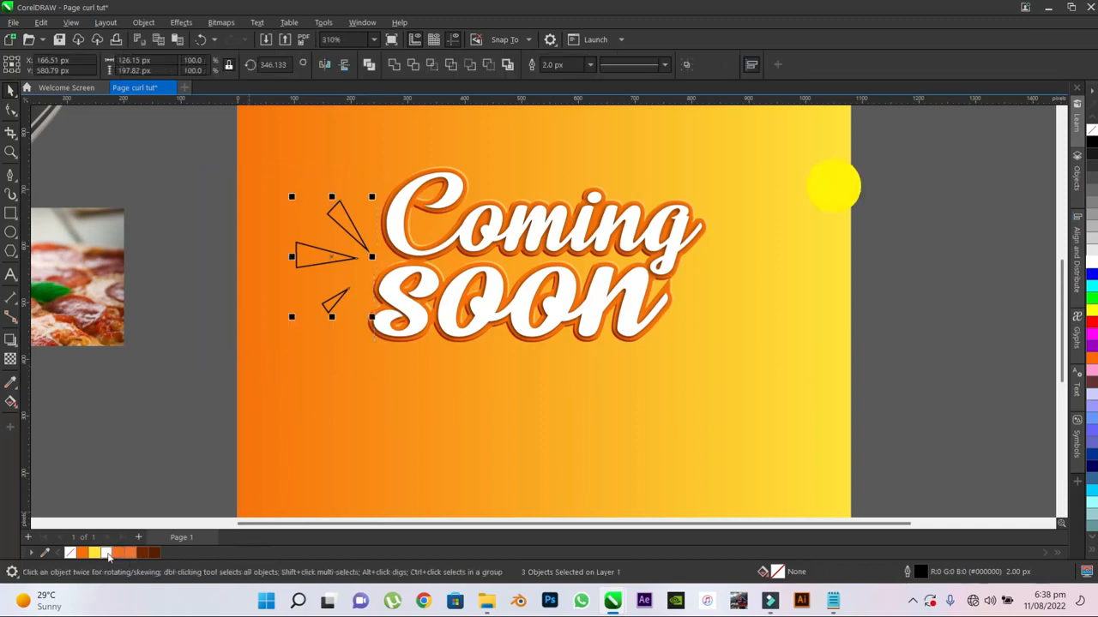
left_click(107, 553)
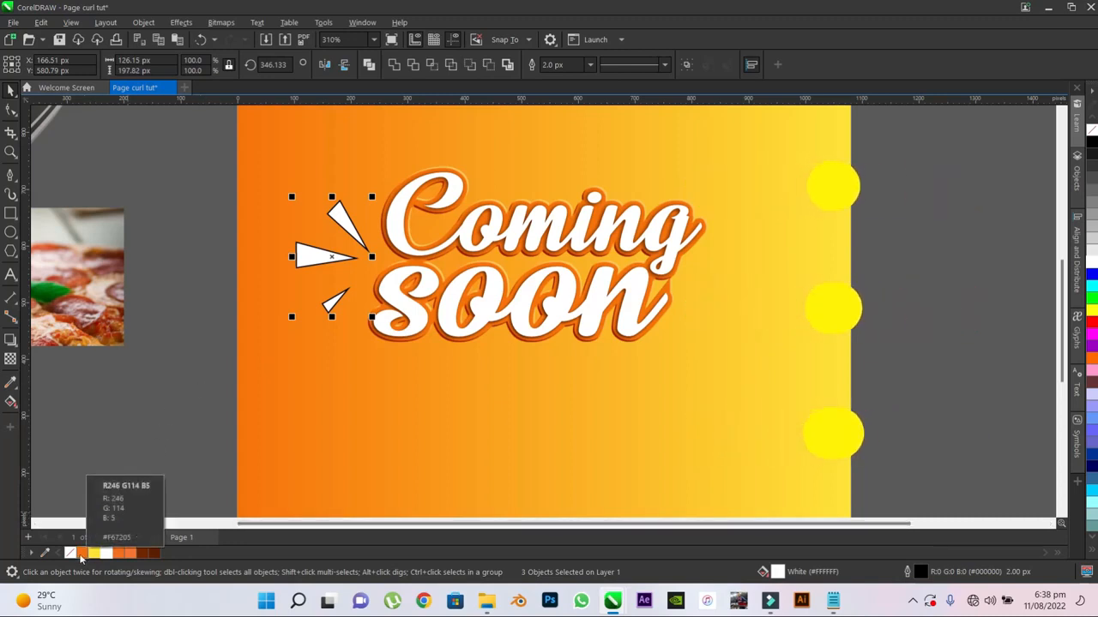
right_click(82, 553)
- Set the outline width of the three triangles to 5 px
scroll(334, 226, "up", 2)
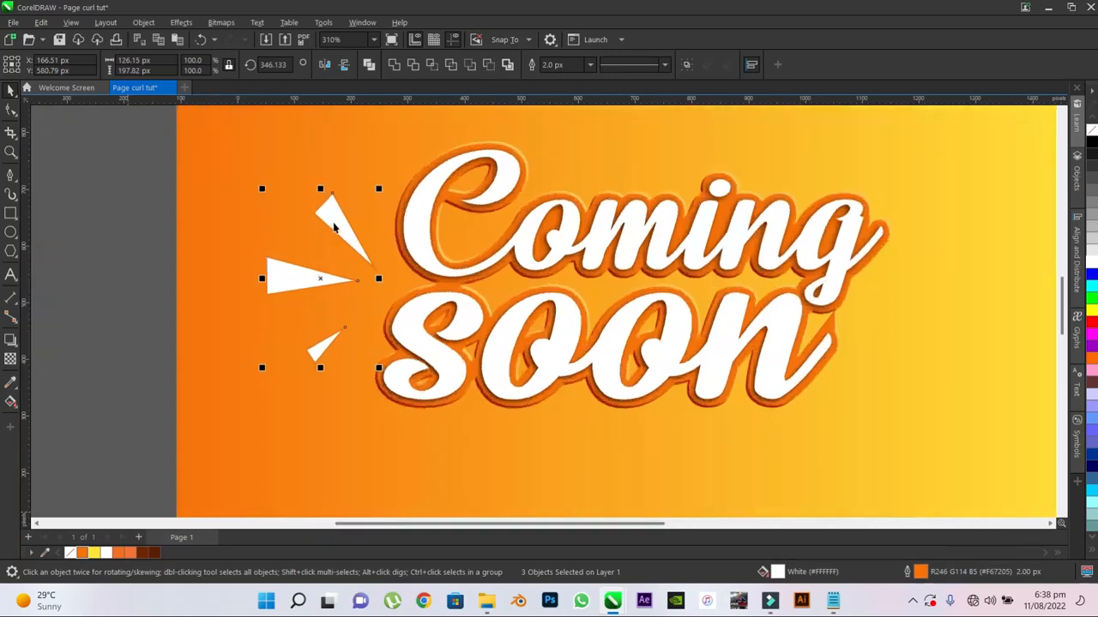
scroll(335, 226, "up", 3)
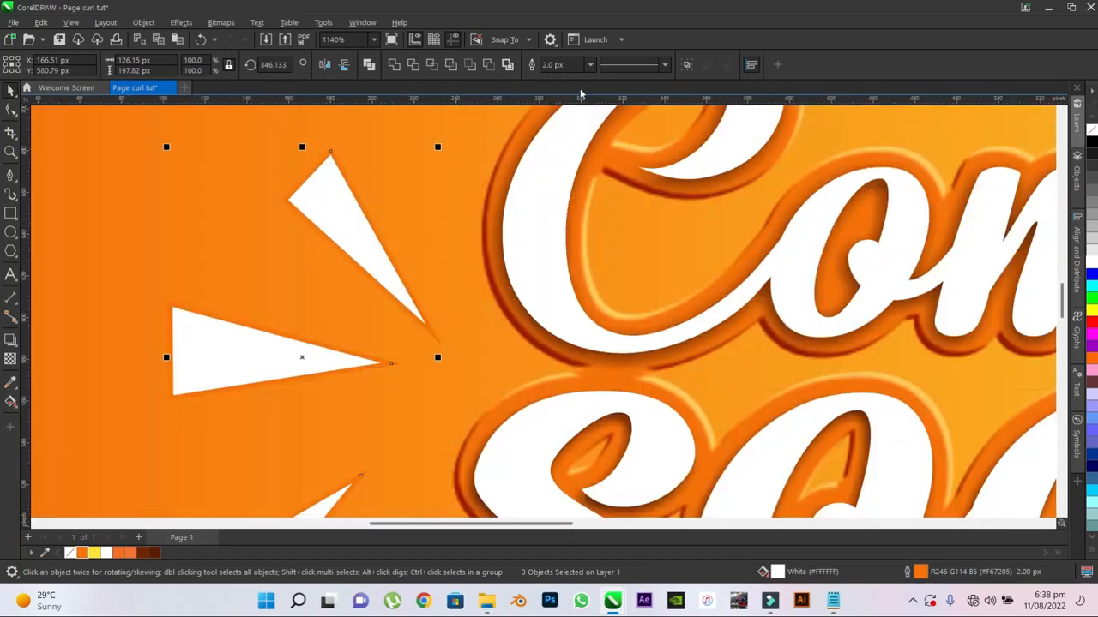
left_click(549, 65)
left_click(589, 66)
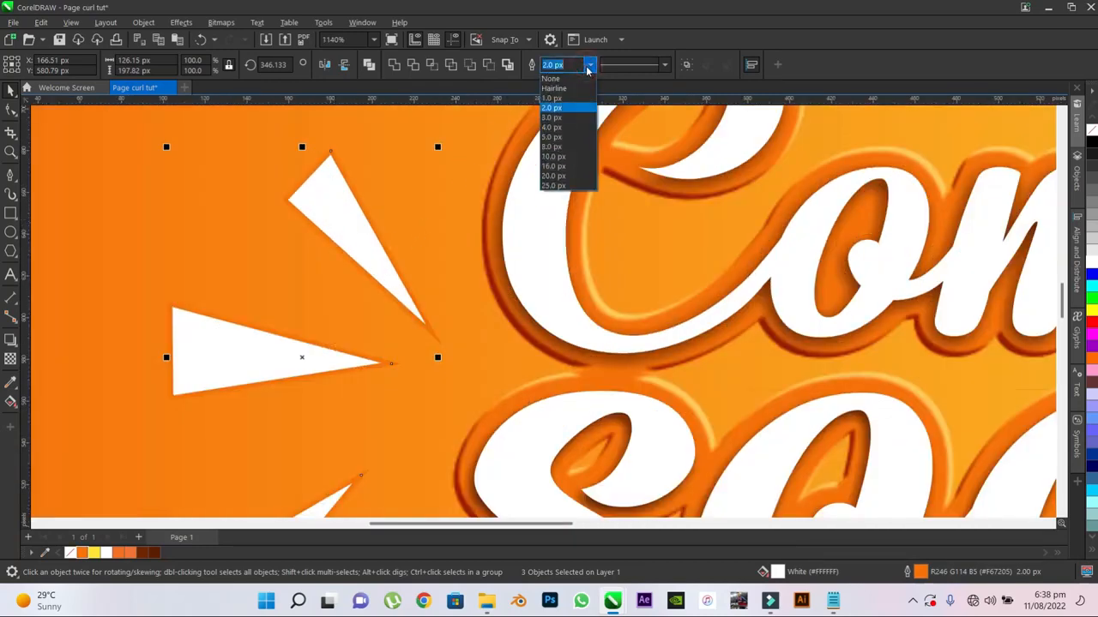
left_click(553, 138)
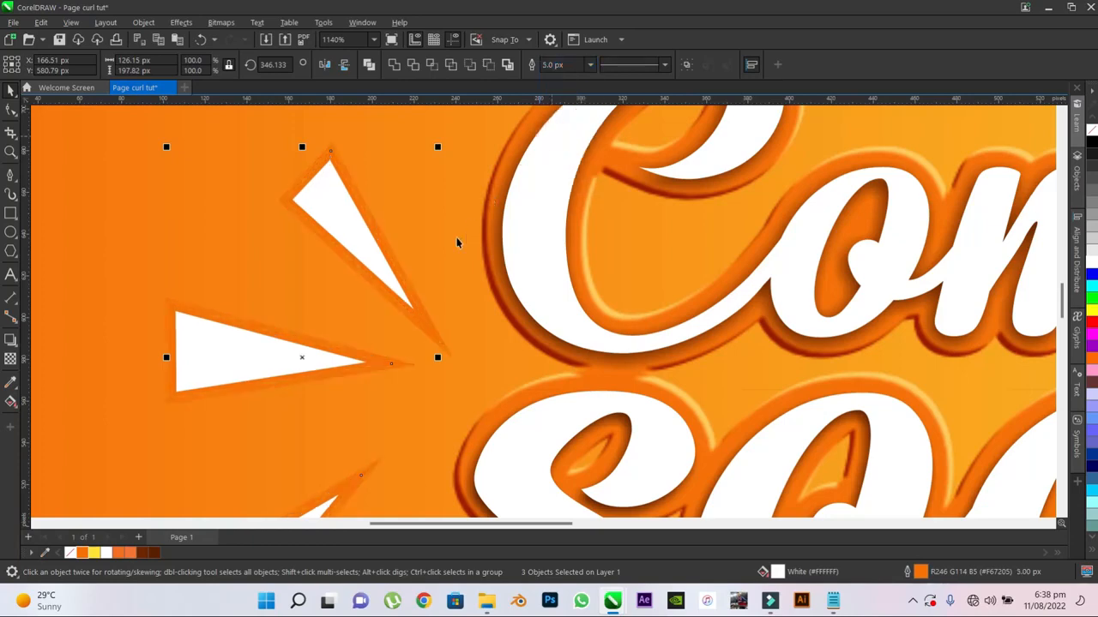
scroll(326, 215, "down", 3)
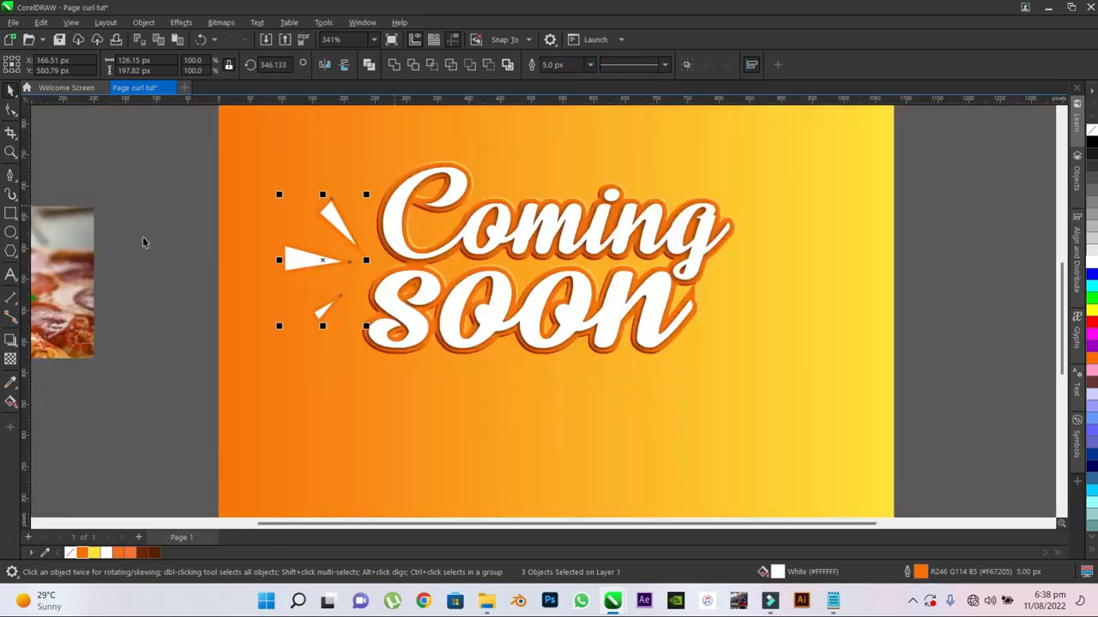
left_click(143, 238)
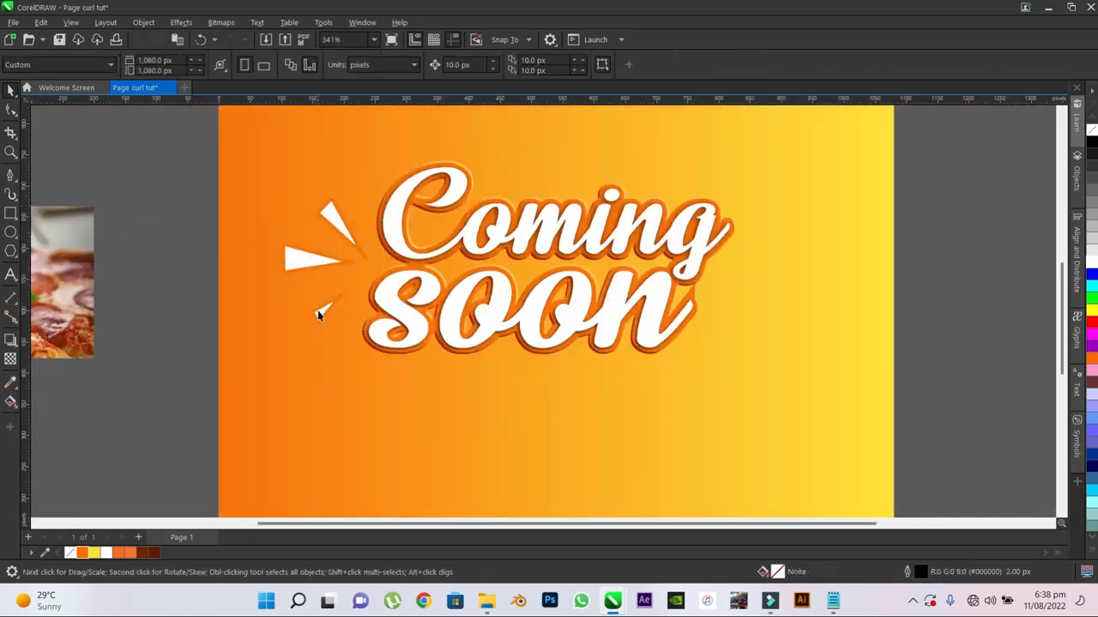
- Nudge the lower and upper triangles slightly up and move the middle one up and left to about X 145 px, Y 591 px
left_click(317, 314)
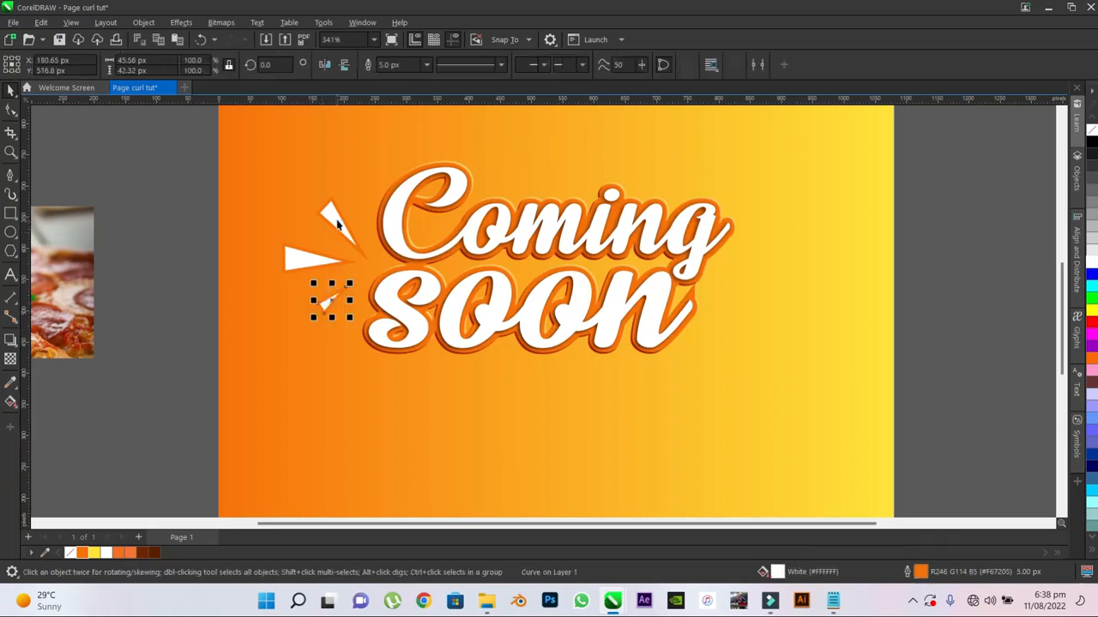
left_click_drag(337, 225, 337, 211)
left_click(312, 262)
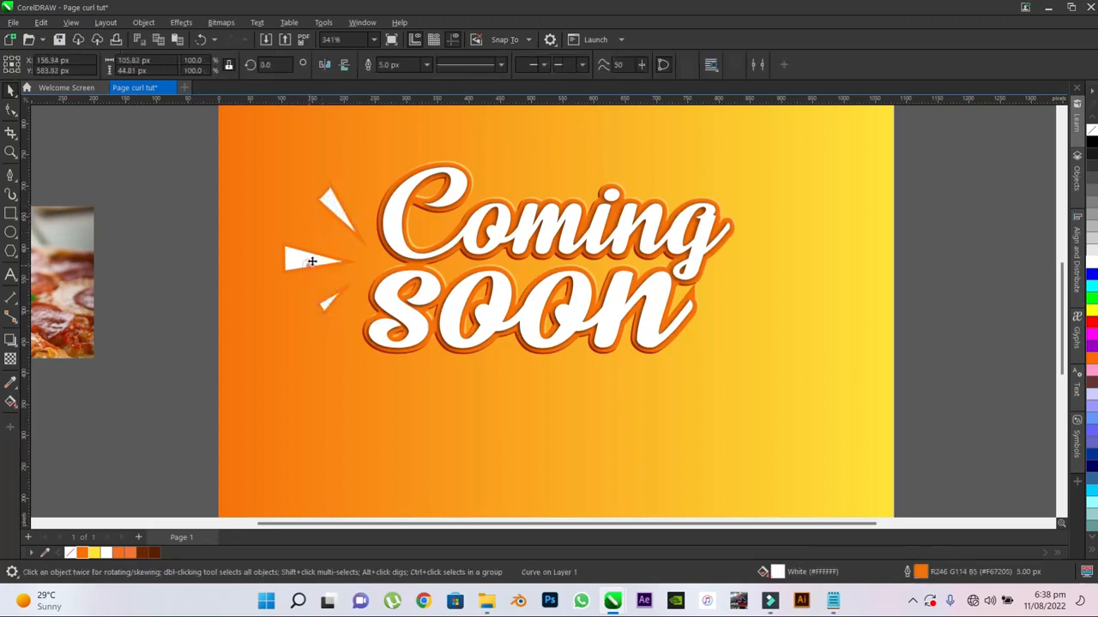
left_click_drag(311, 262, 301, 255)
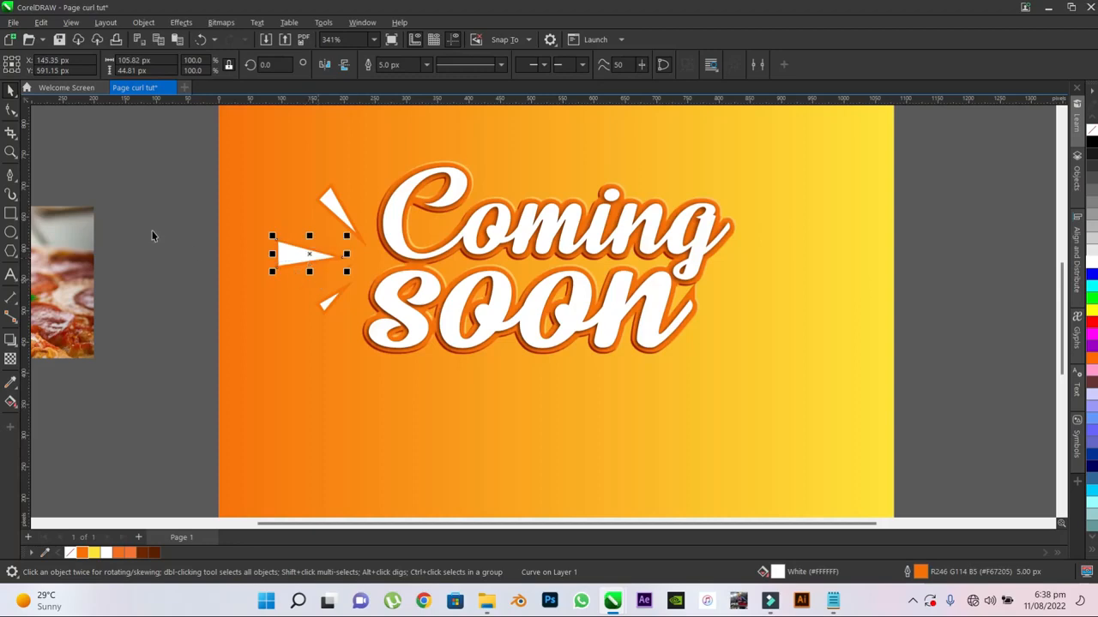
left_click(115, 223)
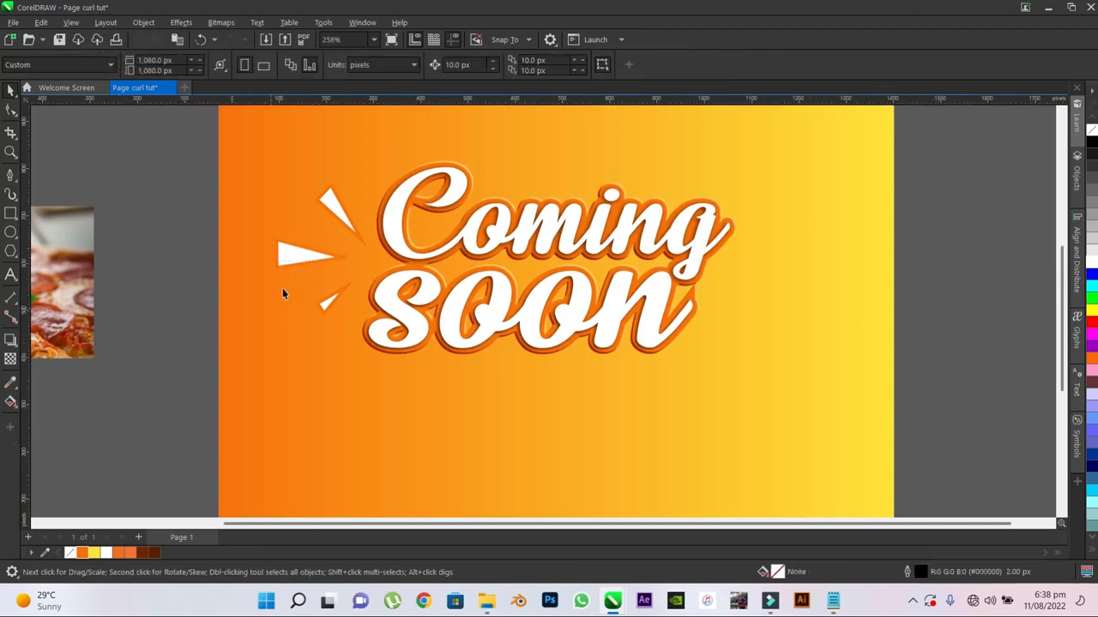
scroll(317, 269, "down", 1)
scroll(318, 269, "up", 2)
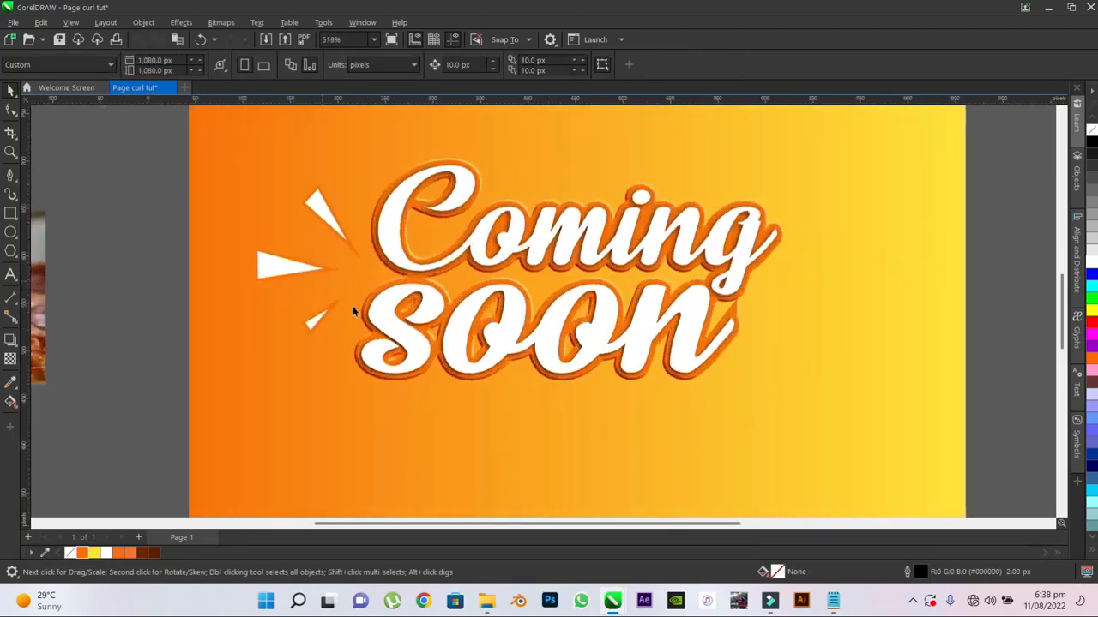
scroll(352, 309, "up", 2)
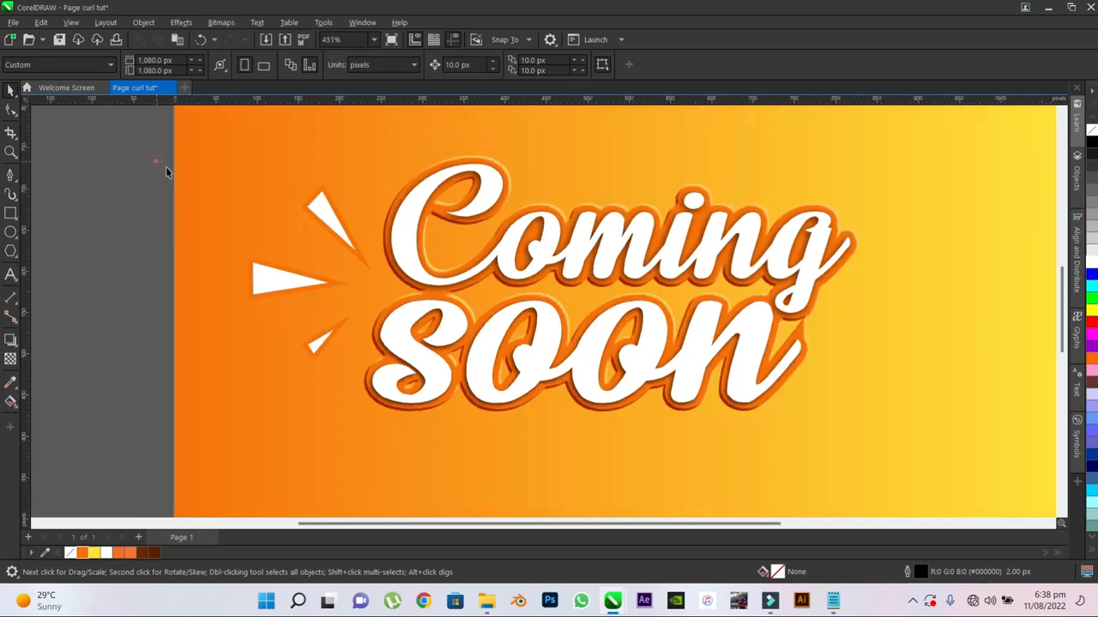
- Start an Emboss effect on the three triangles together, using the original color with depth 5 and level 15
left_click_drag(166, 172, 355, 307)
left_click_drag(374, 383, 375, 382)
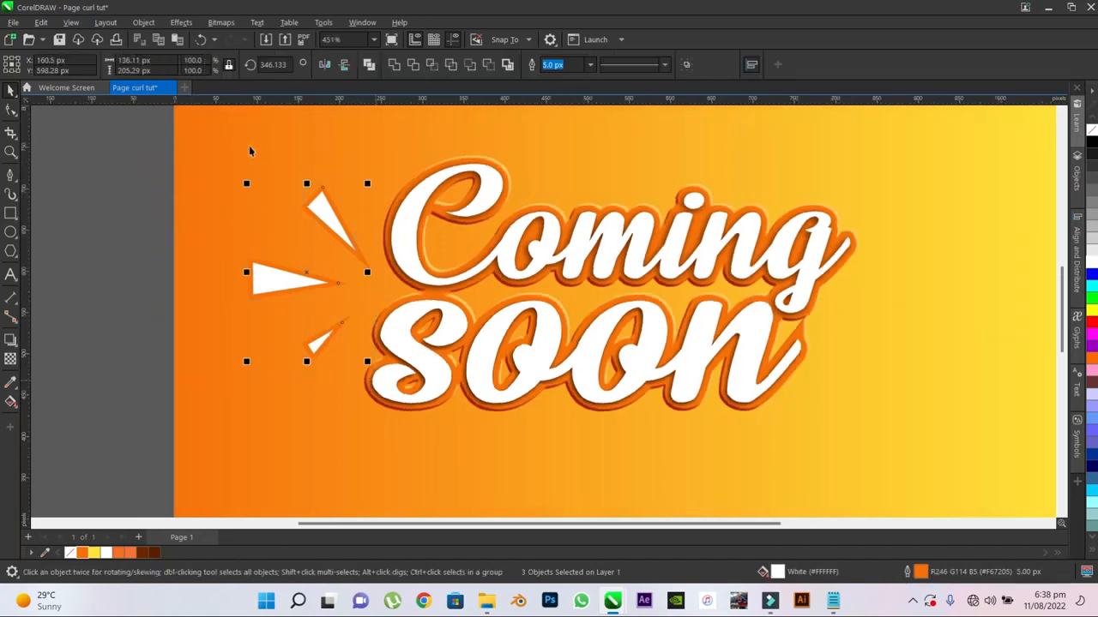
left_click(178, 22)
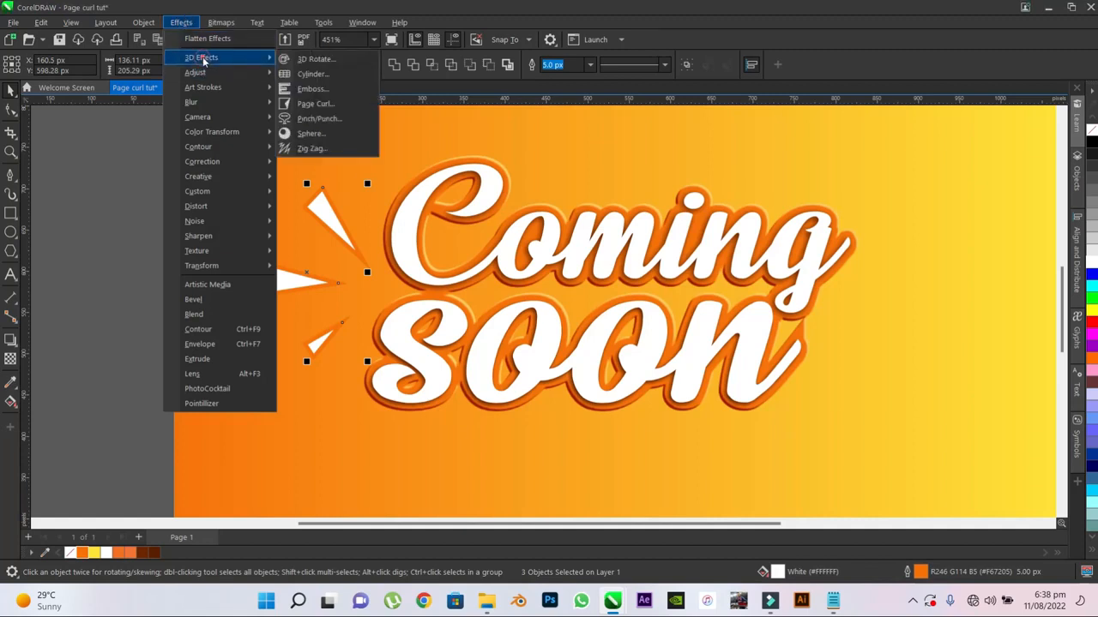
left_click(311, 90)
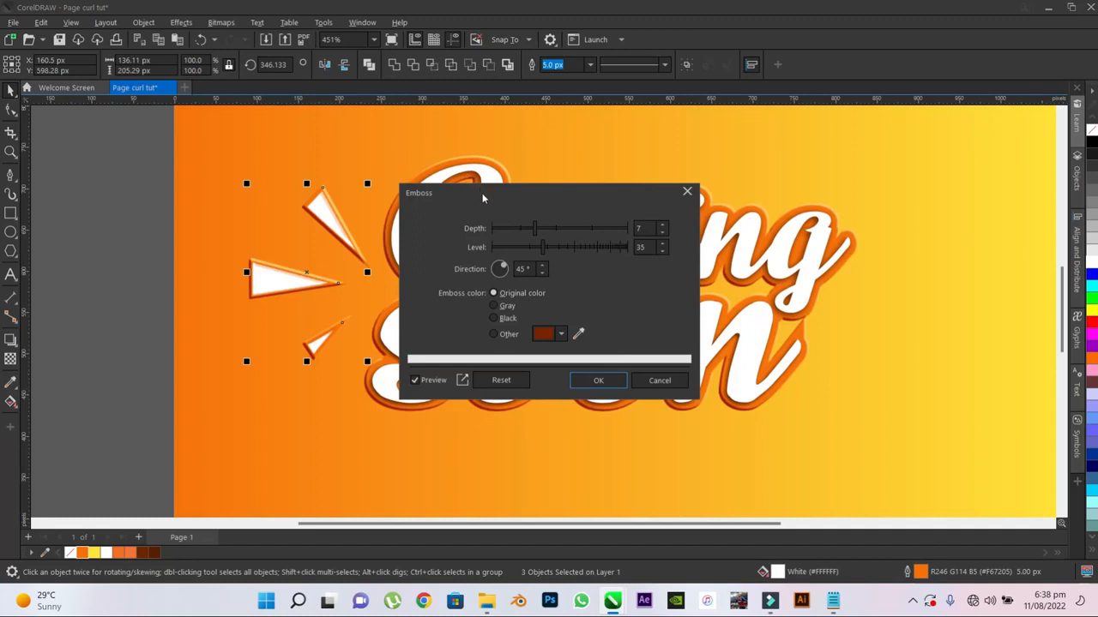
left_click_drag(483, 194, 643, 198)
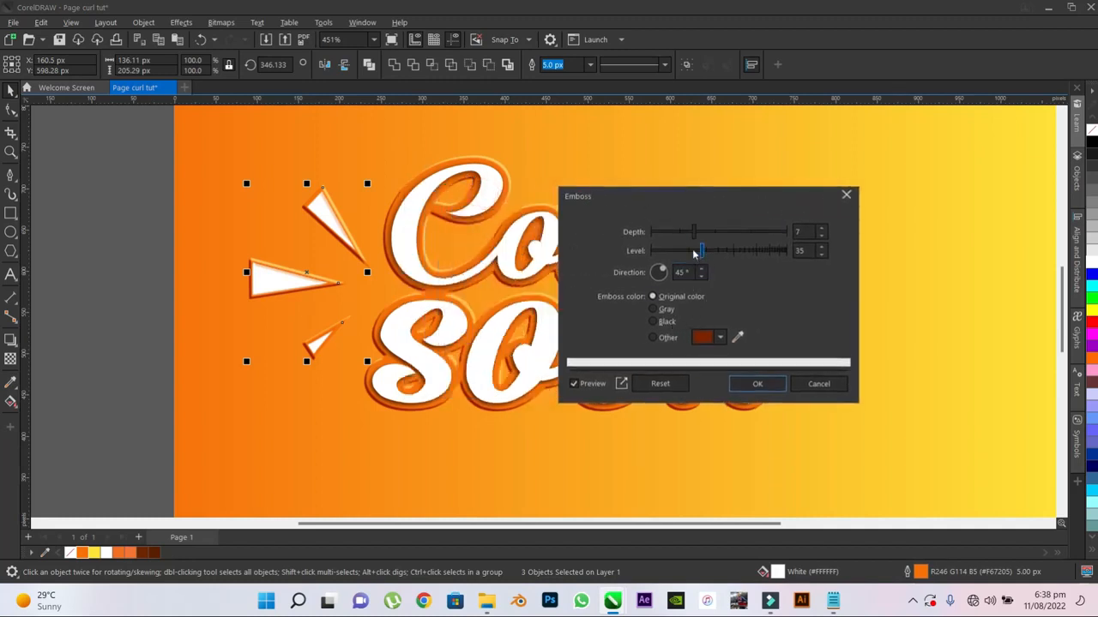
left_click_drag(693, 252, 678, 255)
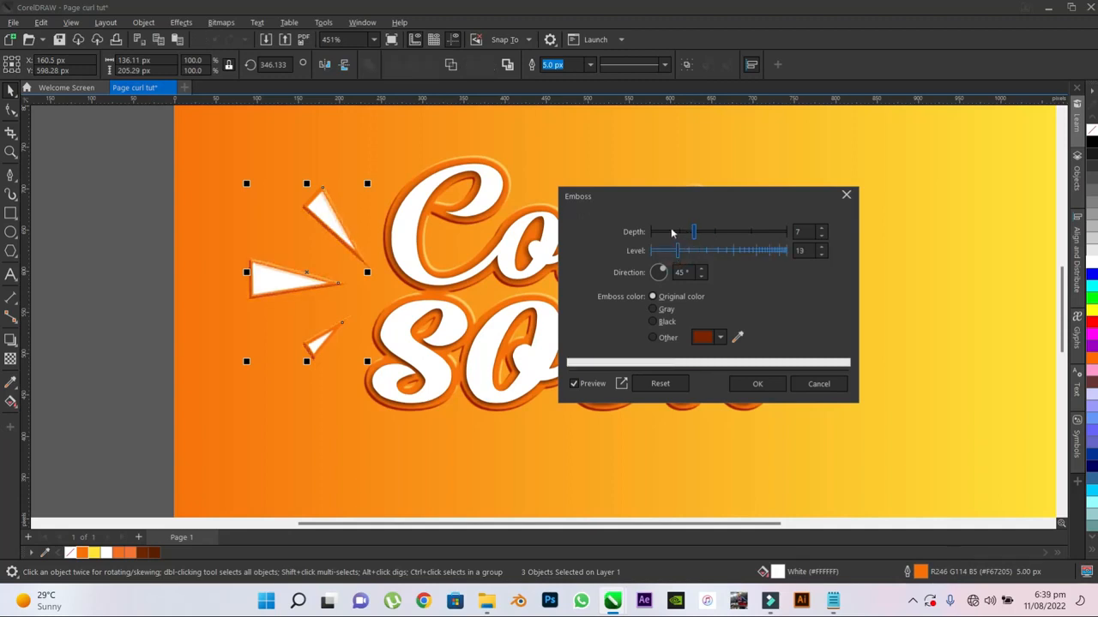
left_click(725, 232)
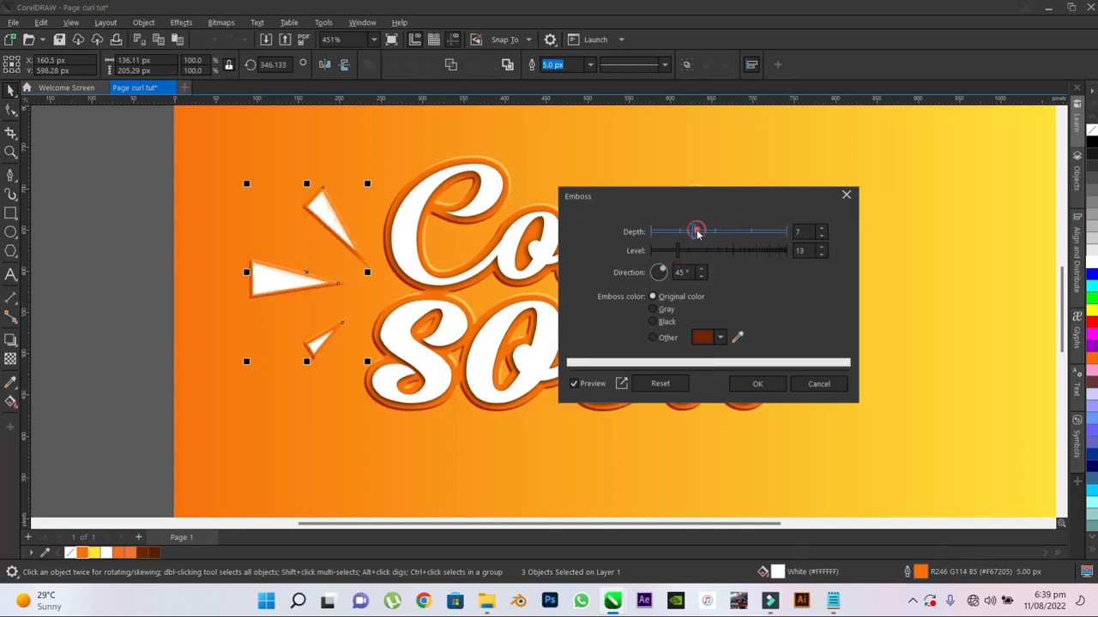
left_click_drag(697, 232, 698, 232)
double_click(797, 231)
type("5")
left_click(798, 250)
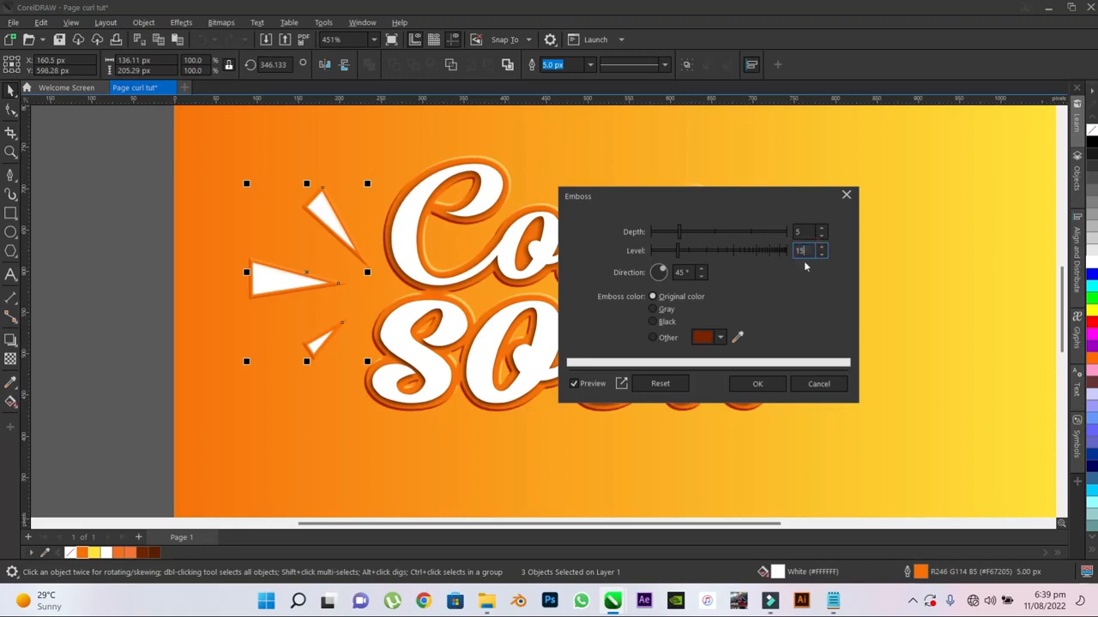
double_click(804, 233)
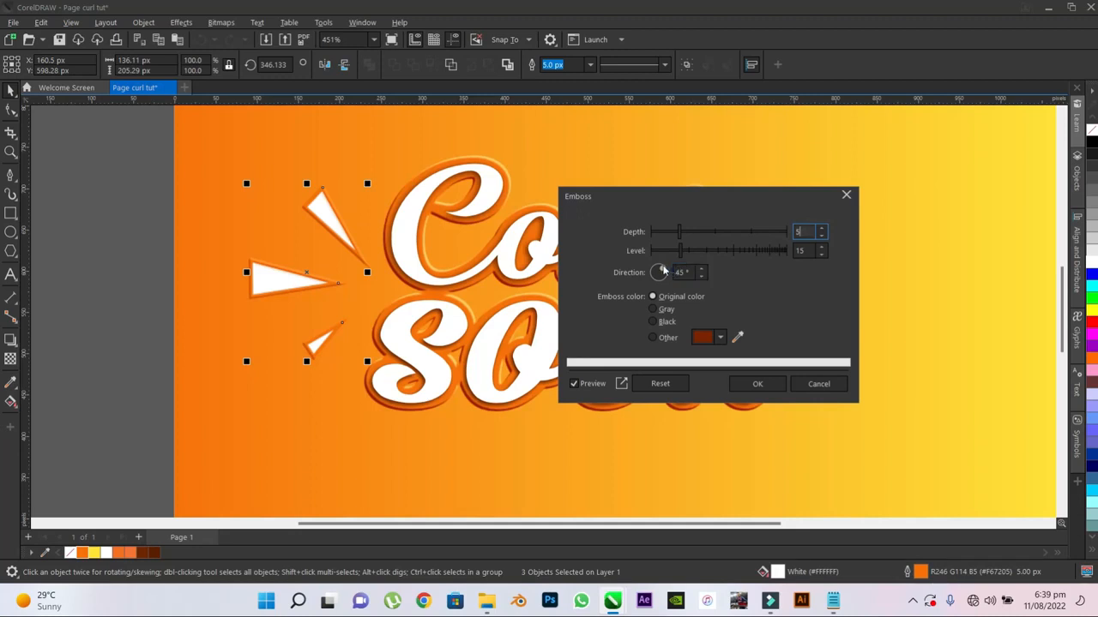
- Try emboss directions of 142° and 281° on the triangles, ending with the light pointing almost horizontally to the right
left_click_drag(663, 270, 655, 268)
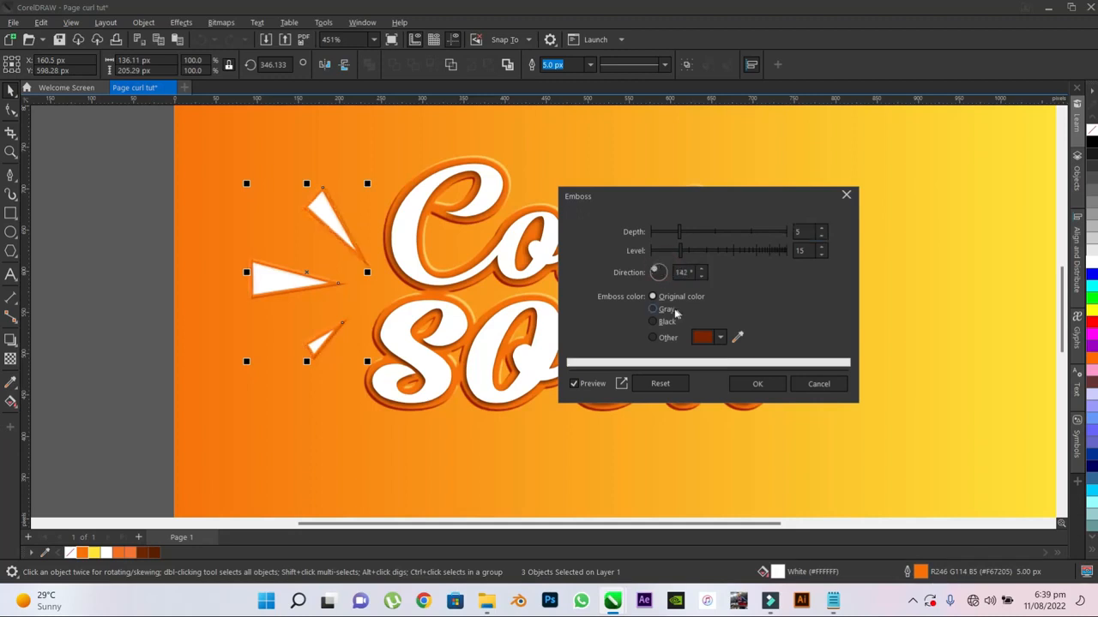
left_click_drag(655, 273, 661, 286)
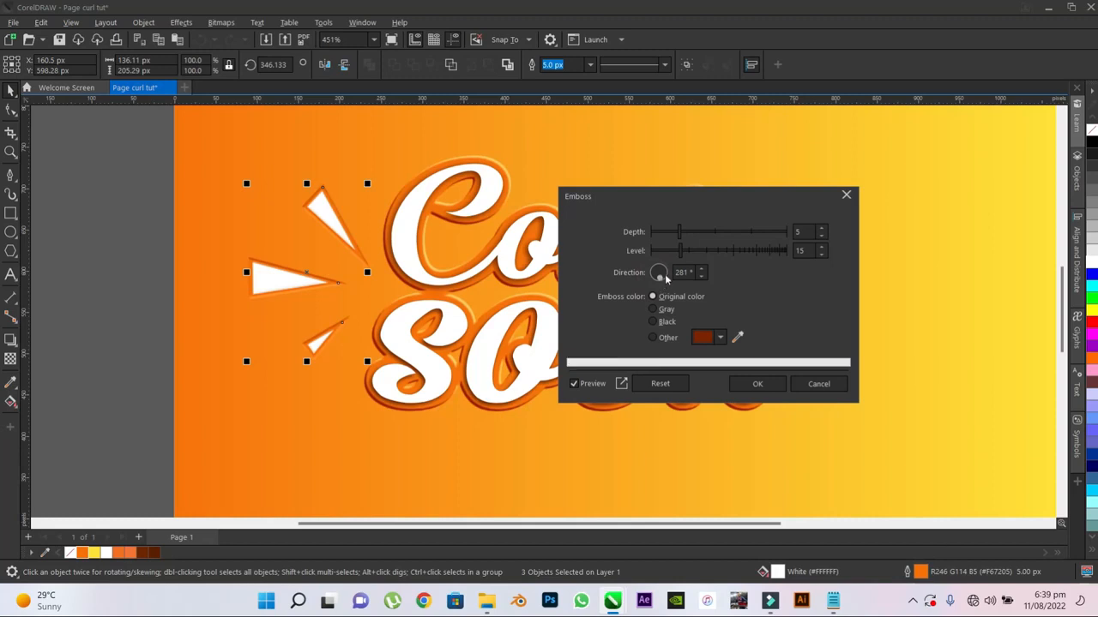
left_click_drag(662, 279, 672, 274)
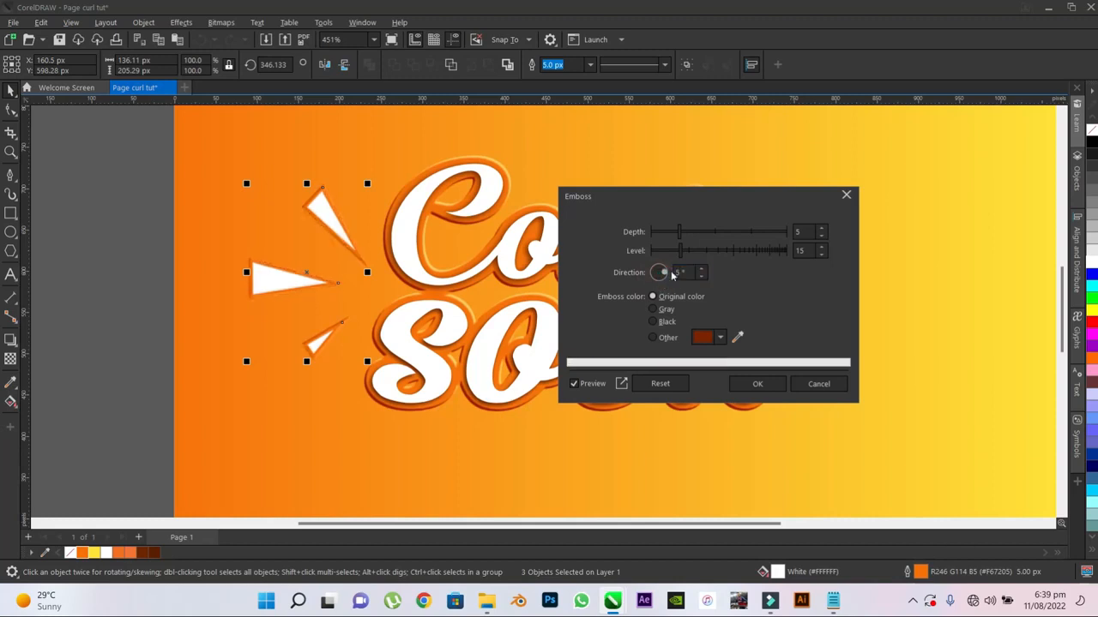
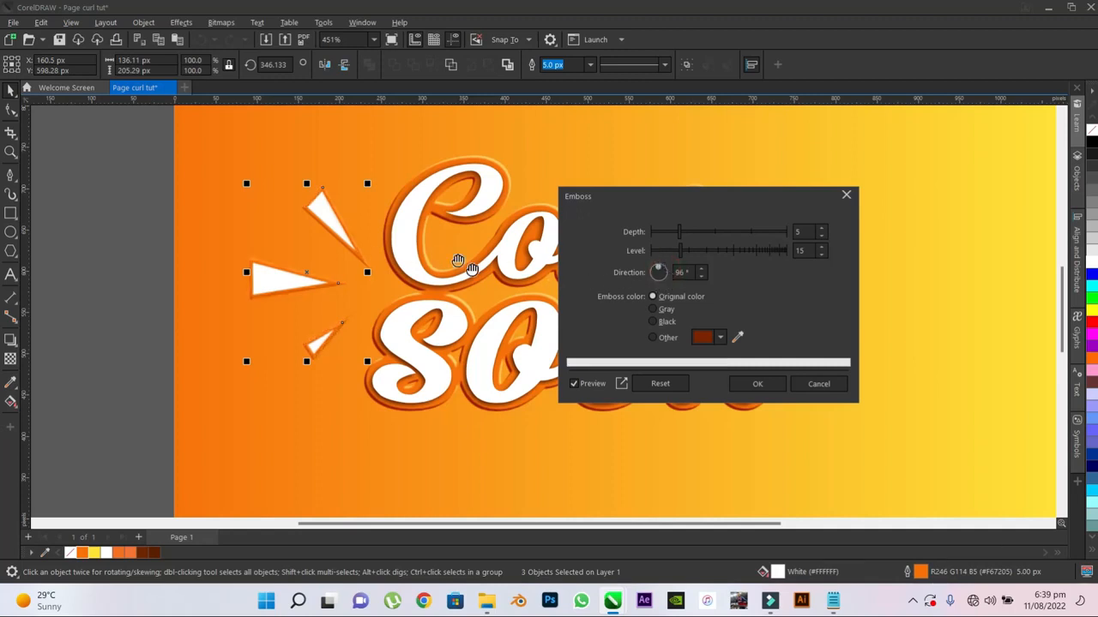
- Apply the emboss to the three triangles with the direction at 96° and group the embossed triangles
left_click(757, 383)
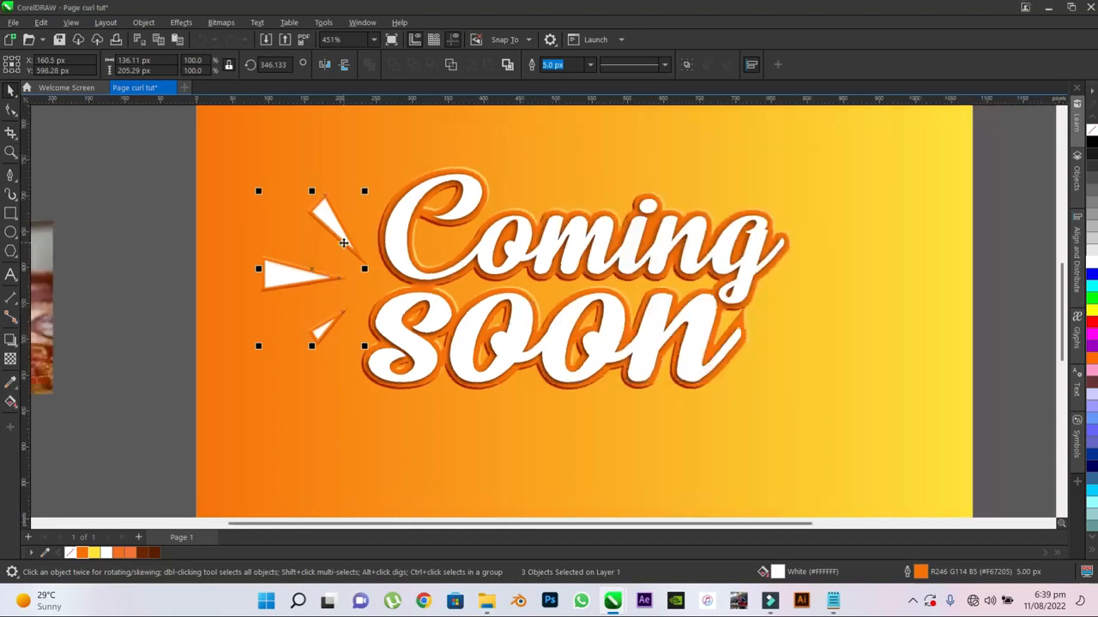
scroll(343, 243, "down", 4)
left_click(197, 192)
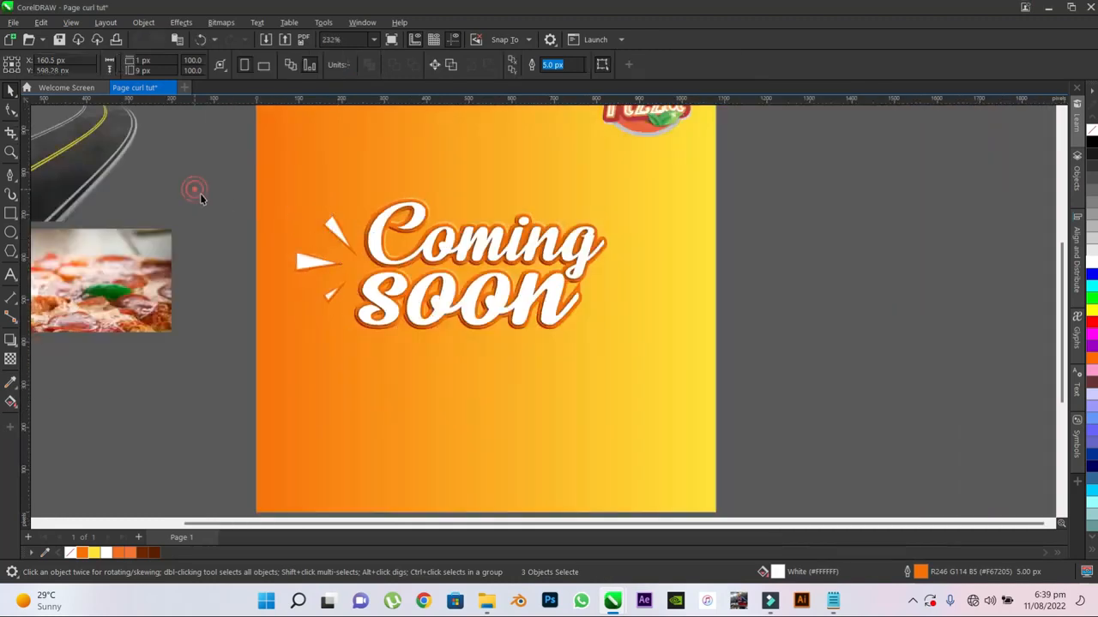
left_click_drag(209, 183, 359, 318)
key("ctrl+g")
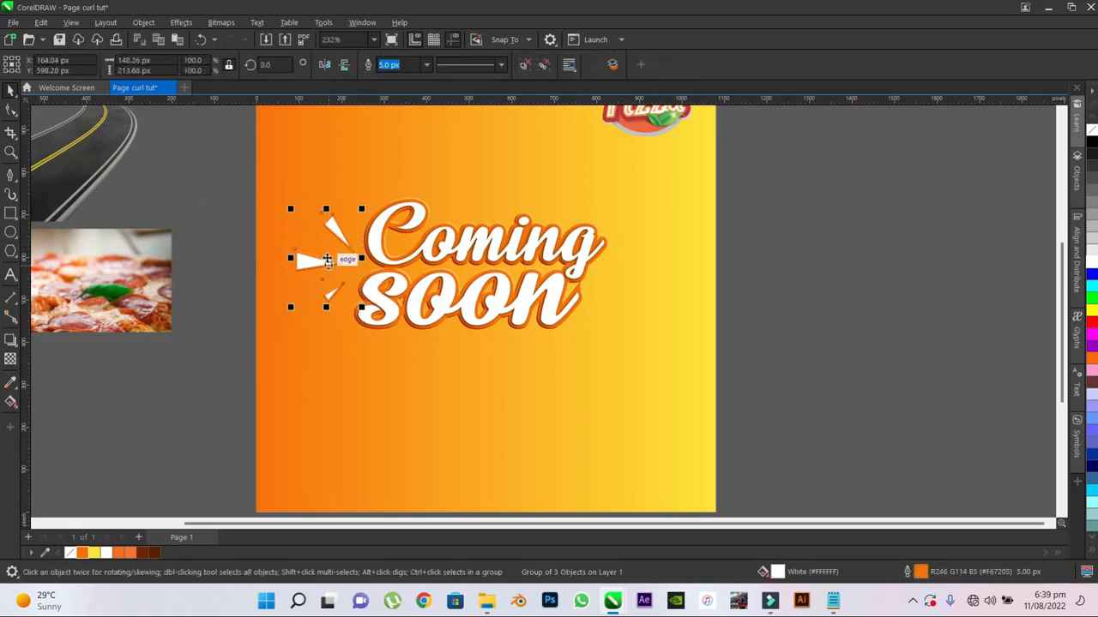
- Copy the triangle group to the right of the headline and mirror the copy horizontally and vertically
left_click_drag(327, 260, 633, 283)
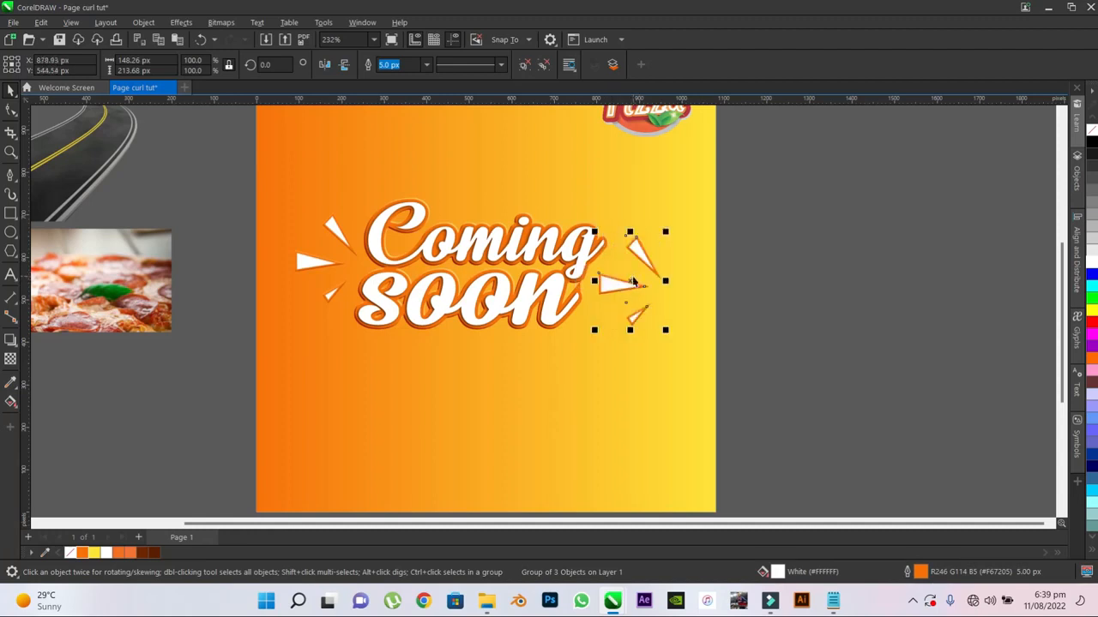
left_click(325, 66)
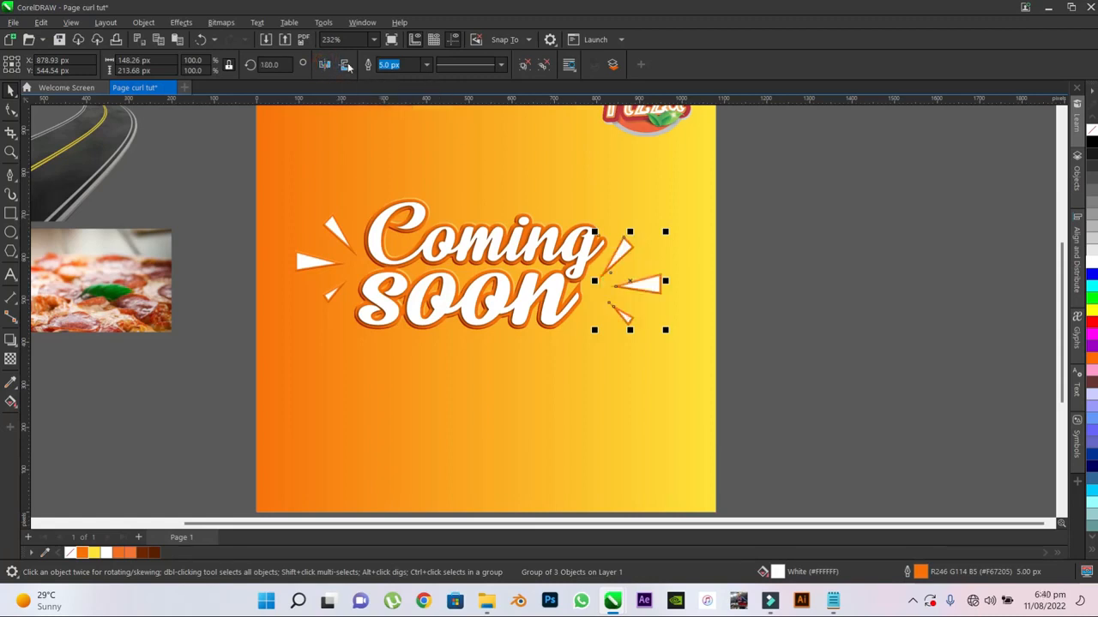
left_click(344, 66)
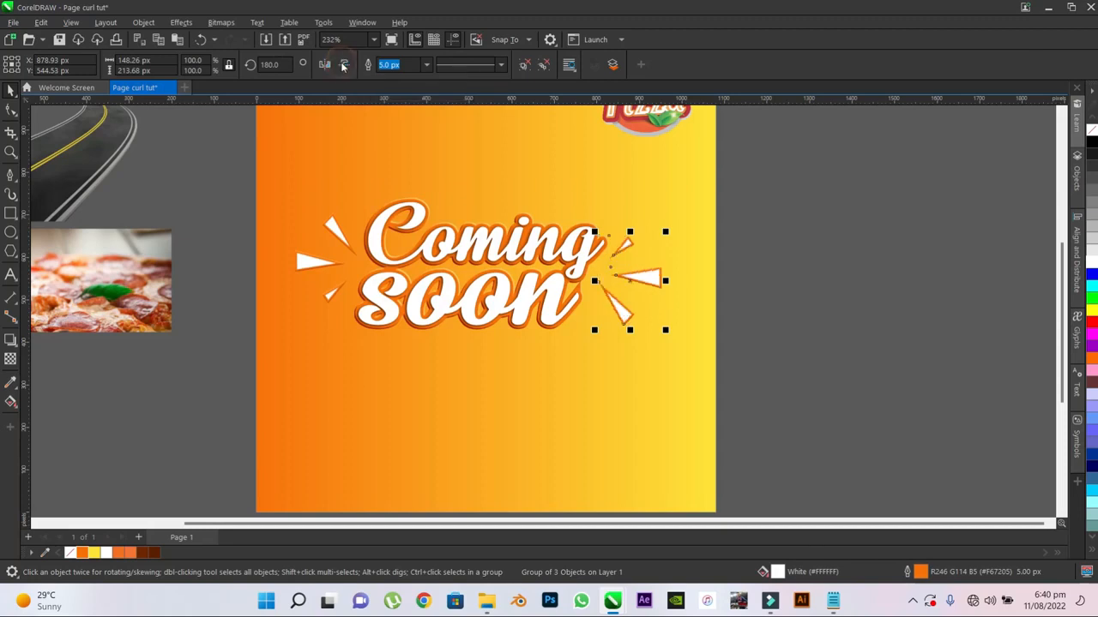
left_click(767, 239)
- Move the mirrored triangle group up beside the headline to about X 895 px, Y 580 px
left_click(637, 266)
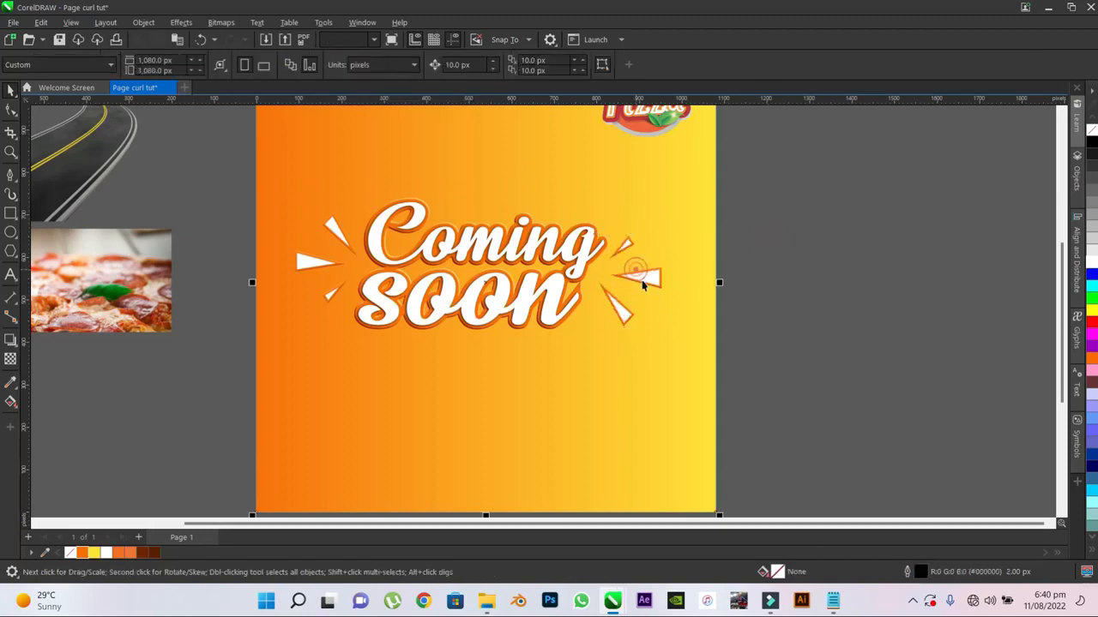
left_click(641, 279)
left_click_drag(641, 278, 649, 262)
left_click(789, 223)
left_click(659, 263)
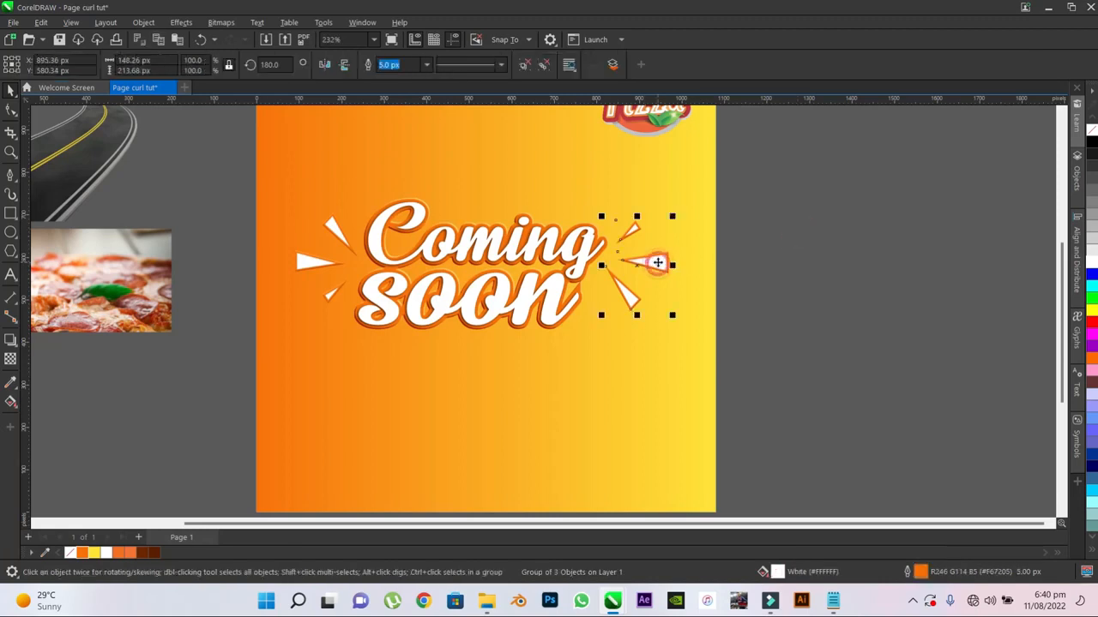
left_click(768, 230)
- Move the small upper triangle of the mirrored group up and left, raise and tilt the middle one, and slightly rotate the lower one
scroll(626, 251, "up", 2)
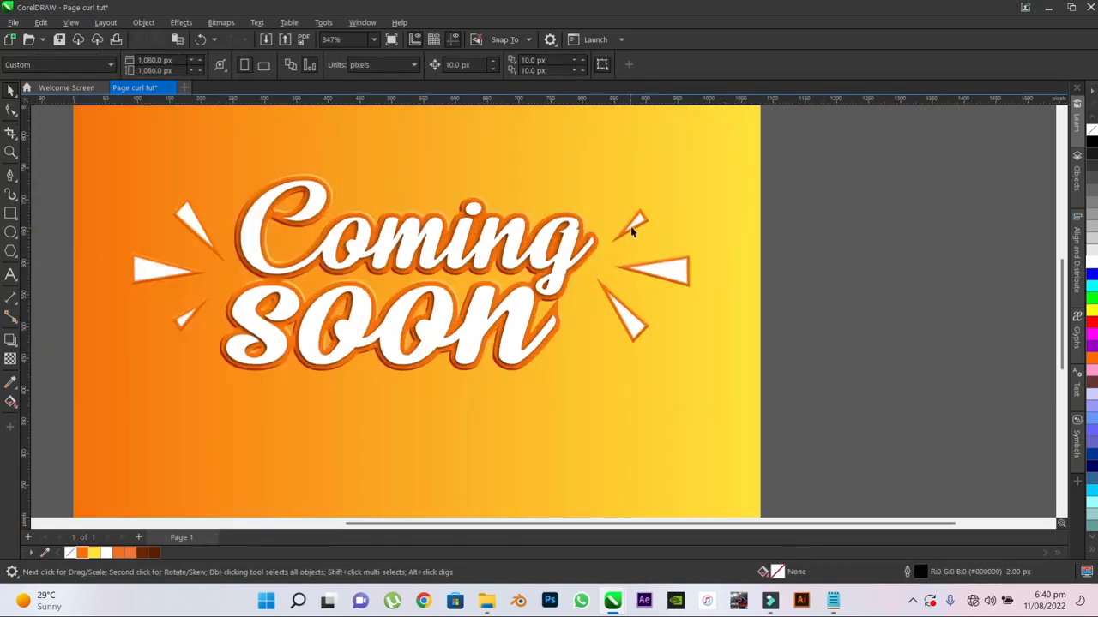
left_click_drag(638, 227, 626, 204)
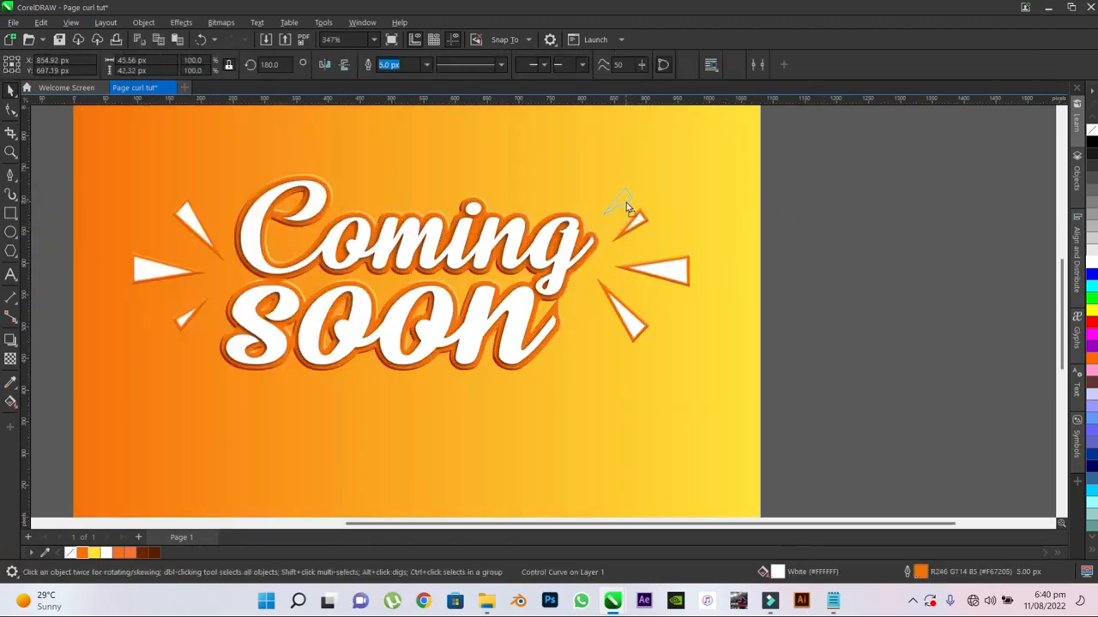
mouse_move(653, 271)
left_mouse_down()
mouse_move(655, 256)
mouse_move(617, 250)
left_mouse_up()
left_click(659, 253)
mouse_move(687, 235)
left_mouse_down()
mouse_move(677, 212)
mouse_move(655, 248)
mouse_move(693, 233)
left_mouse_up()
left_click(664, 243)
left_click(663, 243)
left_click(671, 246)
left_click(627, 326)
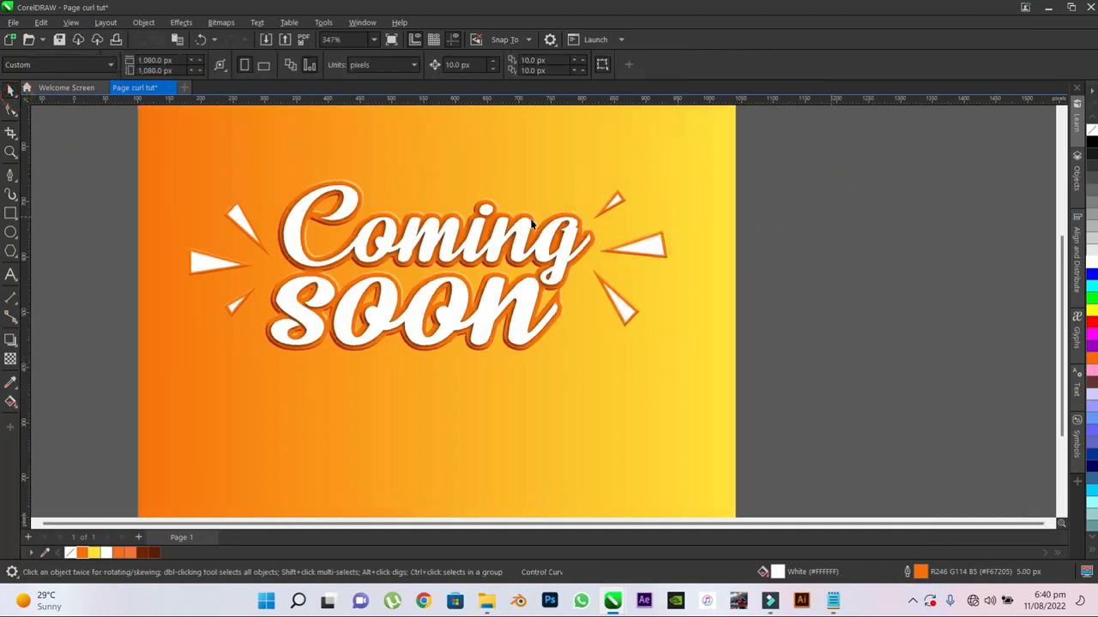
- Place the road image on the poster's lower left under the headline and enlarge it to about 846 × 615 px
scroll(549, 227, "down", 2)
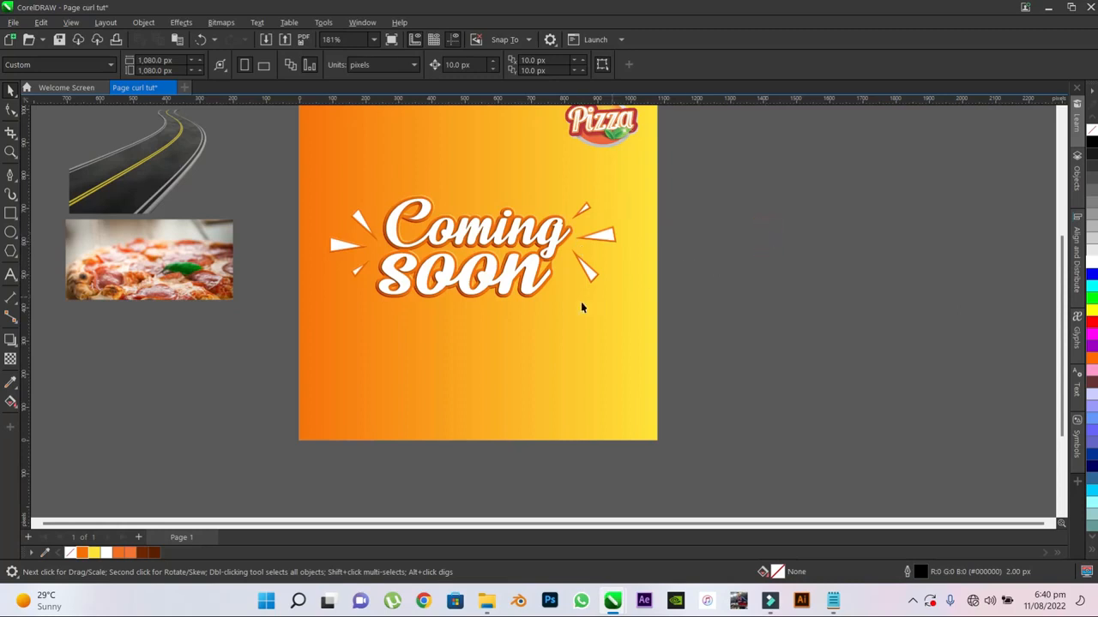
left_click_drag(153, 160, 440, 321)
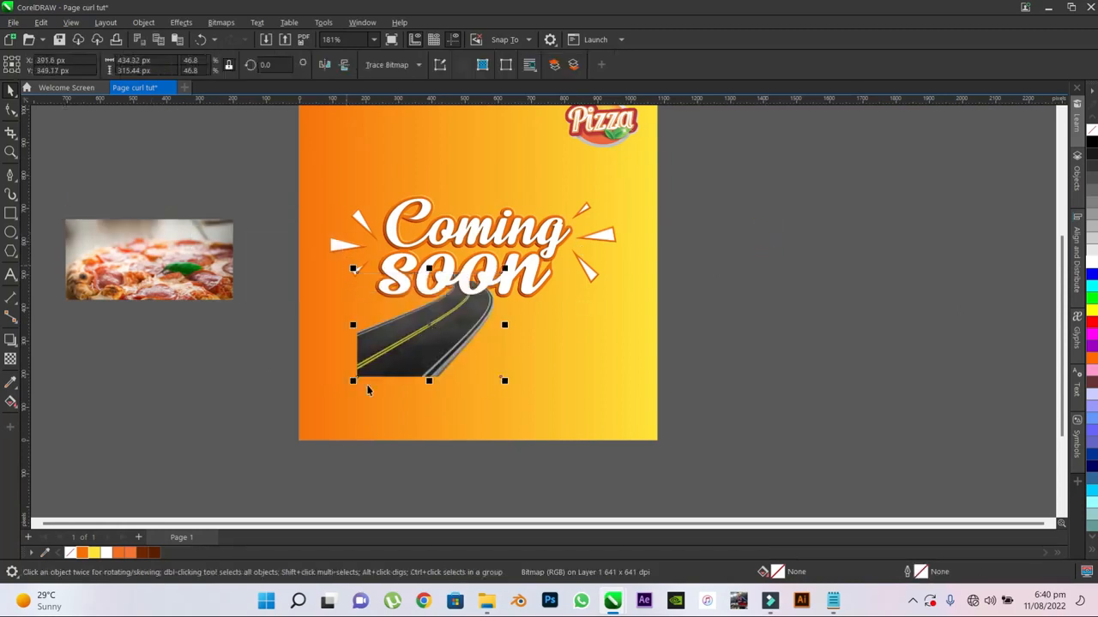
left_click_drag(352, 382, 308, 455)
left_click_drag(280, 480, 281, 480)
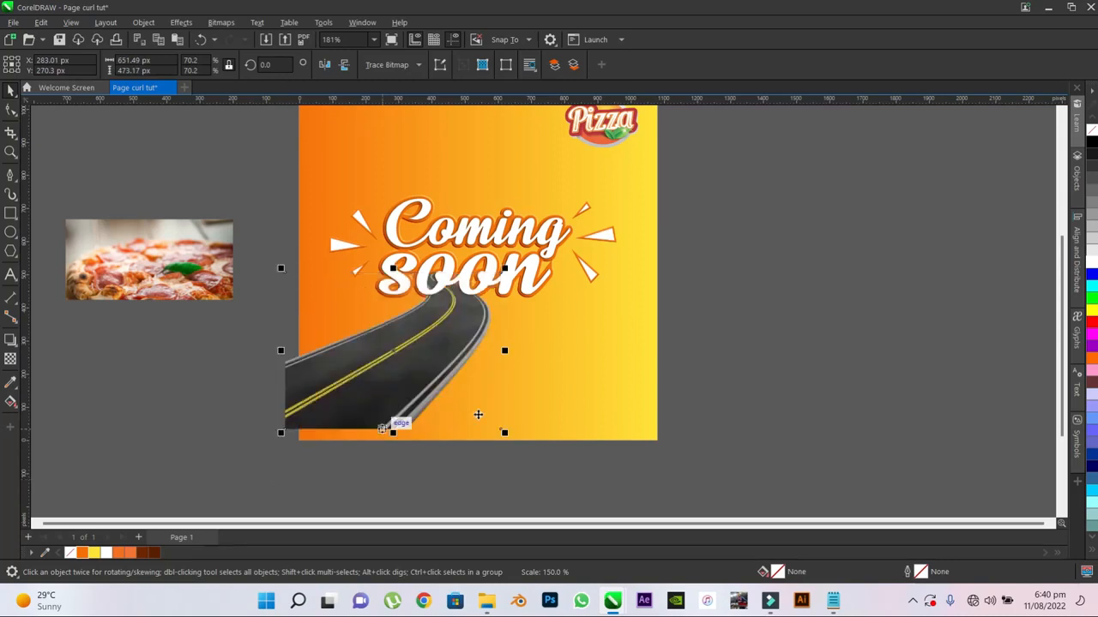
left_click_drag(505, 268, 542, 238)
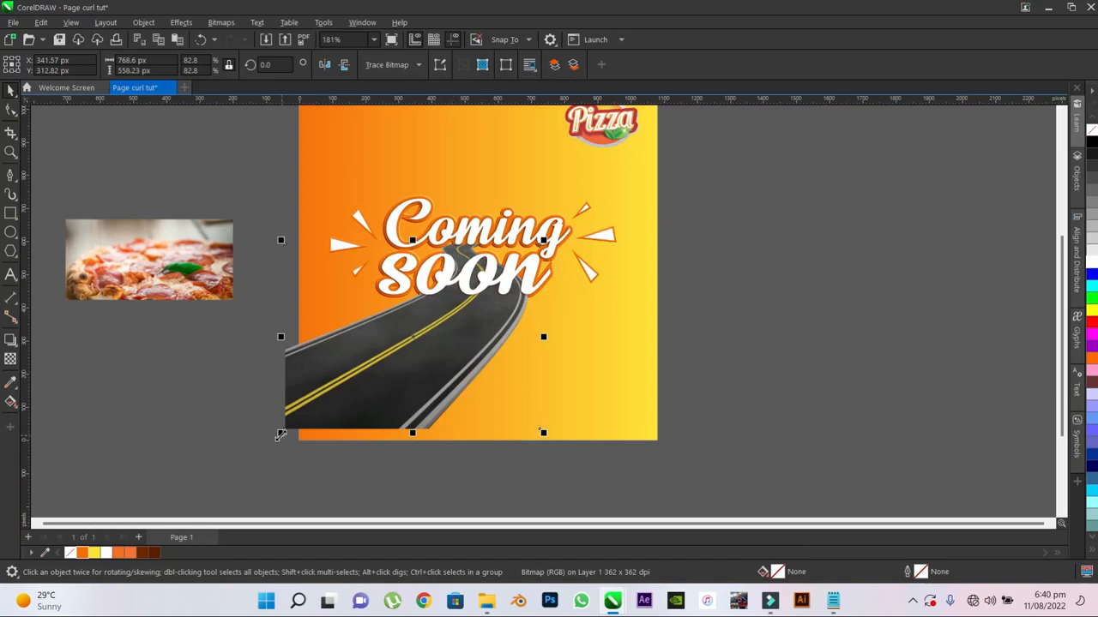
mouse_move(282, 433)
left_mouse_down()
mouse_move(271, 454)
mouse_move(266, 441)
left_mouse_up()
left_click_drag(265, 241, 258, 233)
left_click_drag(543, 443, 551, 459)
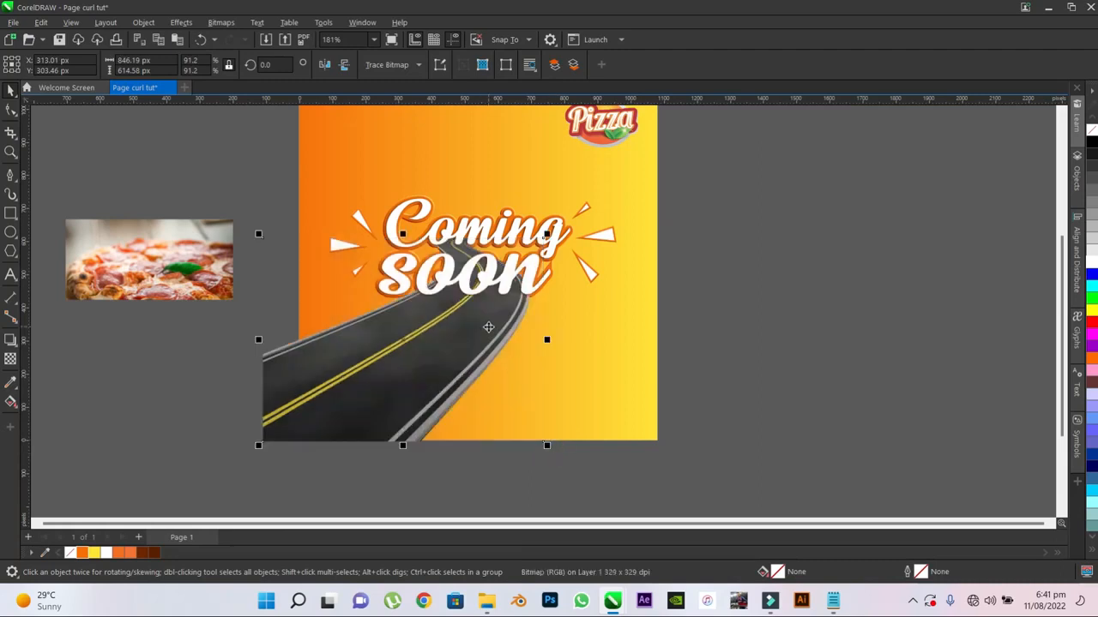
- Nudge the road image slightly left and up to about X 303 px, Y 310 px
scroll(488, 327, "up", 1)
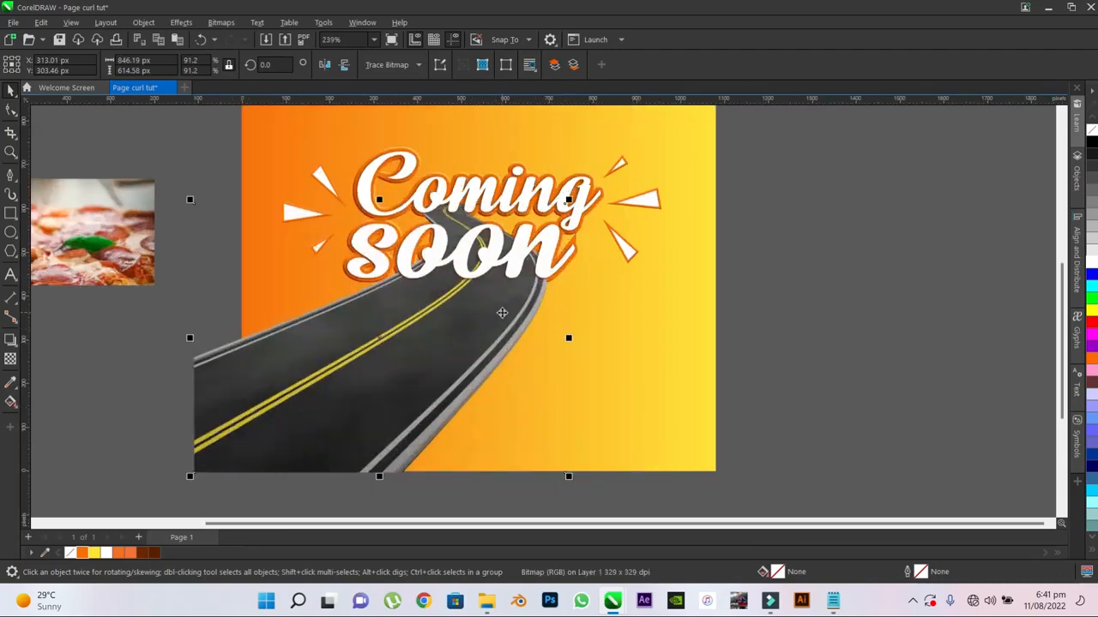
left_click_drag(502, 313, 497, 310)
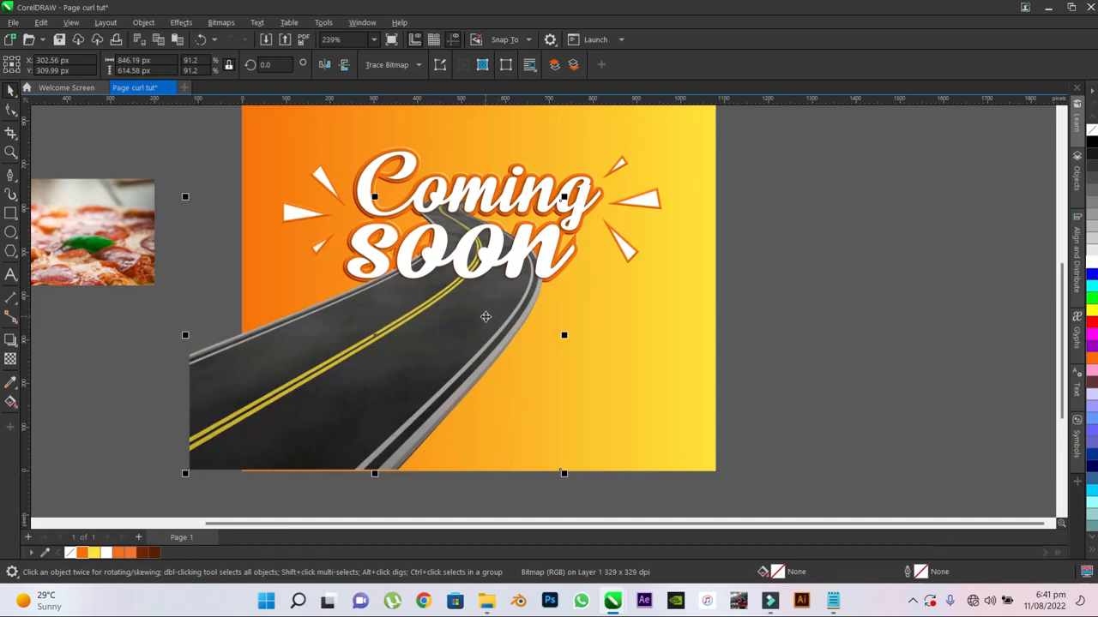
scroll(556, 287, "up", 2)
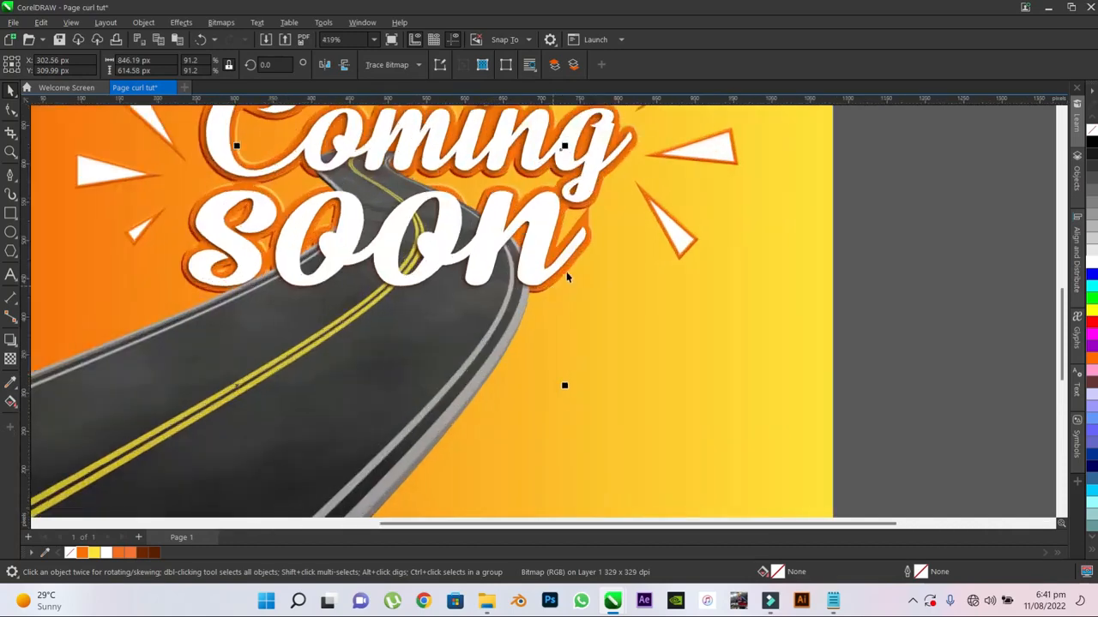
scroll(570, 272, "down", 2)
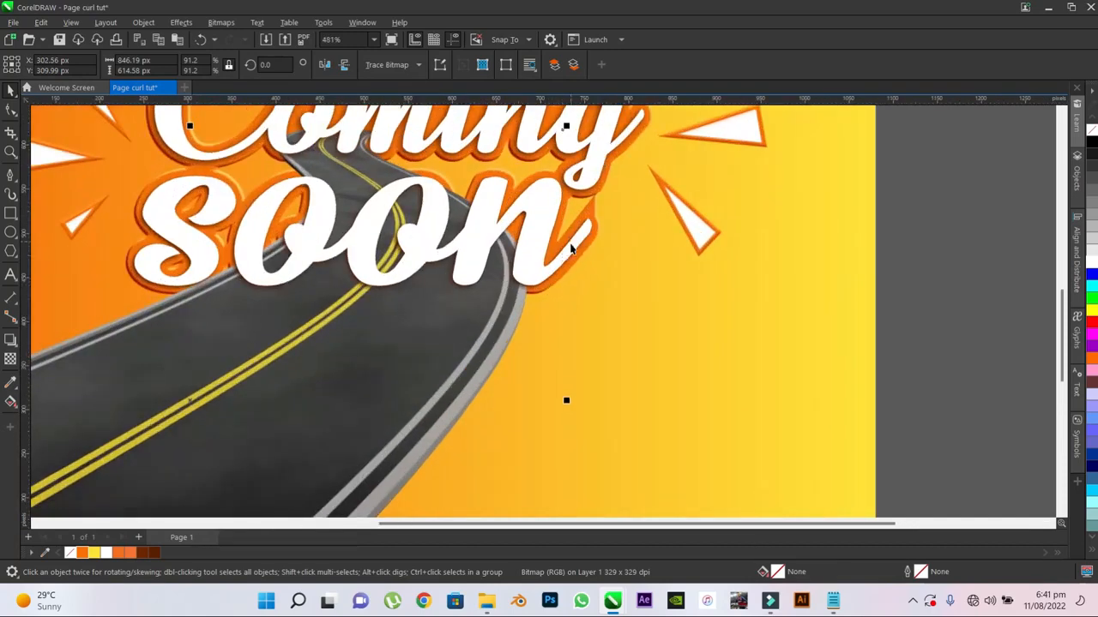
- Order the road image directly in front of the gradient background
scroll(571, 266, "down", 3)
right_click(448, 322)
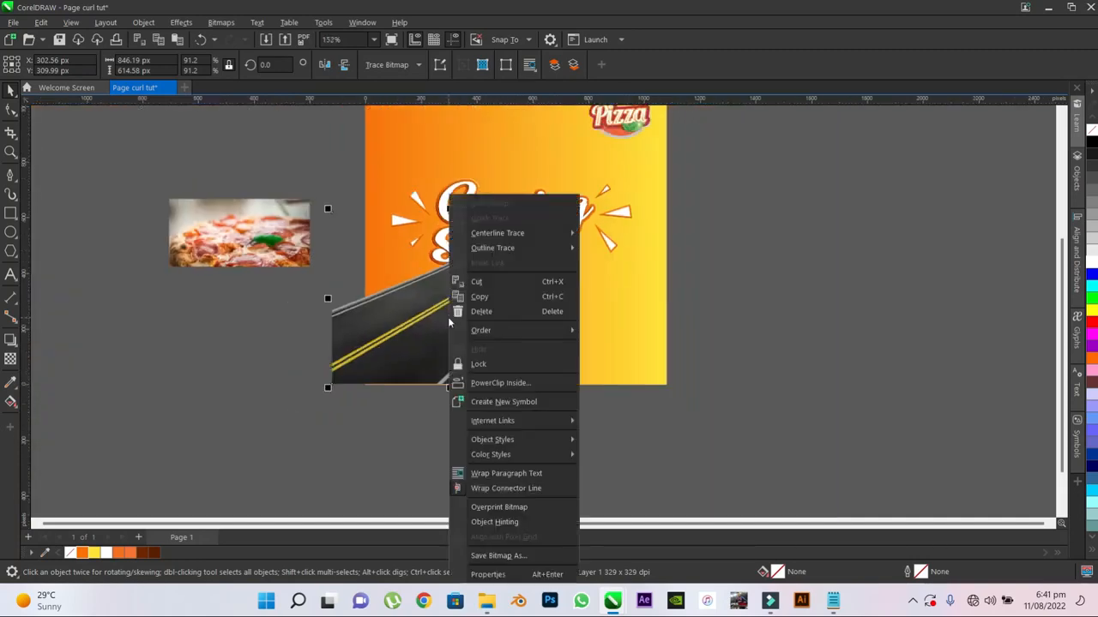
mouse_move(480, 330)
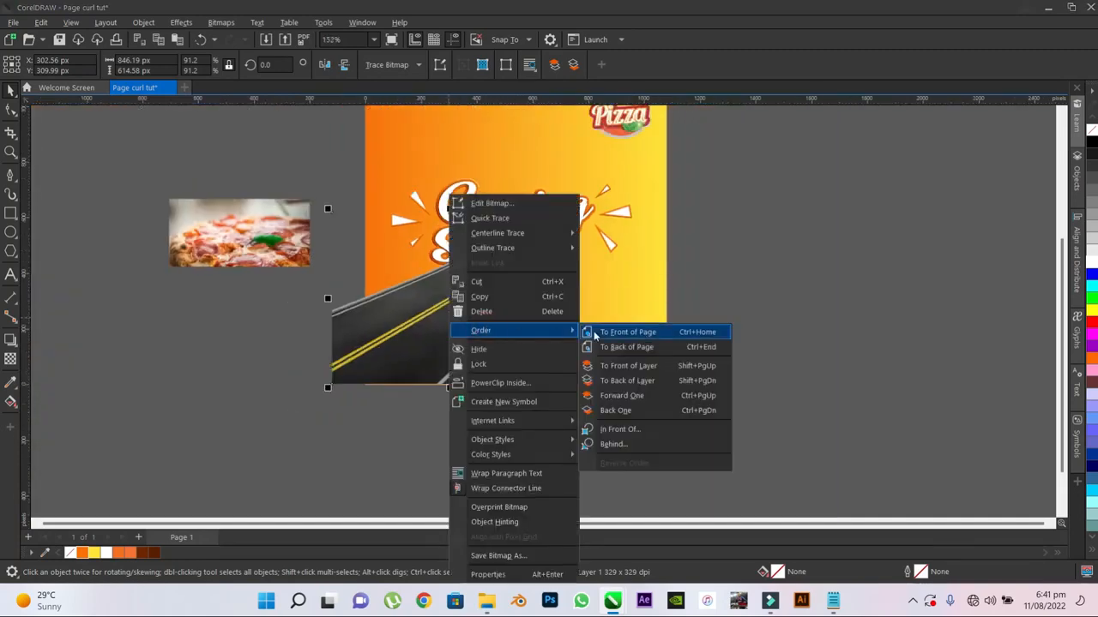
left_click(619, 429)
left_click(387, 137)
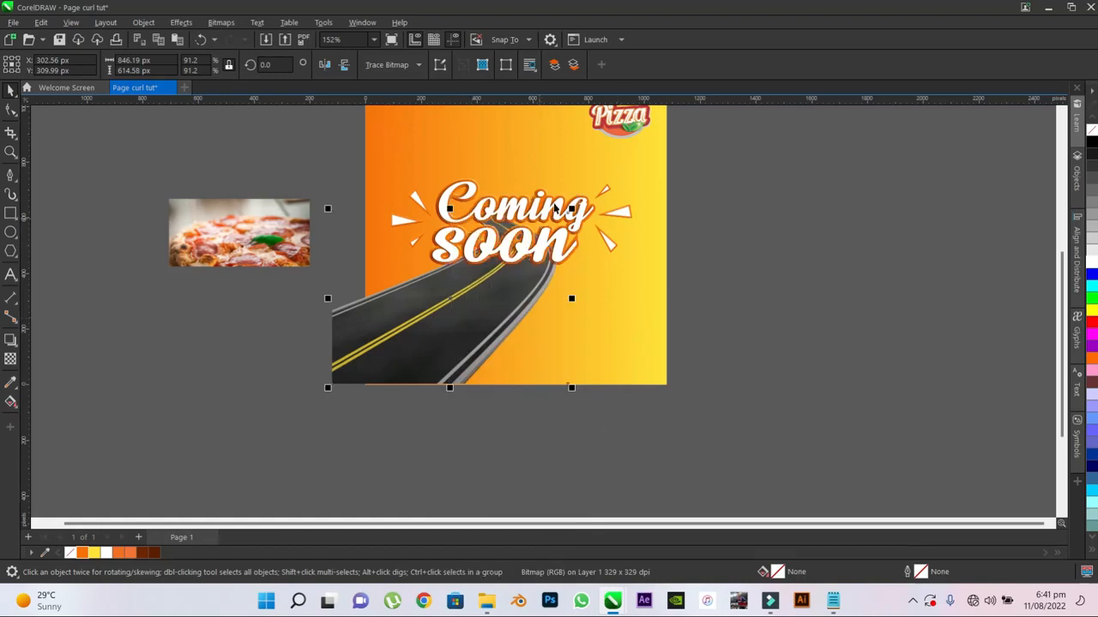
scroll(540, 221, "up", 1)
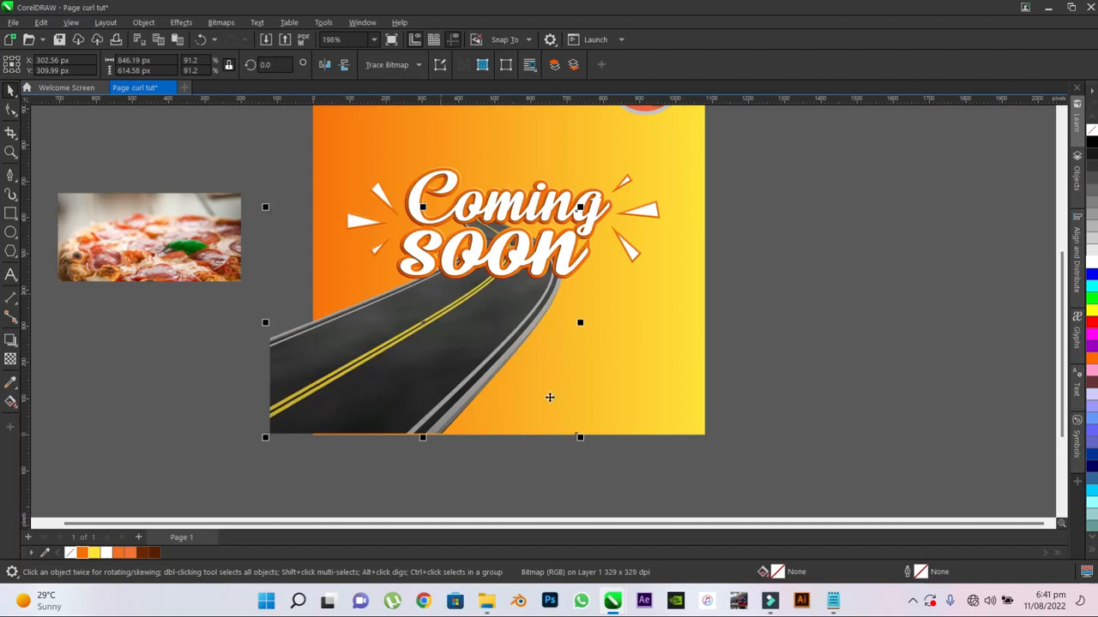
- Enlarge the road image to about 872 × 633 px so it extends past the poster's bottom edge
left_click(496, 468)
left_click(456, 385)
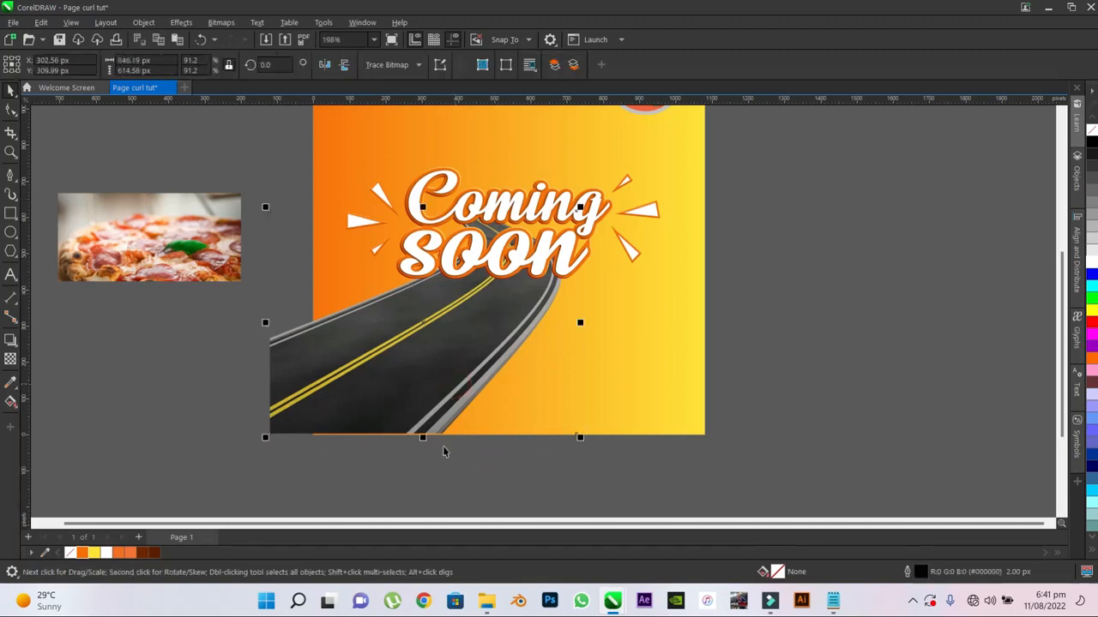
left_click_drag(580, 437, 589, 447)
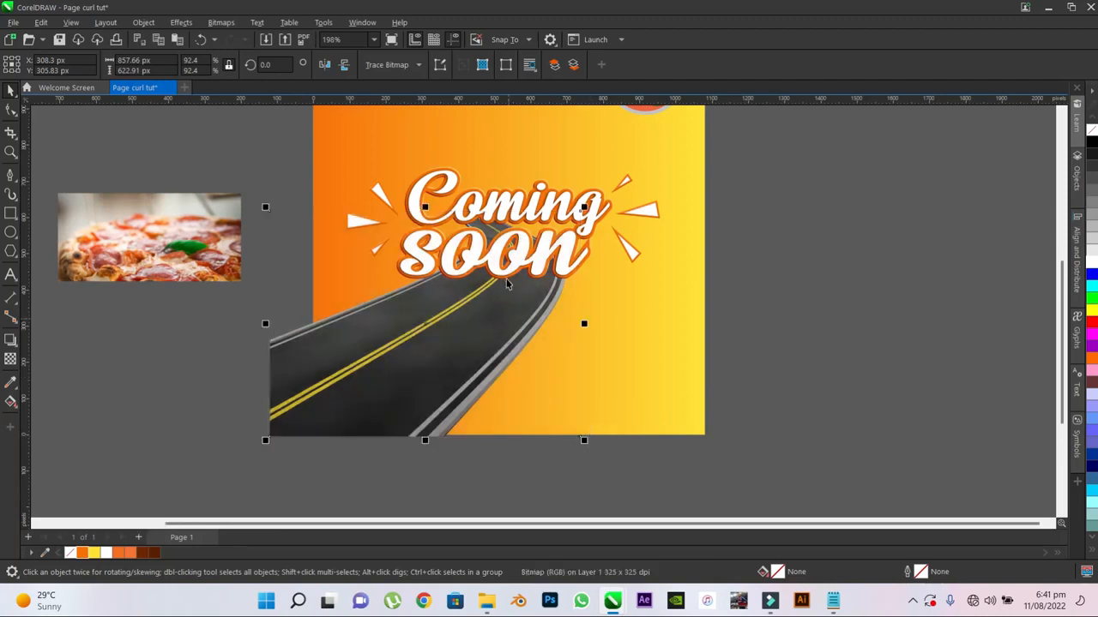
scroll(506, 283, "up", 1)
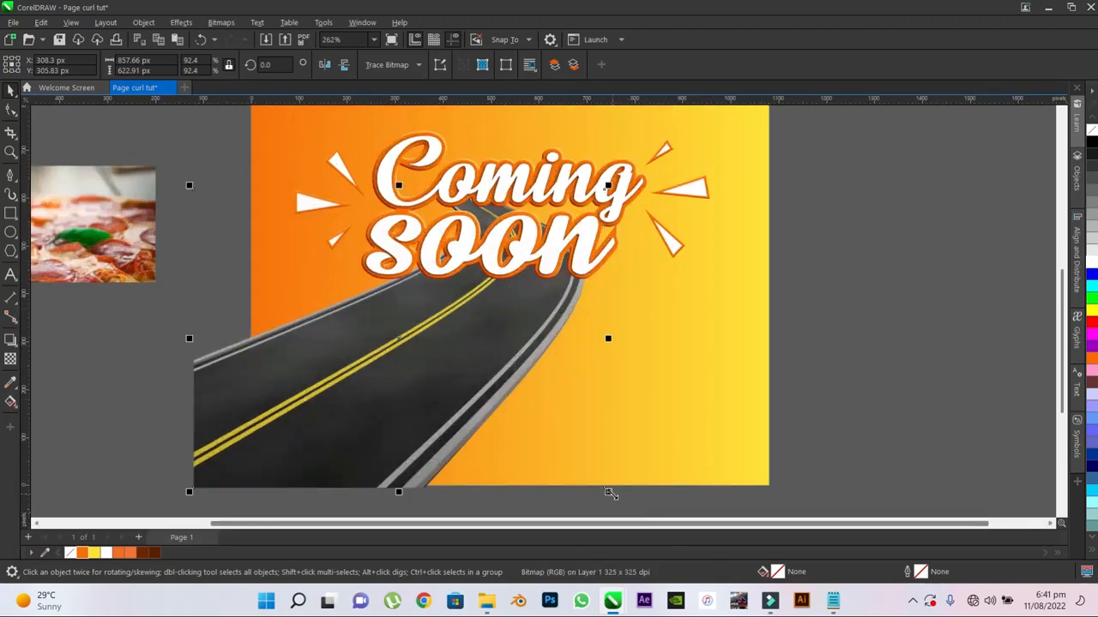
mouse_move(609, 492)
left_mouse_down()
mouse_move(624, 508)
mouse_move(615, 497)
left_mouse_up()
- Shift the road image left and enlarge it to about 884 × 642 px, centred near X 275 px, Y 305 px
left_click(478, 378)
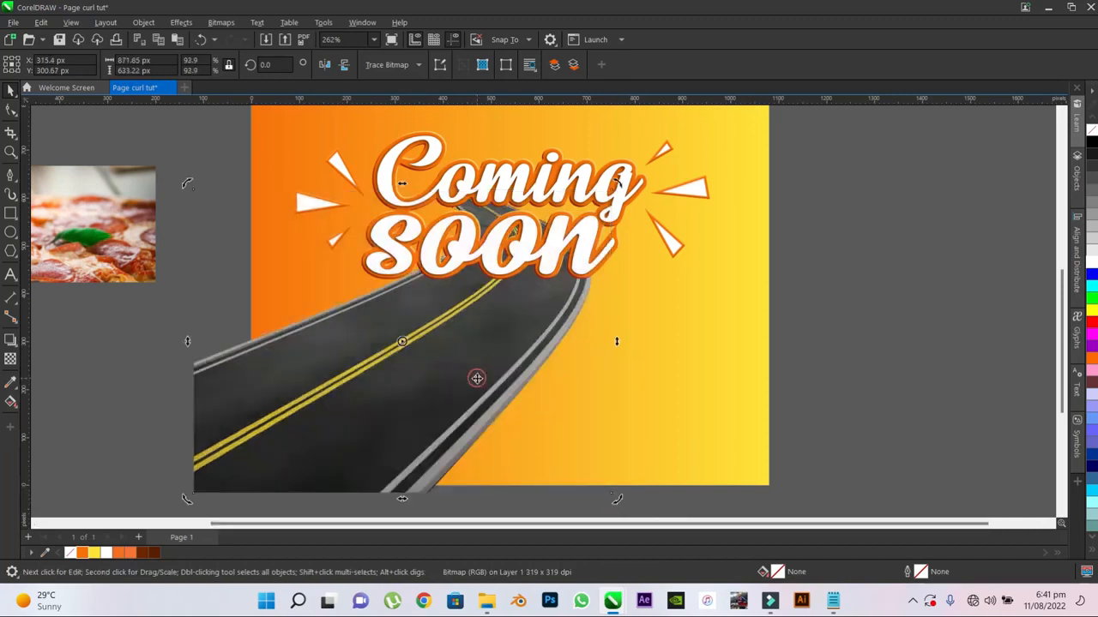
left_click(499, 371)
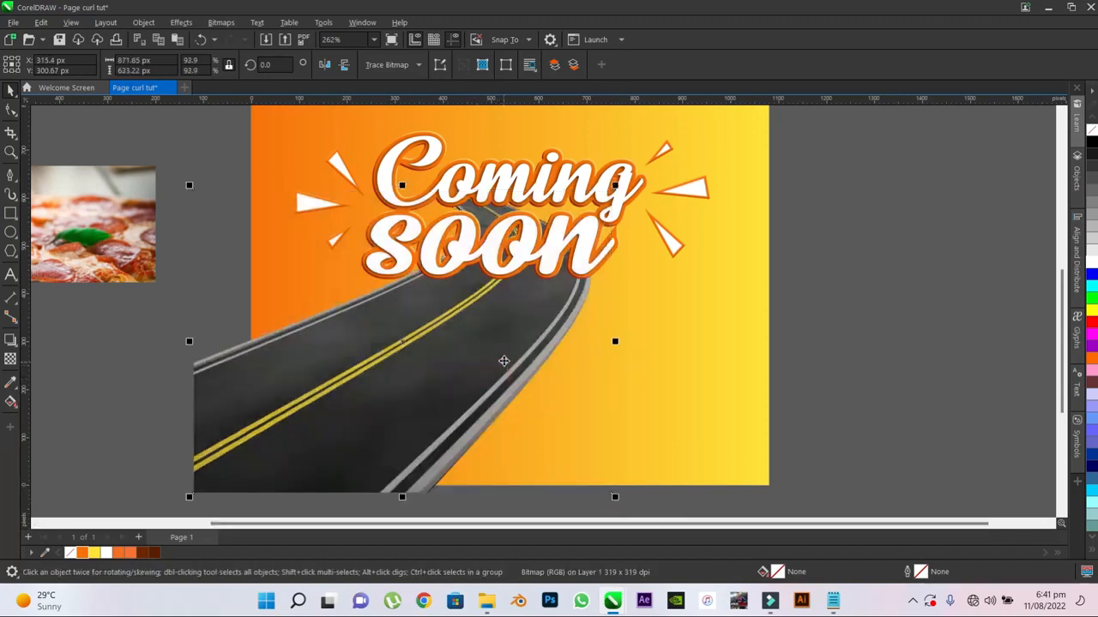
left_click(505, 359)
left_click_drag(503, 359, 479, 341)
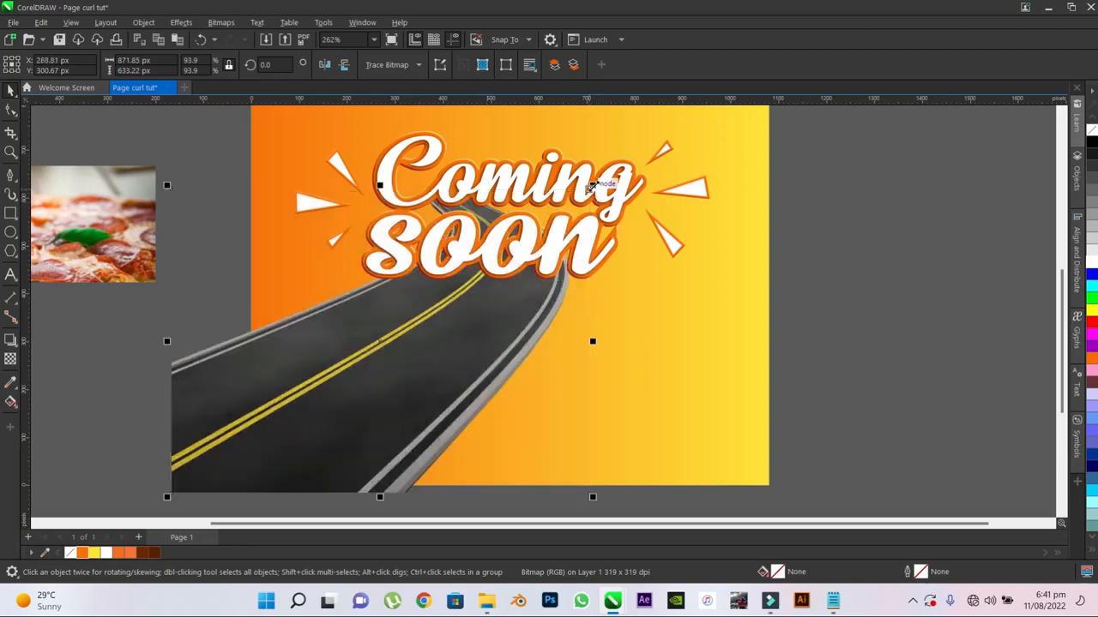
left_click_drag(593, 186, 599, 181)
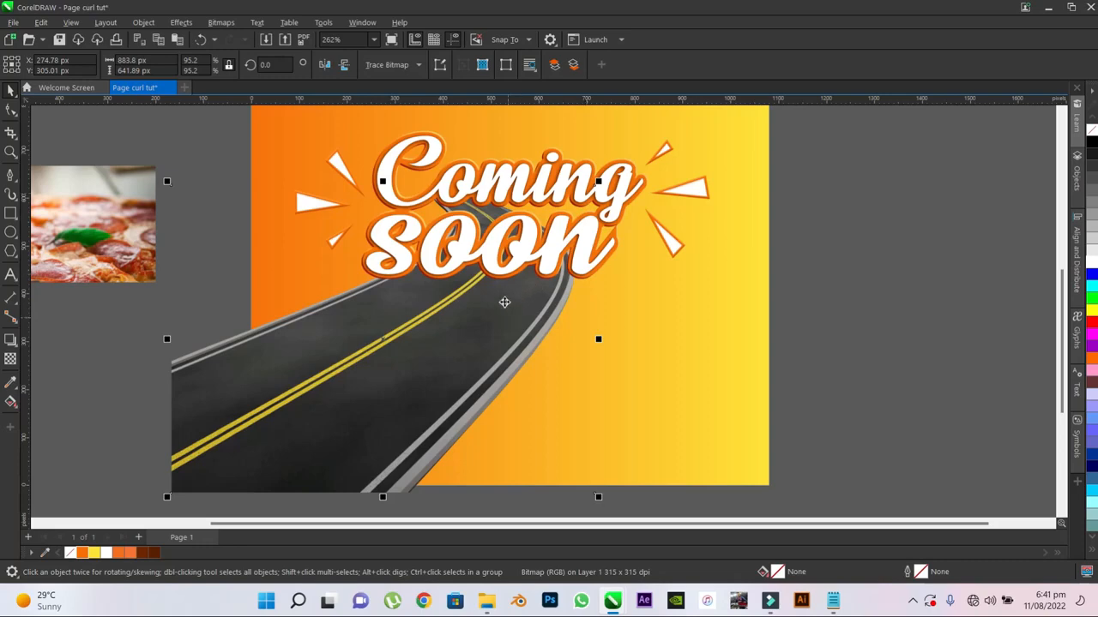
scroll(500, 297, "down", 3)
left_click(718, 299)
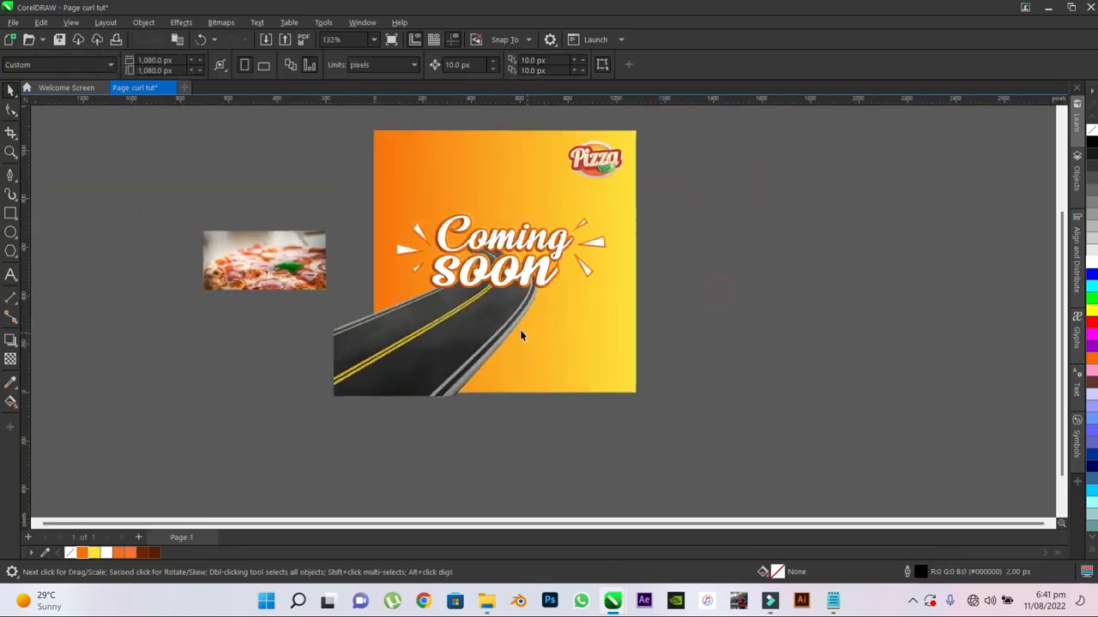
- PowerClip the road image inside the gradient background square
scroll(497, 331, "up", 1)
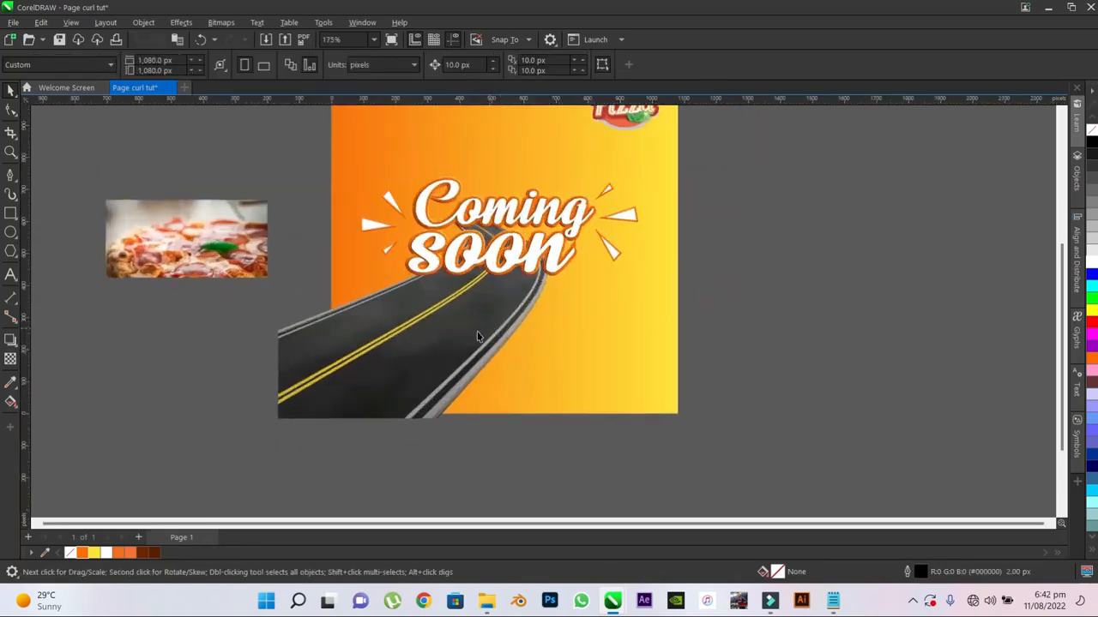
left_click(327, 347)
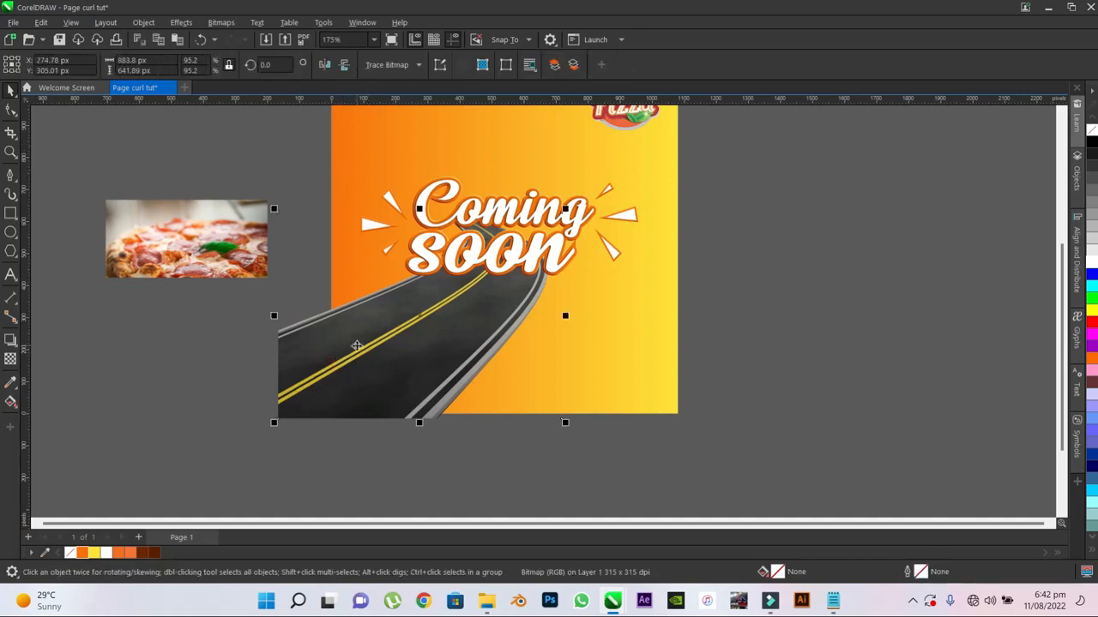
right_click(356, 347)
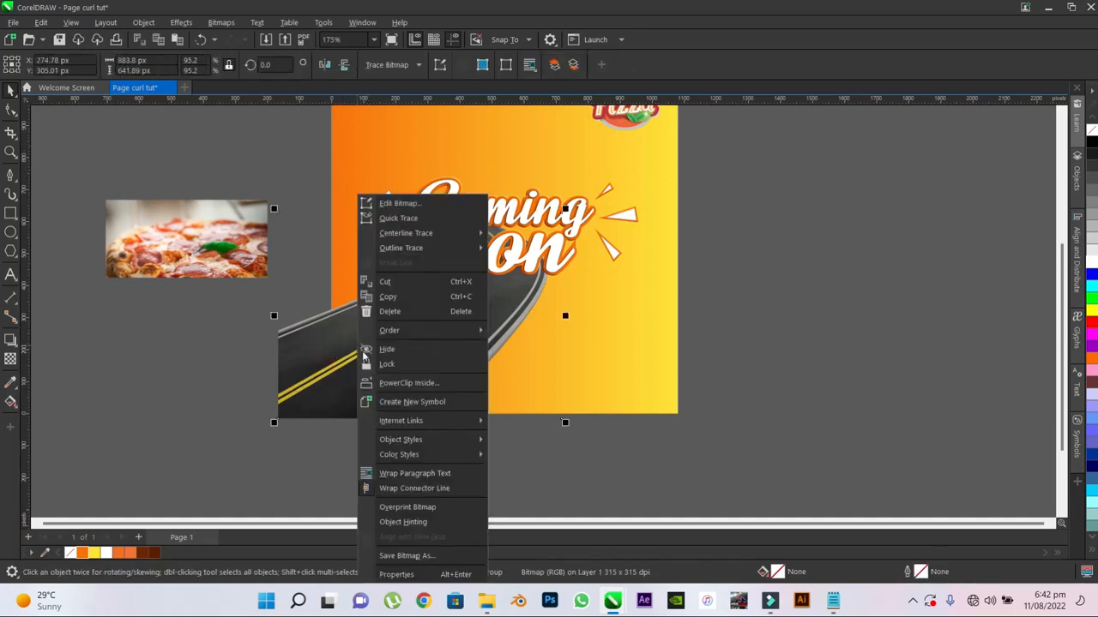
left_click(406, 384)
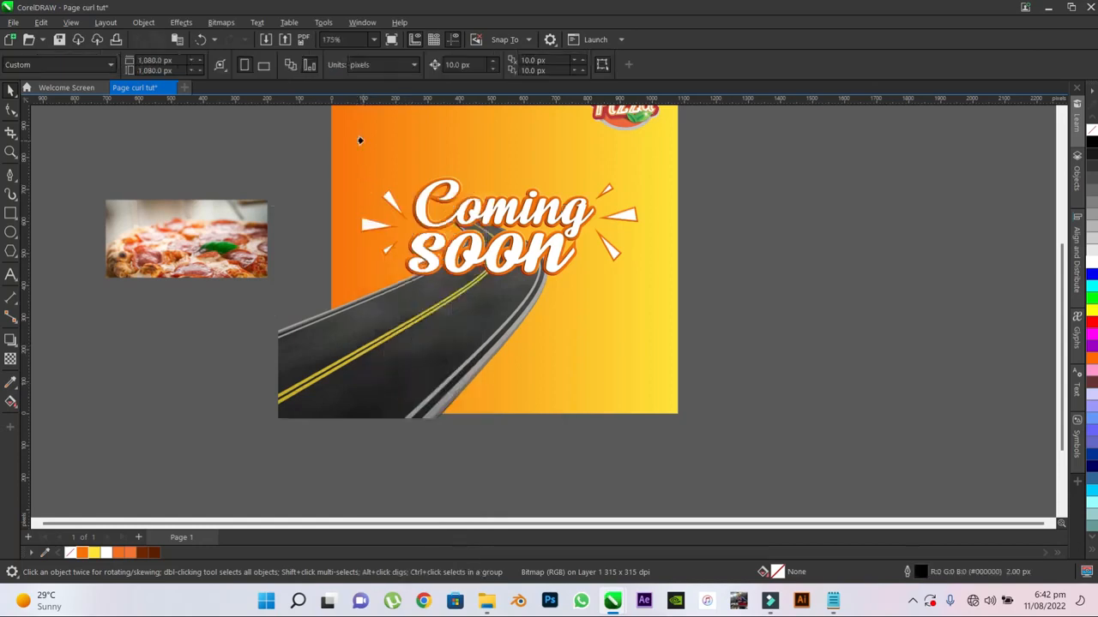
left_click(361, 140)
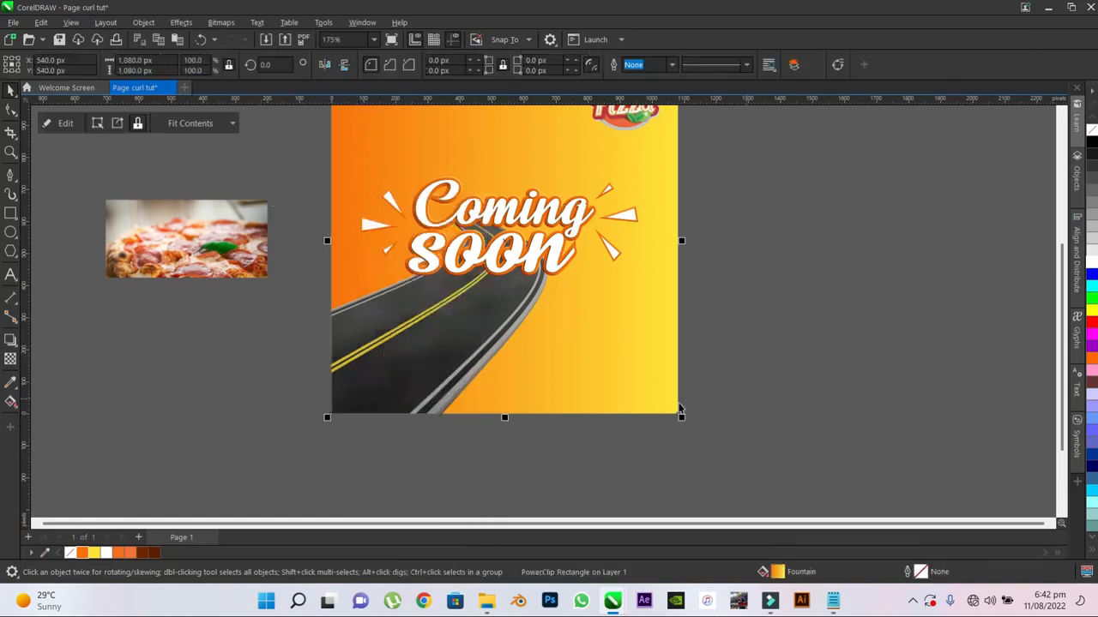
left_click(789, 426)
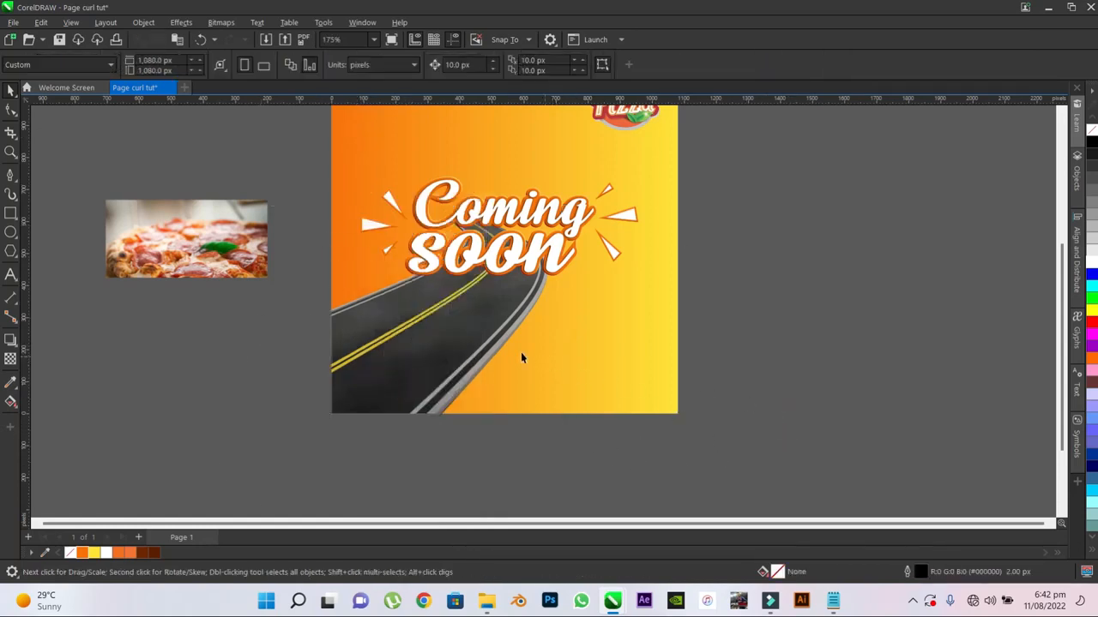
- Open the background's PowerClip contents, select the clipped road image, and finish editing without altering it
left_click(404, 359)
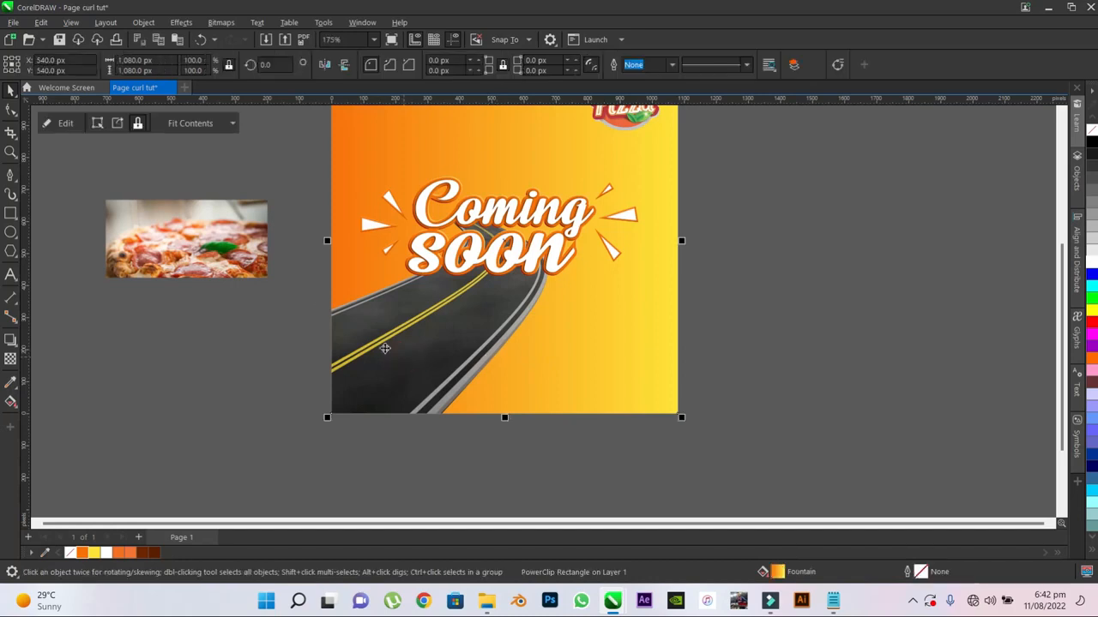
left_click(65, 126)
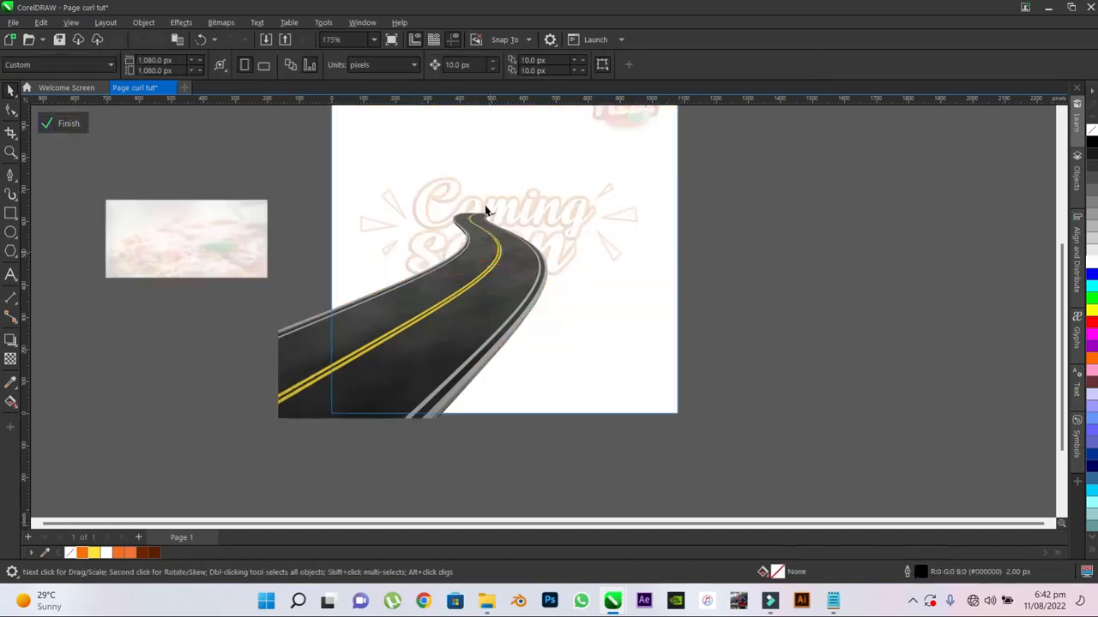
left_click(458, 333)
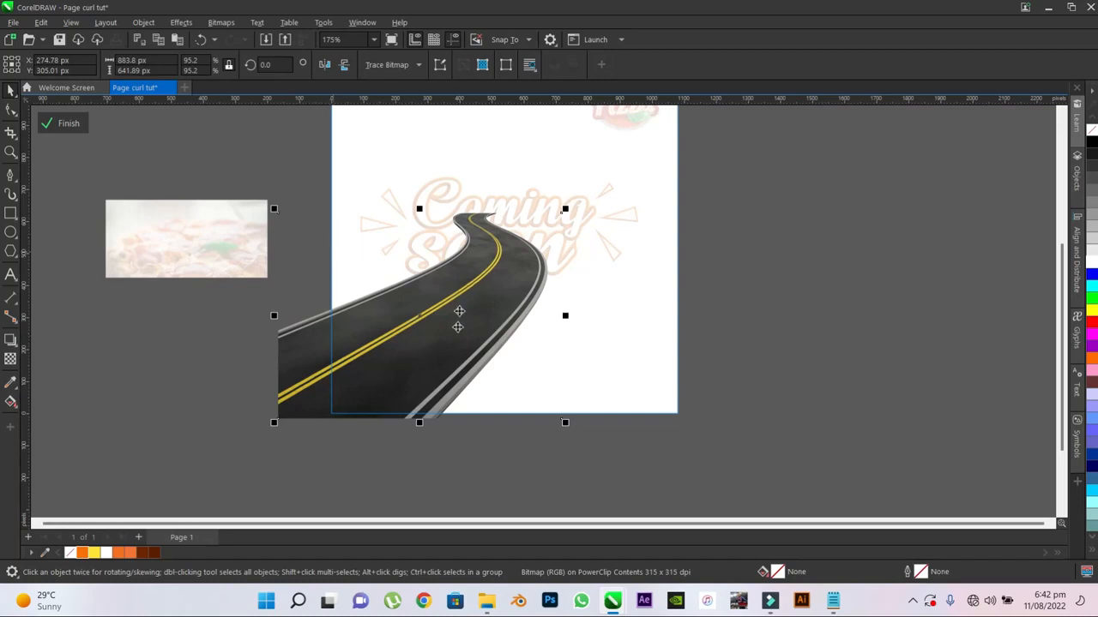
left_click(60, 123)
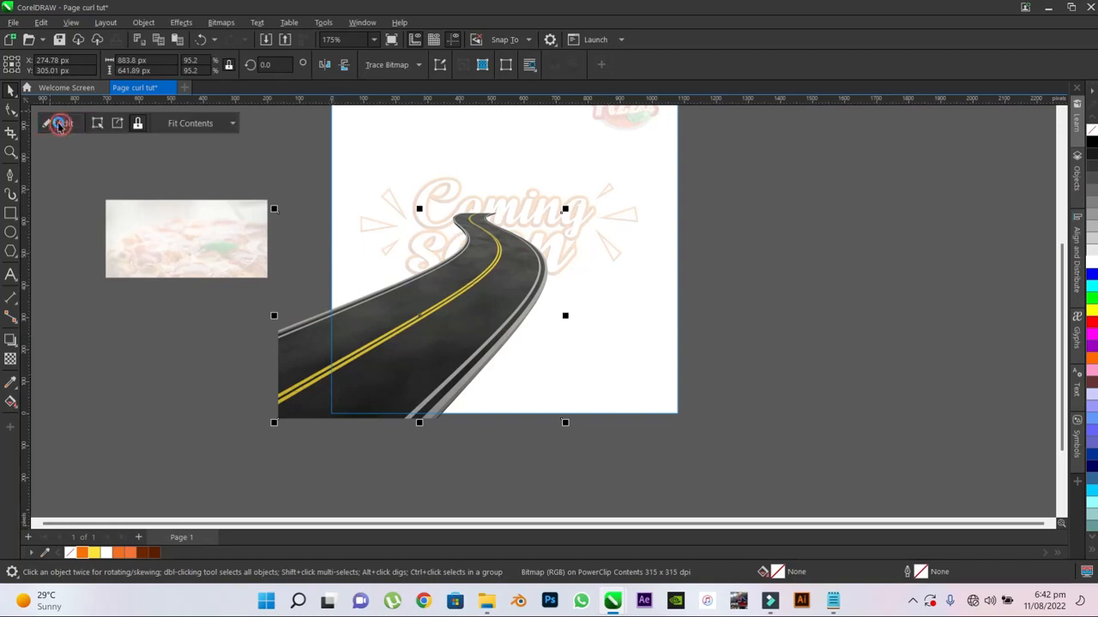
left_click(820, 238)
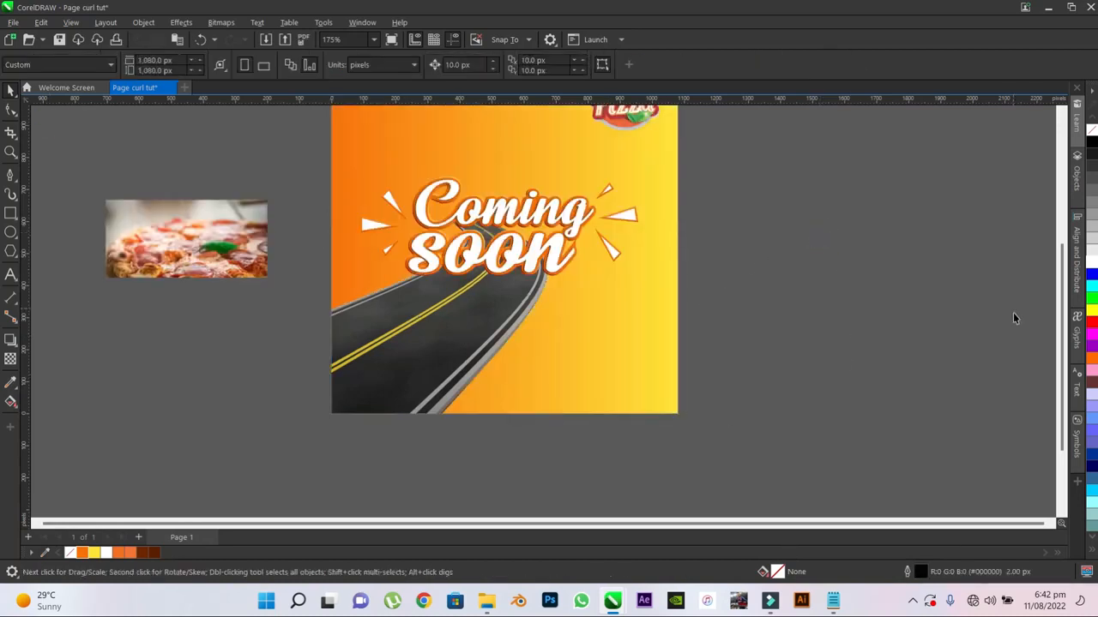
- Add the artistic text "New and exciting pizza shop" above the headline
scroll(1068, 287, "up", 2)
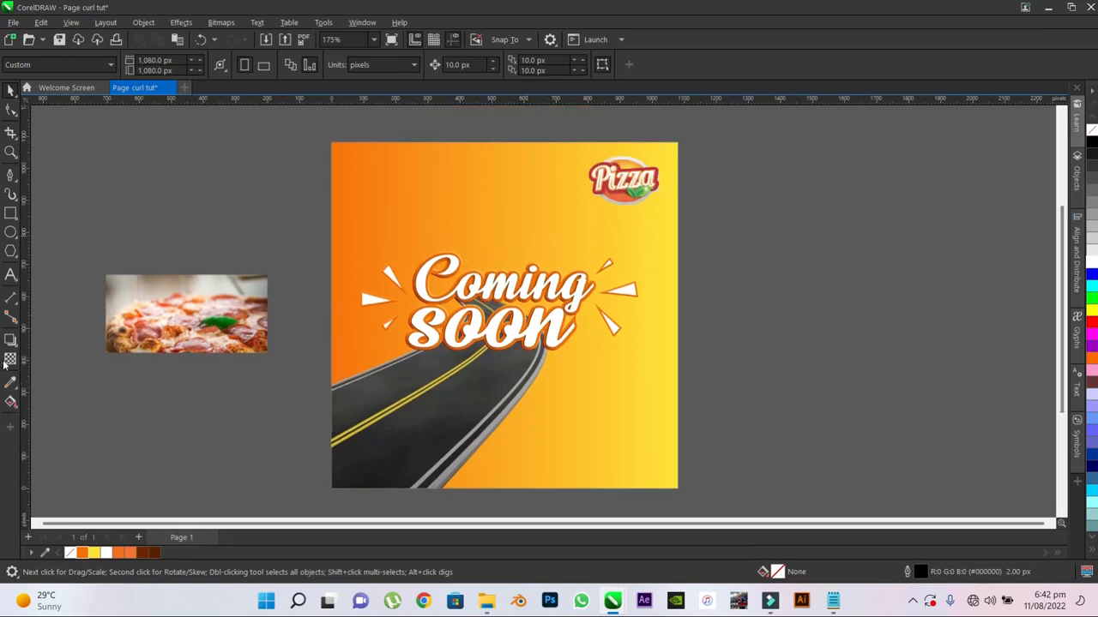
left_click(10, 274)
left_click(276, 237)
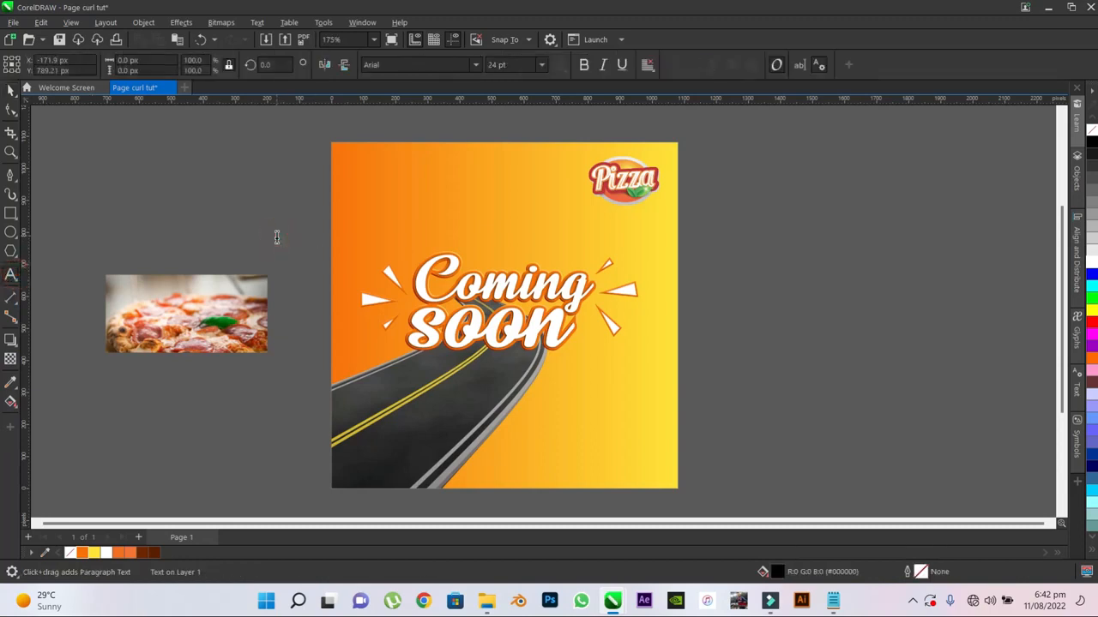
type("New ")
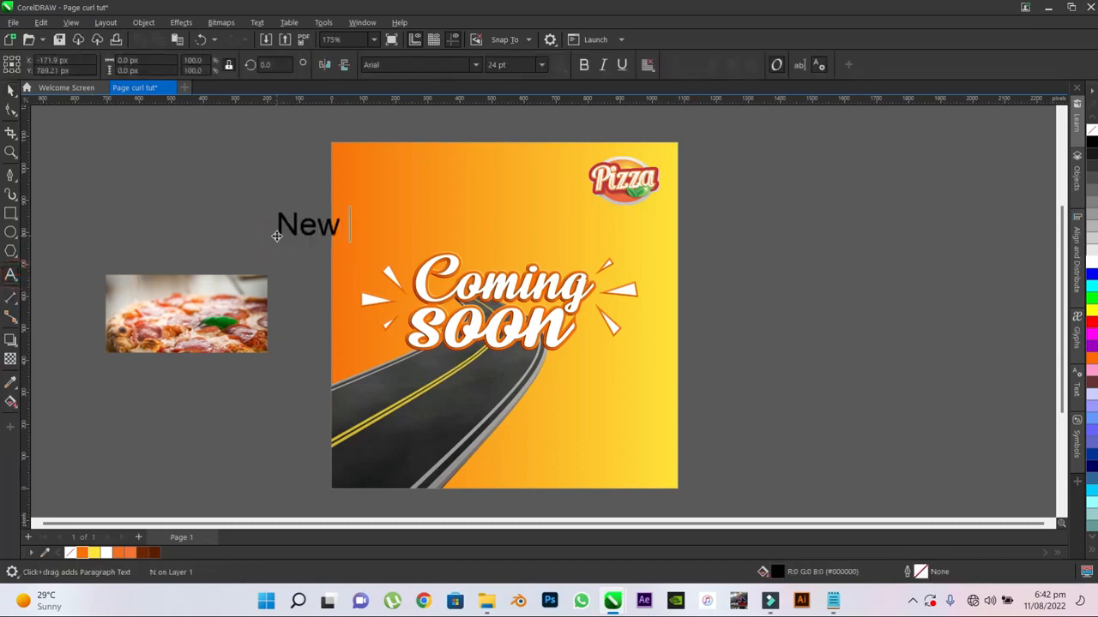
type("and exci")
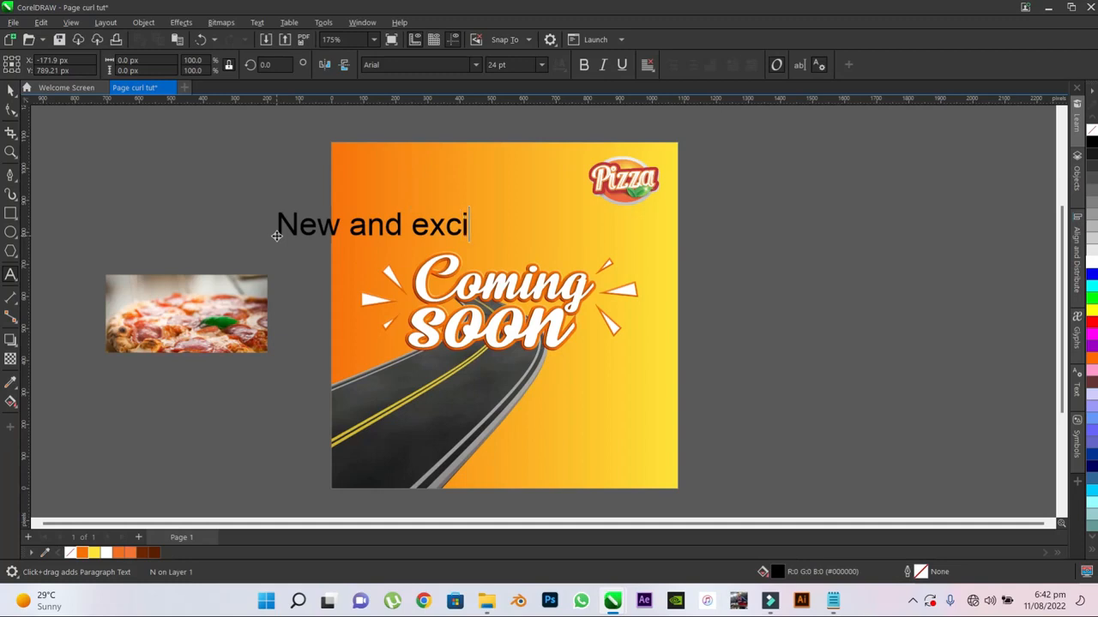
type("ting pizza shop")
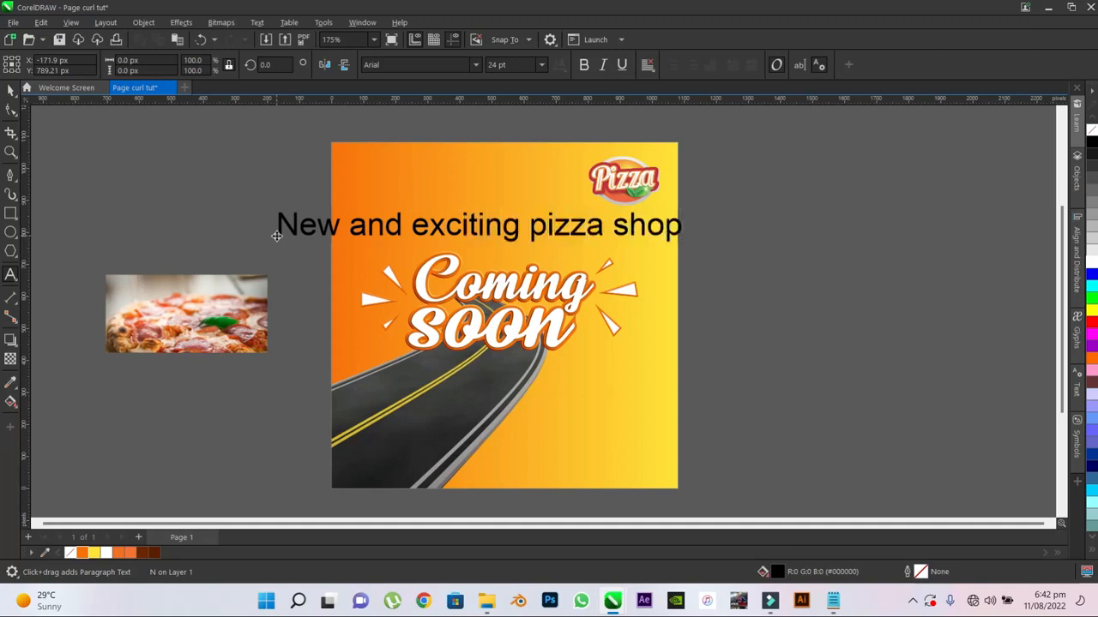
- Scale the tagline down to about 680 × 50 px and place it above the headline near X 551 px, Y 812 px
key("ctrl+space")
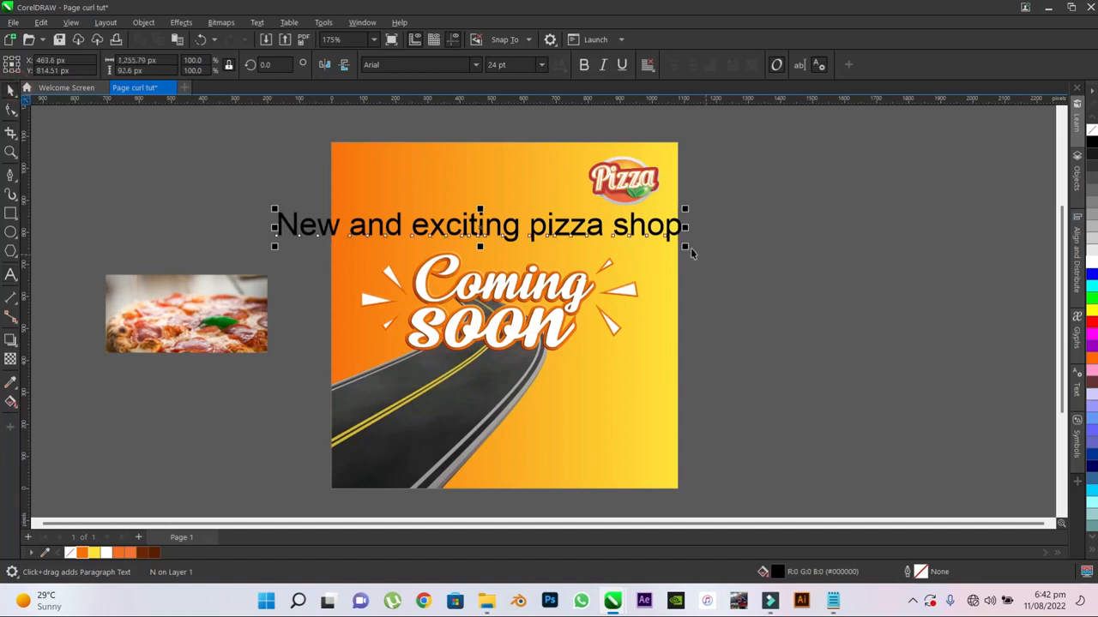
left_click_drag(684, 246, 500, 233)
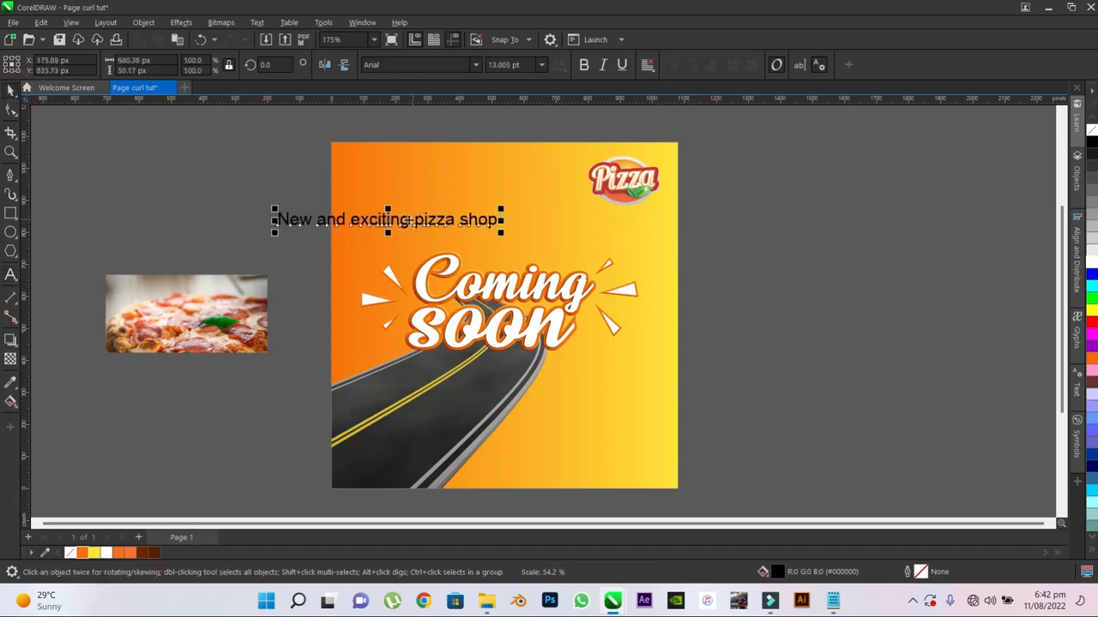
left_click_drag(388, 225, 508, 227)
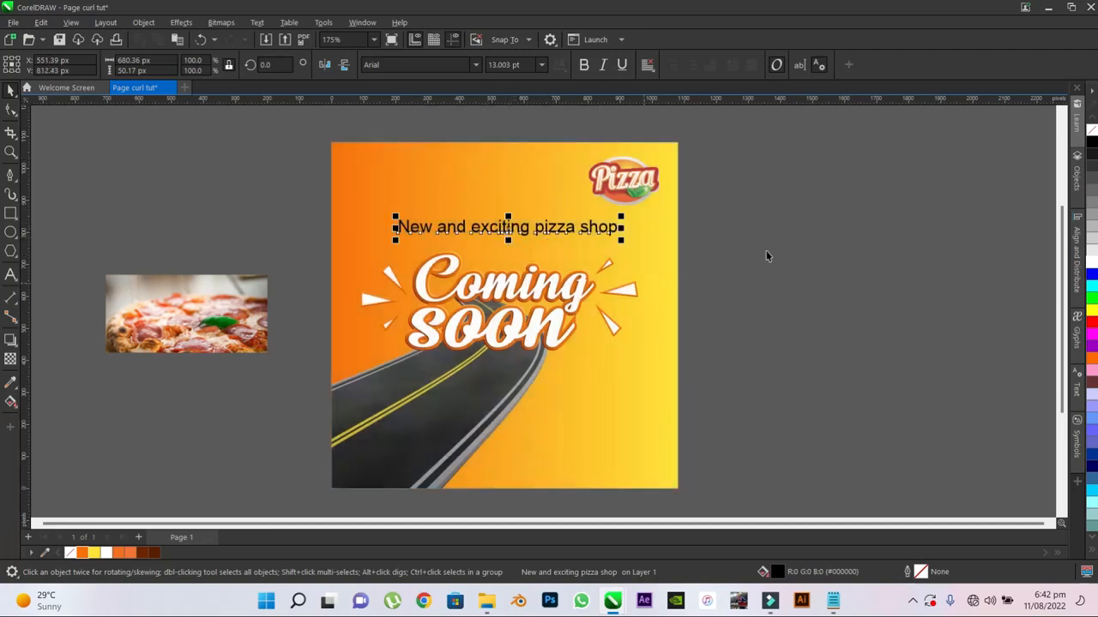
- Set the tagline's font to Chalkduster
left_click(477, 66)
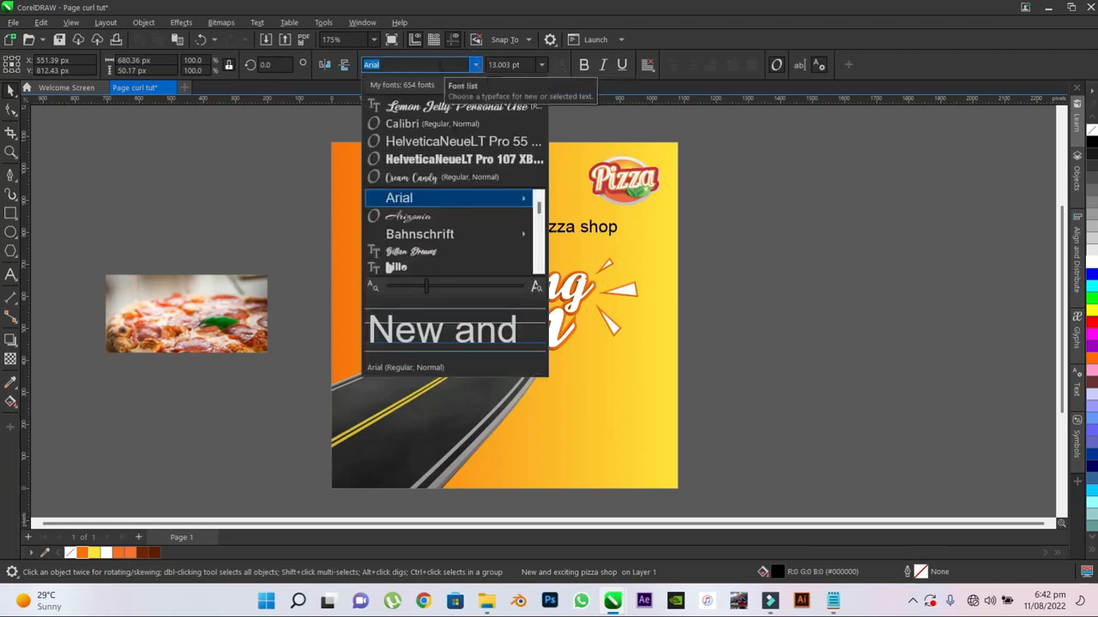
type("c")
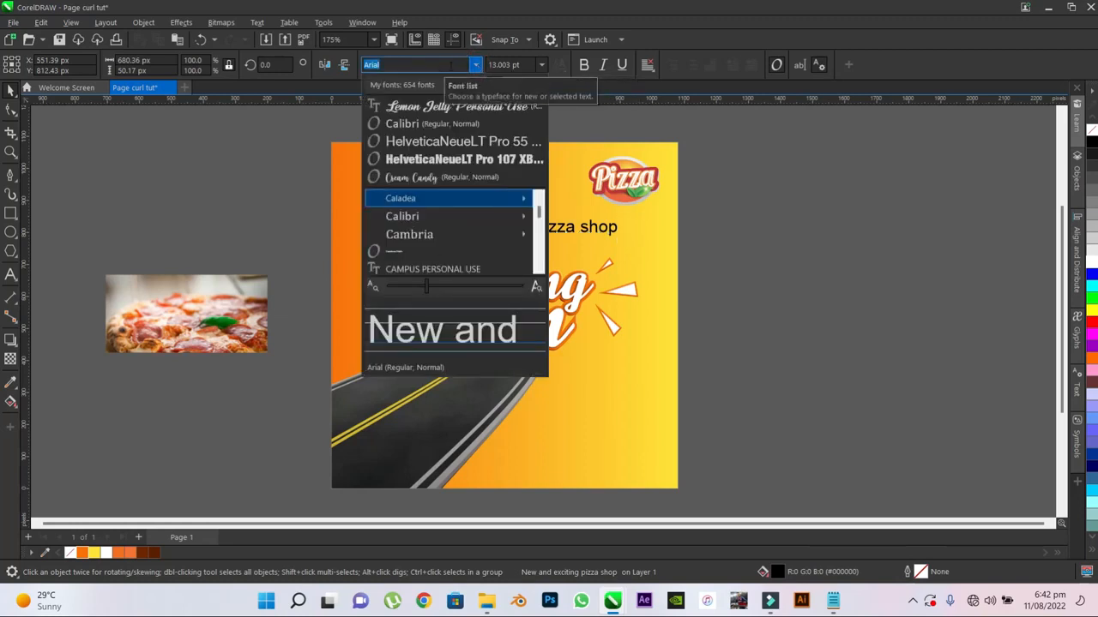
type("hl")
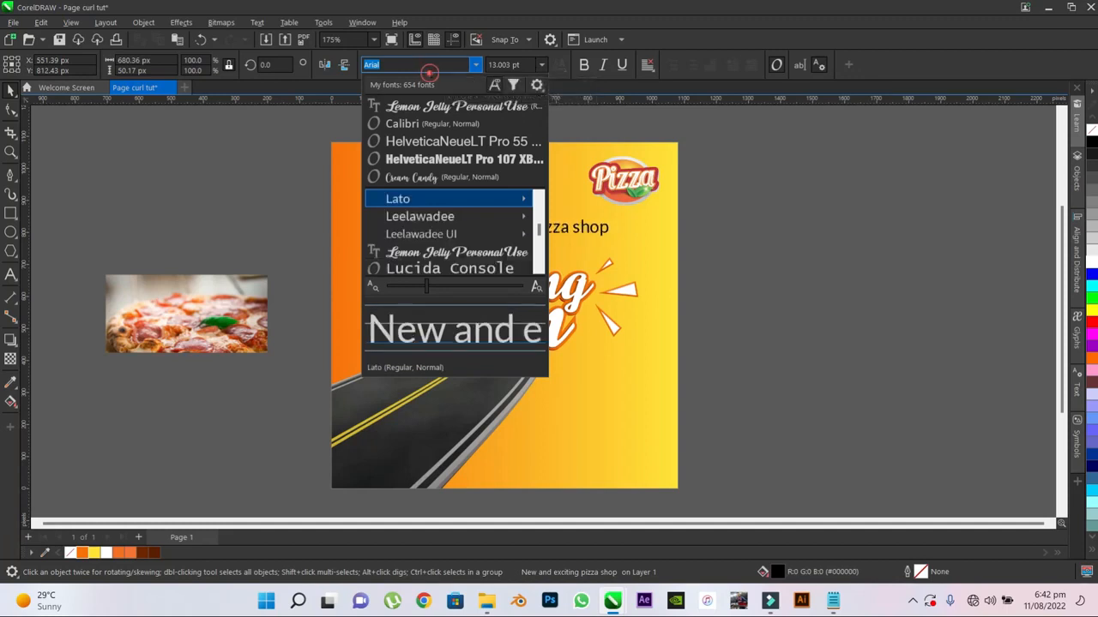
left_click_drag(422, 69, 327, 75)
left_click_drag(391, 64, 345, 67)
type("CN")
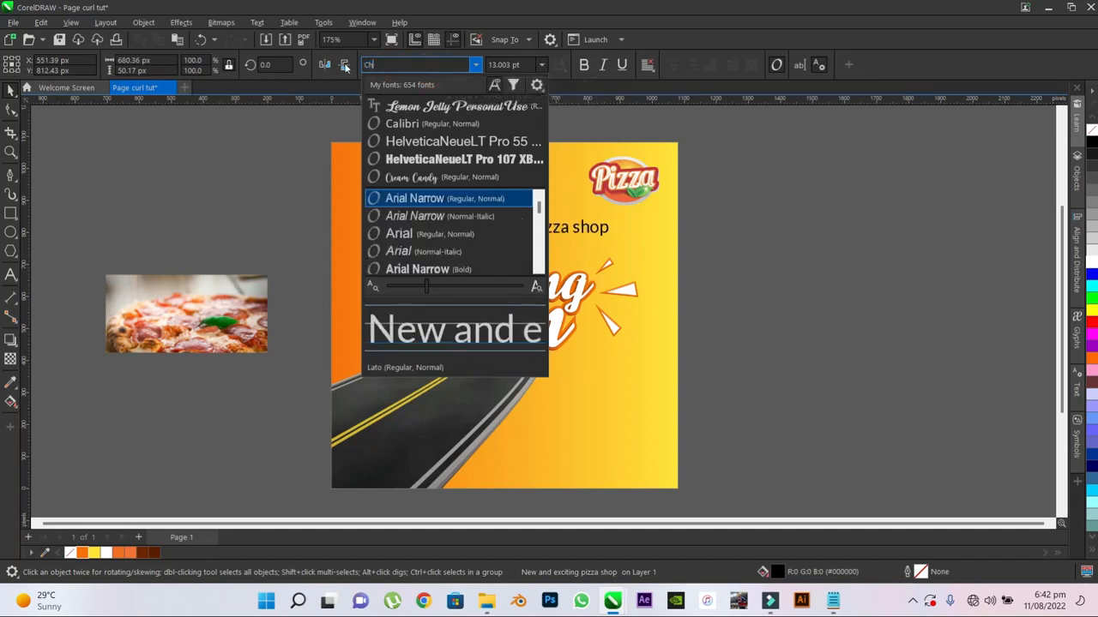
type("alk")
left_click(442, 199)
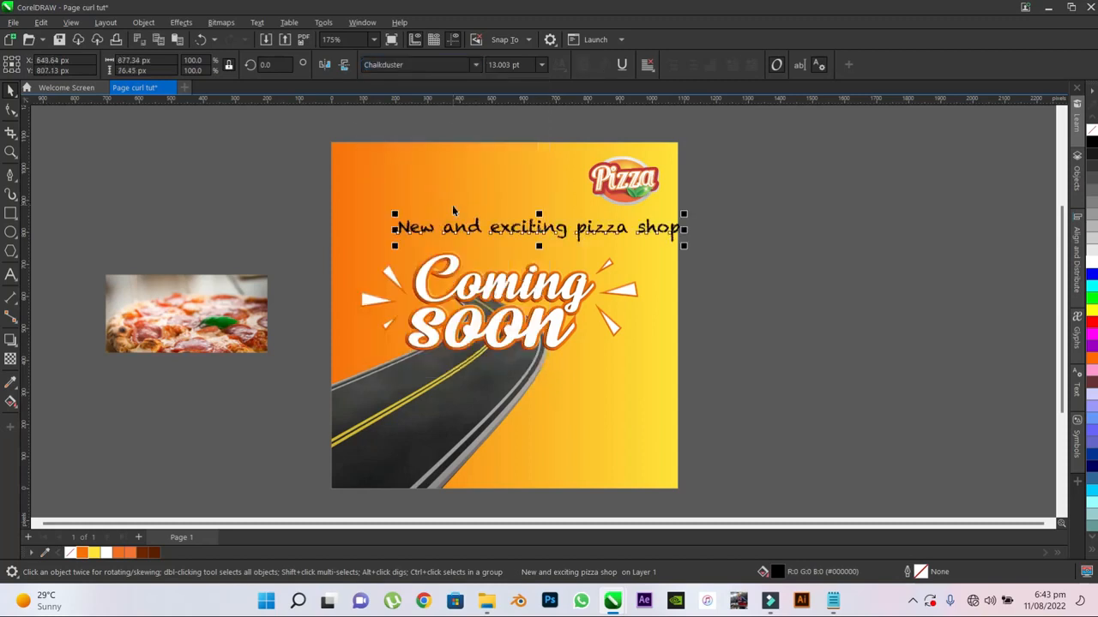
- Set the tagline's font size to 12 pt
scroll(580, 229, "up", 1)
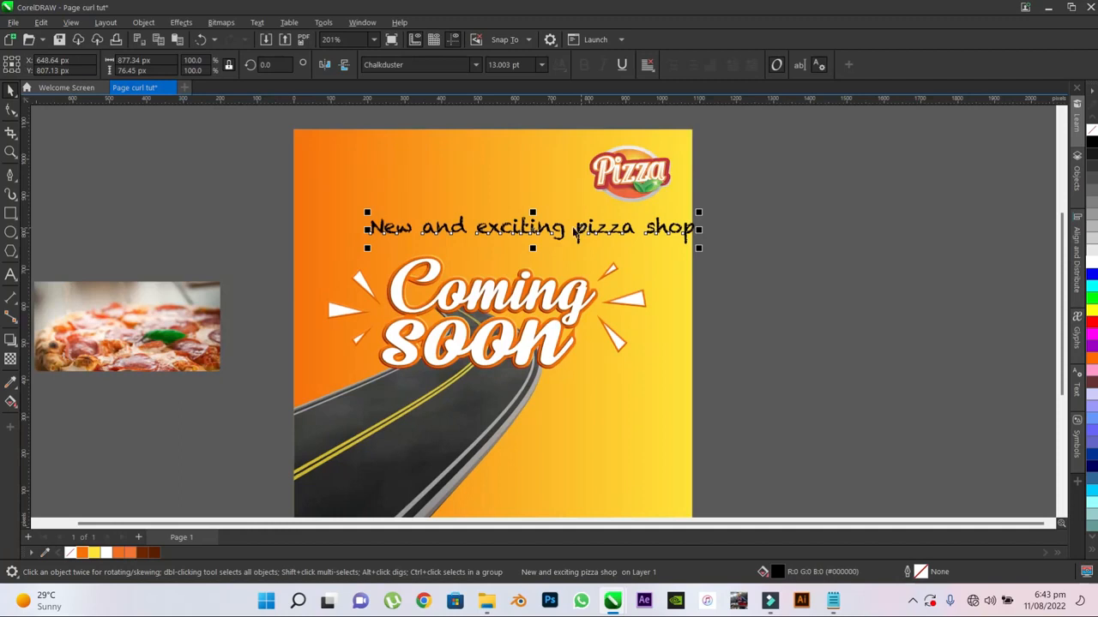
scroll(574, 229, "up", 1)
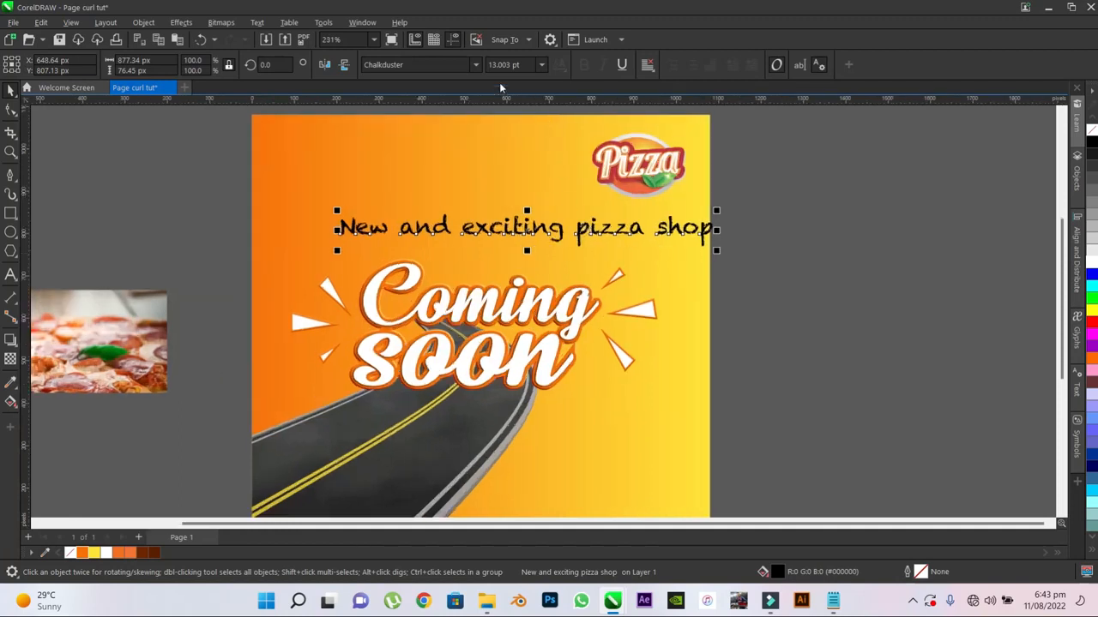
left_click(495, 65)
type("2")
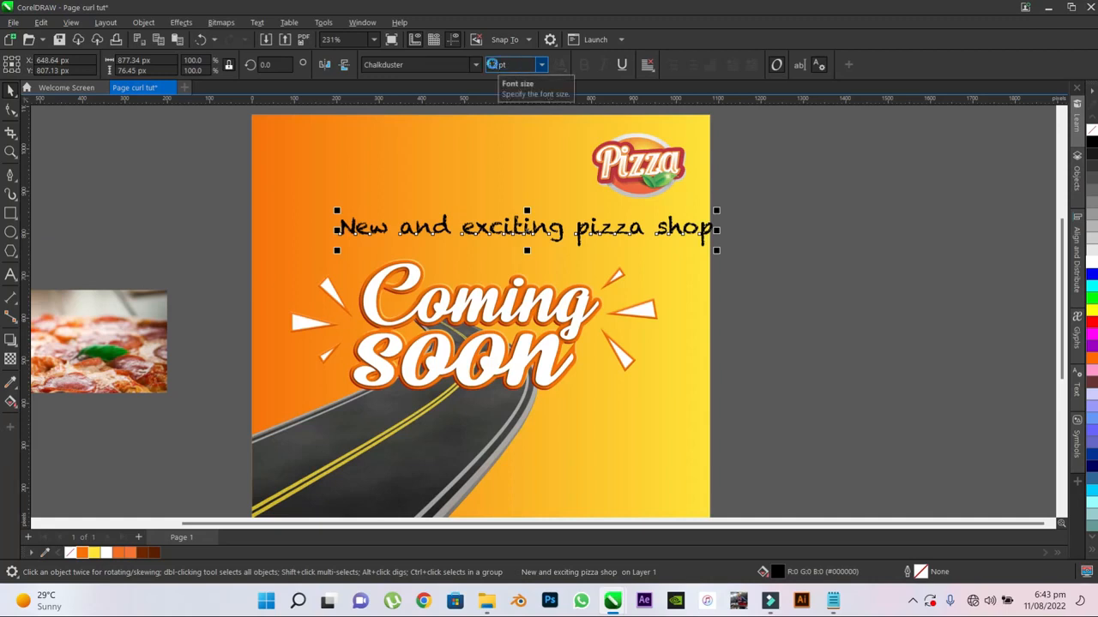
key("Return")
left_click(701, 284)
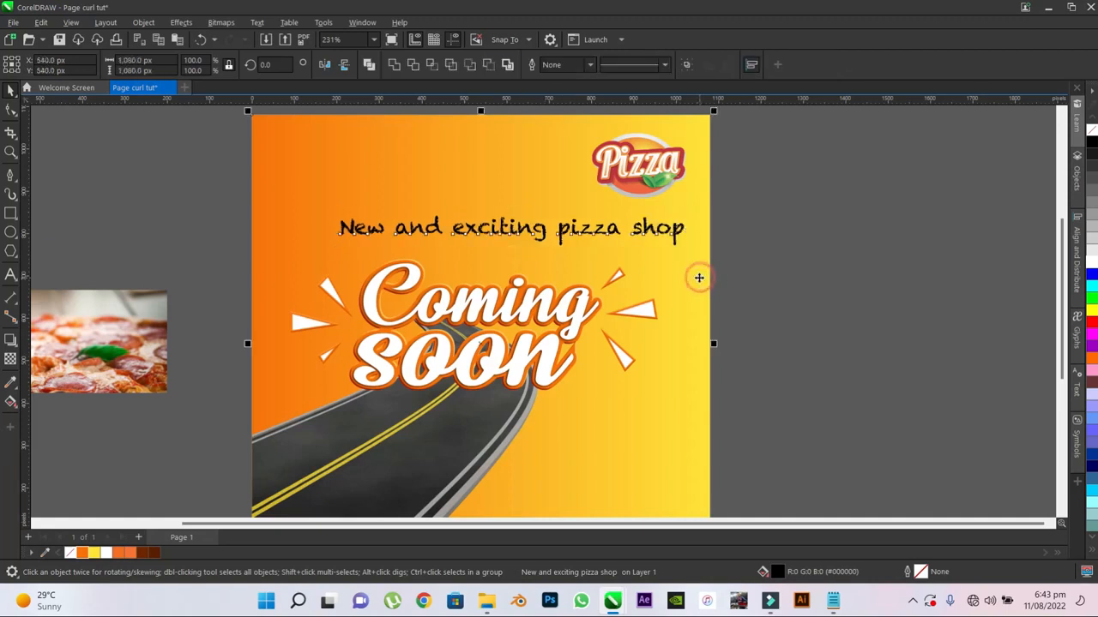
- Centre the tagline horizontally on the gradient background
left_click(650, 228)
left_click(673, 283)
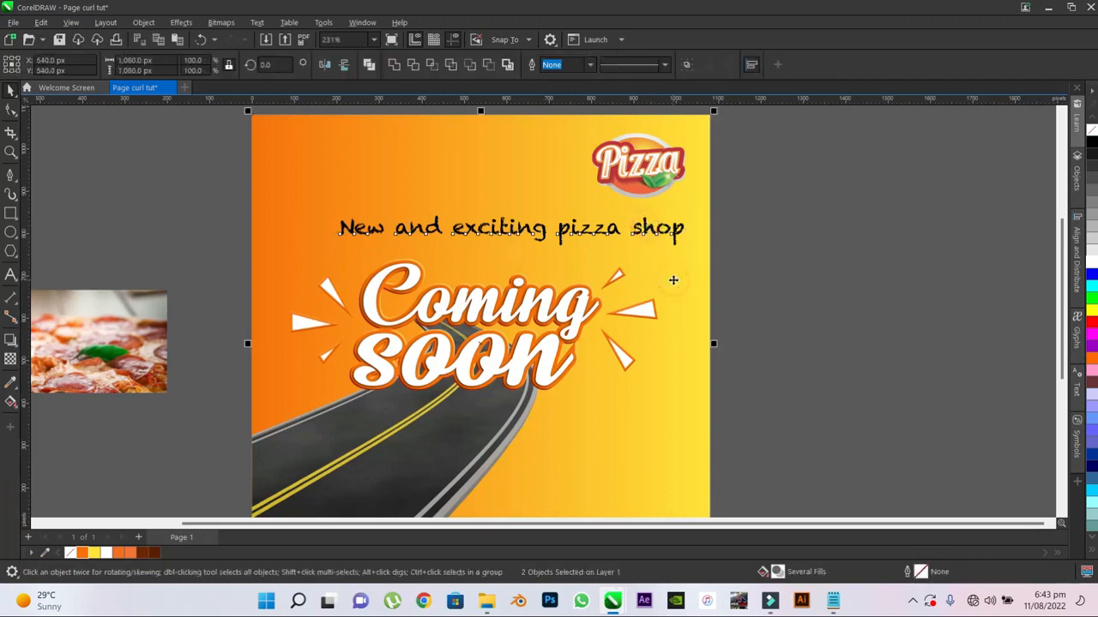
key("c")
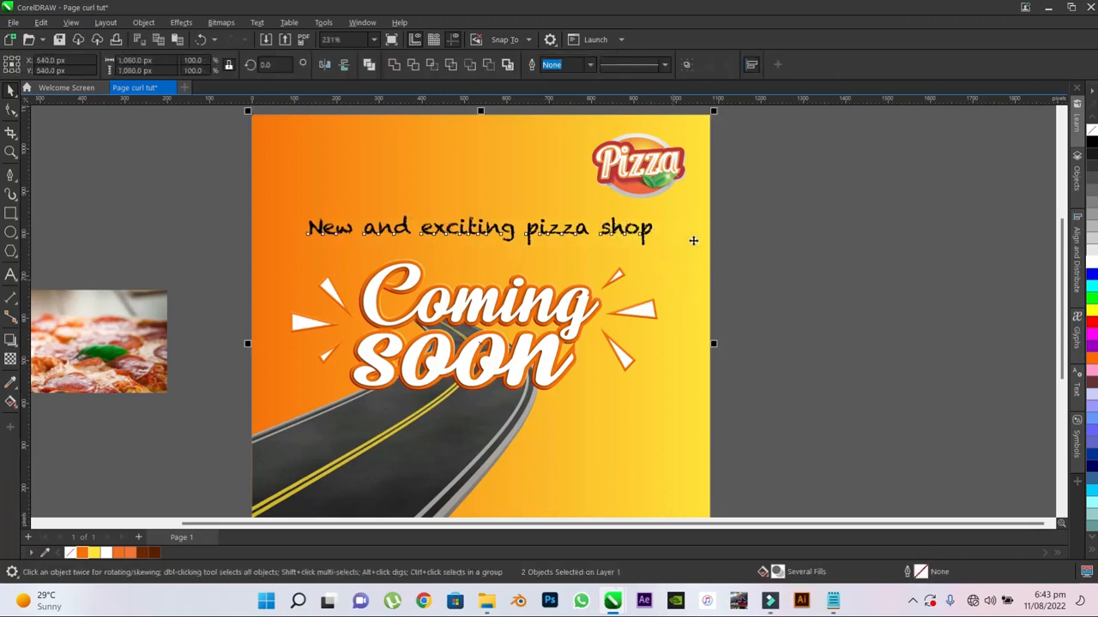
- Fill the "New and exciting pizza shop" tagline with white
left_click(529, 231)
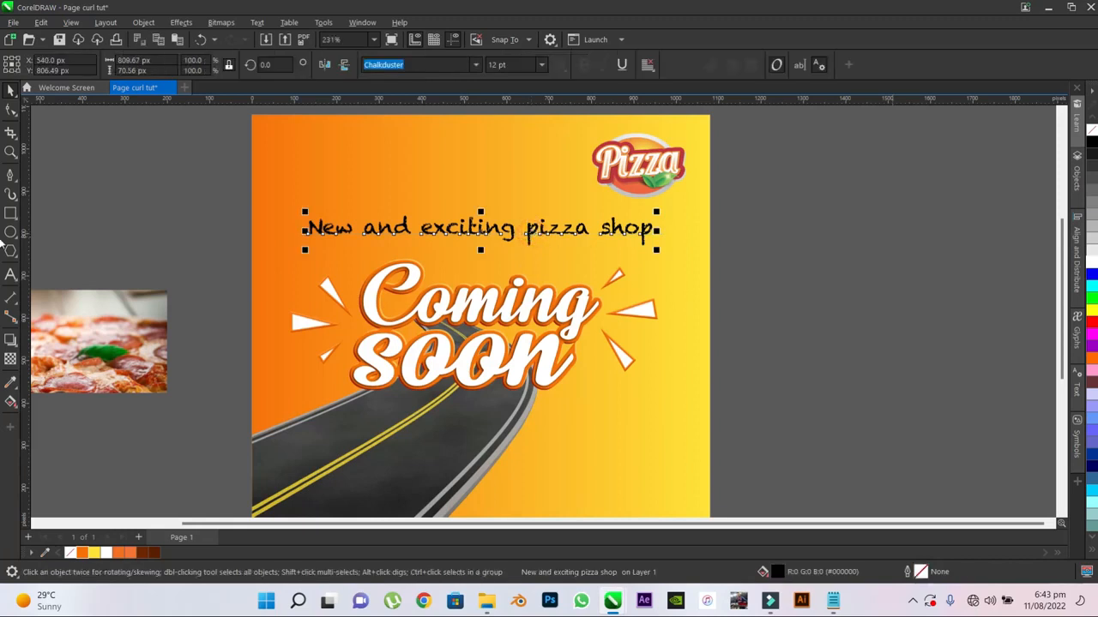
left_click(1091, 257)
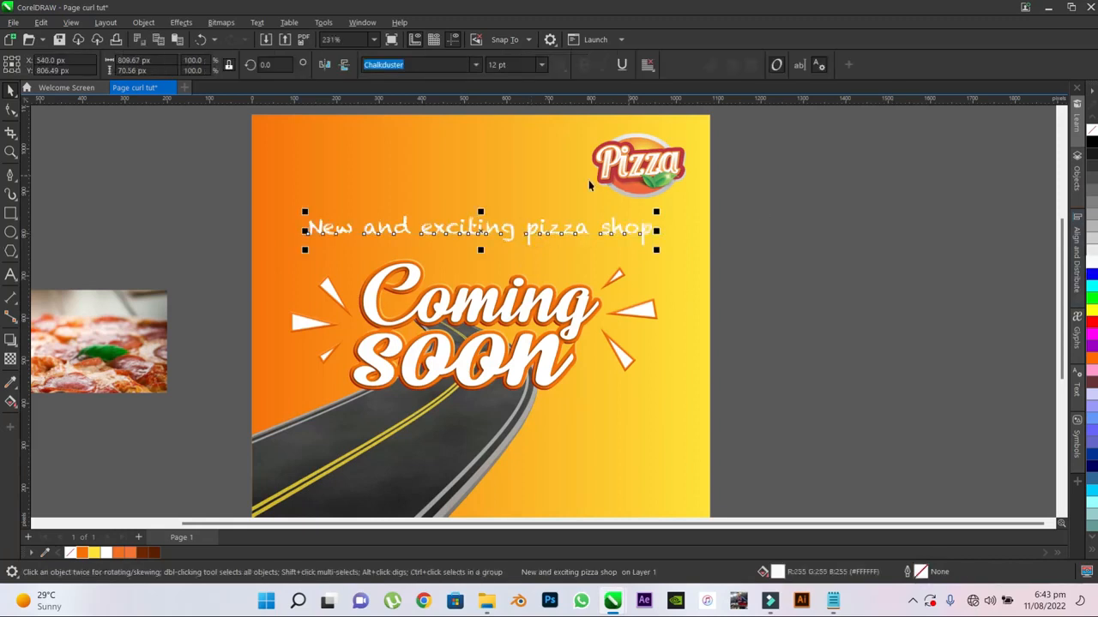
scroll(590, 185, "down", 2)
left_click(695, 162)
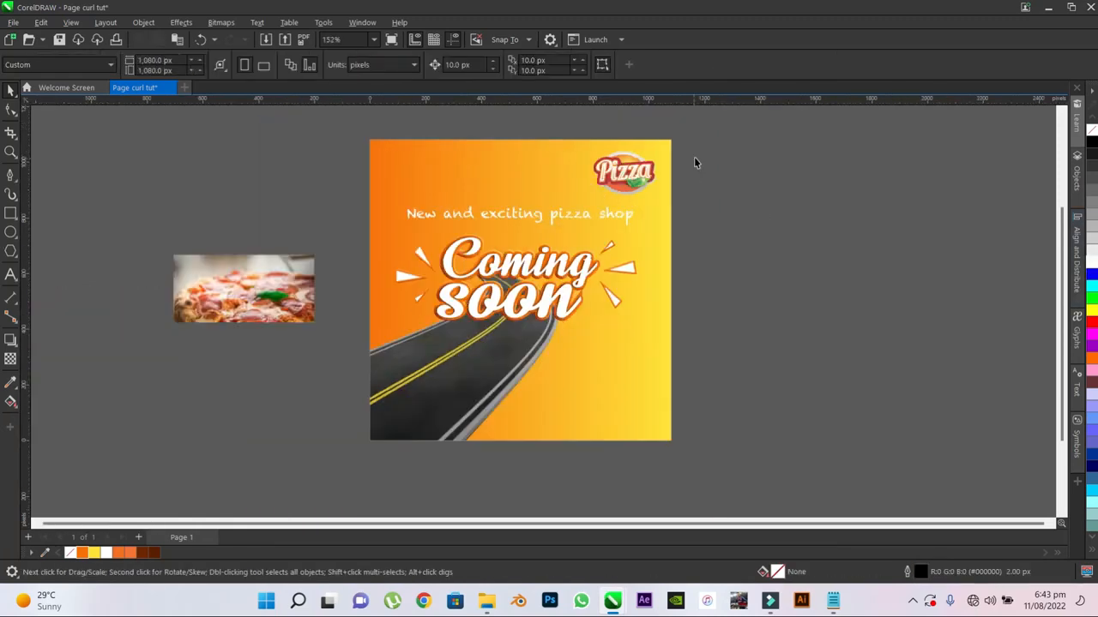
- Duplicate all of the poster's objects beside the original, centred near X 1831 px, Y 540 px
left_click(449, 214)
left_click_drag(692, 130, 352, 459)
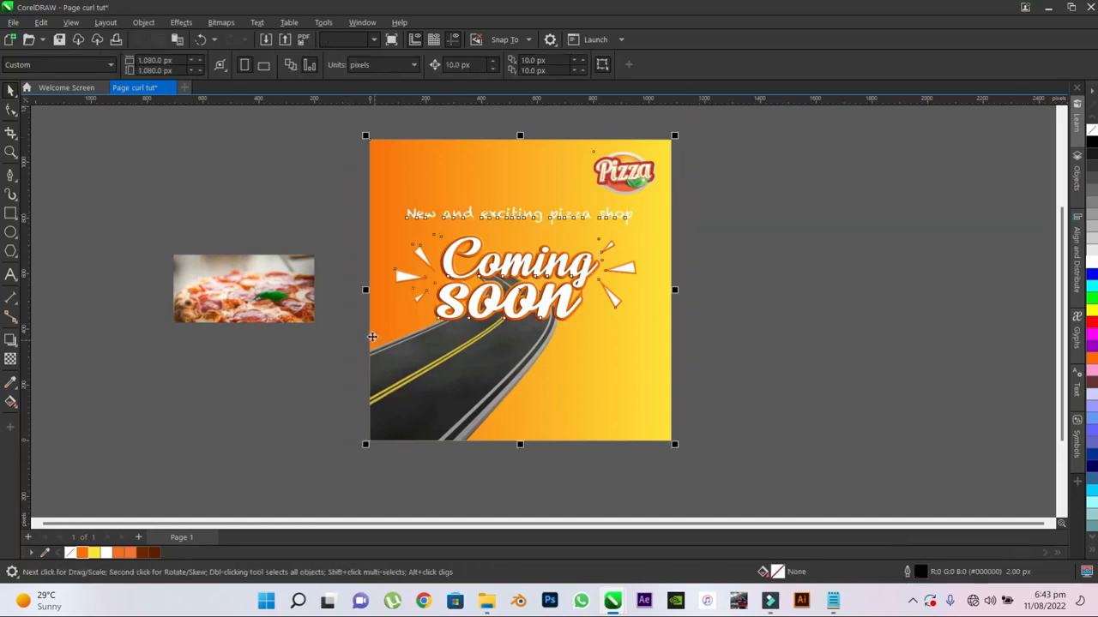
left_click_drag(370, 336, 738, 360)
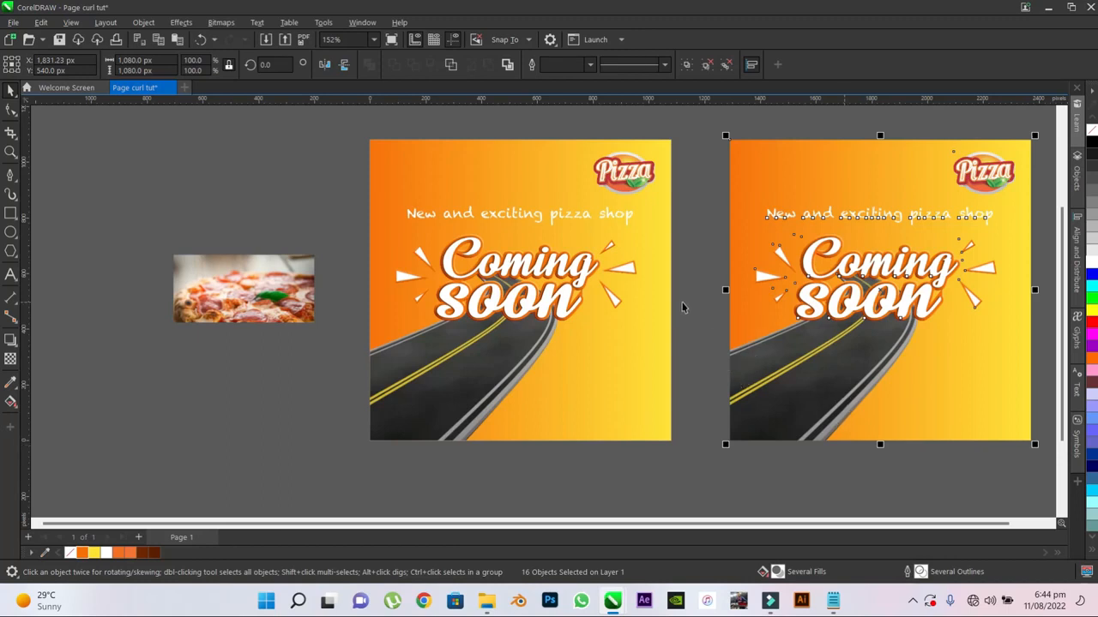
- Convert all objects of the original poster into one 300 dpi RGB bitmap with anti-aliasing and a transparent background
left_click_drag(678, 127, 339, 493)
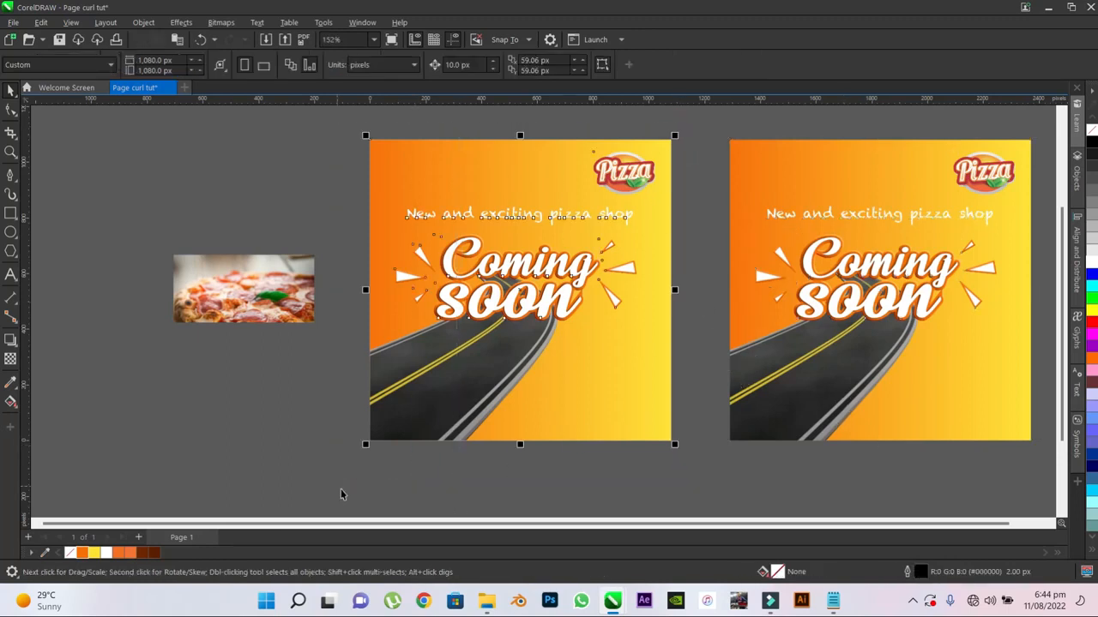
left_click(218, 23)
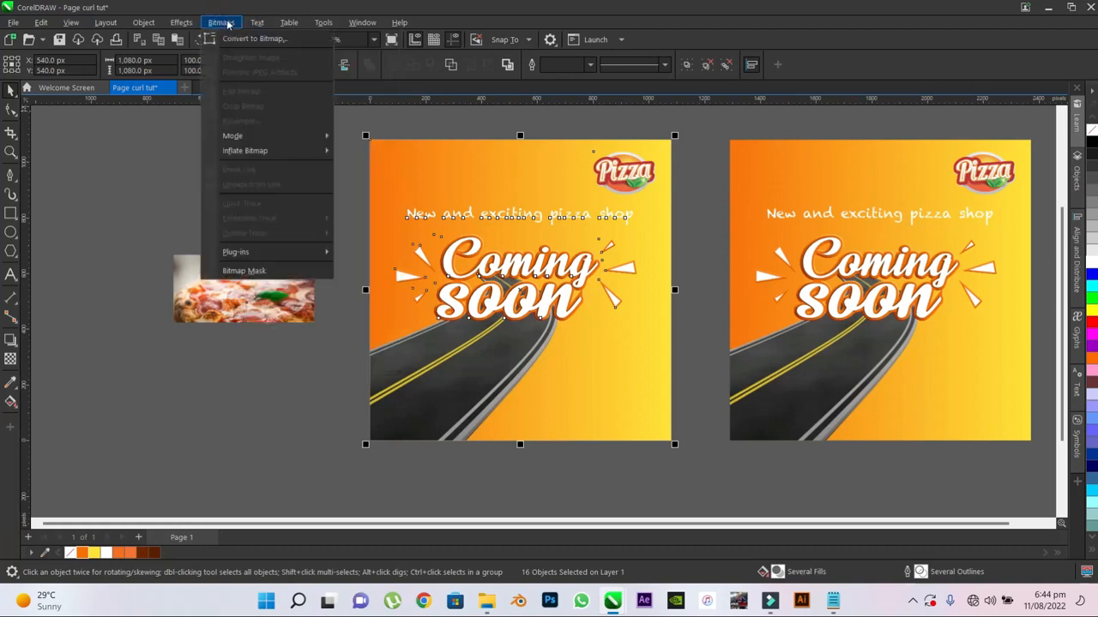
left_click(239, 40)
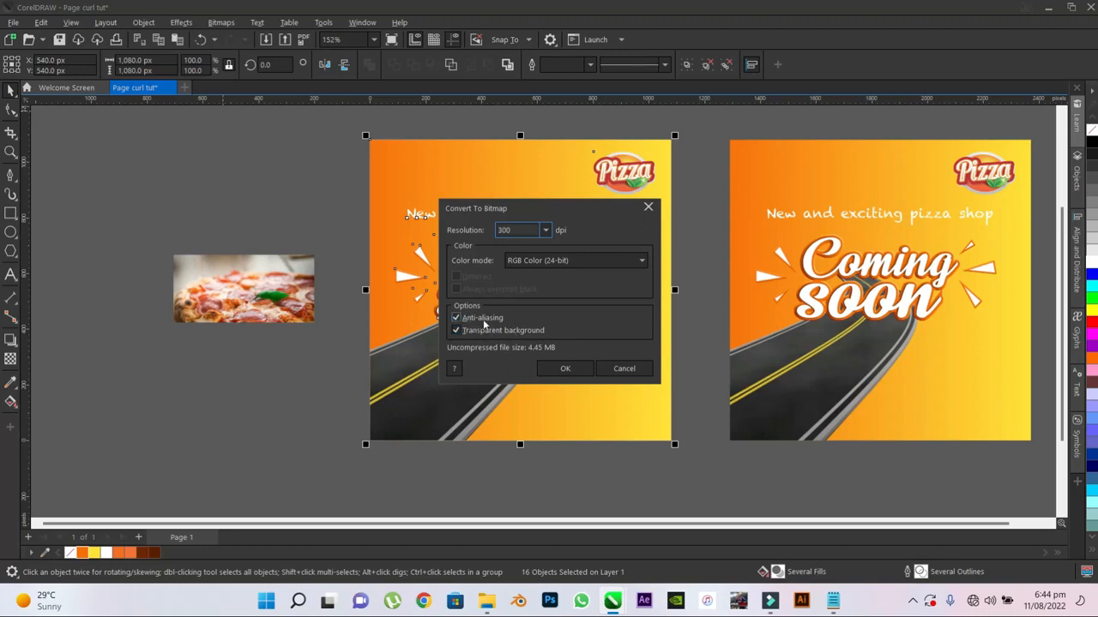
left_click(566, 369)
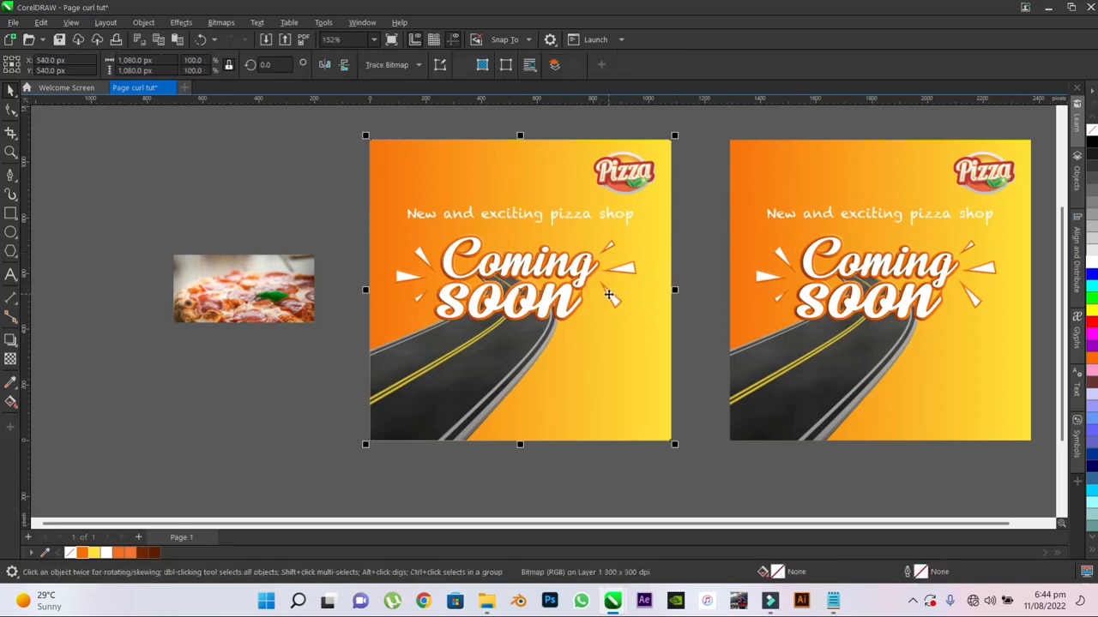
- Start a Page Curl effect on the poster bitmap's lower-right corner with horizontal direction and opaque paper
left_click(635, 127)
left_click(549, 260)
left_click(711, 260)
left_click(590, 262)
left_click(181, 23)
left_click(203, 57)
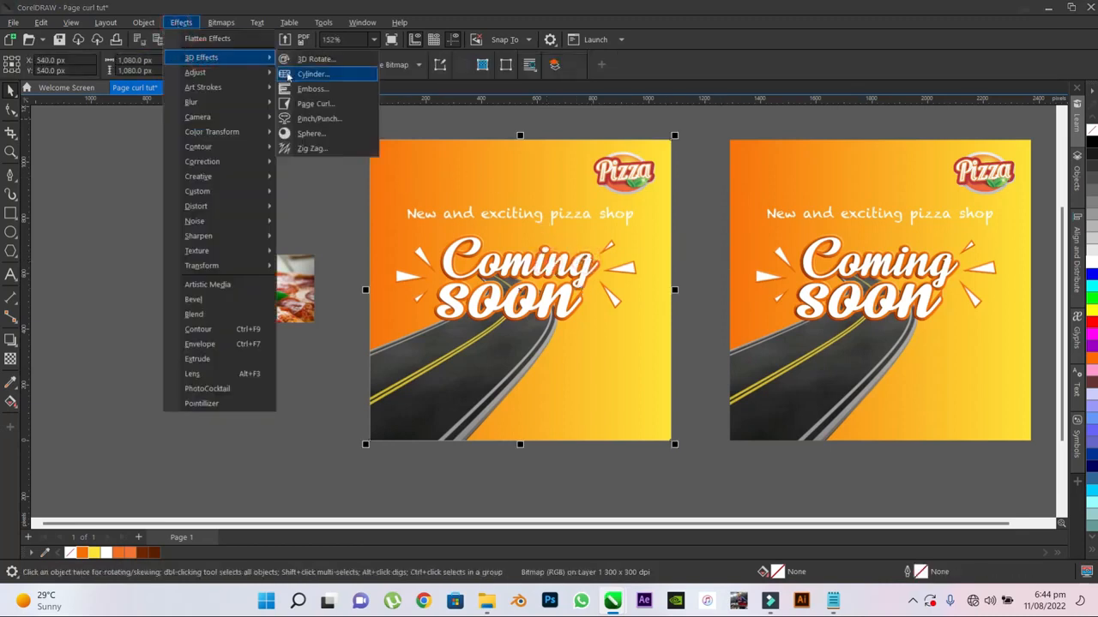
left_click(318, 100)
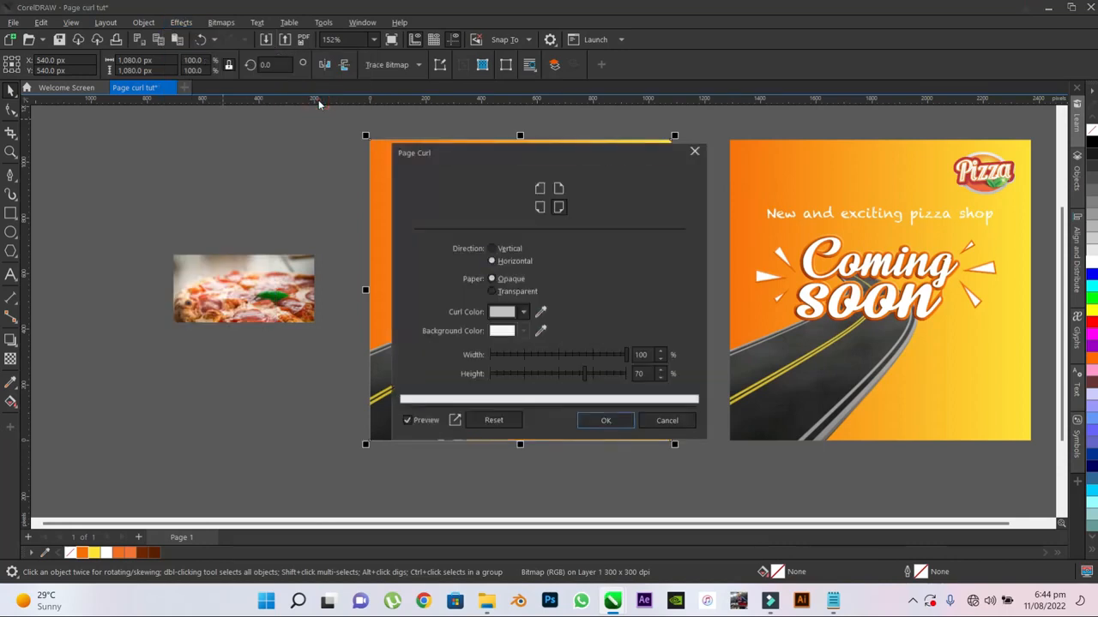
left_click_drag(867, 157, 863, 157)
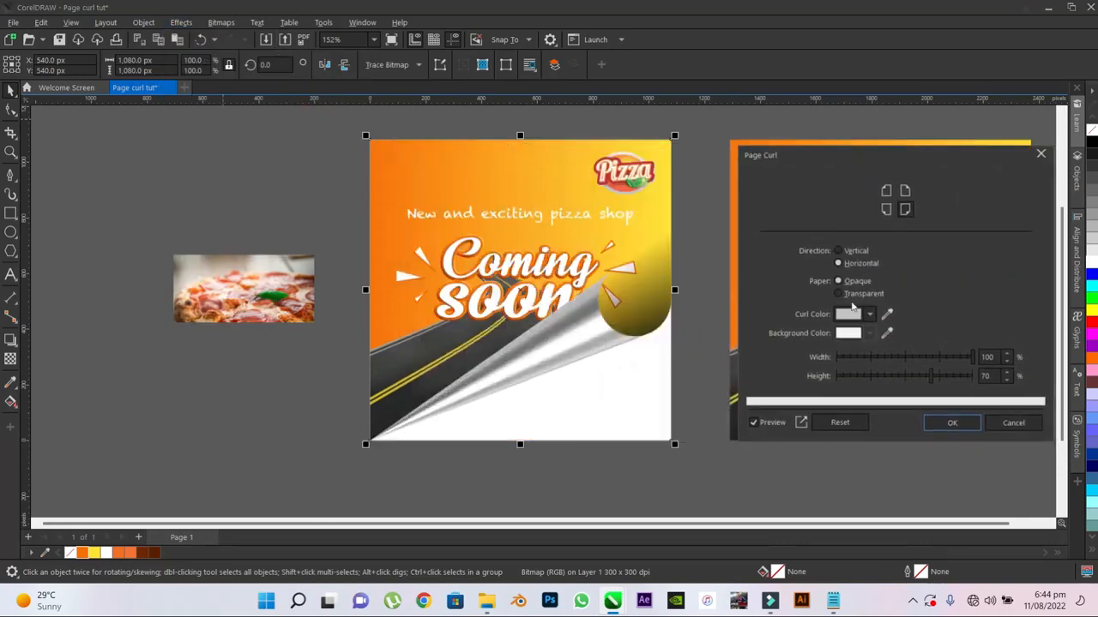
left_click(839, 265)
left_click(838, 282)
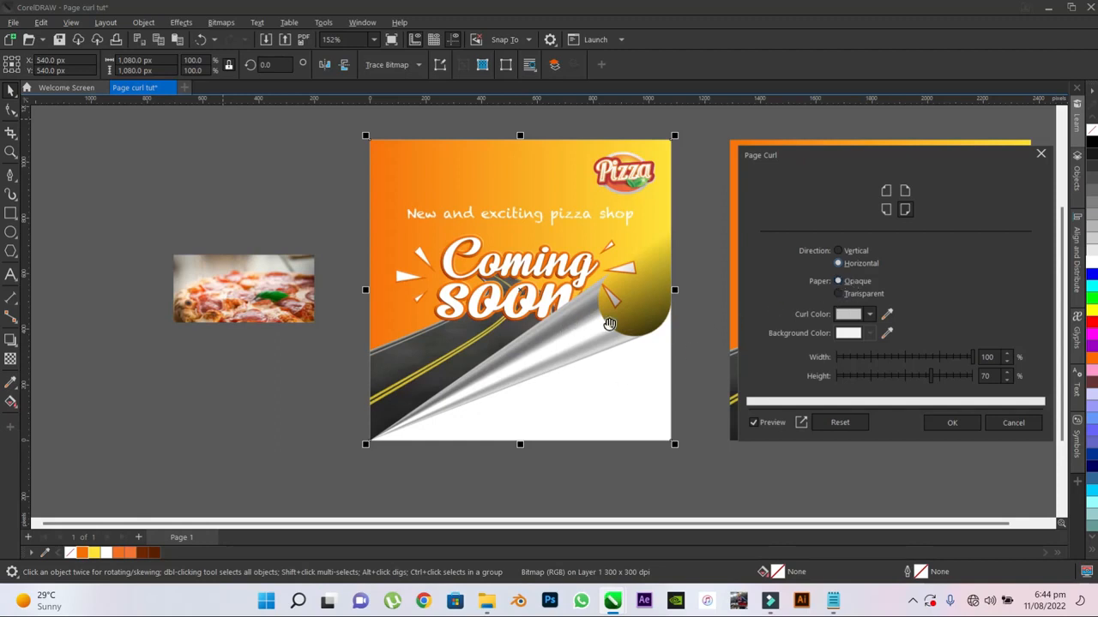
- Set the curl colour to light pinkish grey #D6C7C7 and apply the page curl at 100% width and 70% height
left_click(870, 314)
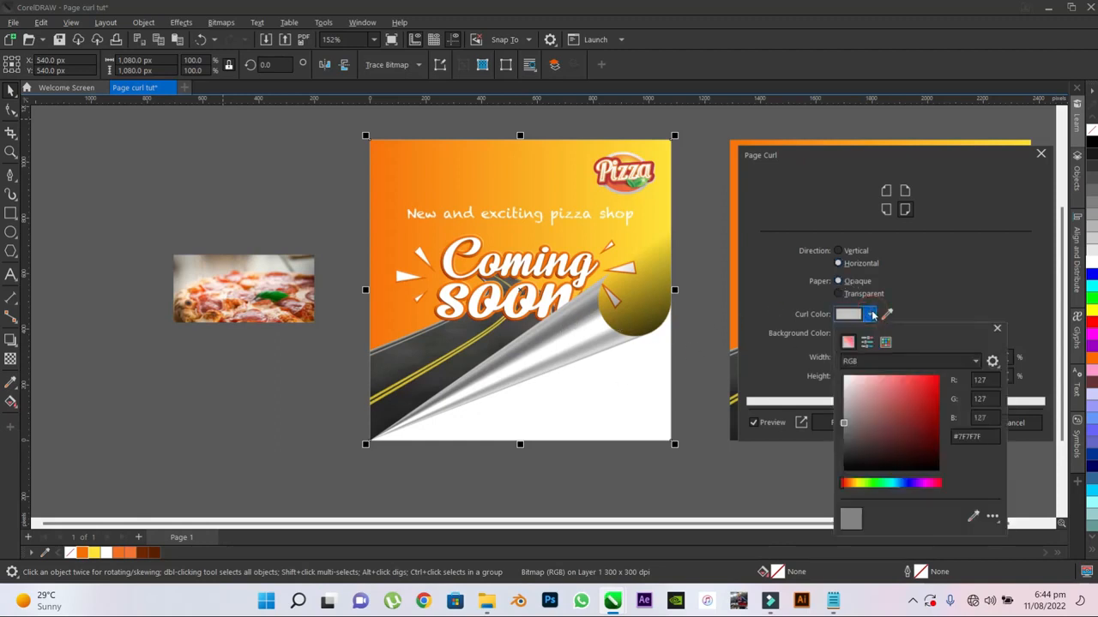
left_click(852, 409)
left_click(861, 408)
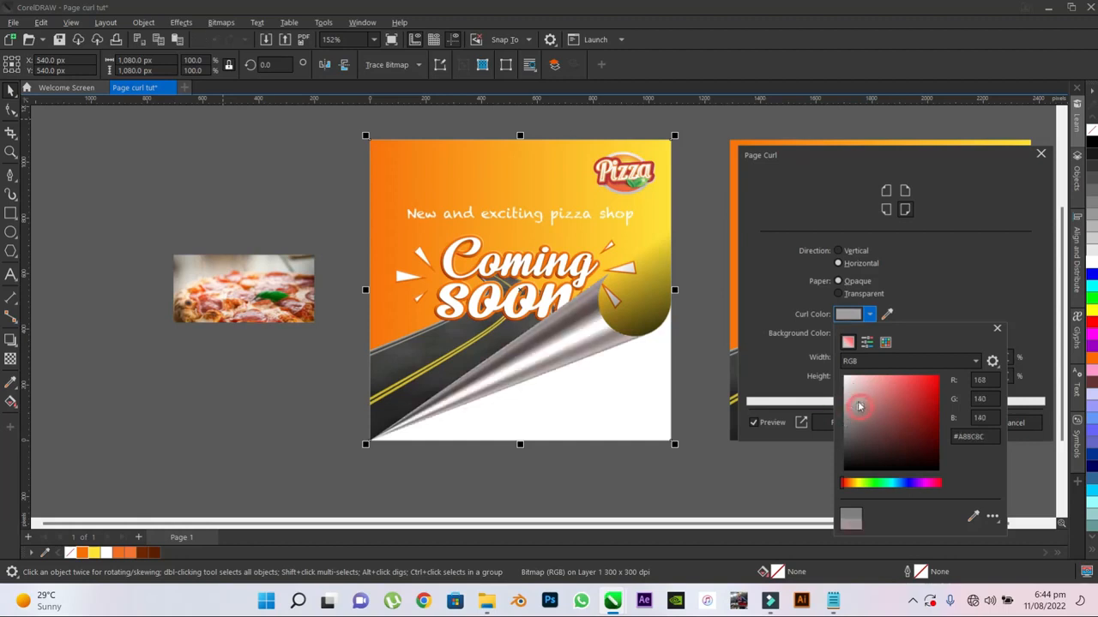
left_click(857, 401)
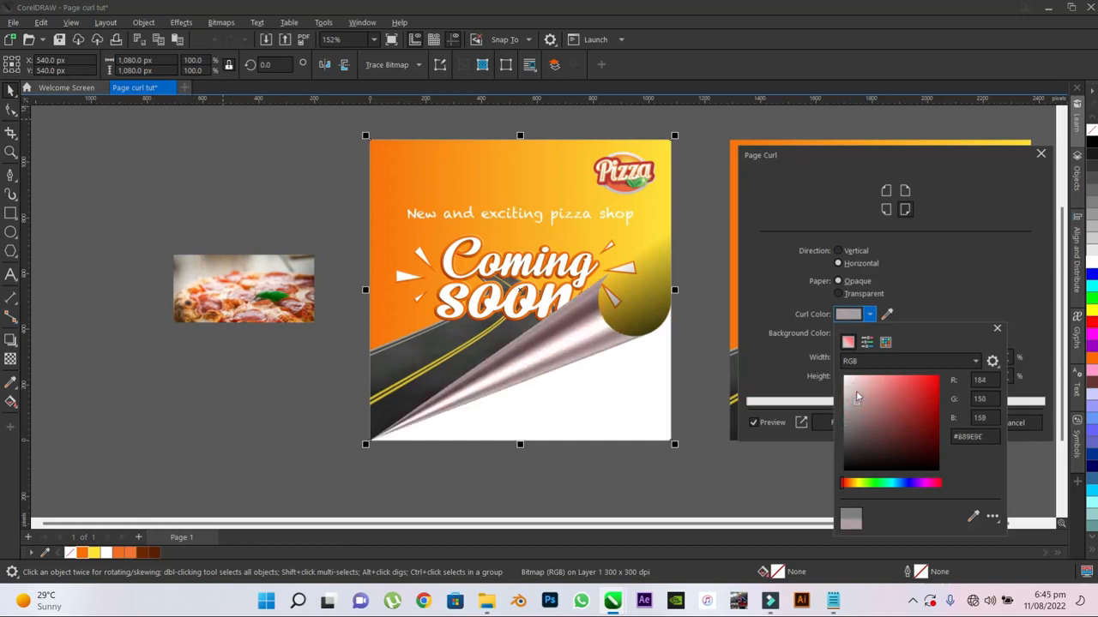
left_click(854, 390)
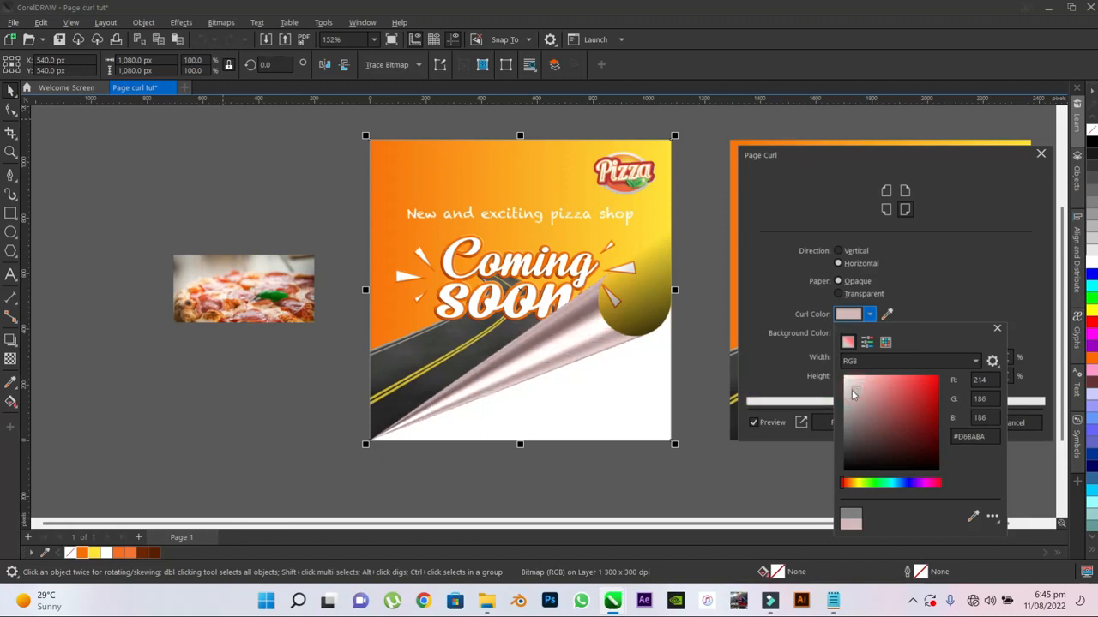
left_click(849, 389)
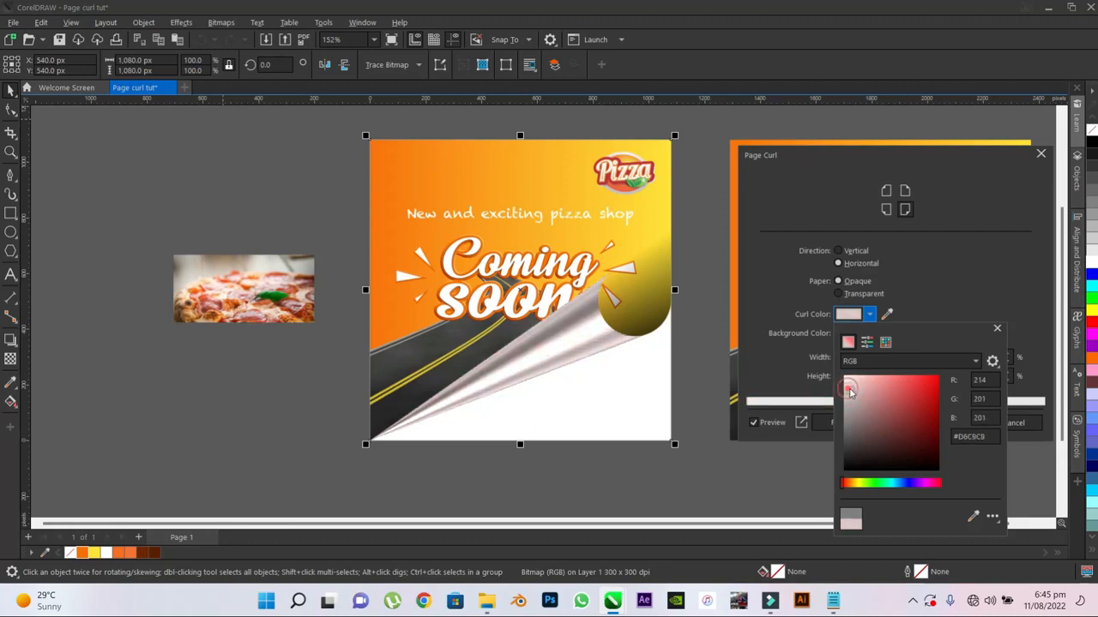
left_click(851, 393)
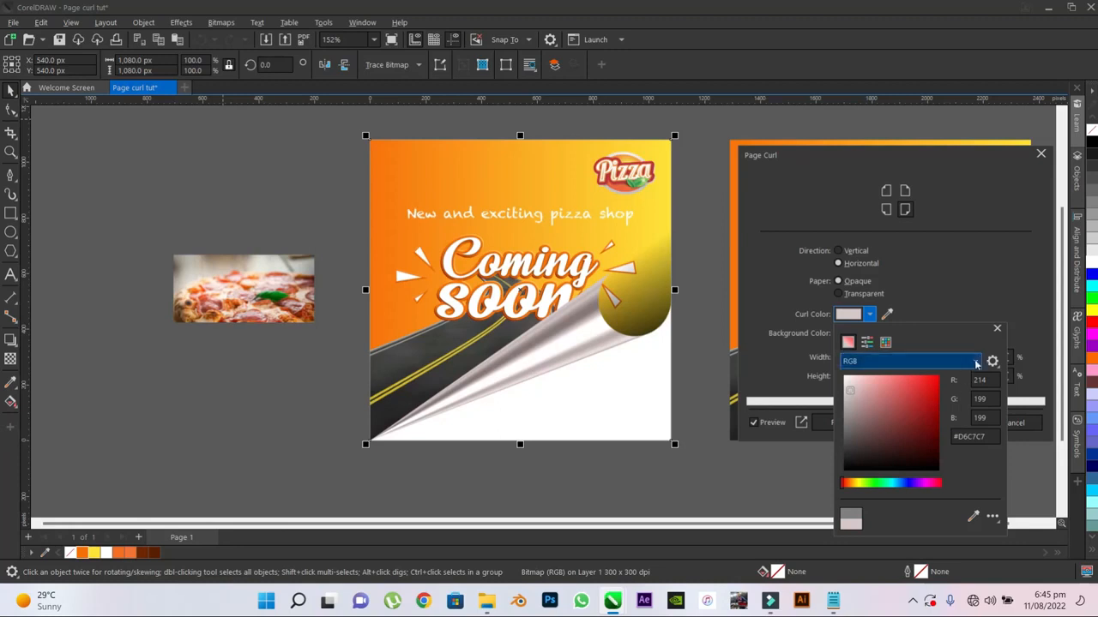
left_click(997, 328)
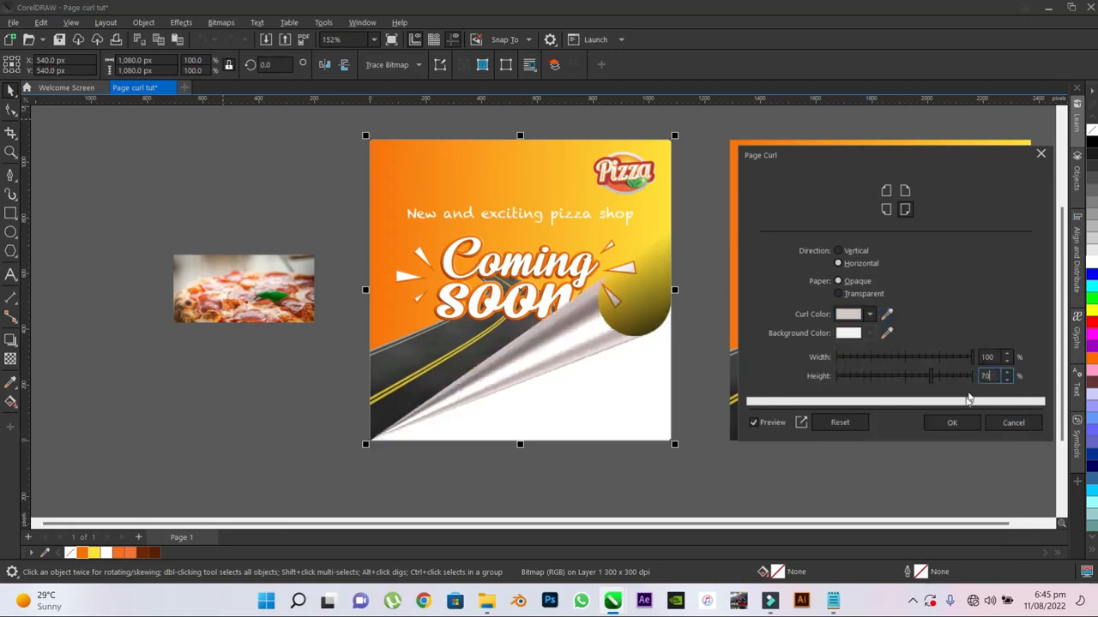
left_click(952, 424)
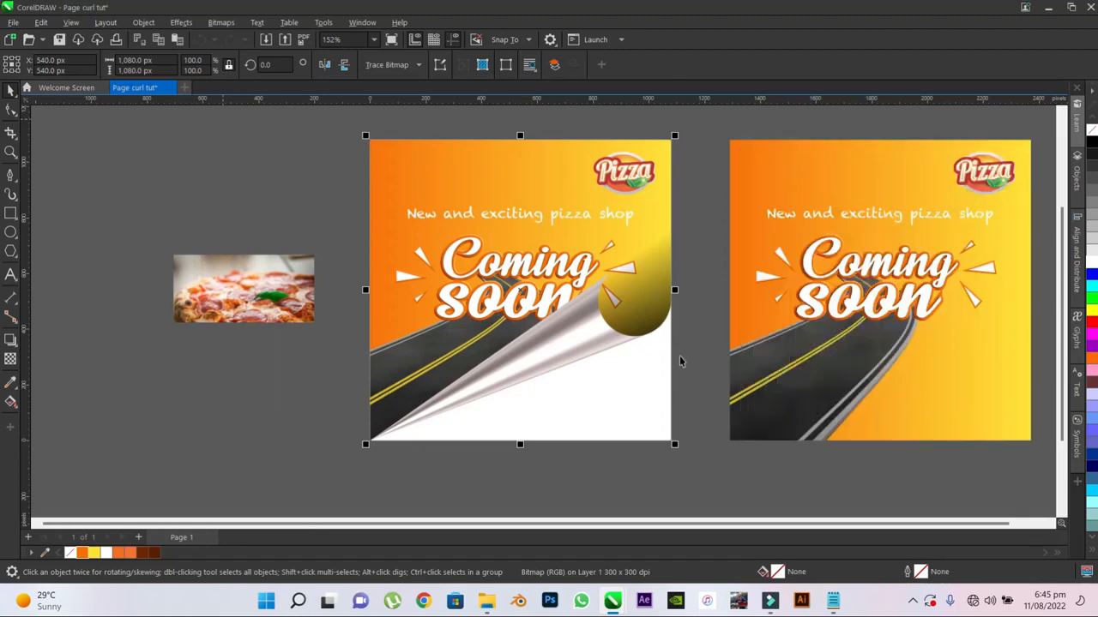
- Move the pizza photo onto the lower half of the curled poster and scale it to the poster's full 1,080 px width
left_click(702, 343)
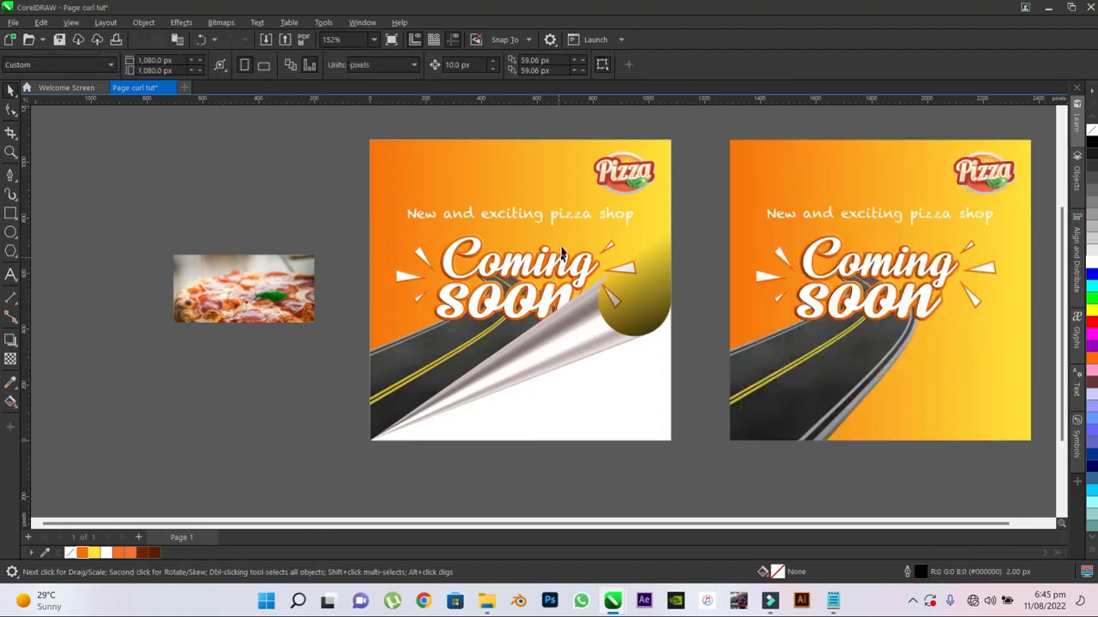
left_click(251, 300)
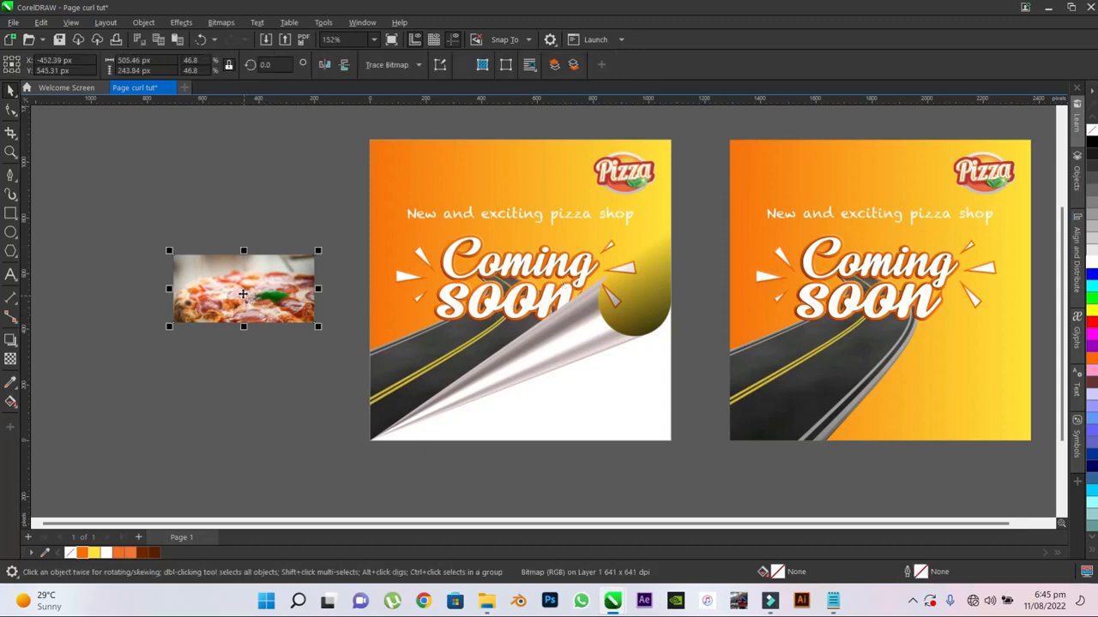
left_click_drag(251, 301, 466, 379)
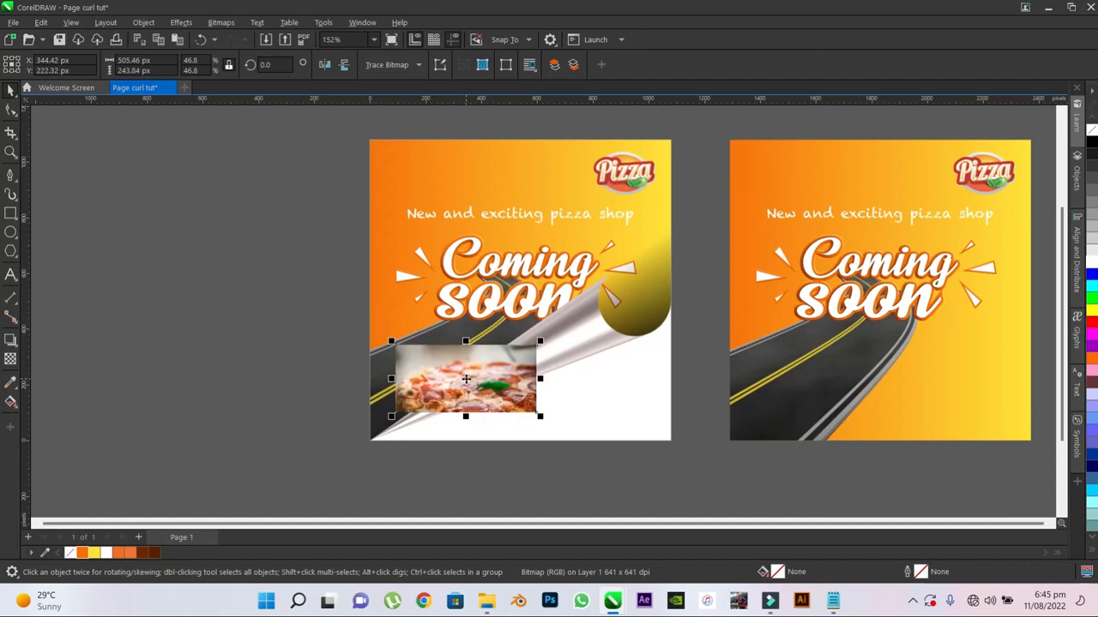
left_click_drag(392, 415, 375, 445)
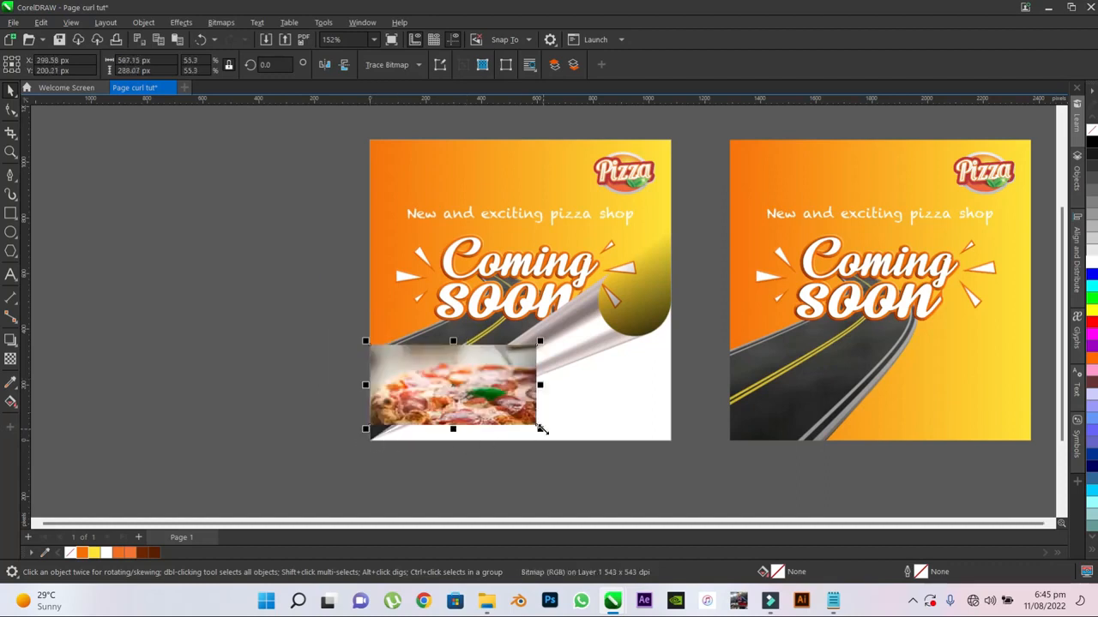
left_click_drag(536, 432, 587, 442)
left_click_drag(563, 342, 674, 288)
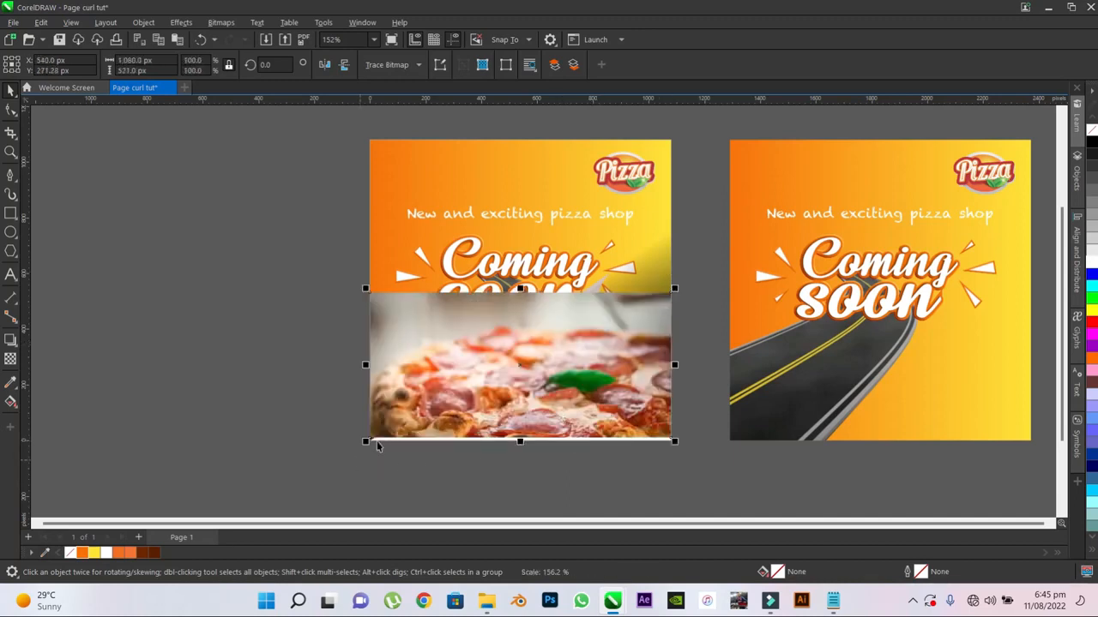
- Move the pizza photo down so its lower edge meets the poster's lower edge, centred at Y 260.5 px
scroll(565, 443, "up", 4)
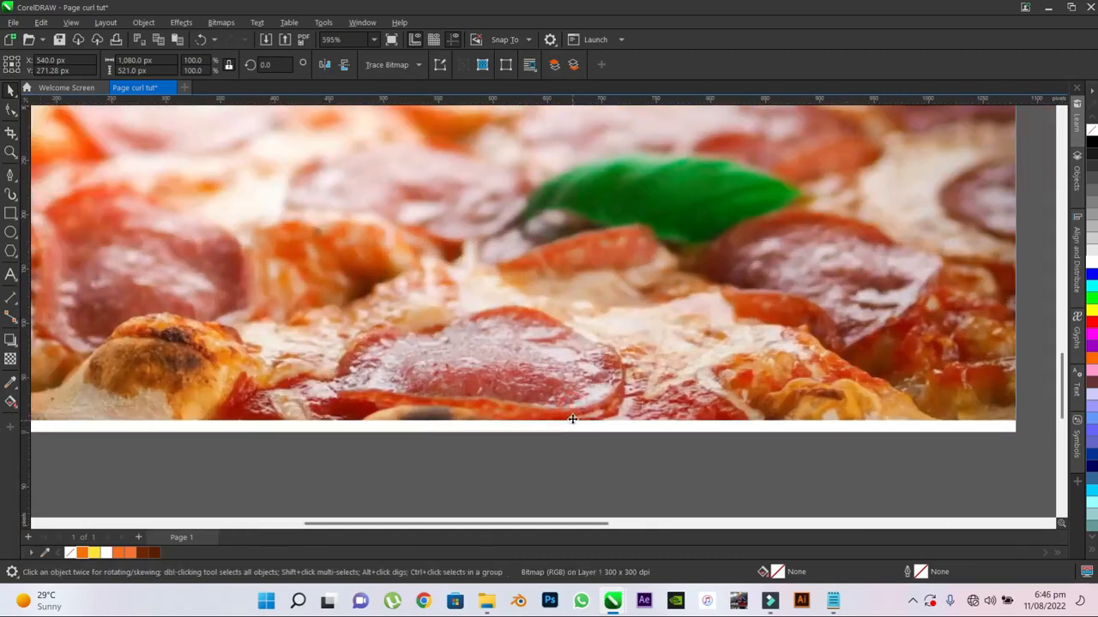
left_click_drag(573, 420, 576, 436)
scroll(579, 437, "down", 1)
scroll(579, 441, "down", 5)
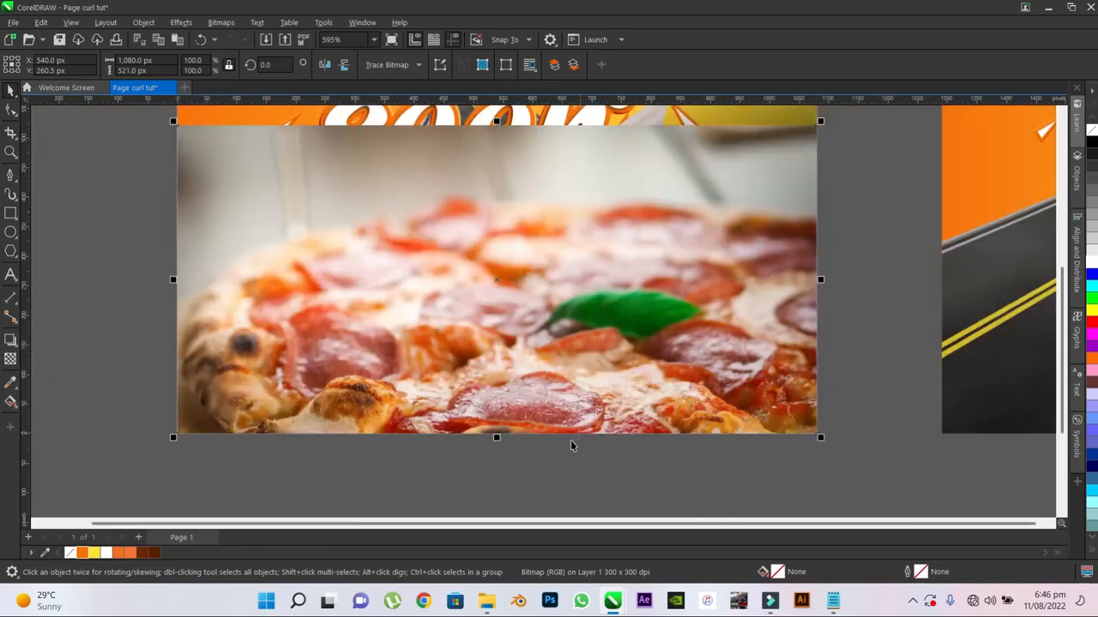
scroll(573, 446, "down", 3)
left_click(537, 463)
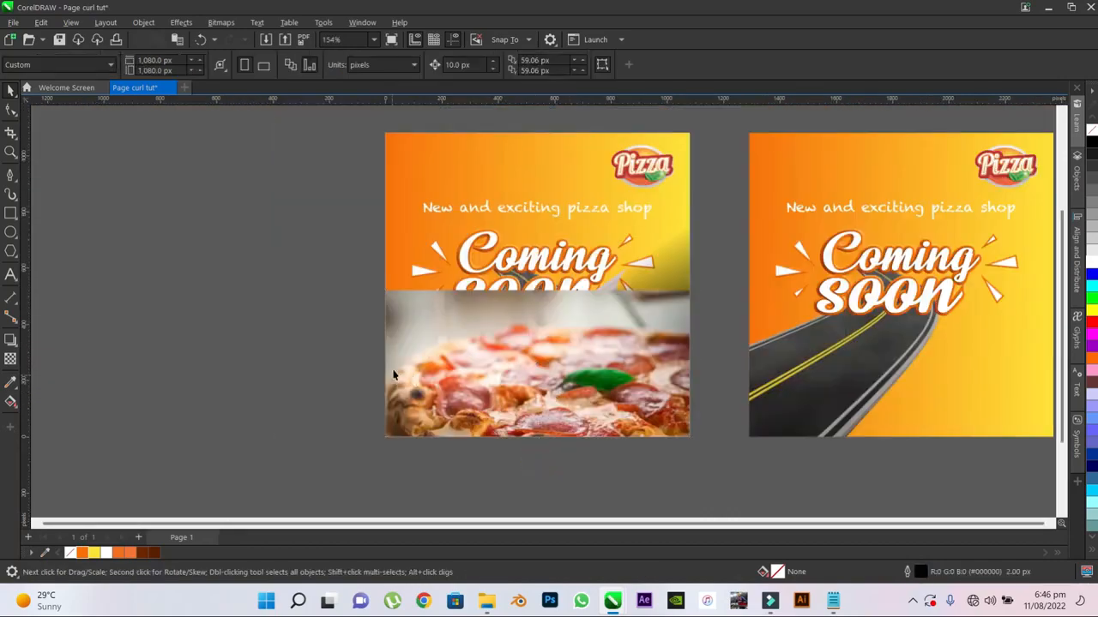
- Order the pizza photo behind the curled poster bitmap
left_click(474, 347)
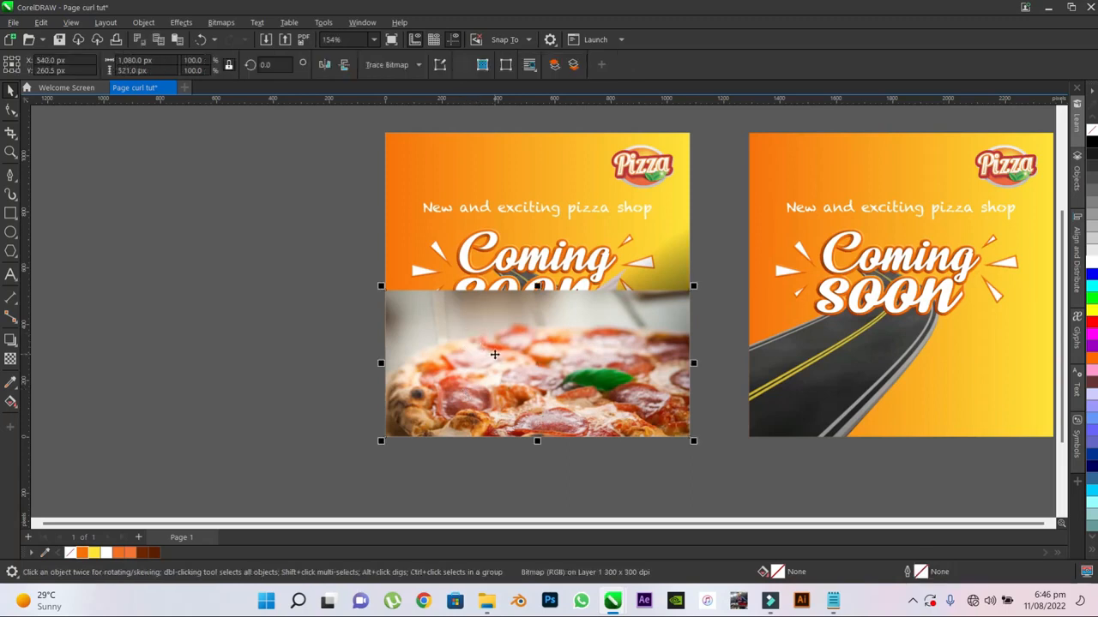
right_click(500, 353)
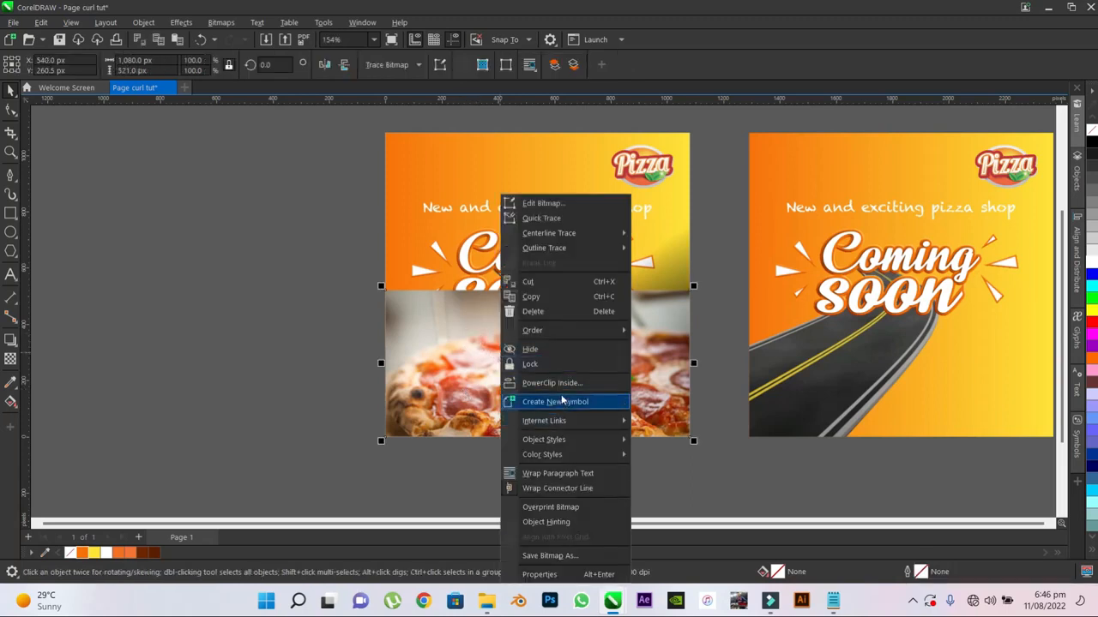
mouse_move(561, 330)
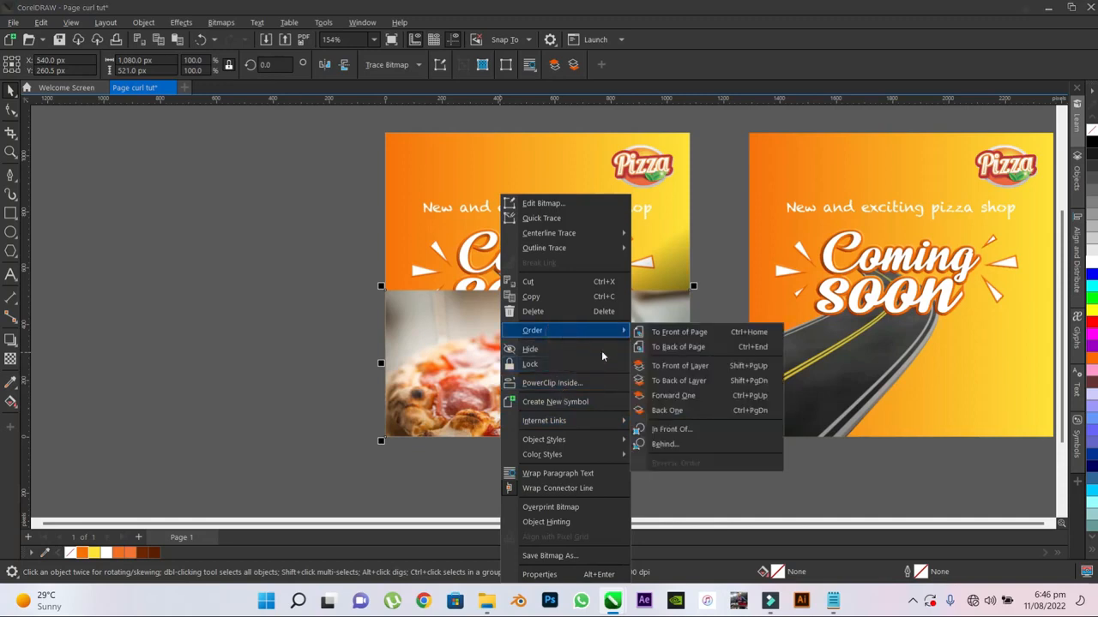
left_click(675, 447)
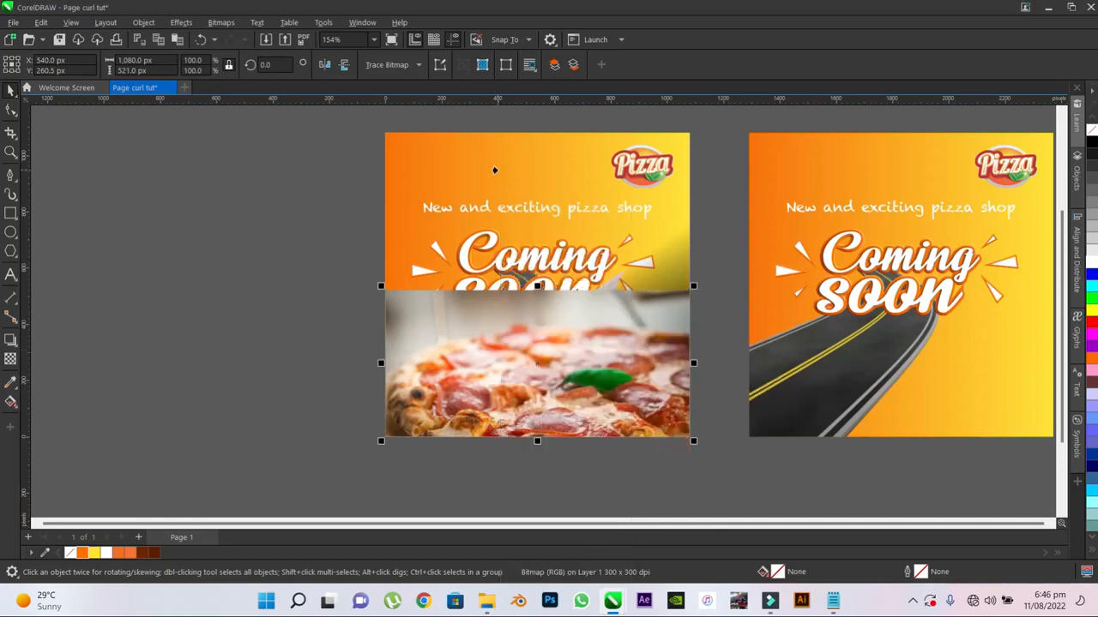
left_click(495, 171)
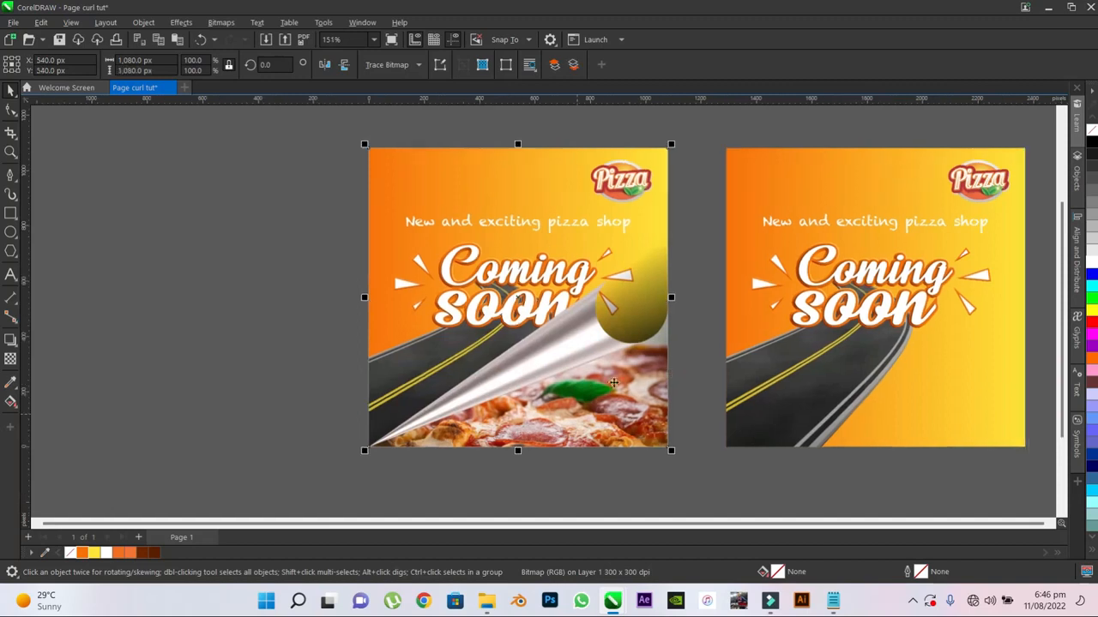
left_click(700, 284)
- Convert the curled poster to a bitmap again at 300 dpi in RGB with a transparent background
scroll(561, 278, "up", 1)
left_click(459, 267)
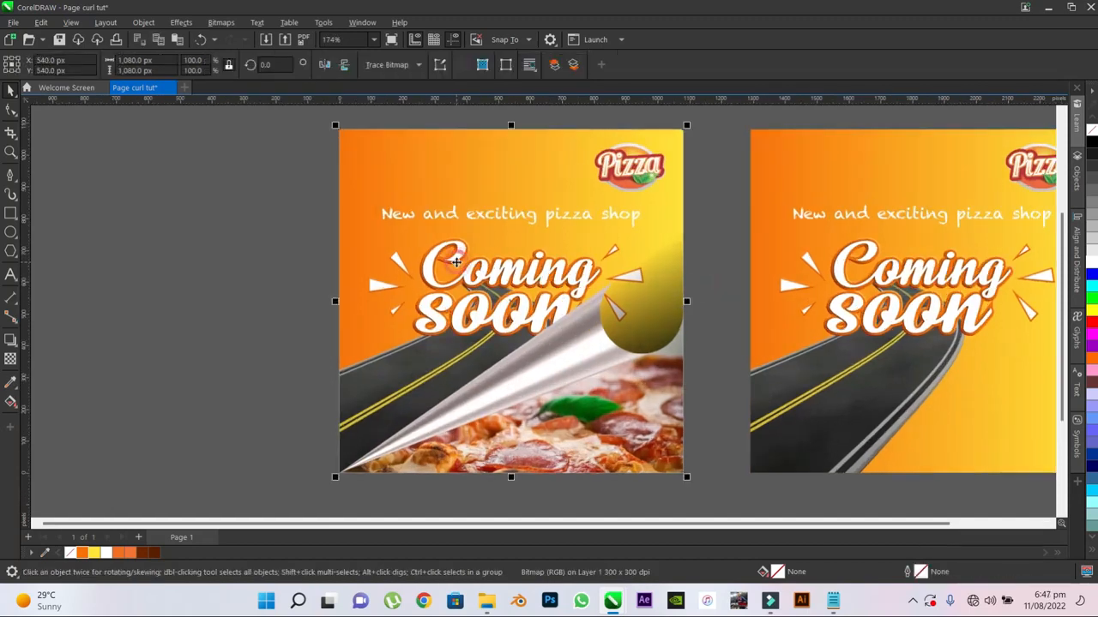
left_click(221, 22)
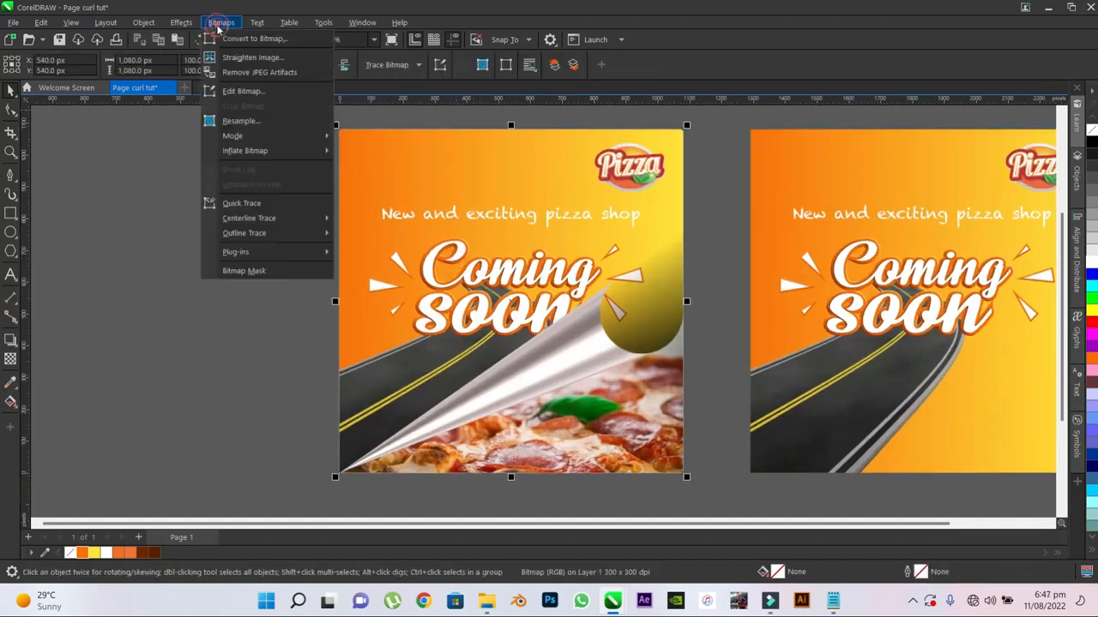
left_click(249, 40)
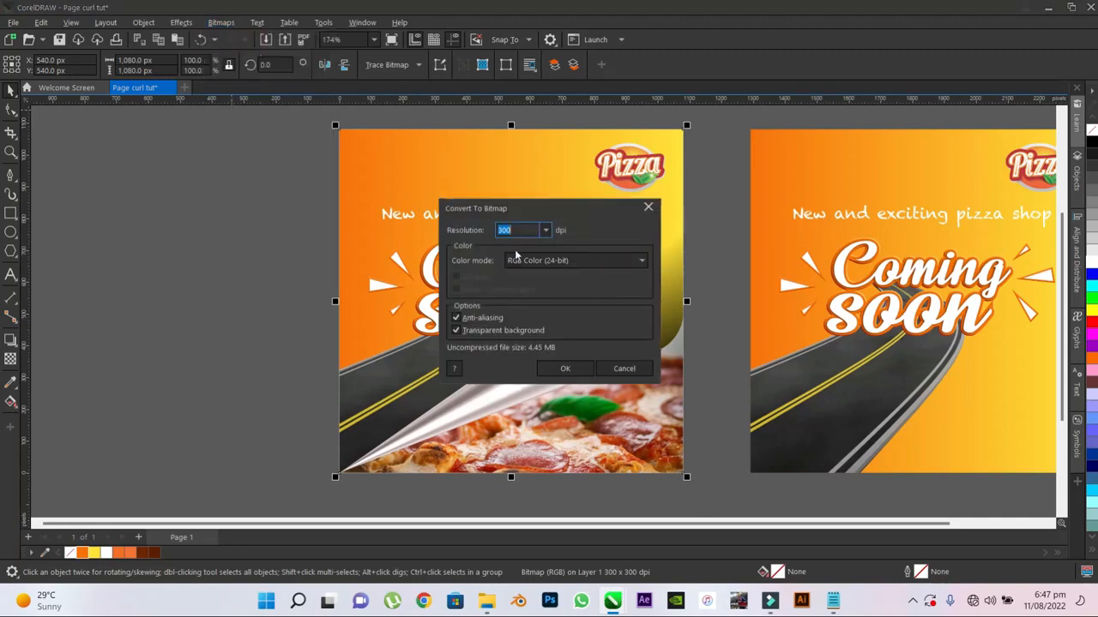
left_click(562, 369)
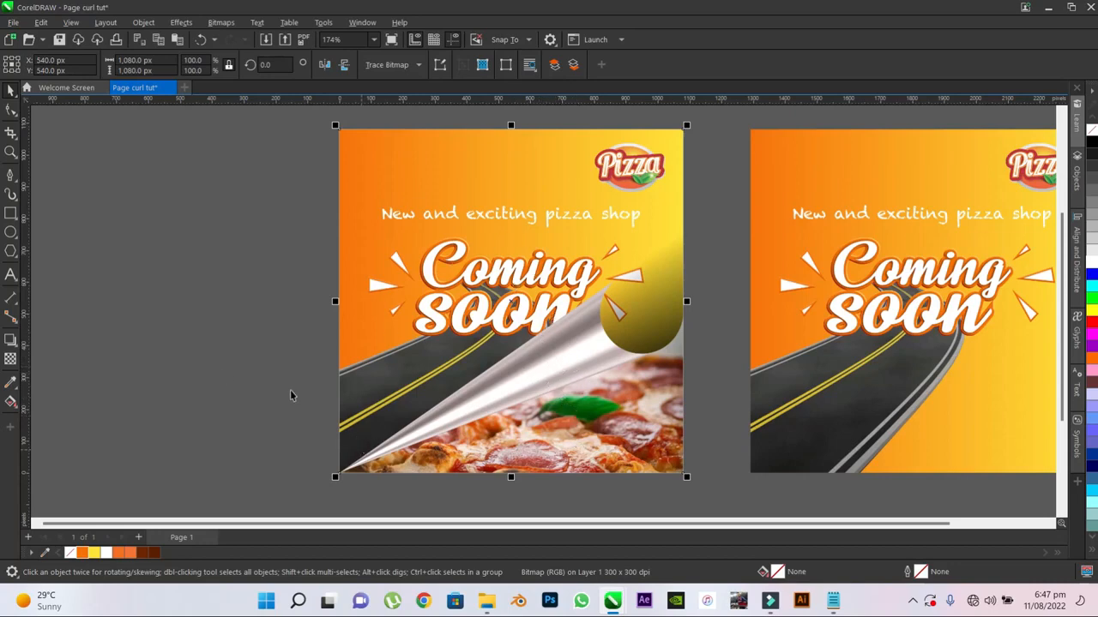
- Add a black drop shadow to the curled poster, offset about 37 px in X and -58 px in Y
left_click(10, 340)
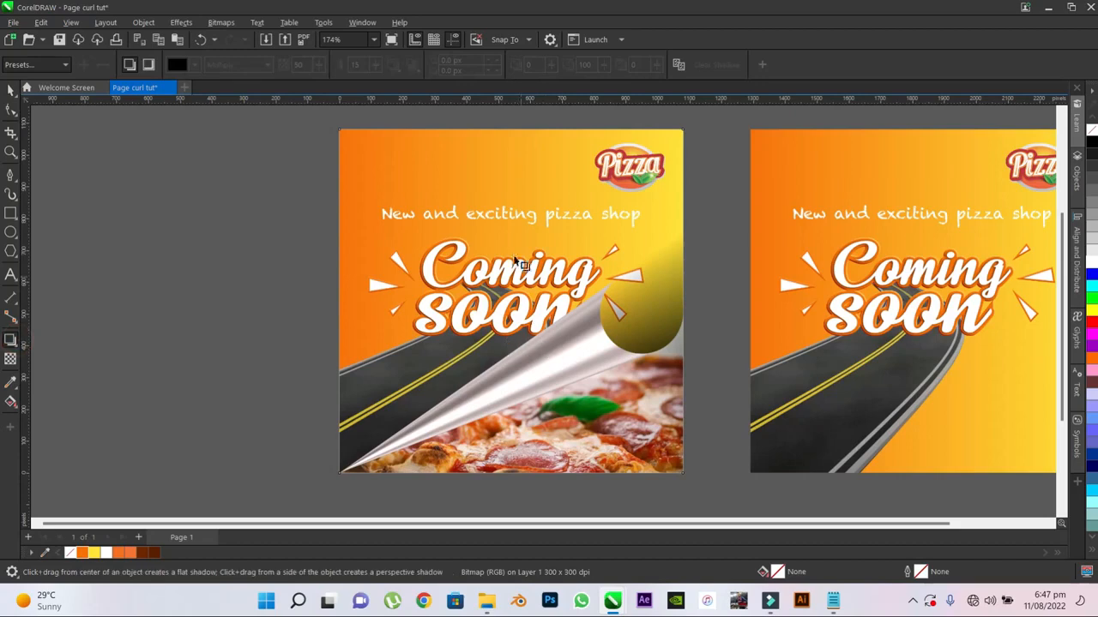
mouse_move(511, 302)
left_mouse_down()
mouse_move(642, 501)
mouse_move(632, 491)
left_mouse_up()
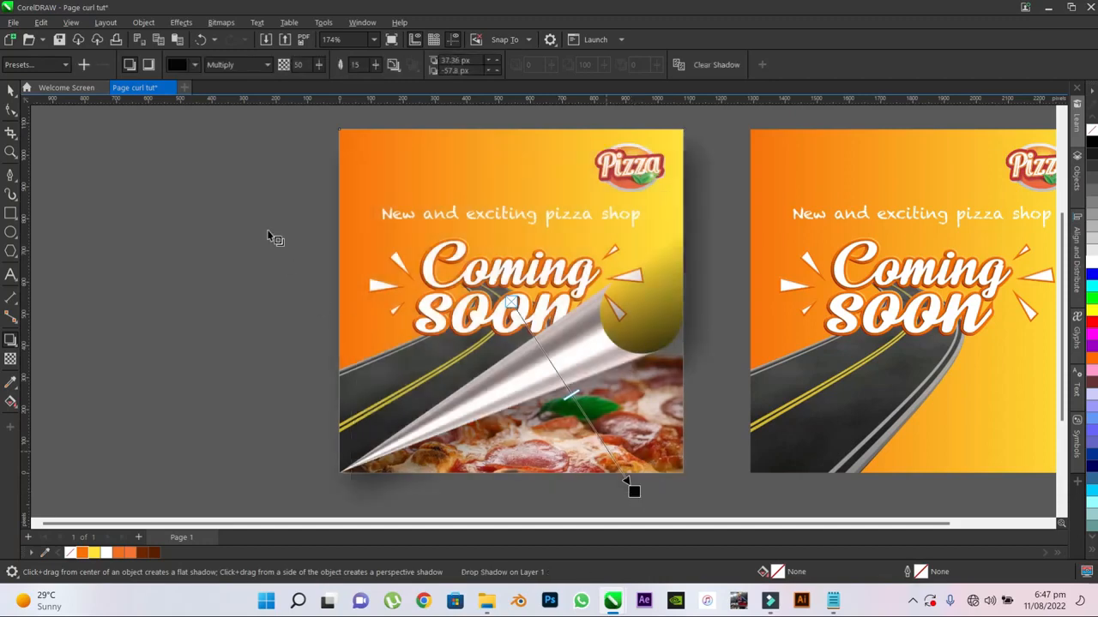
- Sample the poster's orange as the drop shadow colour and darken it to brown #451F00
left_click(195, 65)
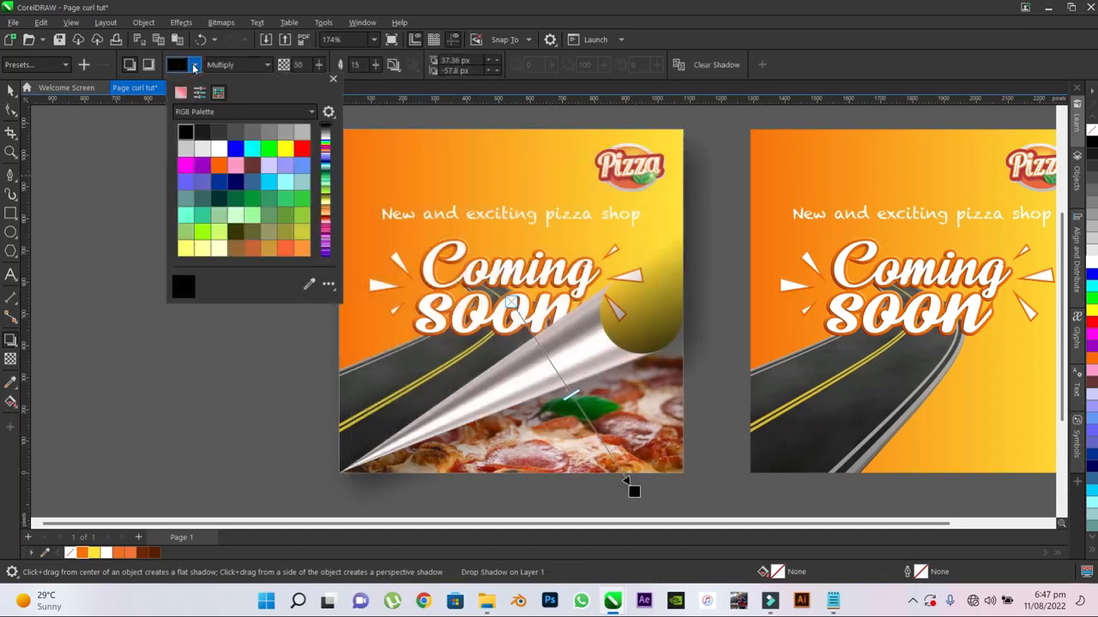
left_click(310, 285)
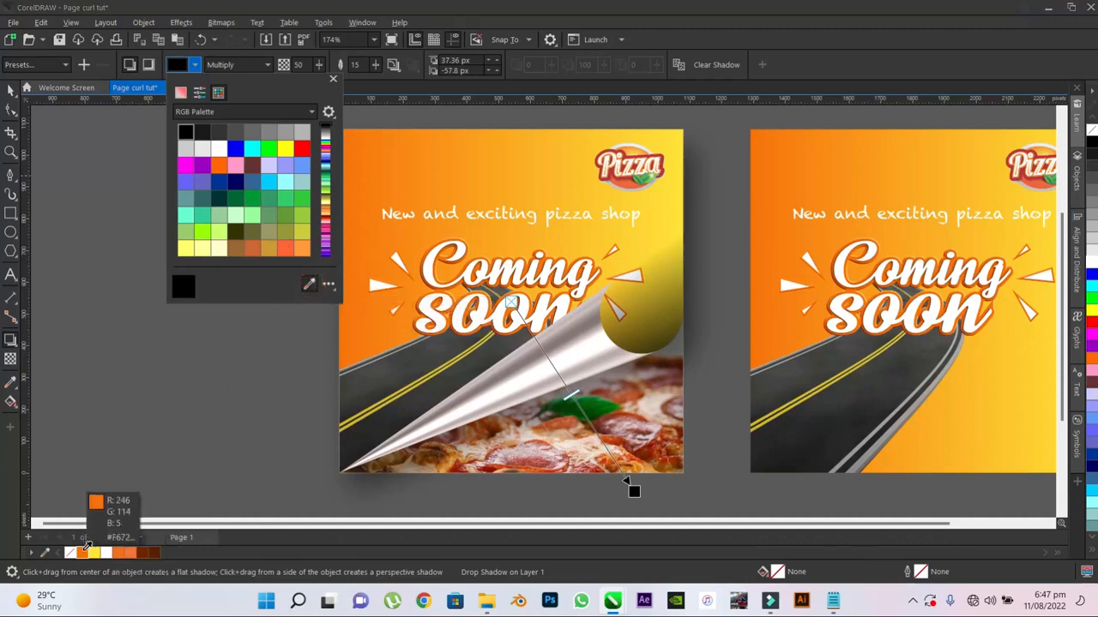
left_click(86, 550)
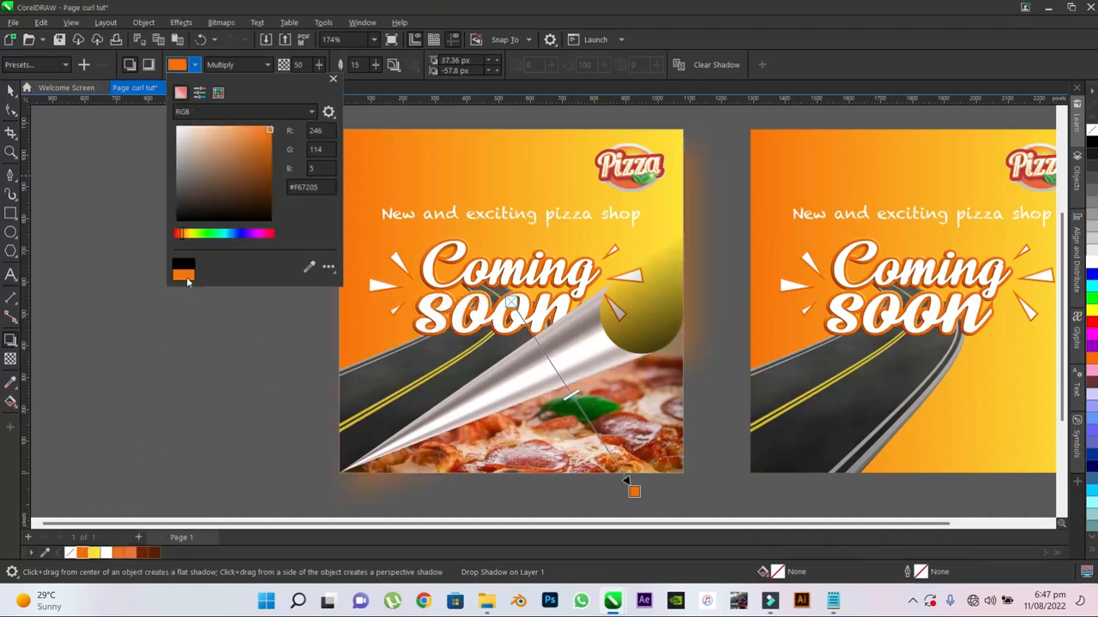
mouse_move(267, 146)
left_mouse_down()
mouse_move(283, 186)
mouse_move(276, 199)
left_mouse_up()
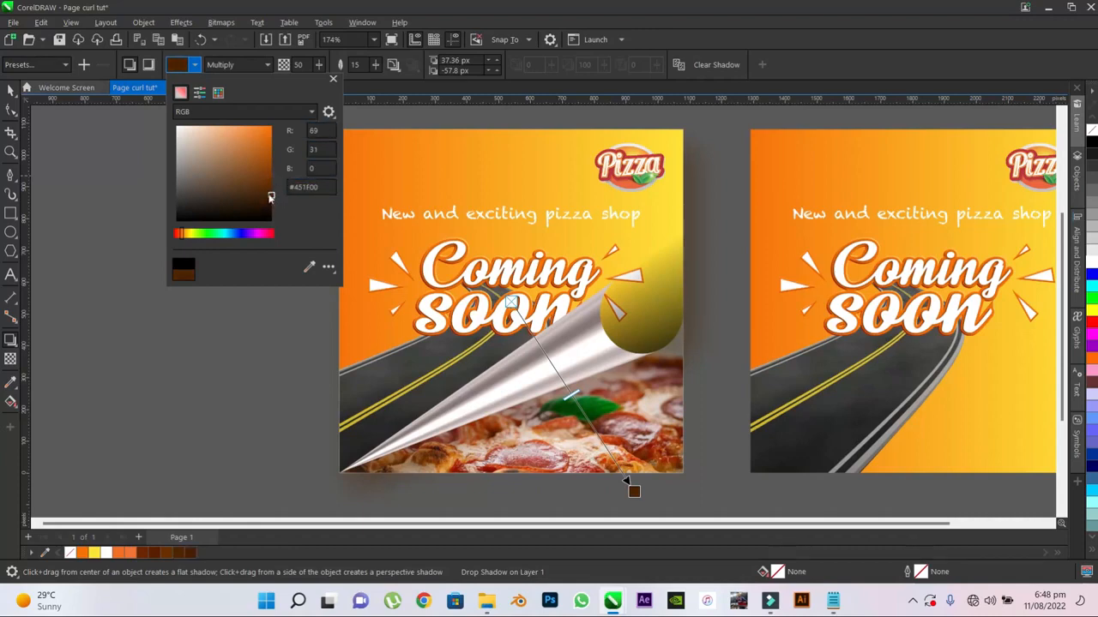
left_click(274, 193)
left_click(271, 195)
left_click(334, 81)
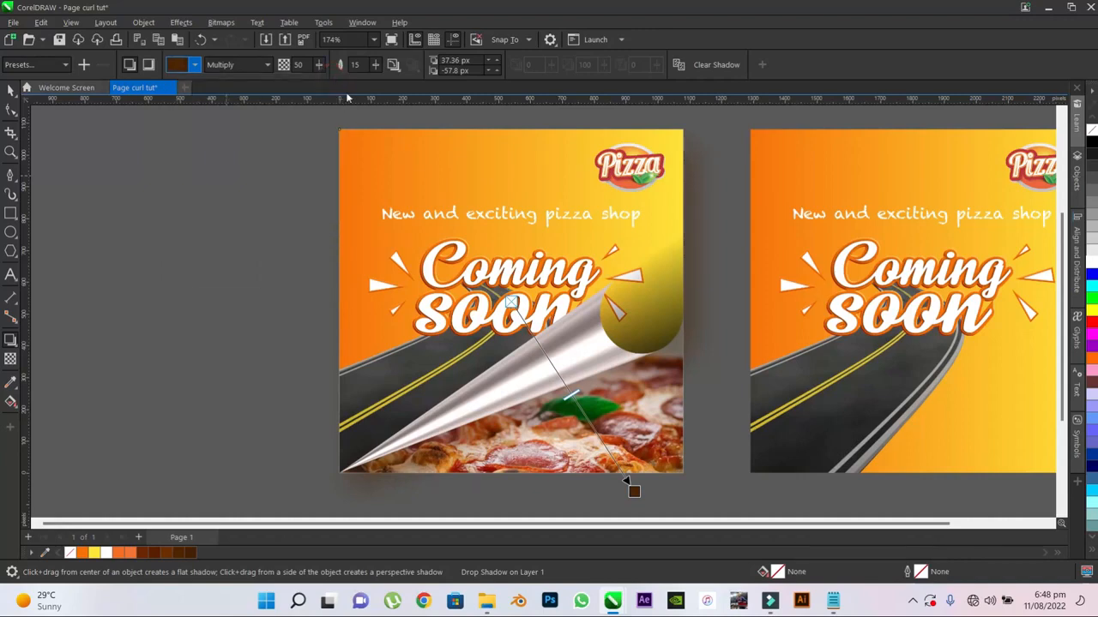
- Set the drop shadow's feathering to 5 and its merge mode to Normal
double_click(355, 66)
type("5")
key("Return")
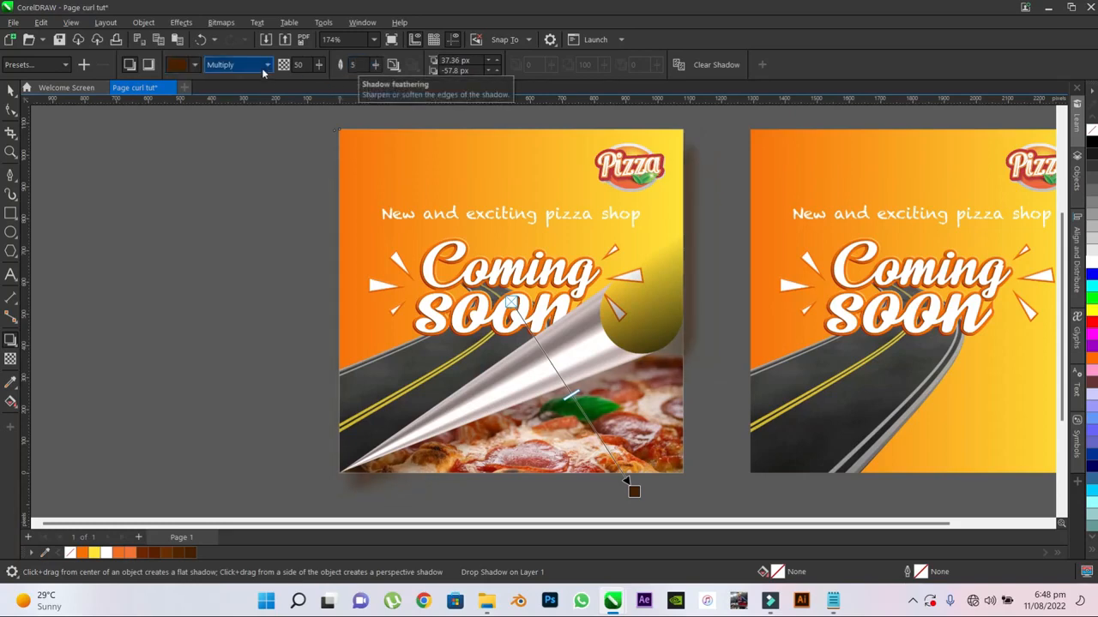
left_click(268, 65)
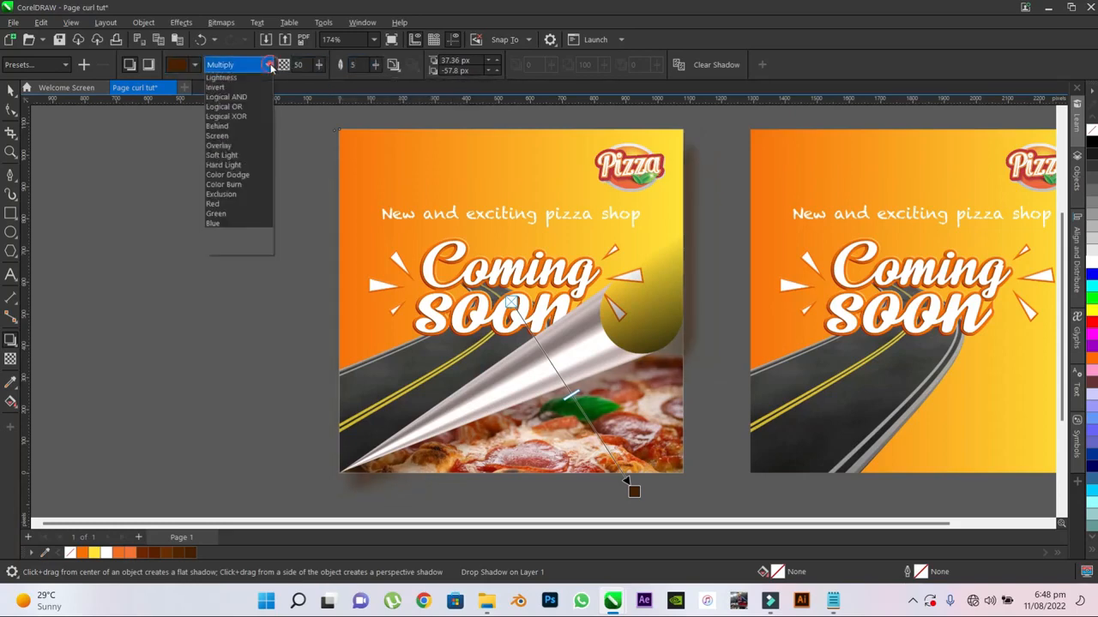
left_click(235, 78)
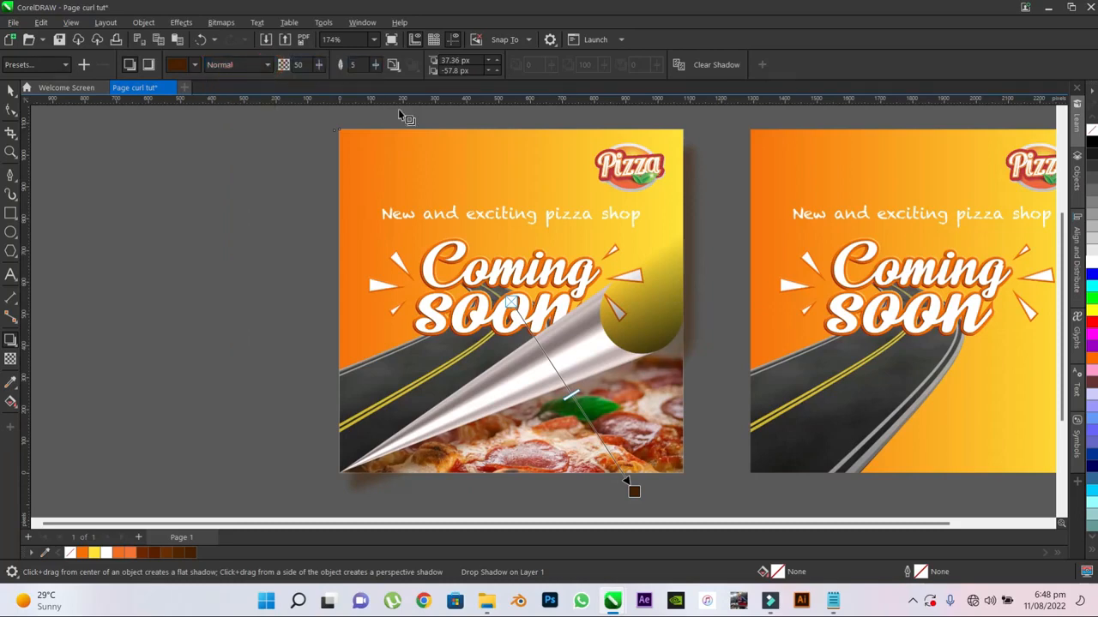
- Set the drop shadow's feathering to 7 and its opacity to 80
left_click_drag(570, 396, 608, 454)
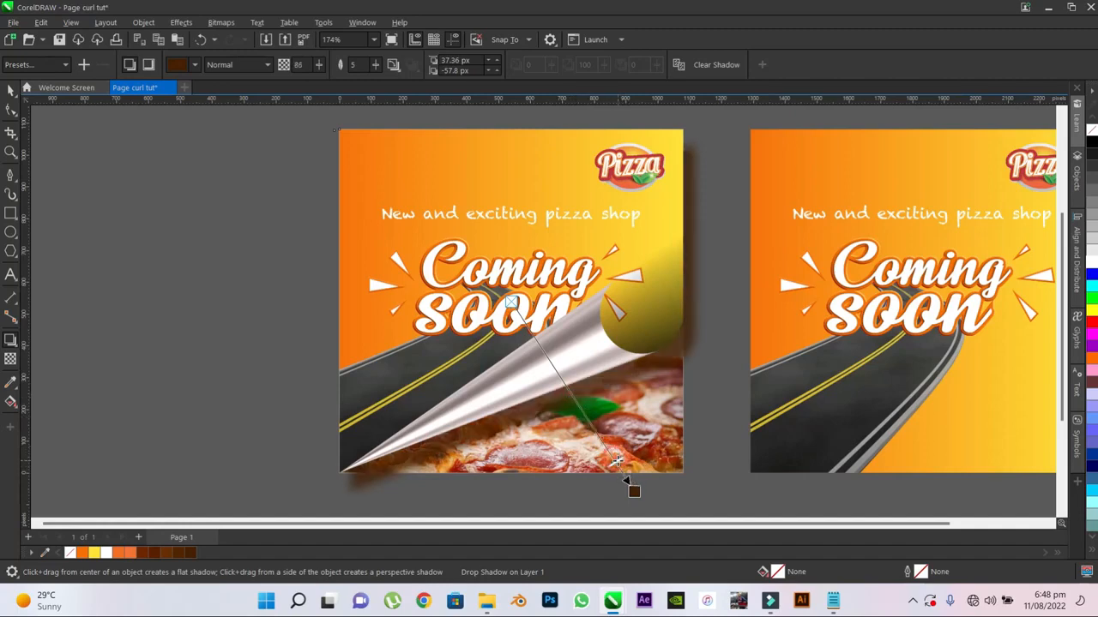
left_click_drag(611, 456, 604, 450)
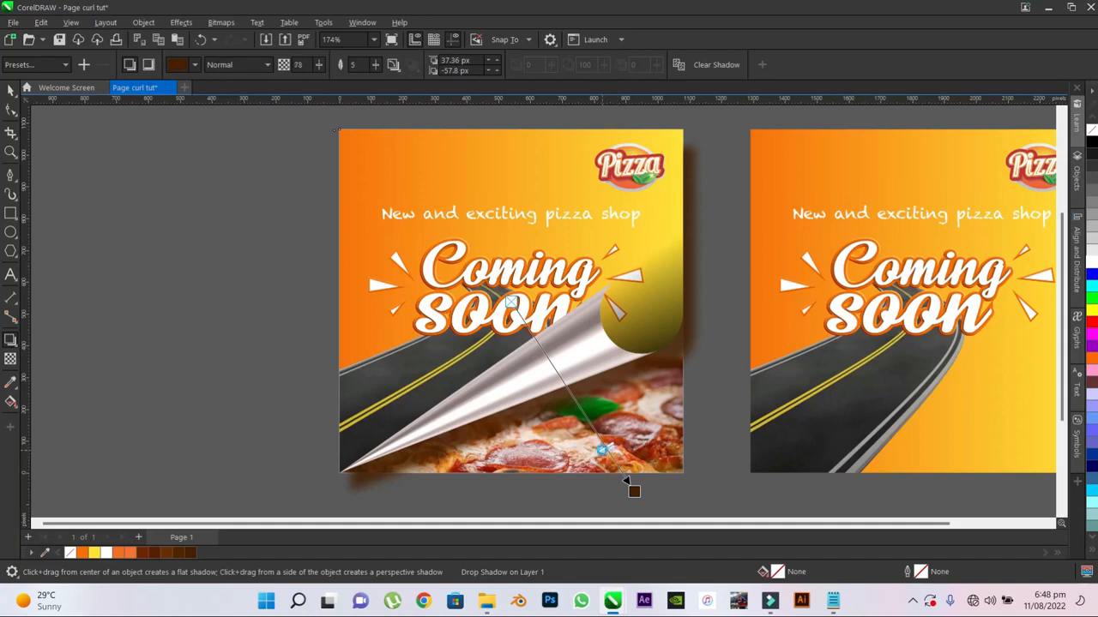
left_click(354, 64)
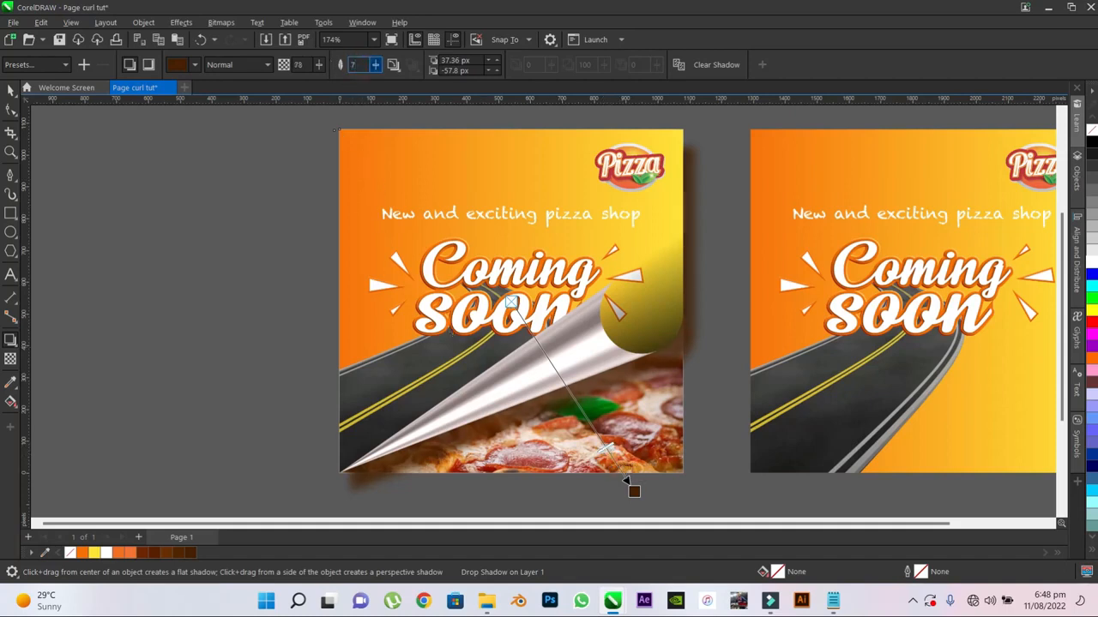
key("Return")
left_click(310, 68)
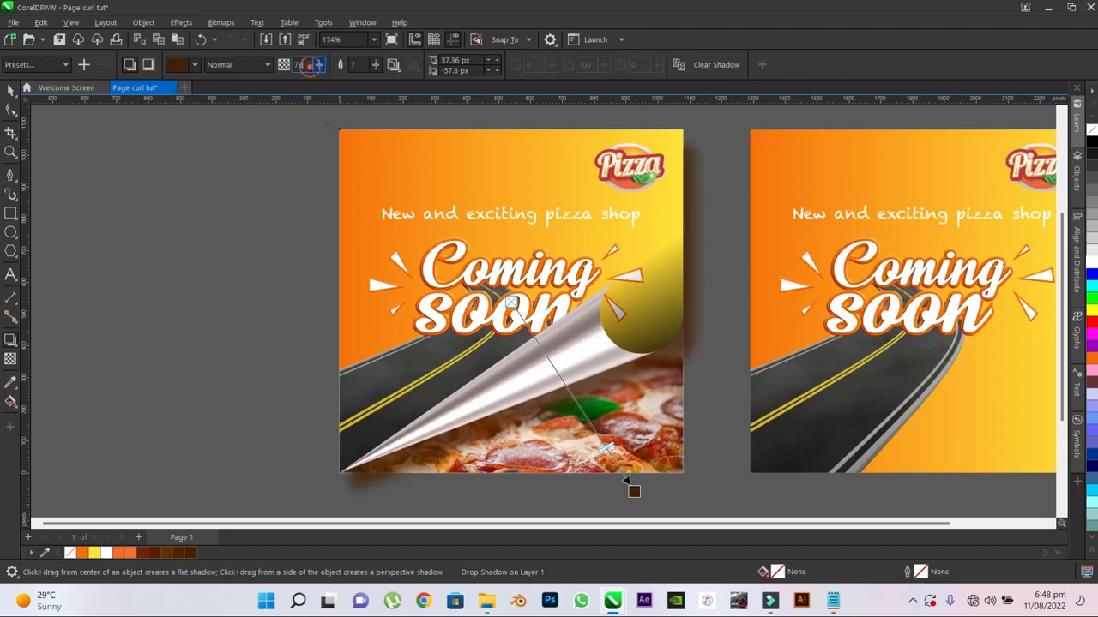
left_click_drag(318, 67, 311, 73)
left_click(297, 65)
type("8")
key("Return")
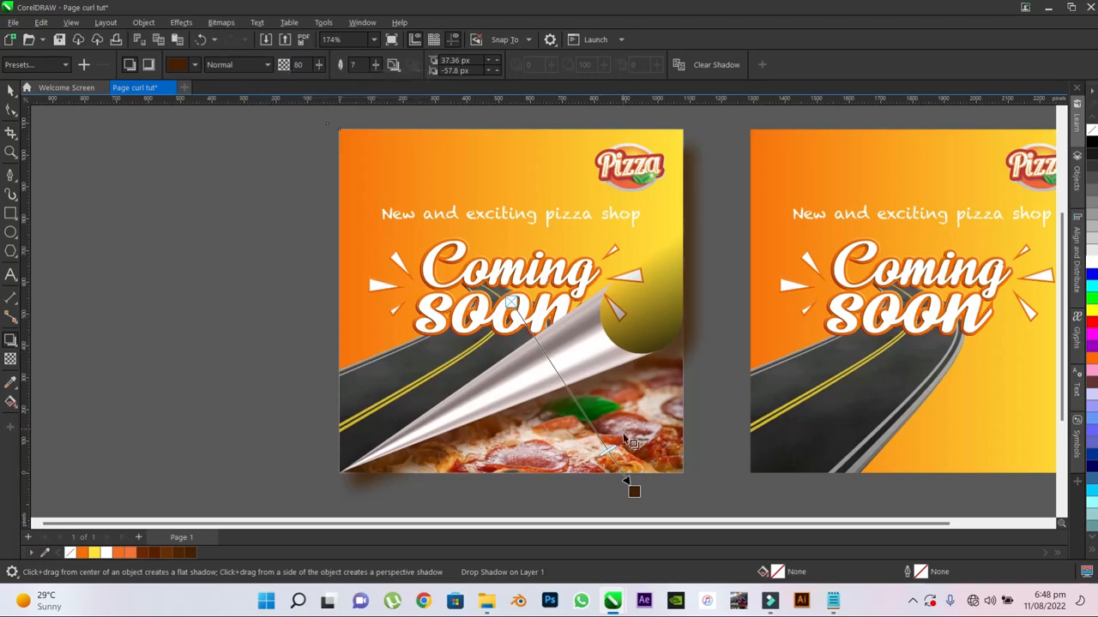
- Darken the shadow colour to #2B1300 and adjust its offset to about 38 px in X and -60 px in Y
left_click_drag(634, 492, 627, 486)
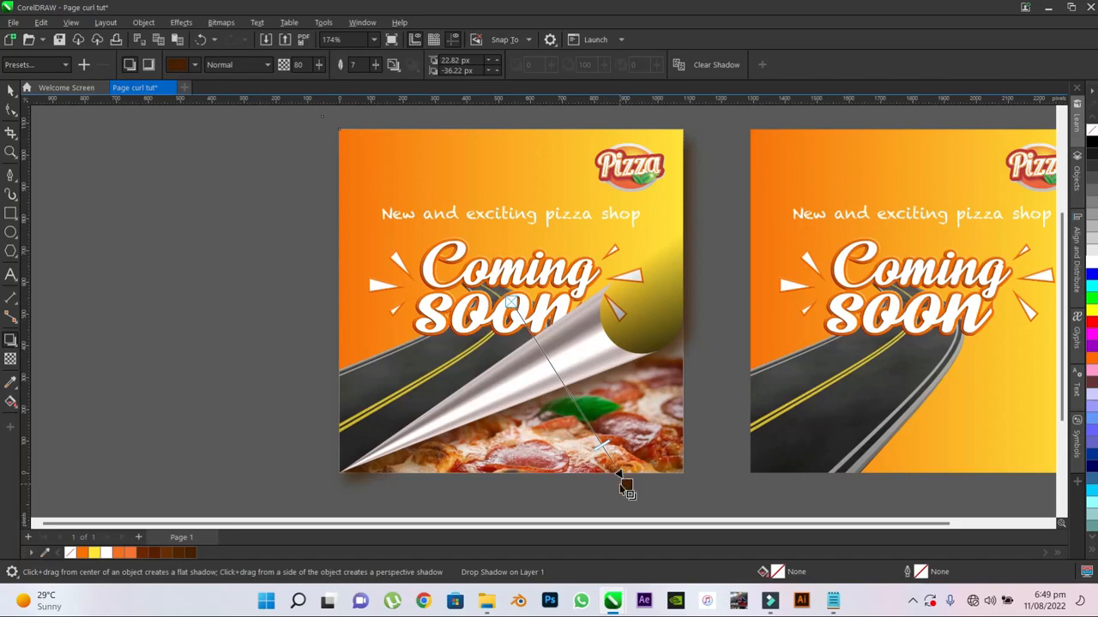
left_click(196, 64)
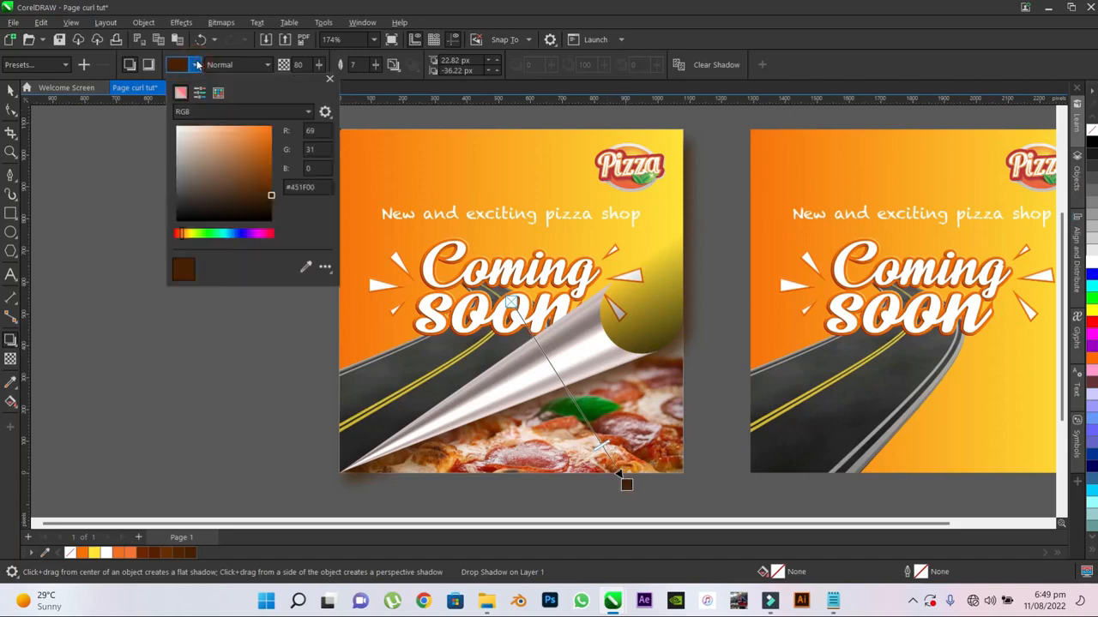
left_click_drag(268, 196, 273, 210)
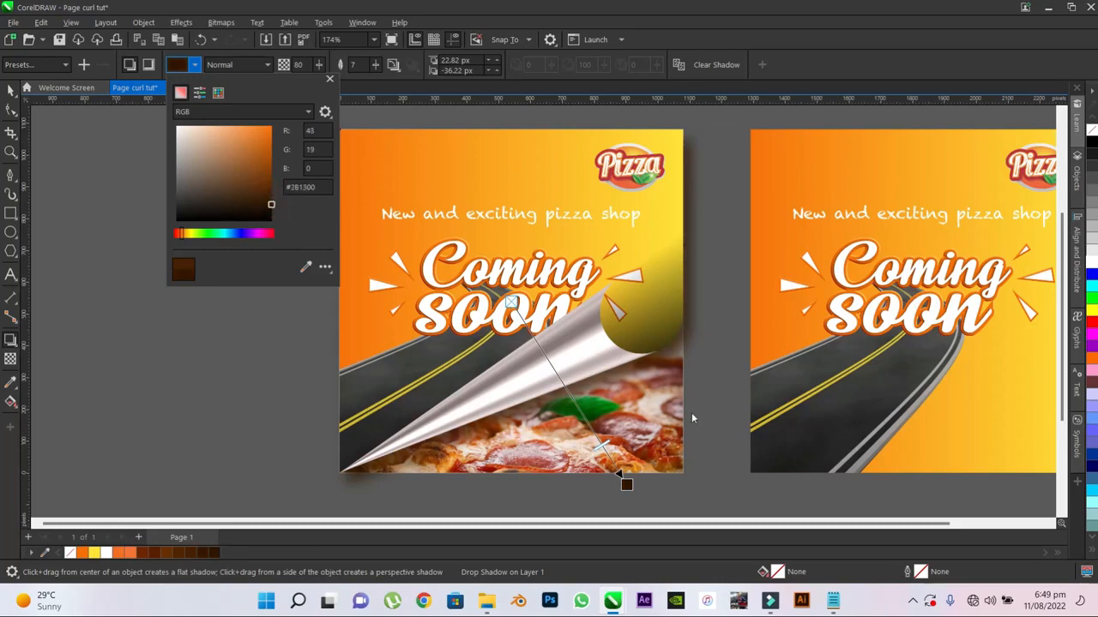
left_click(627, 484)
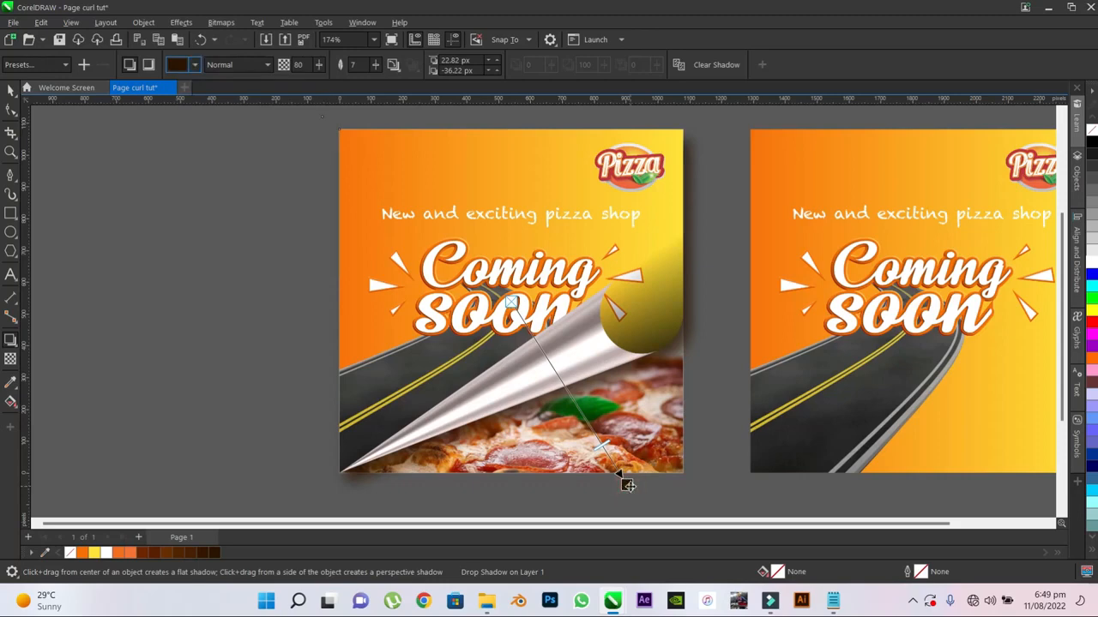
left_click_drag(632, 490, 632, 491)
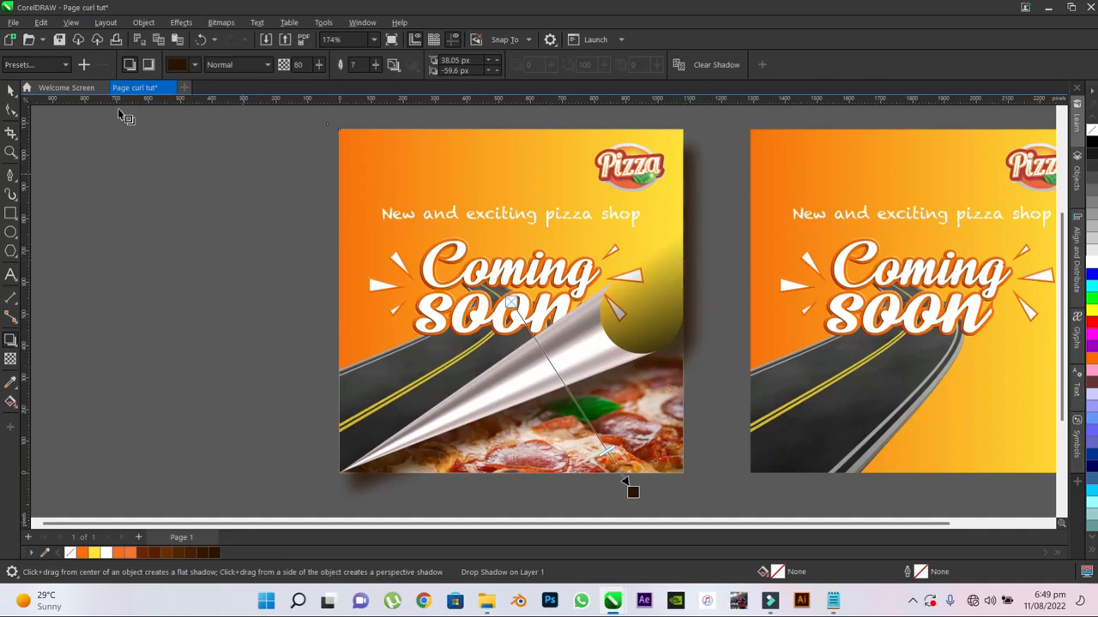
- Select the poster's drop shadow group and break the shadow apart from the curled poster bitmap
left_click(11, 92)
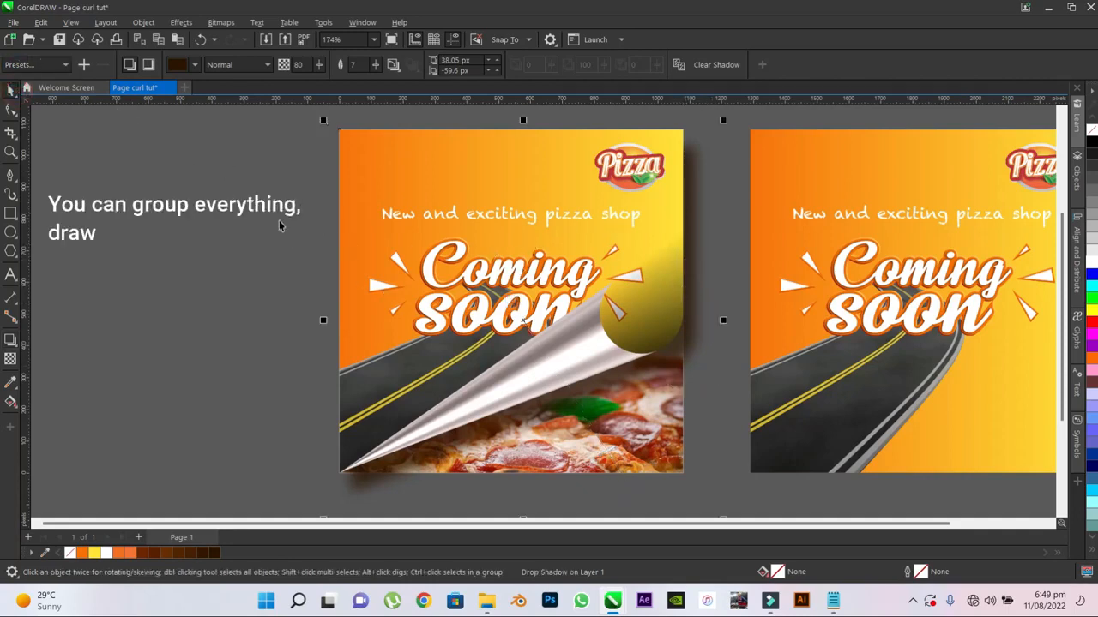
left_click(352, 155)
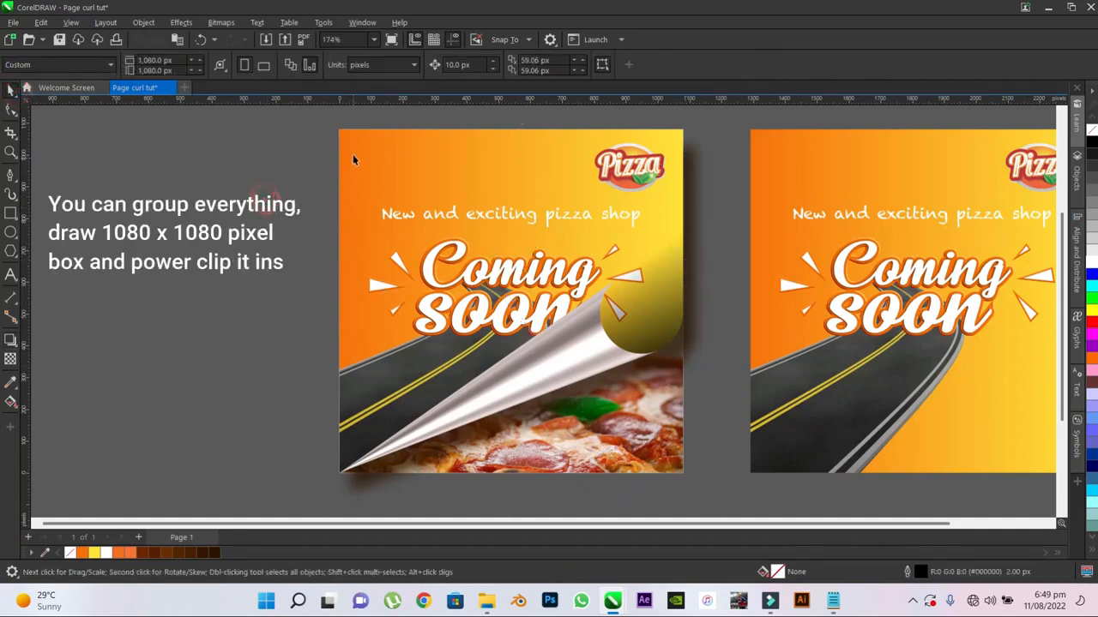
left_click(695, 162)
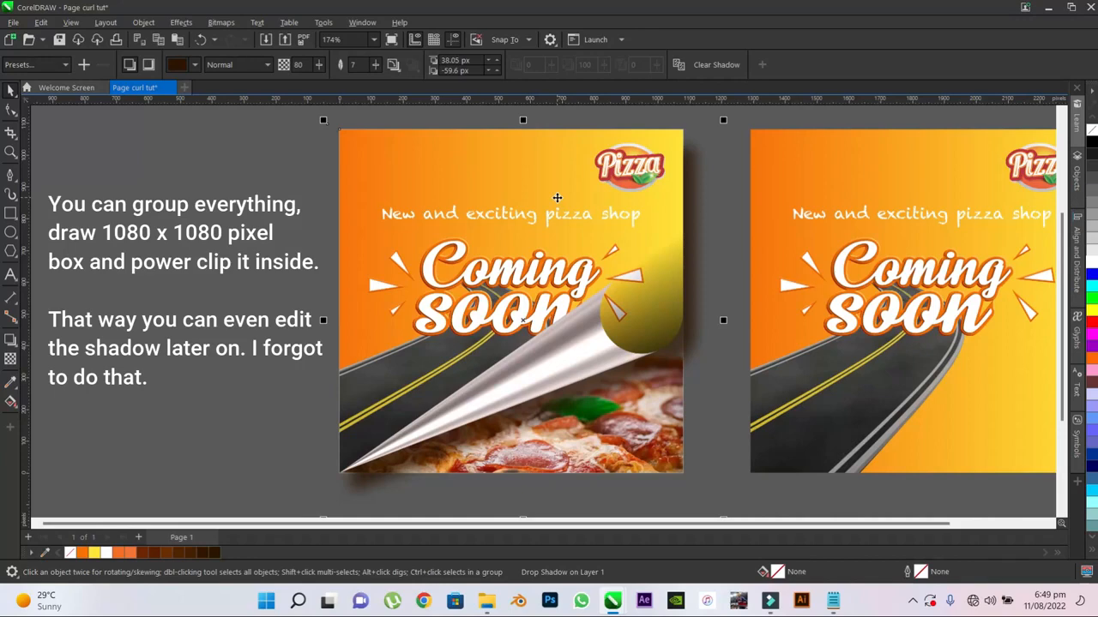
left_click(557, 198, "shift")
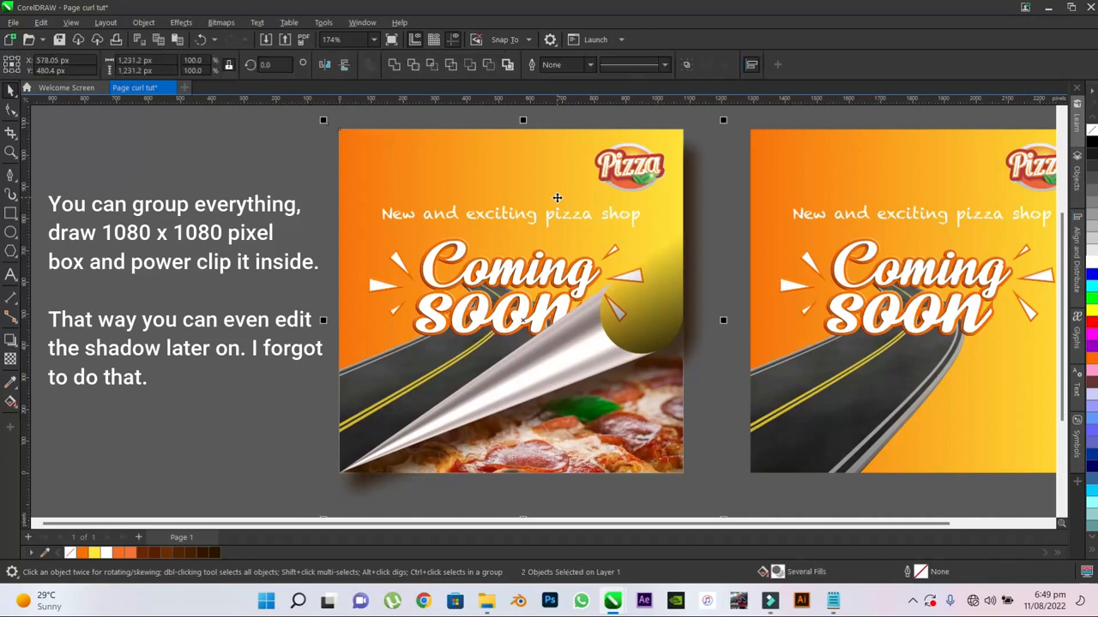
- Try moving the separated shadow towards the second poster, undo the move and clear the selection
left_click(699, 279)
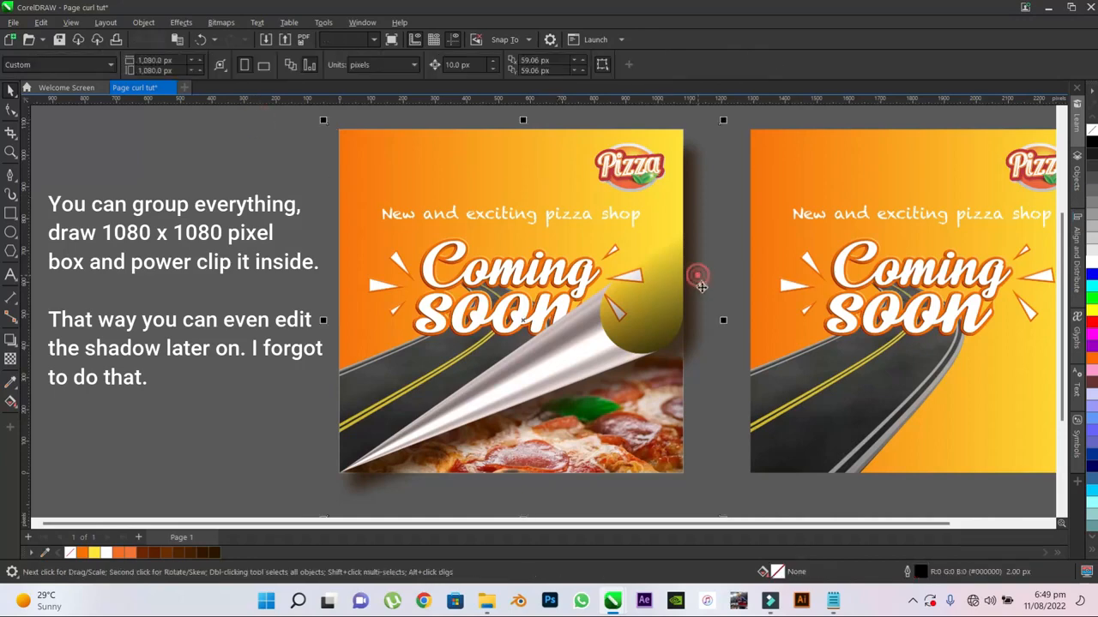
left_click_drag(702, 286, 809, 297)
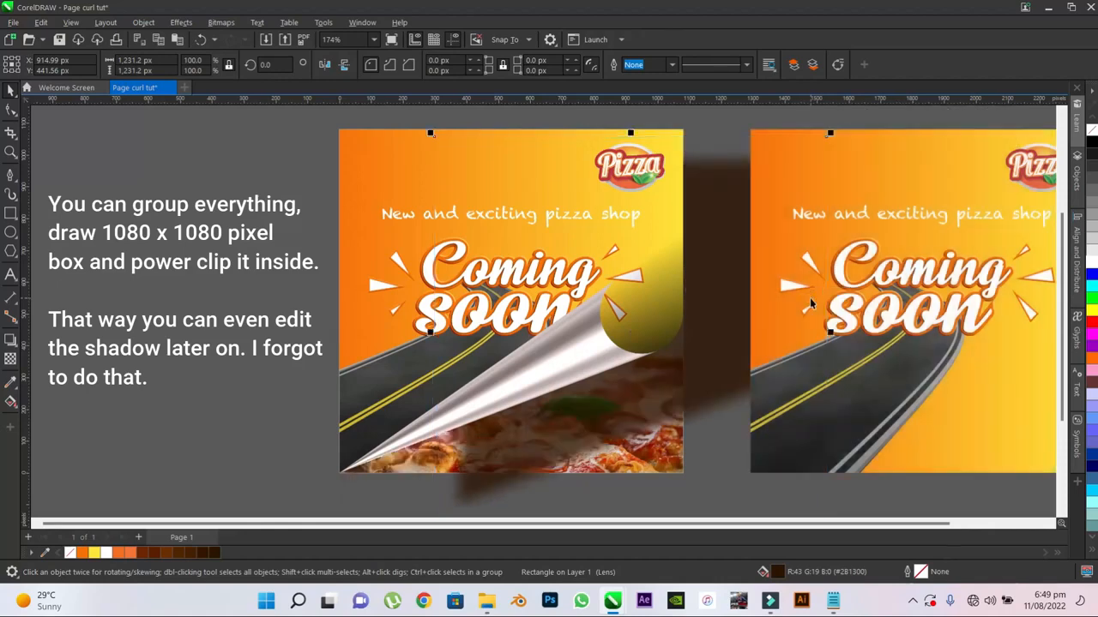
key("ctrl+z")
left_click(202, 230)
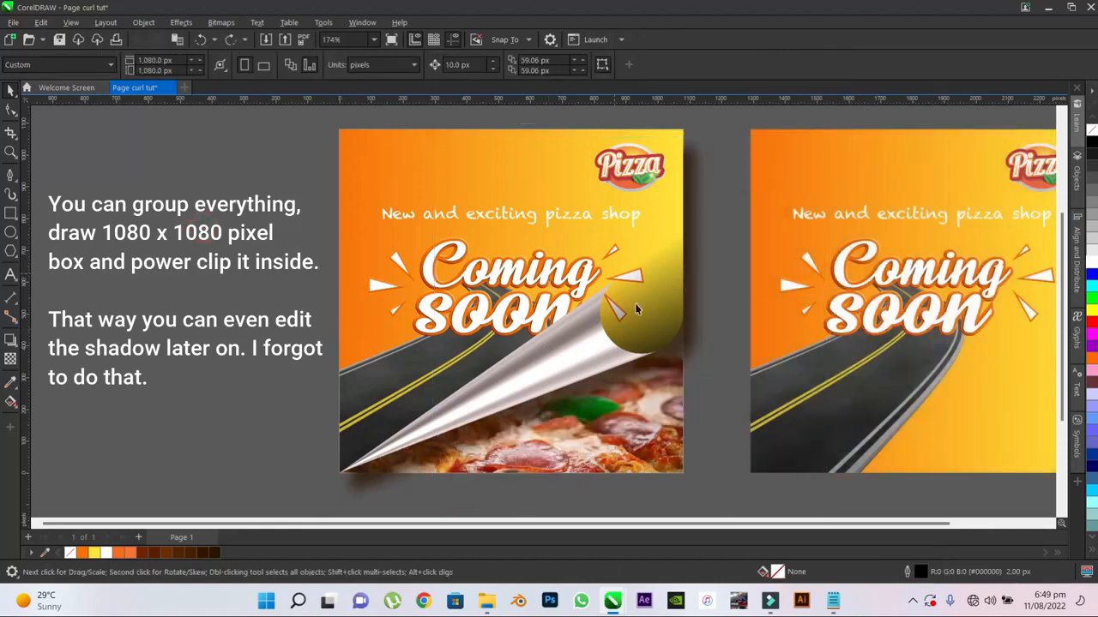
- Convert the separated shadow to a bitmap at 300 dpi in 24-bit RGB with a transparent background
left_click(698, 257)
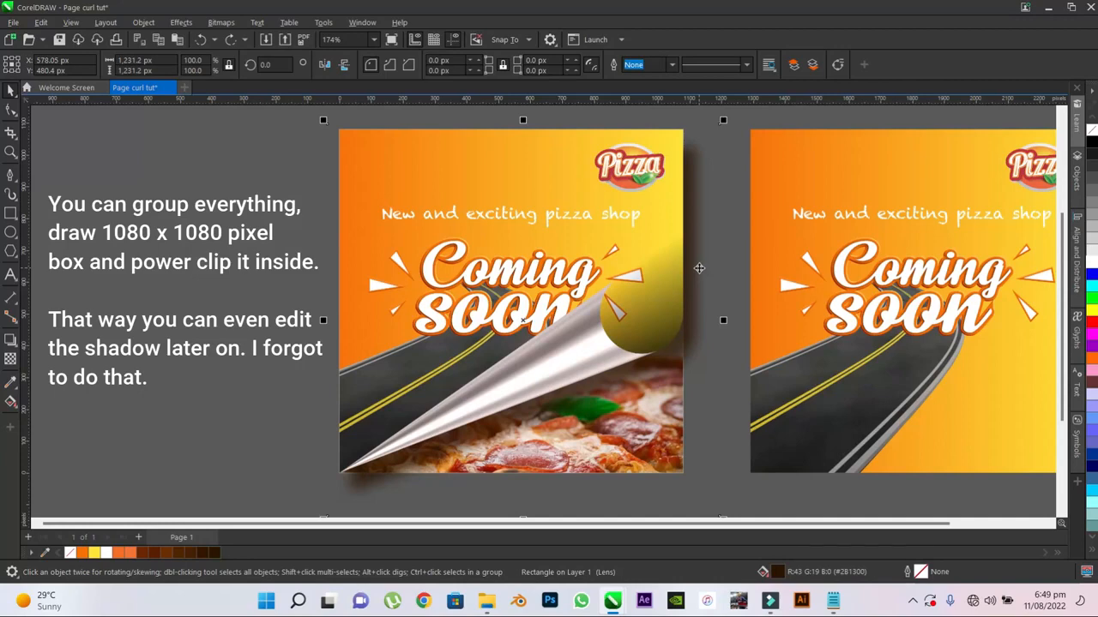
left_click(220, 23)
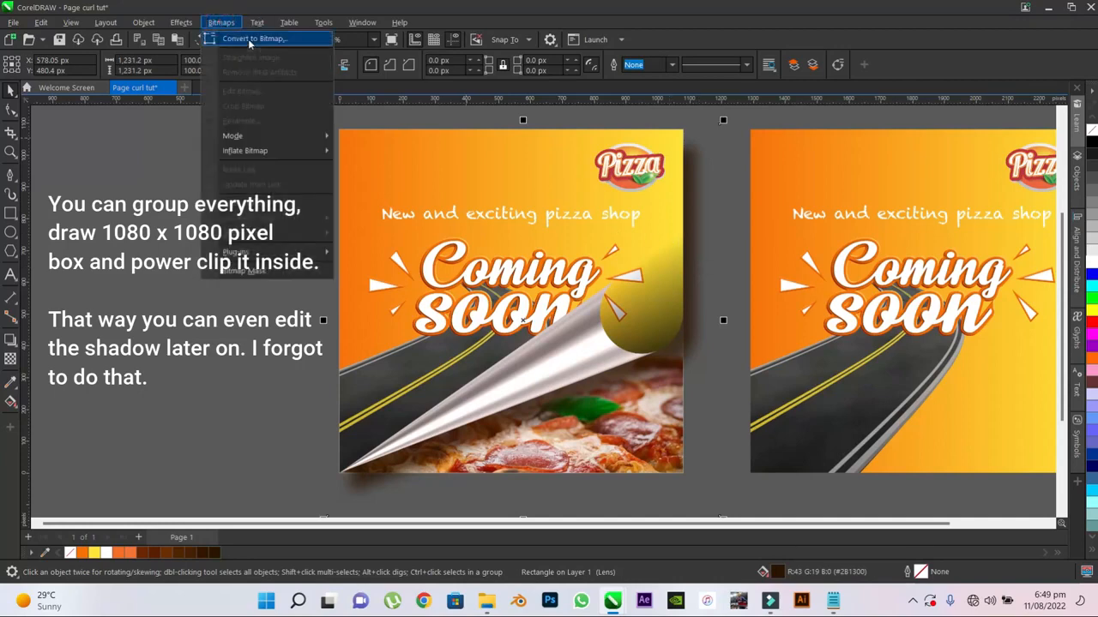
left_click(253, 39)
left_click(526, 239)
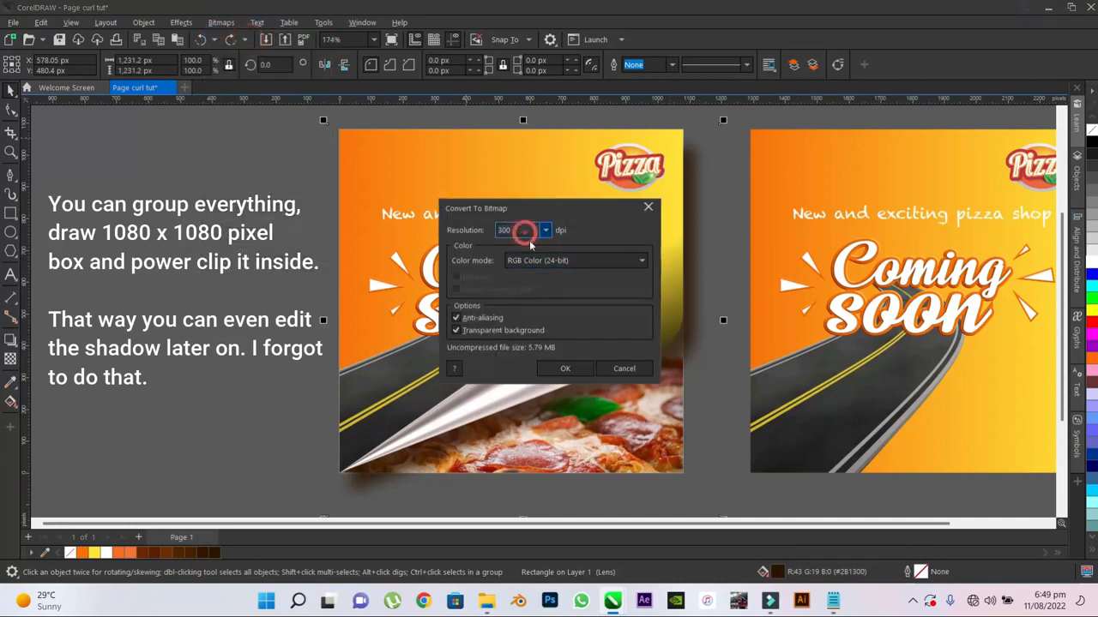
left_click(560, 369)
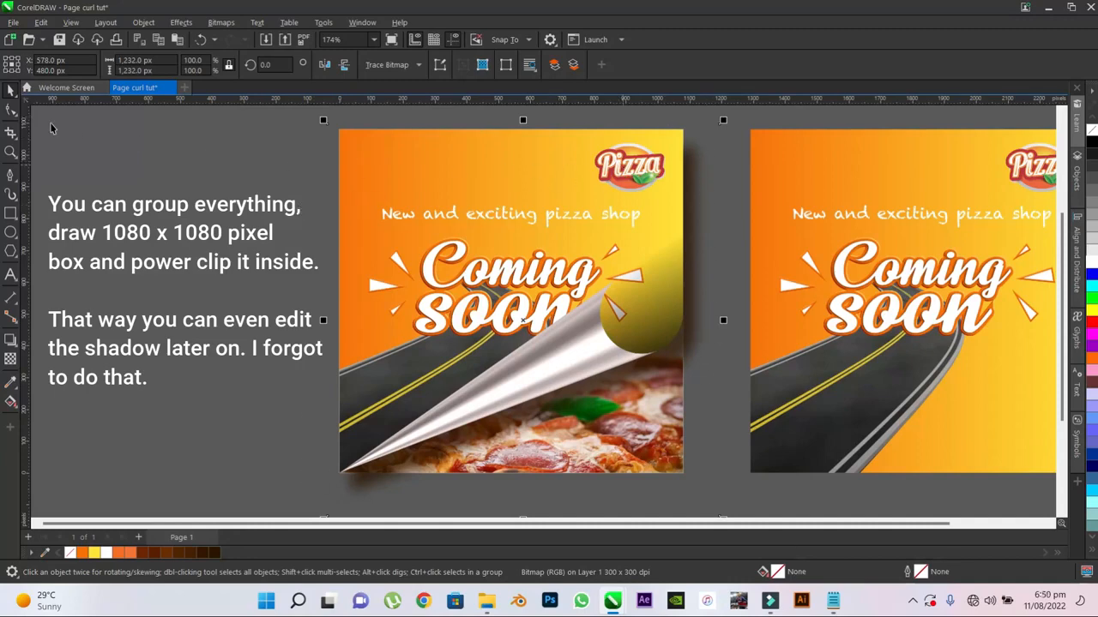
- Crop the shadow bitmap's right side by moving its right-hand nodes inward about 113 px to the poster's right edge
left_click(13, 110)
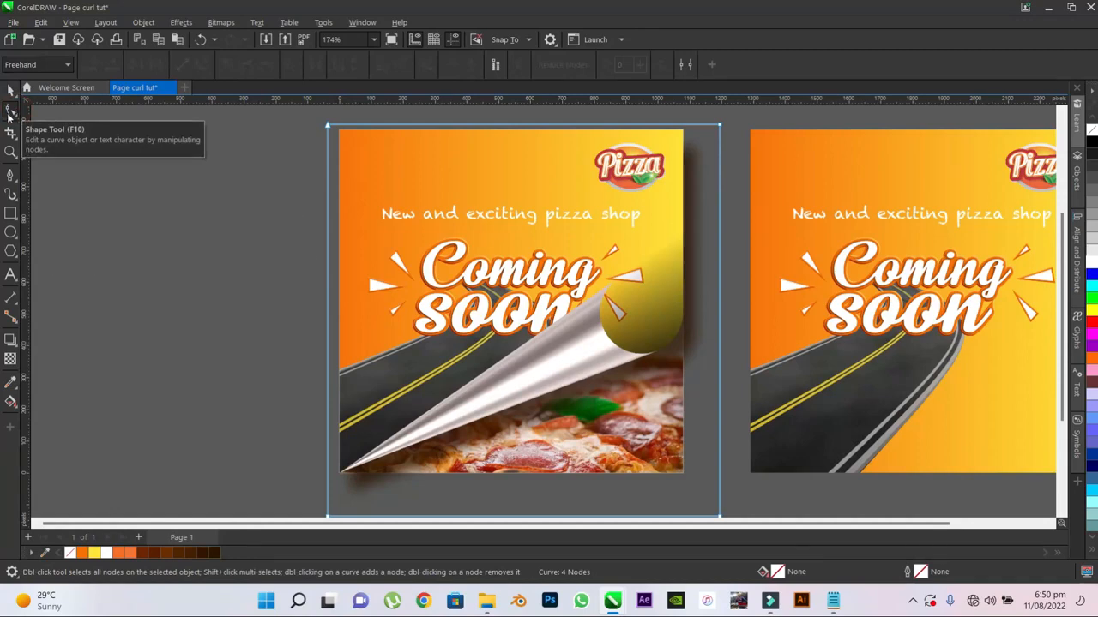
scroll(639, 163, "down", 2)
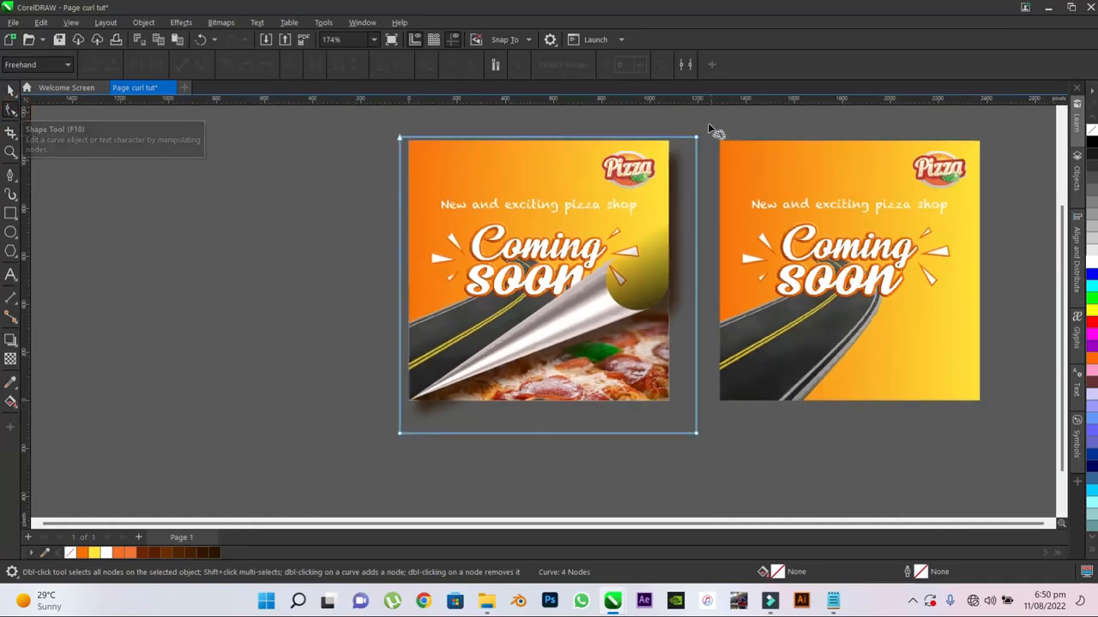
mouse_move(716, 118)
left_mouse_down()
mouse_move(714, 423)
mouse_move(704, 495)
mouse_move(650, 438)
mouse_move(669, 112)
mouse_move(701, 153)
mouse_move(662, 147)
left_mouse_up()
scroll(690, 137, "up", 2)
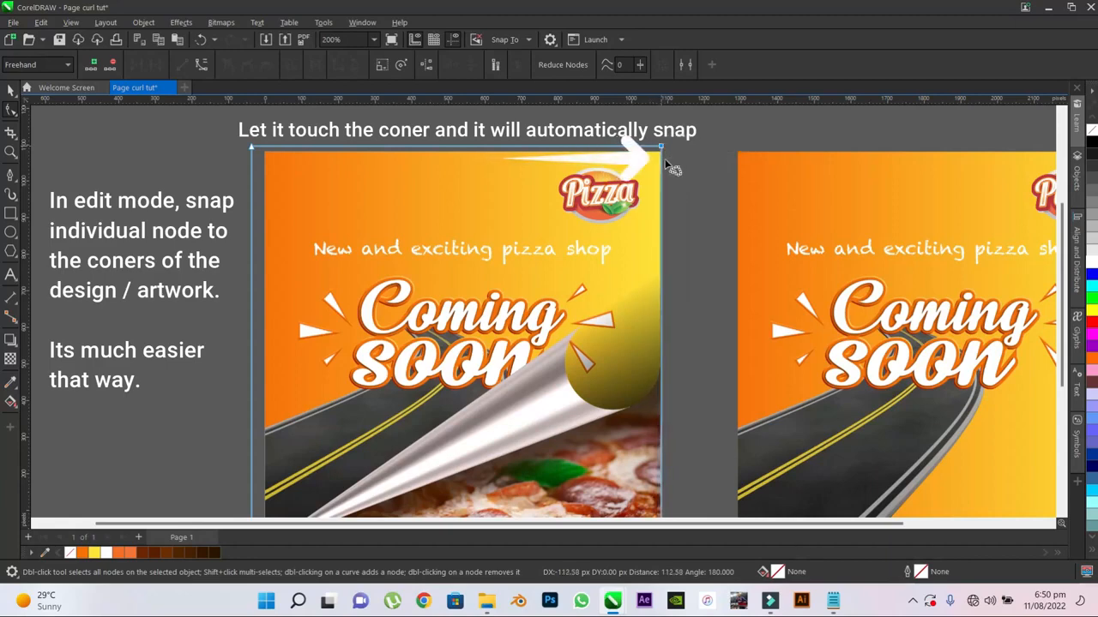
scroll(448, 197, "down", 1)
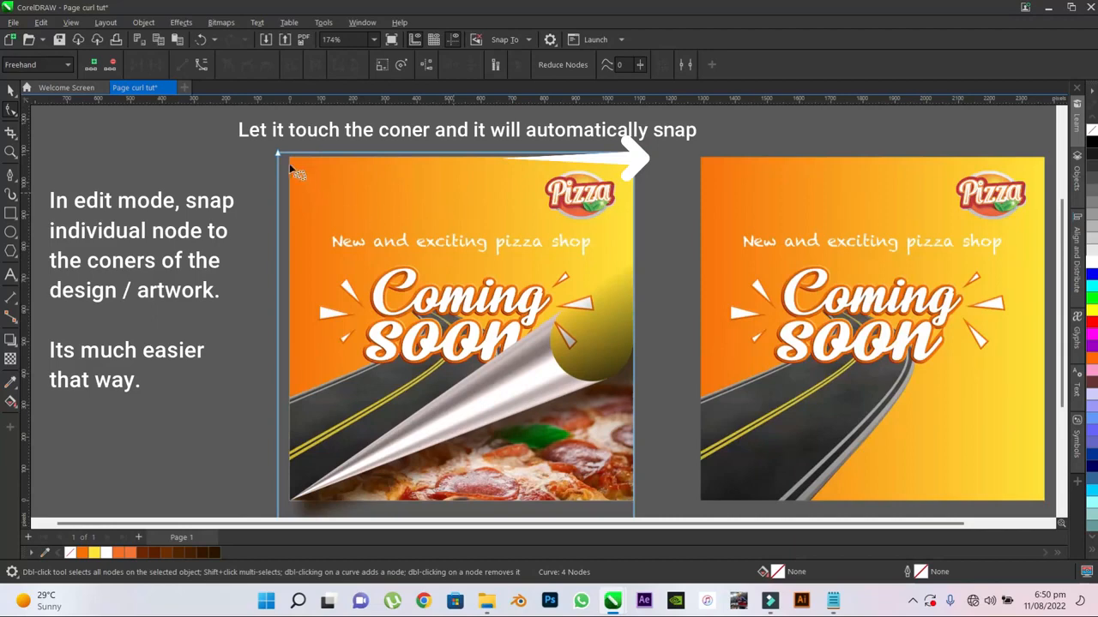
scroll(286, 152, "down", 1)
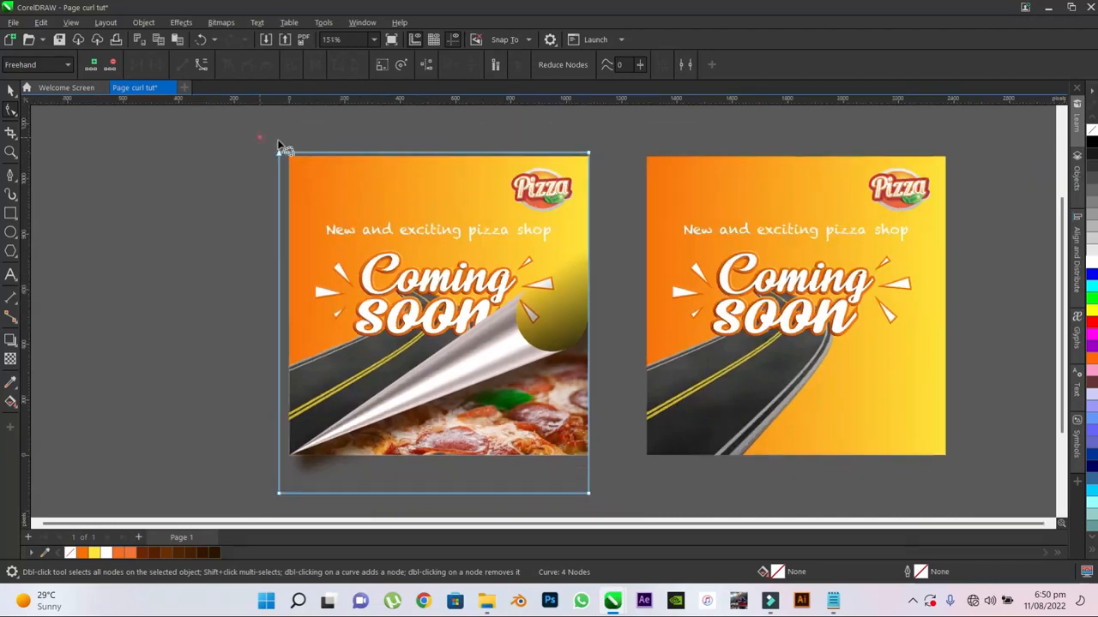
- Crop the shadow bitmap's left and upper sides to the poster's edges, lowering the upper nodes 16 px
mouse_move(260, 137)
left_mouse_down()
mouse_move(316, 247)
mouse_move(324, 429)
mouse_move(316, 486)
mouse_move(280, 523)
mouse_move(236, 493)
left_mouse_up()
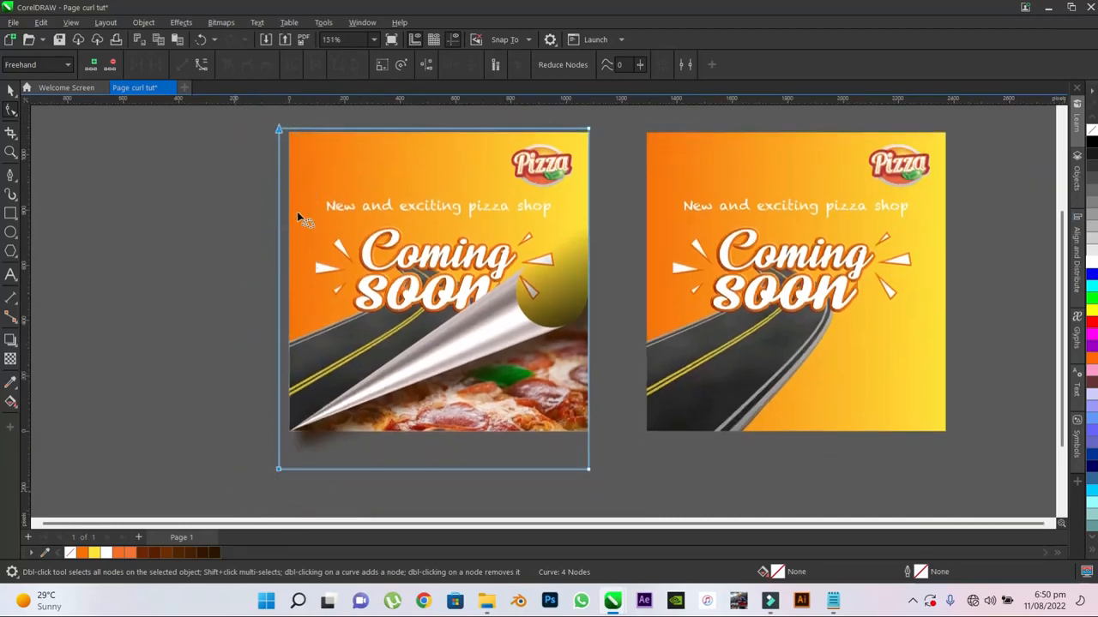
left_click_drag(279, 128, 288, 128)
scroll(600, 120, "up", 2)
mouse_move(614, 127)
left_mouse_down()
mouse_move(529, 158)
mouse_move(200, 171)
mouse_move(167, 114)
mouse_move(587, 142)
left_mouse_up()
scroll(590, 134, "up", 2)
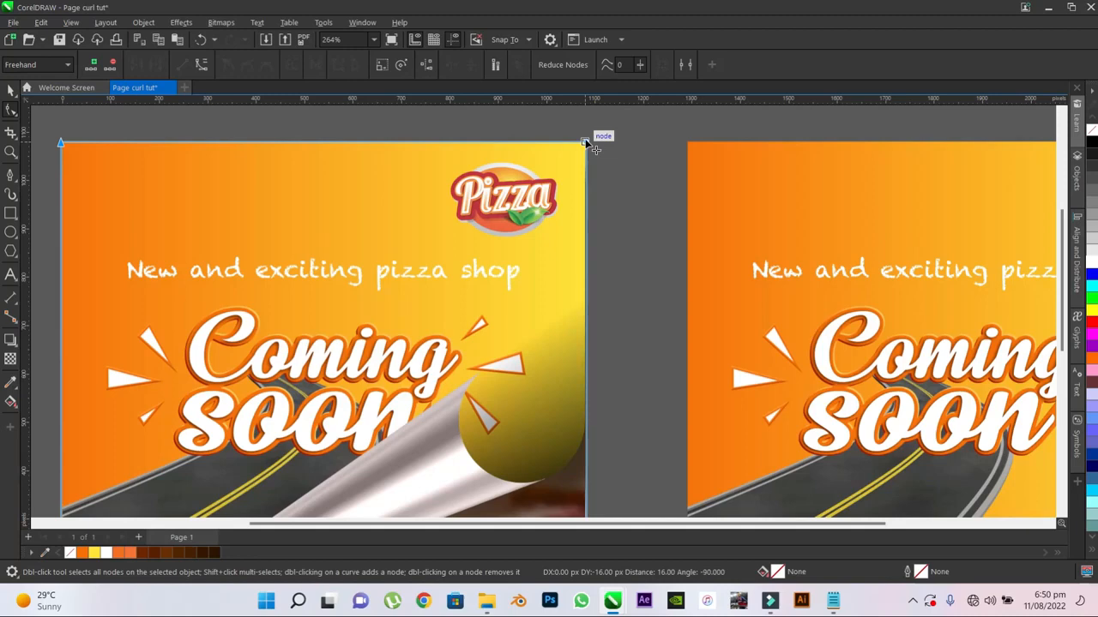
- Crop the shadow bitmap's lower side by raising its lower nodes 136 px to the poster's bottom edge
scroll(608, 147, "down", 1)
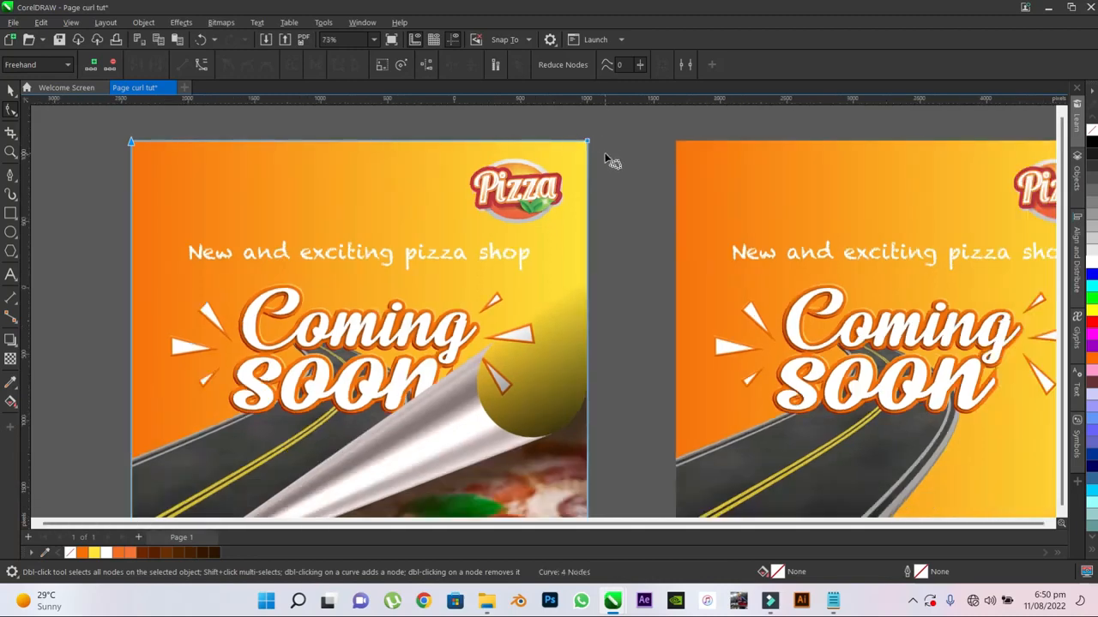
scroll(606, 157, "down", 7)
mouse_move(394, 286)
left_mouse_down()
mouse_move(436, 304)
mouse_move(622, 318)
mouse_move(436, 345)
mouse_move(403, 300)
left_mouse_up()
scroll(609, 315, "up", 4)
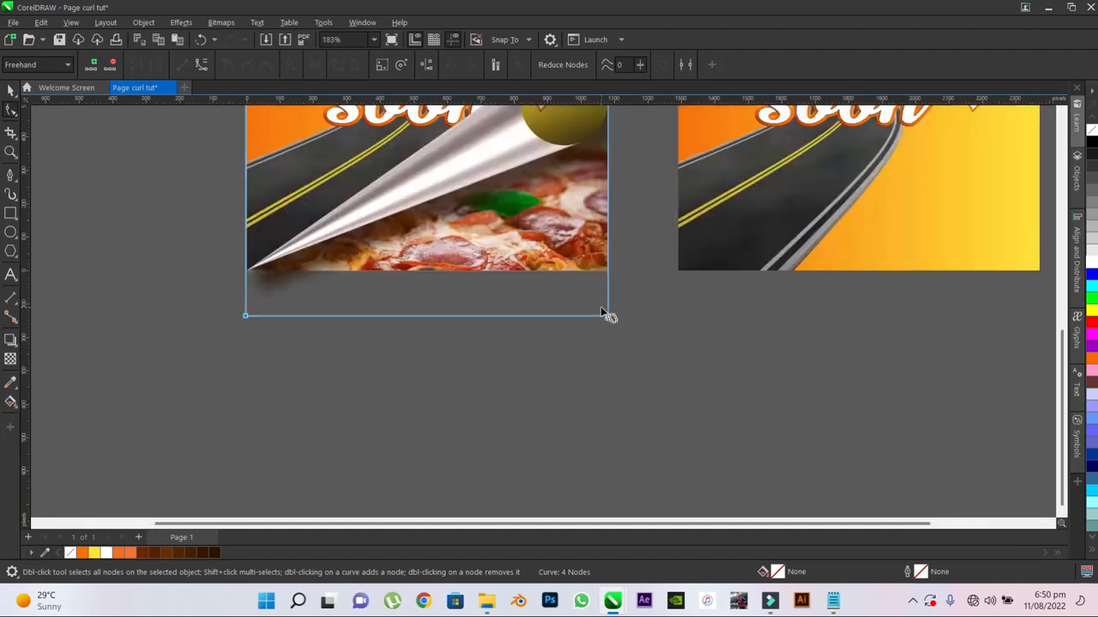
left_click_drag(609, 317, 605, 269)
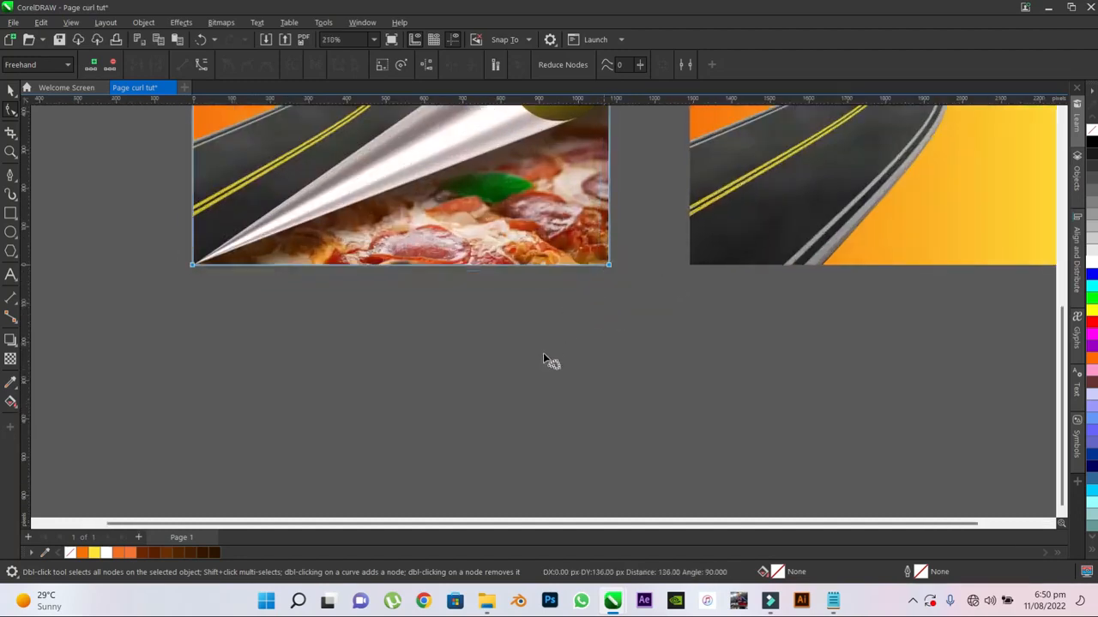
scroll(563, 330, "down", 2)
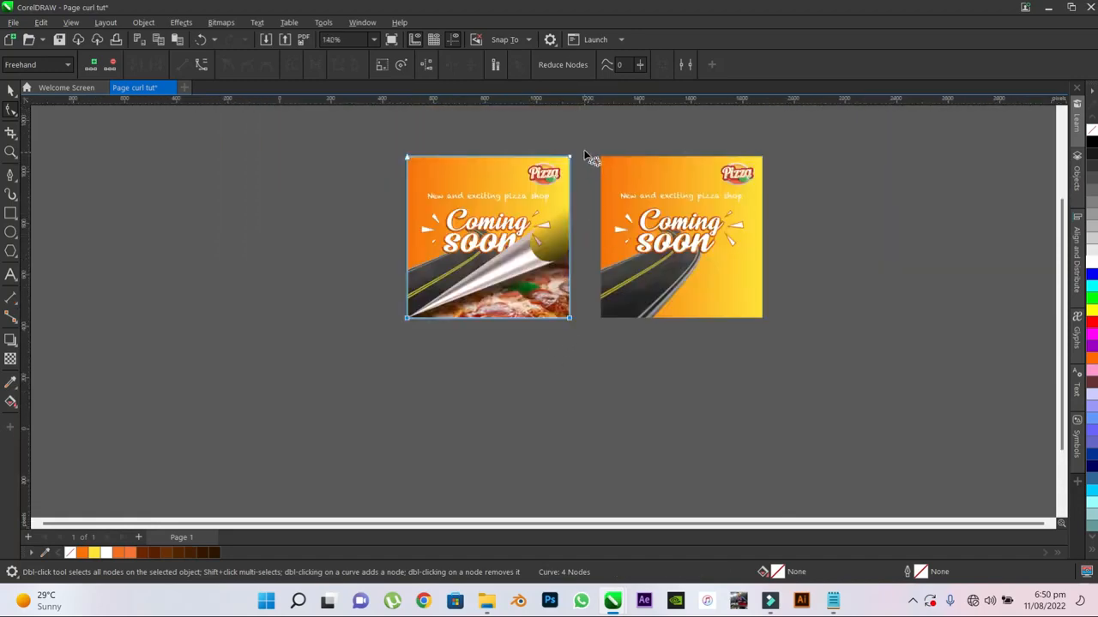
- Refine the shadow bitmap's right side by moving its right-hand nodes inward 1.42 px onto the poster's edge
mouse_move(581, 156)
left_mouse_down()
mouse_move(579, 449)
mouse_move(534, 457)
mouse_move(507, 233)
mouse_move(532, 108)
mouse_move(558, 158)
left_mouse_up()
scroll(559, 163, "up", 4)
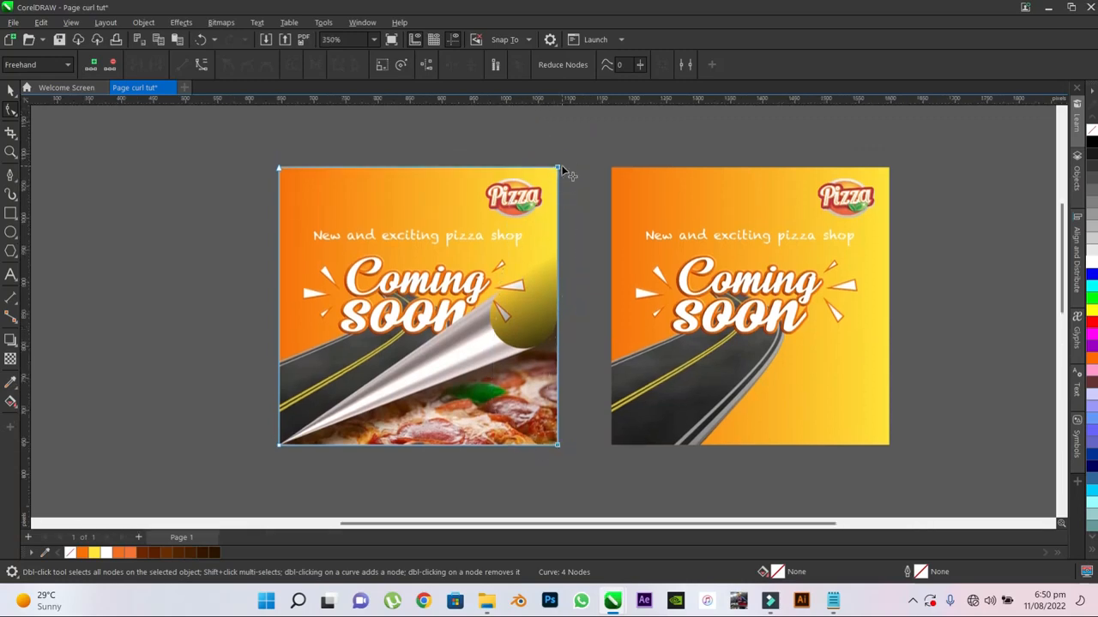
scroll(559, 169, "up", 8)
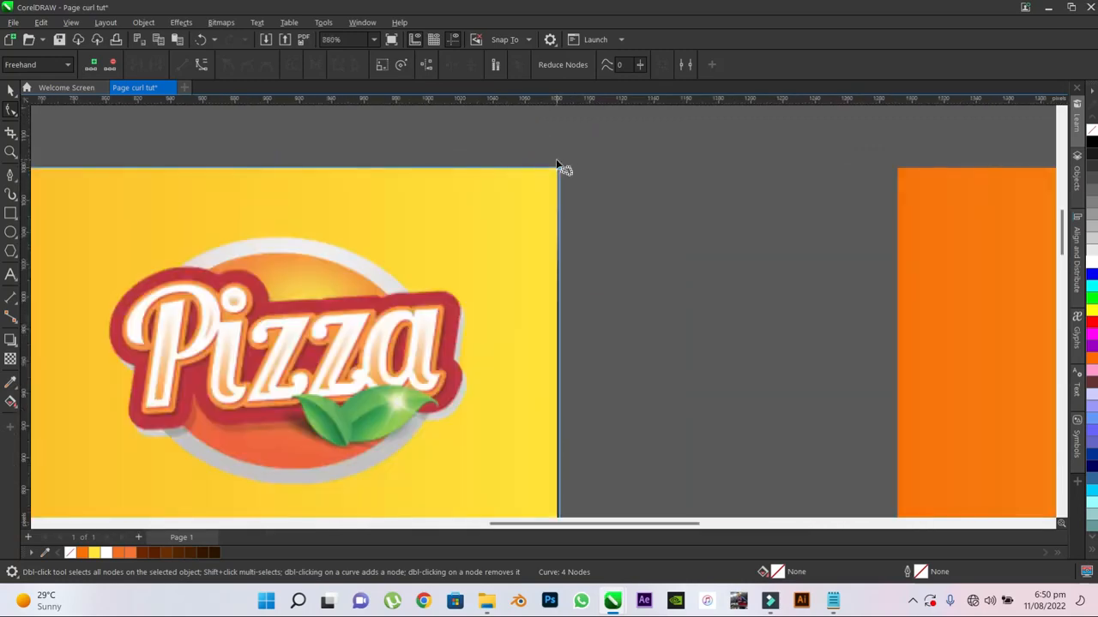
scroll(567, 188, "up", 2)
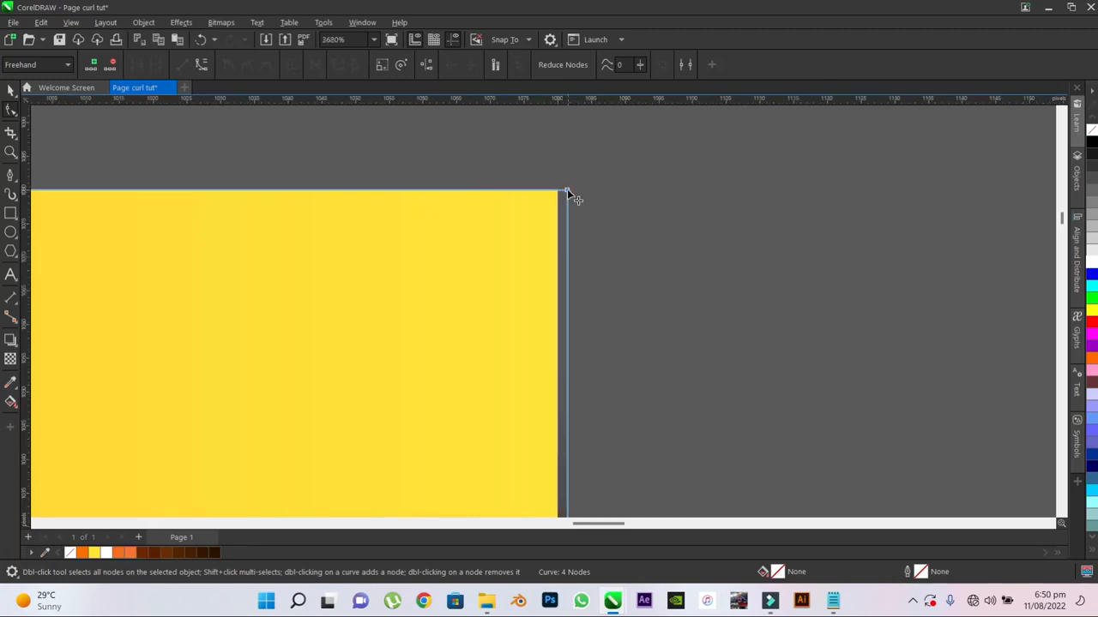
left_click_drag(566, 188, 557, 189)
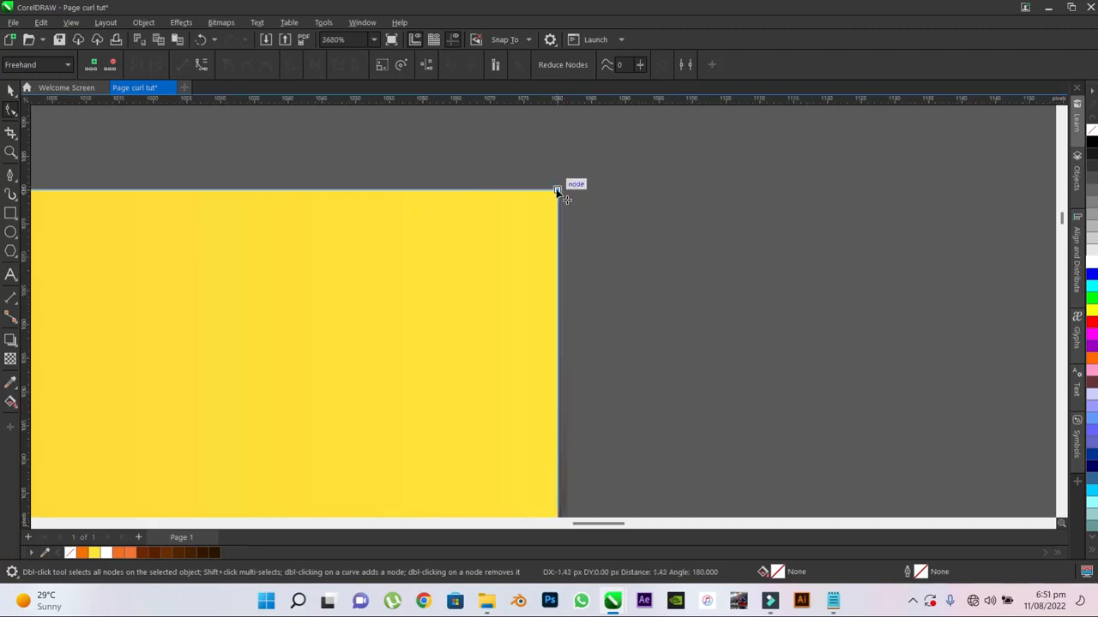
left_click_drag(557, 190, 559, 188)
scroll(600, 190, "down", 7)
scroll(644, 154, "down", 4)
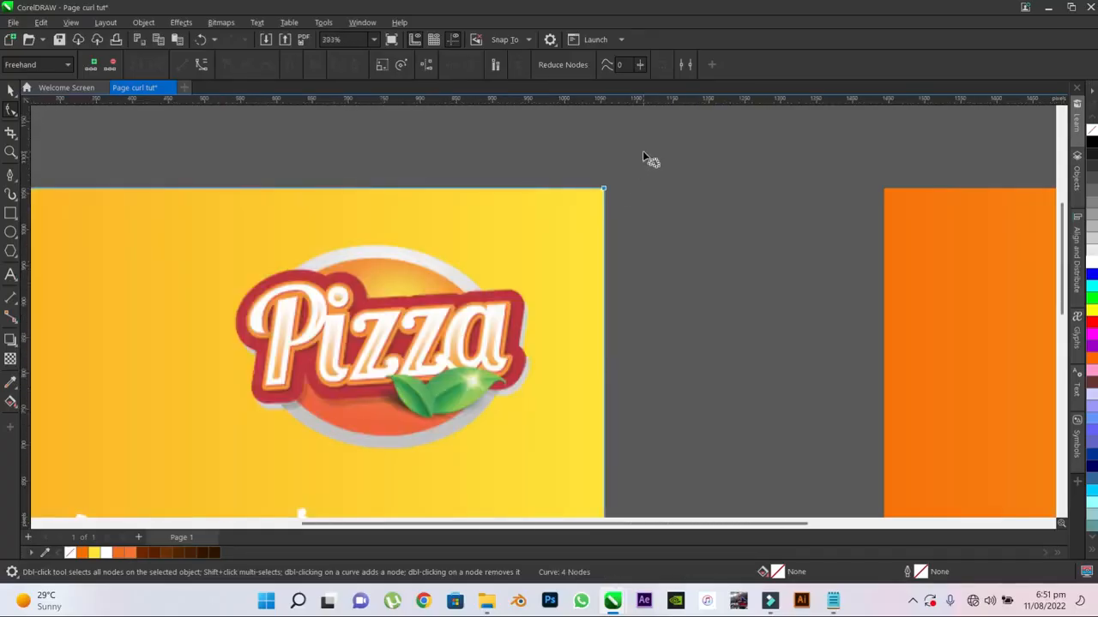
- Refine the shadow bitmap's left side by moving its left-hand nodes inward about 3 px onto the poster's edge
scroll(645, 157, "down", 3)
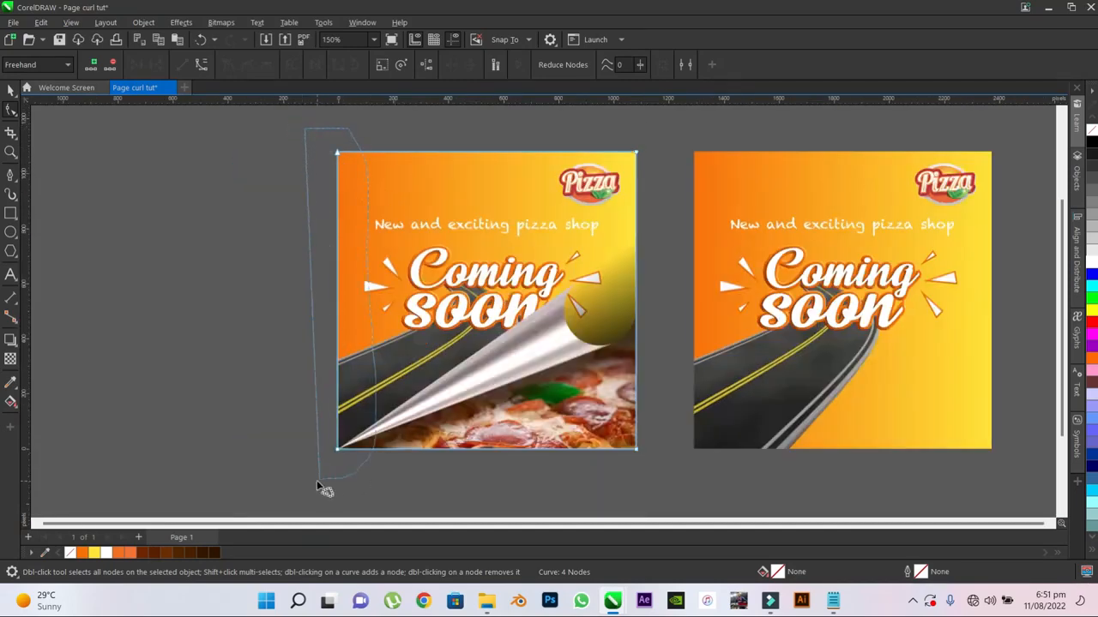
scroll(336, 466, "up", 4)
scroll(344, 448, "up", 10)
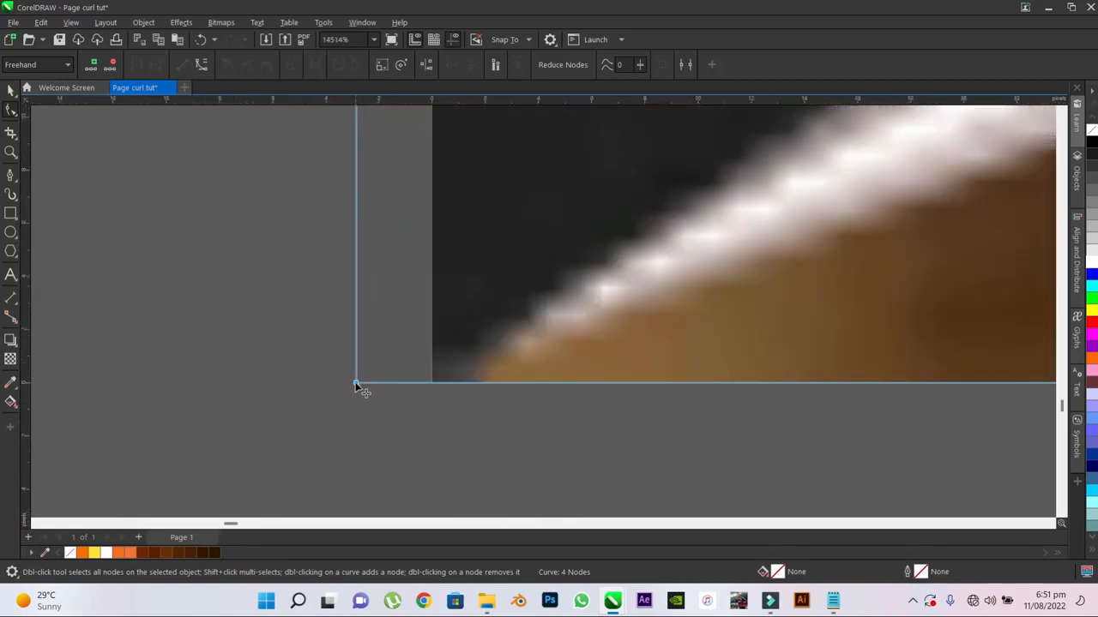
left_click_drag(356, 384, 431, 385)
scroll(333, 429, "down", 6)
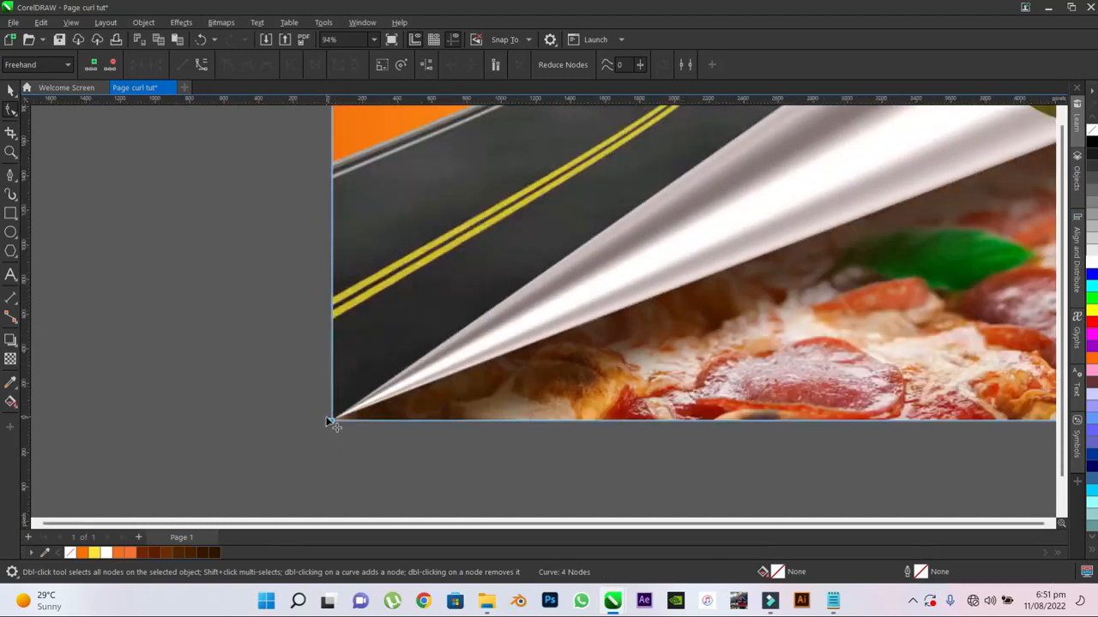
- Frame the page-curl poster closely to examine the cropped shadow and its edges
key("F4")
scroll(426, 319, "up", 2)
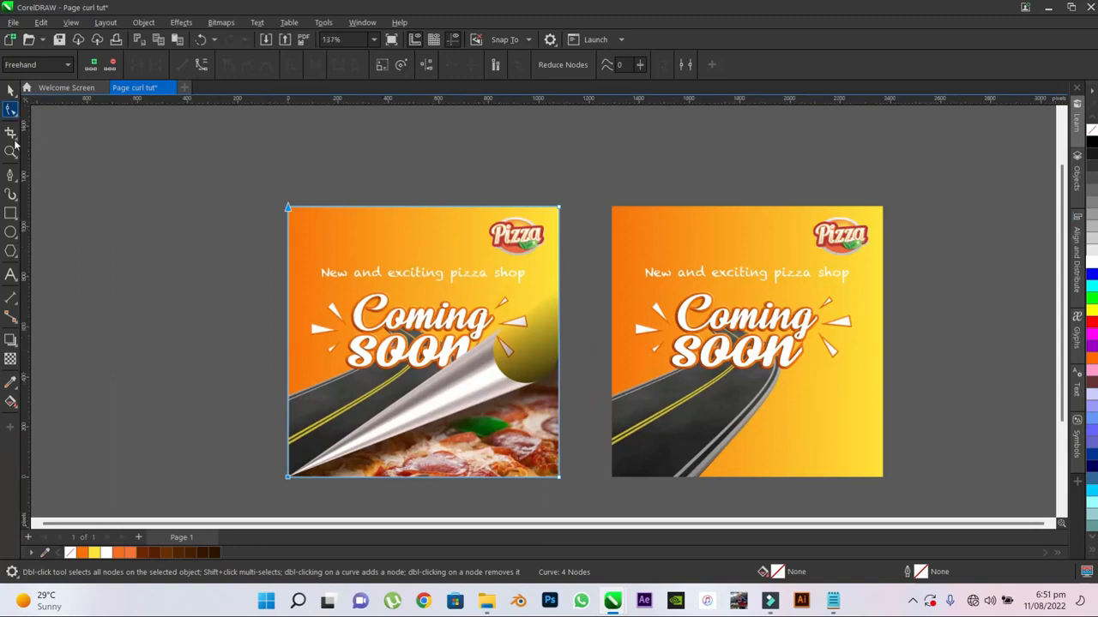
left_click(10, 152)
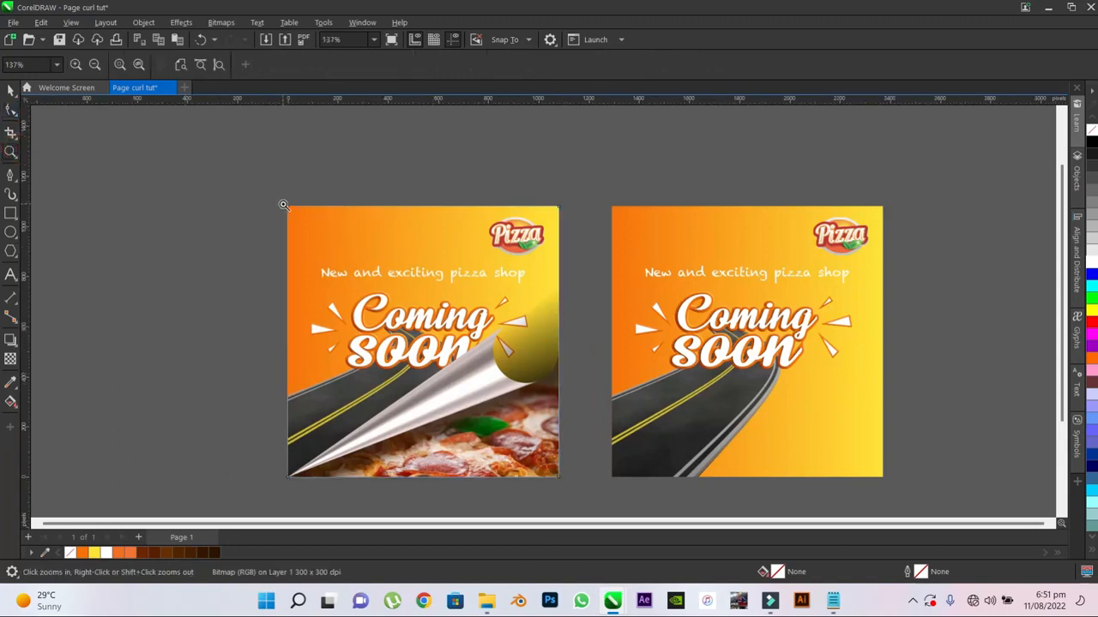
left_click_drag(283, 204, 561, 464)
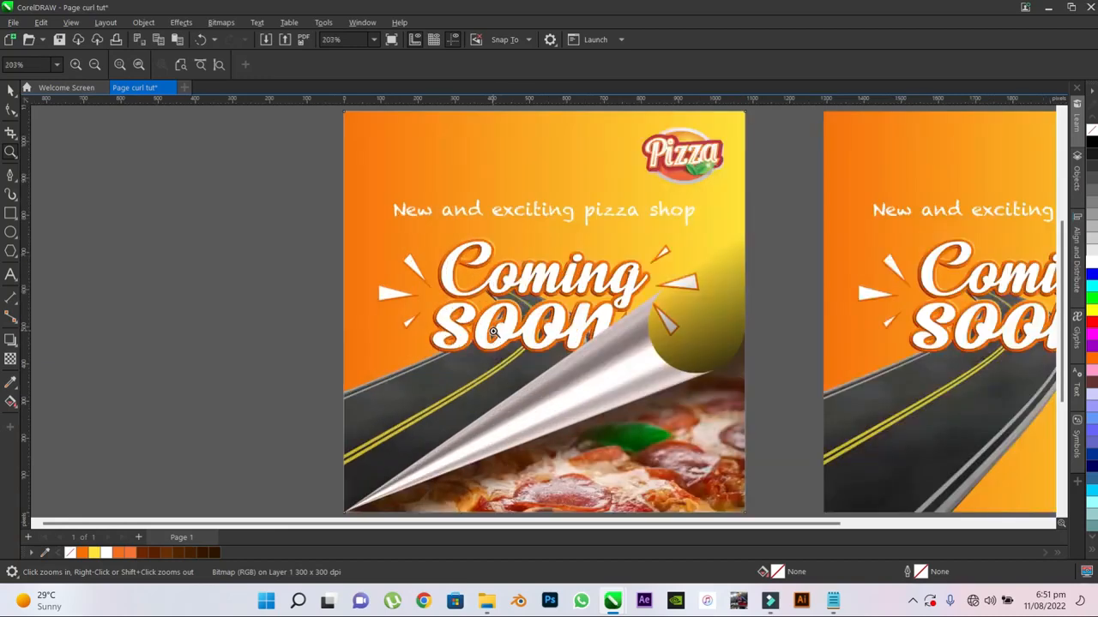